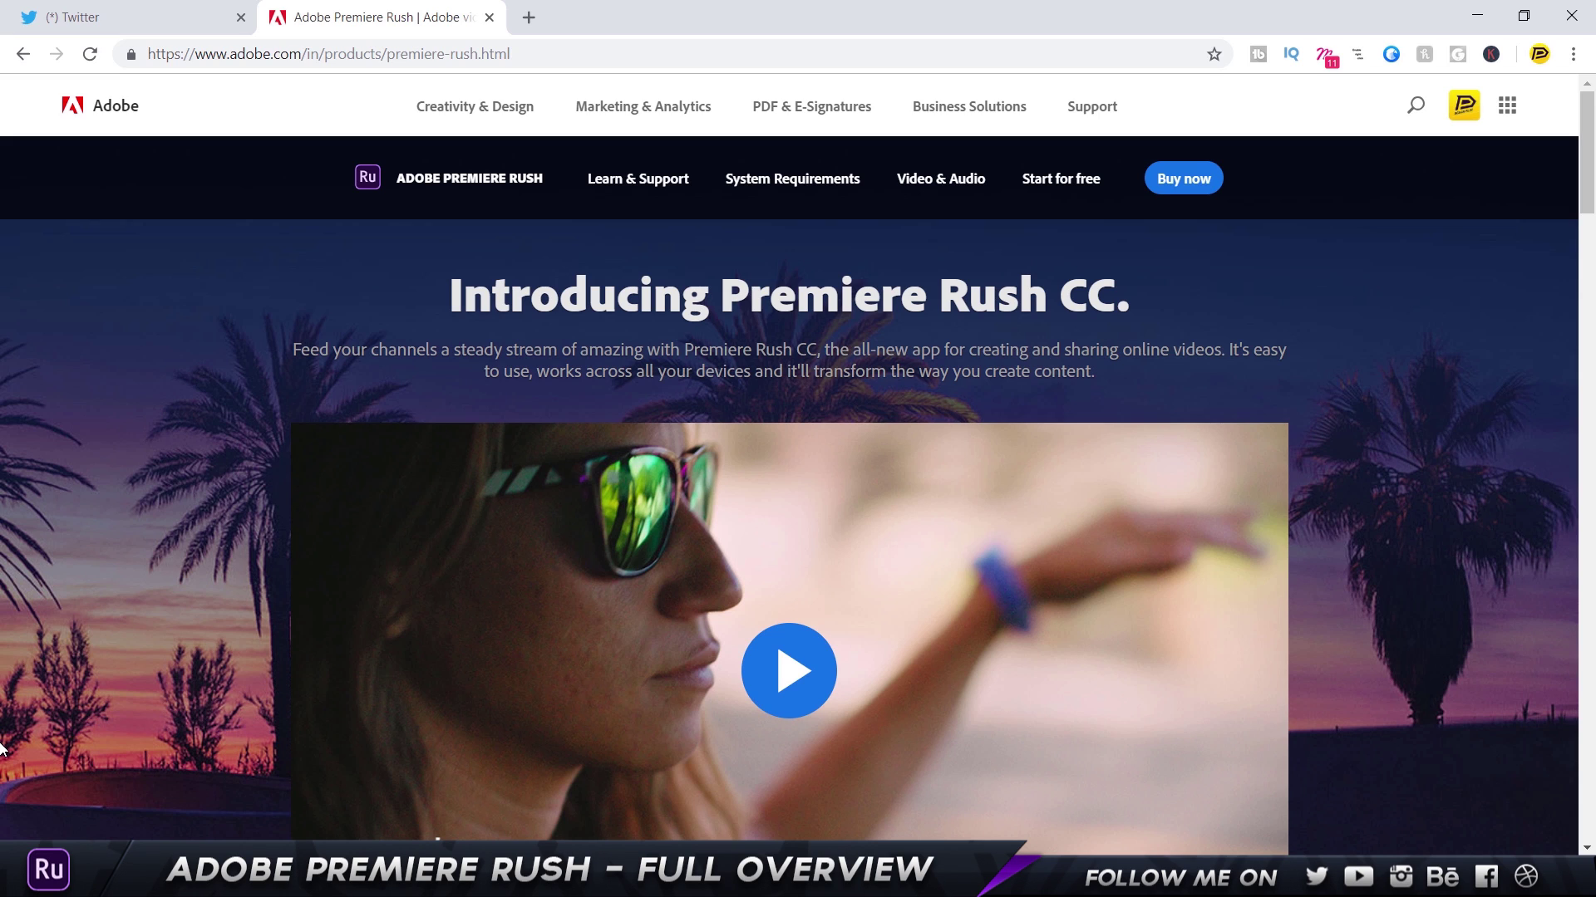
Look through the Adobe Premiere Rush product page, including its features, supported platforms and compatibility with Premiere Pro
scroll(1107, 492, "down", 4)
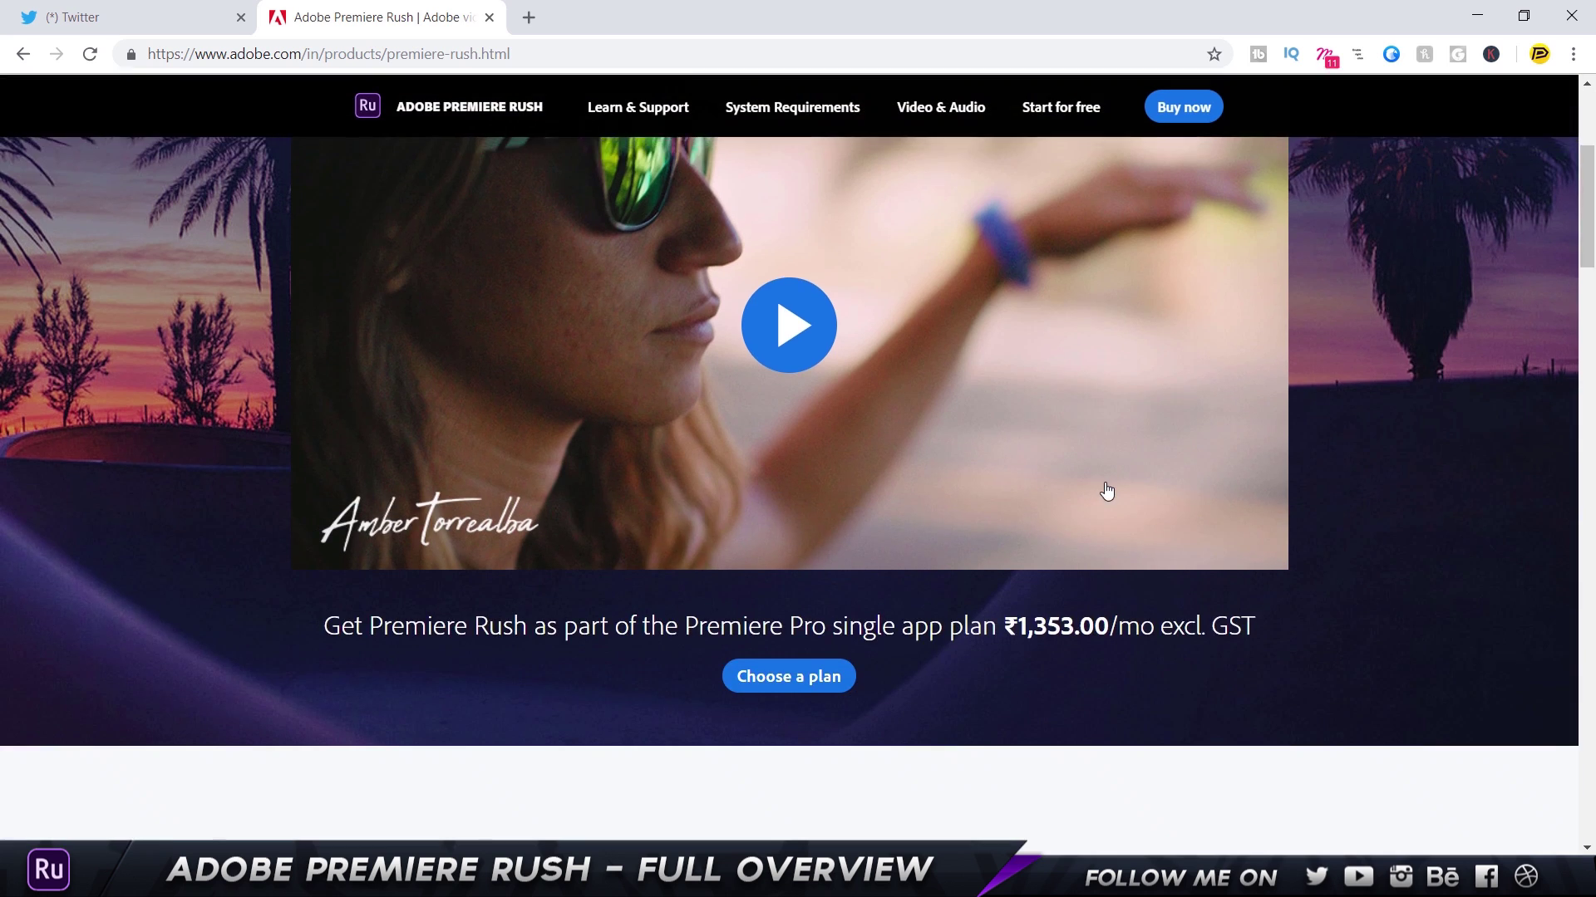
scroll(1107, 492, "down", 6)
scroll(1107, 492, "down", 2)
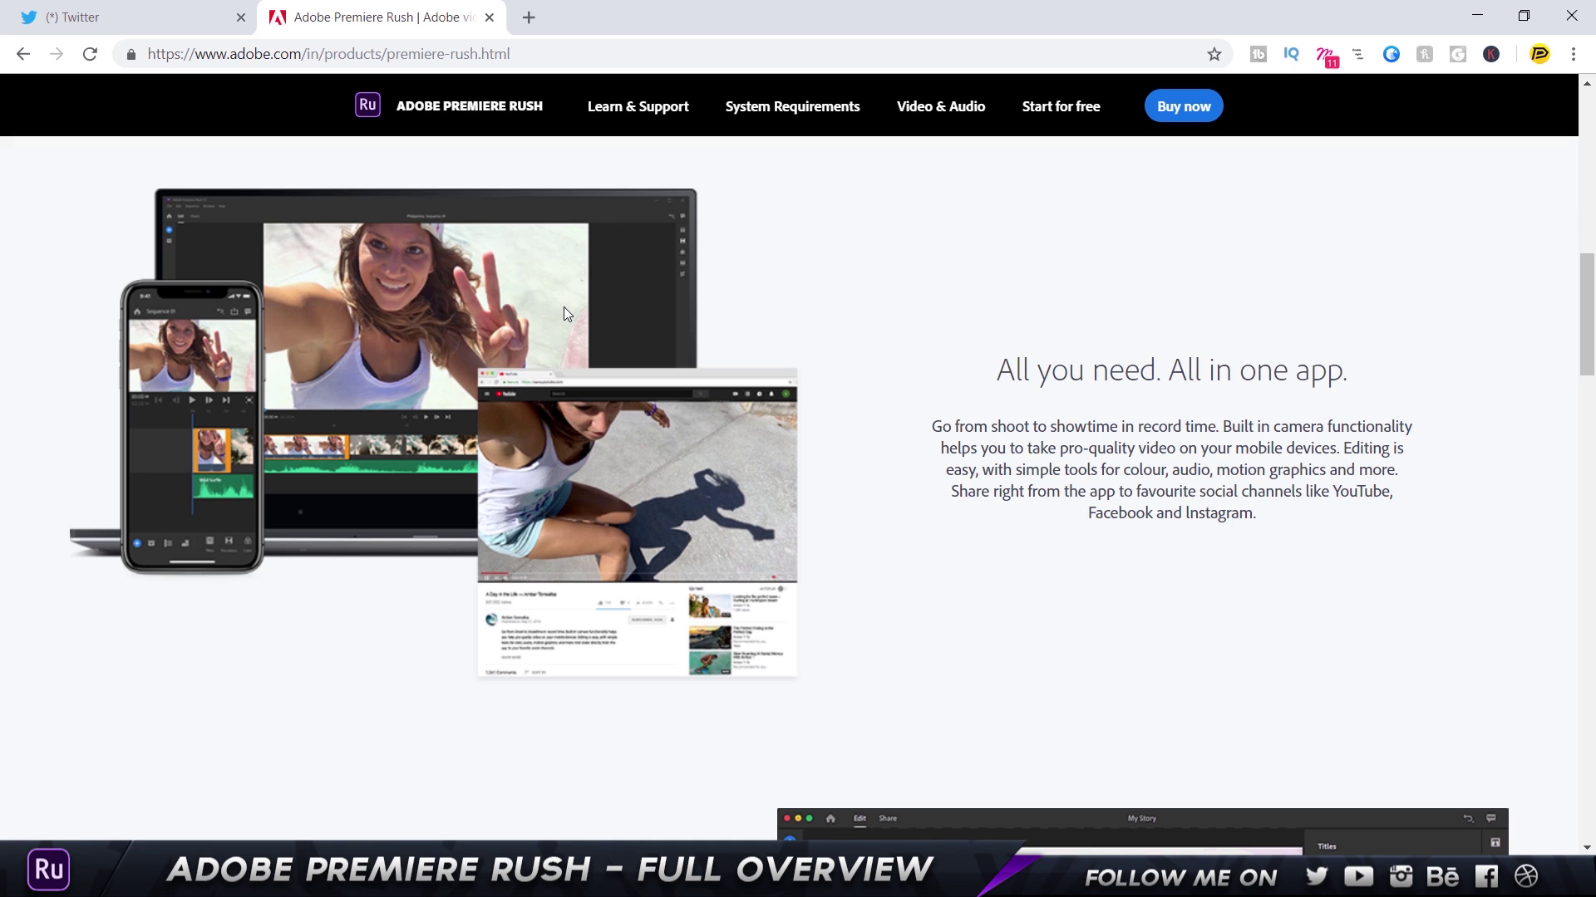
scroll(564, 313, "down", 9)
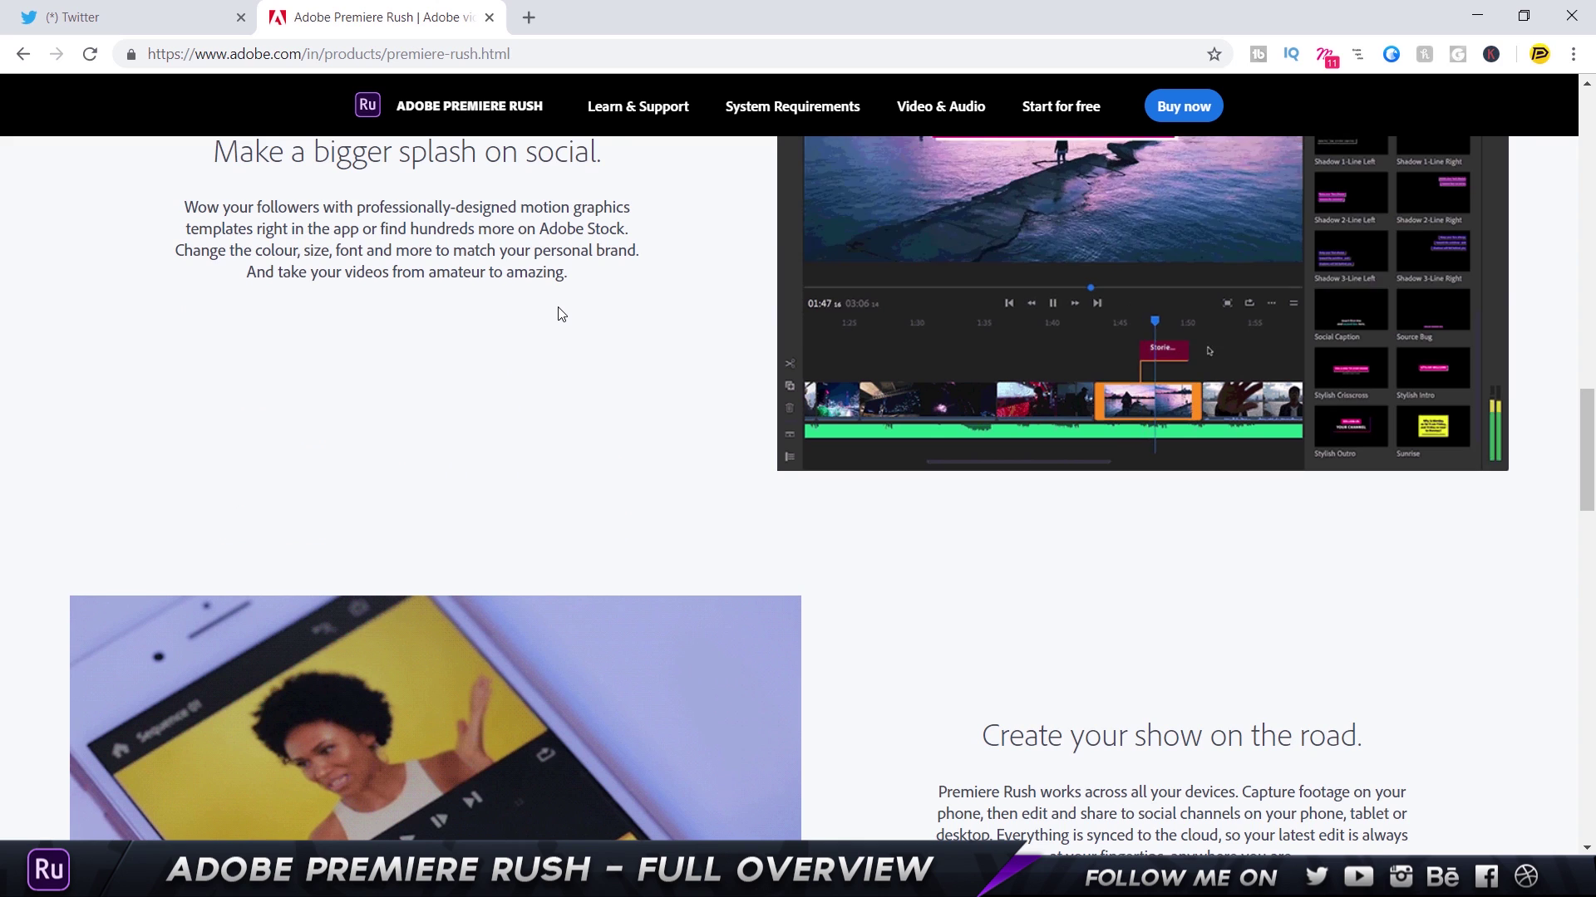
scroll(559, 313, "down", 3)
scroll(557, 306, "down", 1)
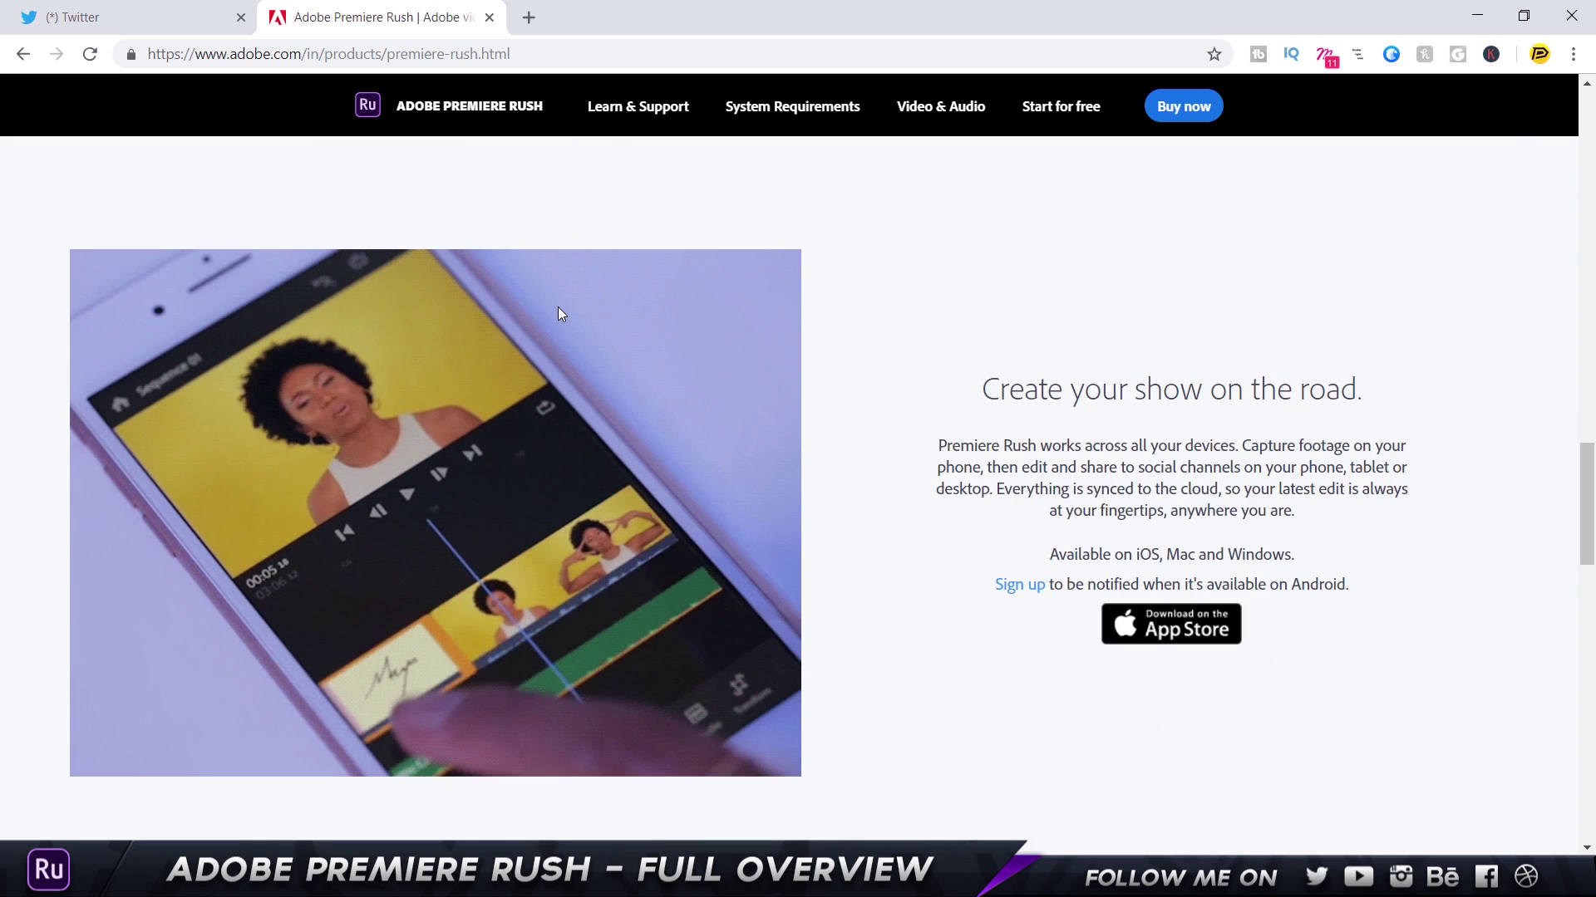
scroll(557, 307, "down", 7)
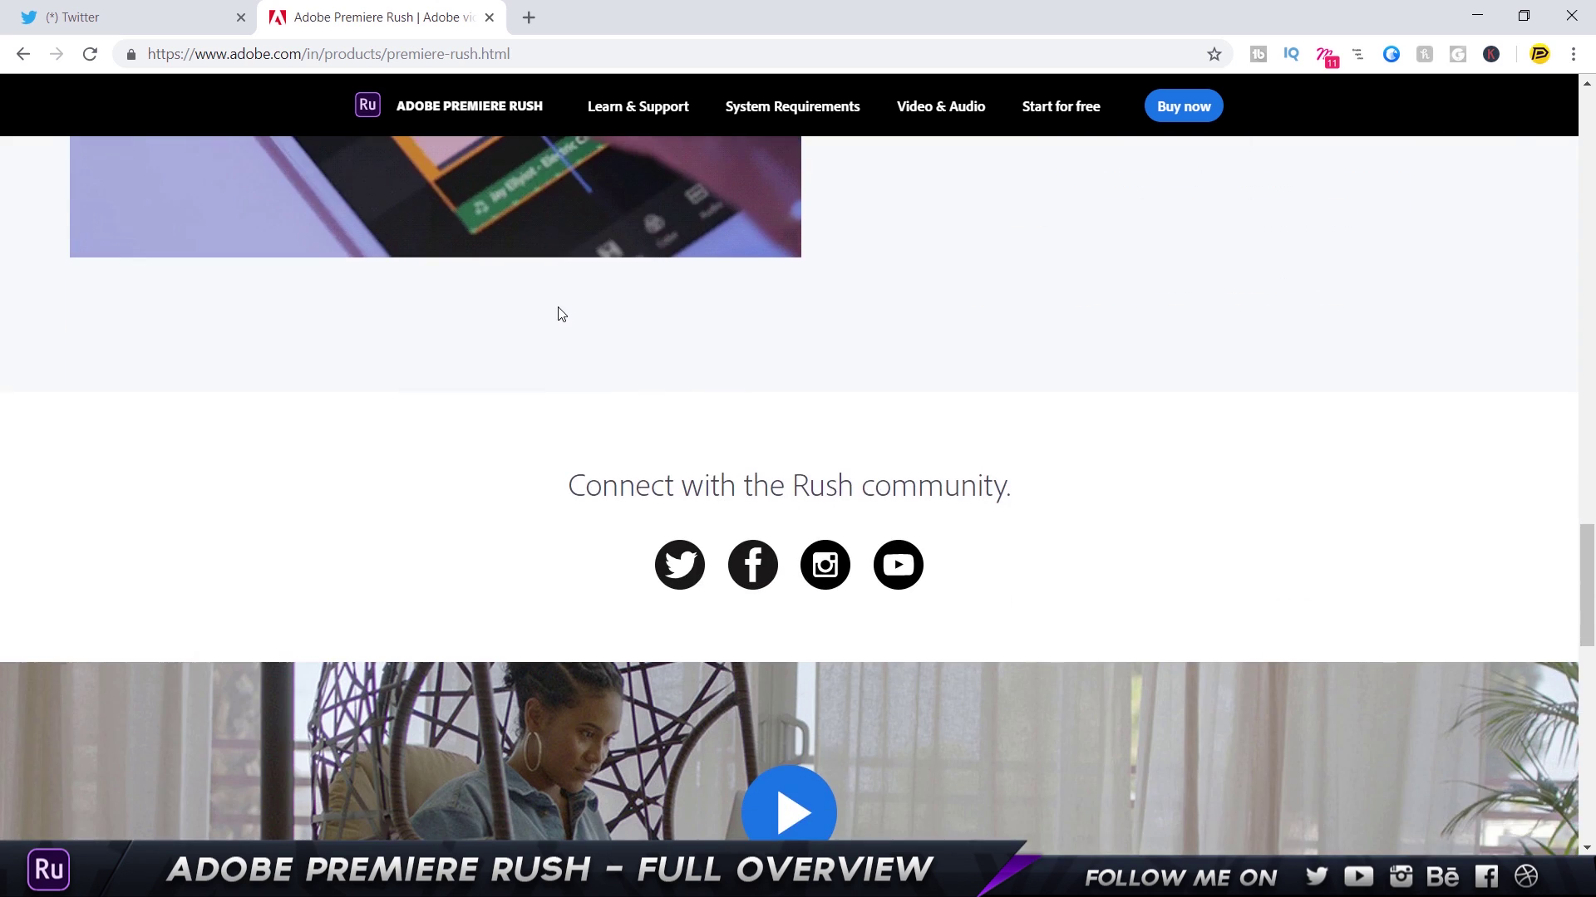
scroll(559, 314, "down", 3)
scroll(558, 308, "down", 4)
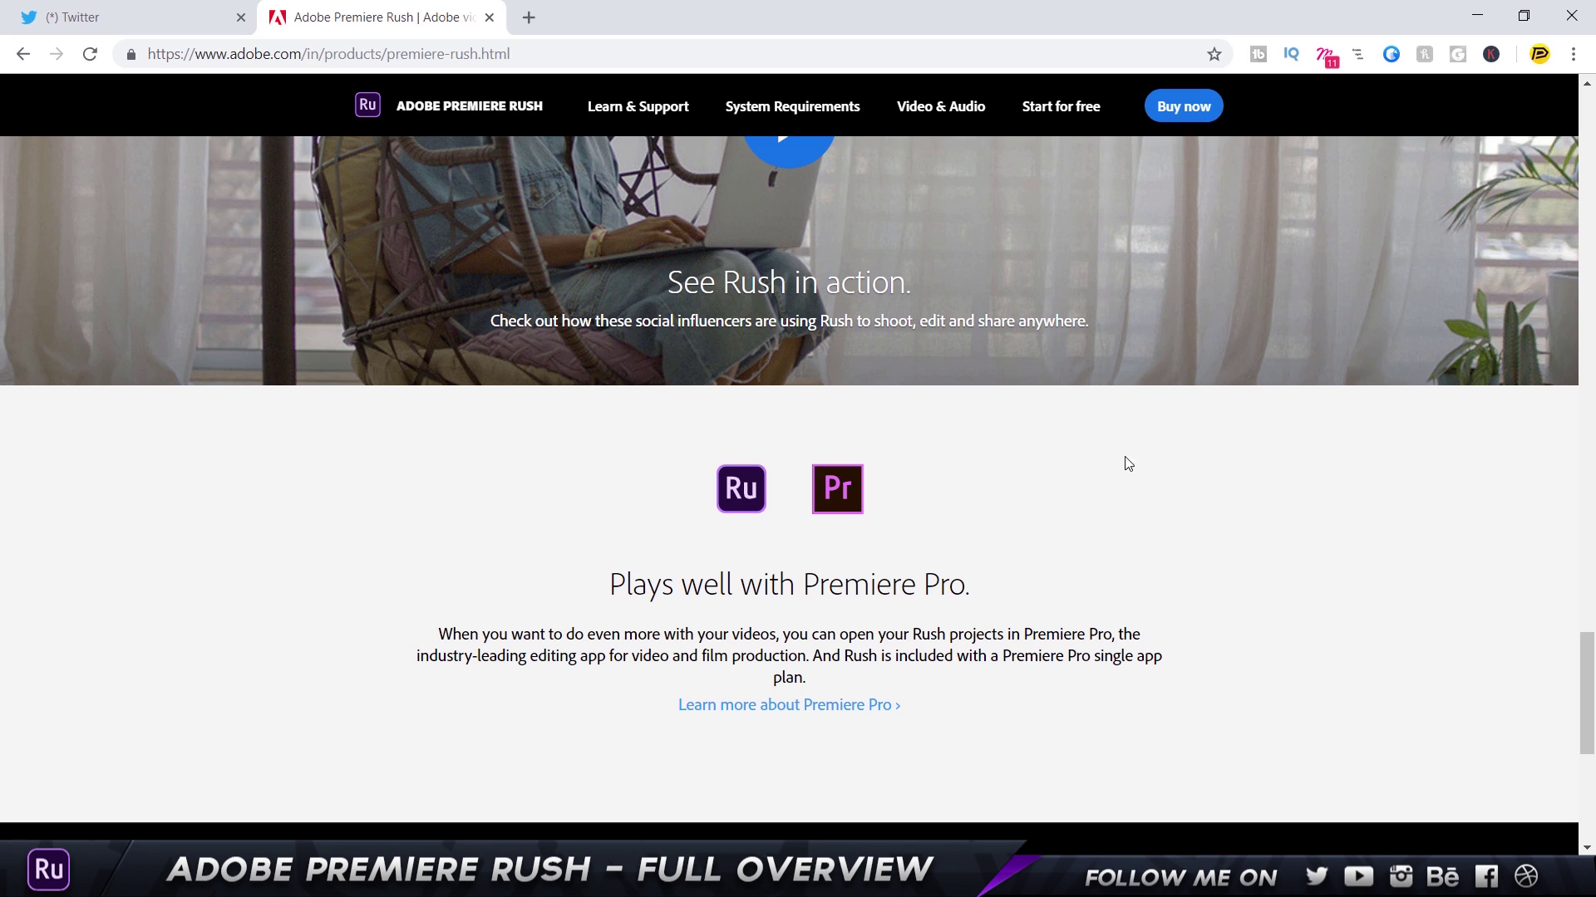
left_click_drag(964, 586, 706, 593)
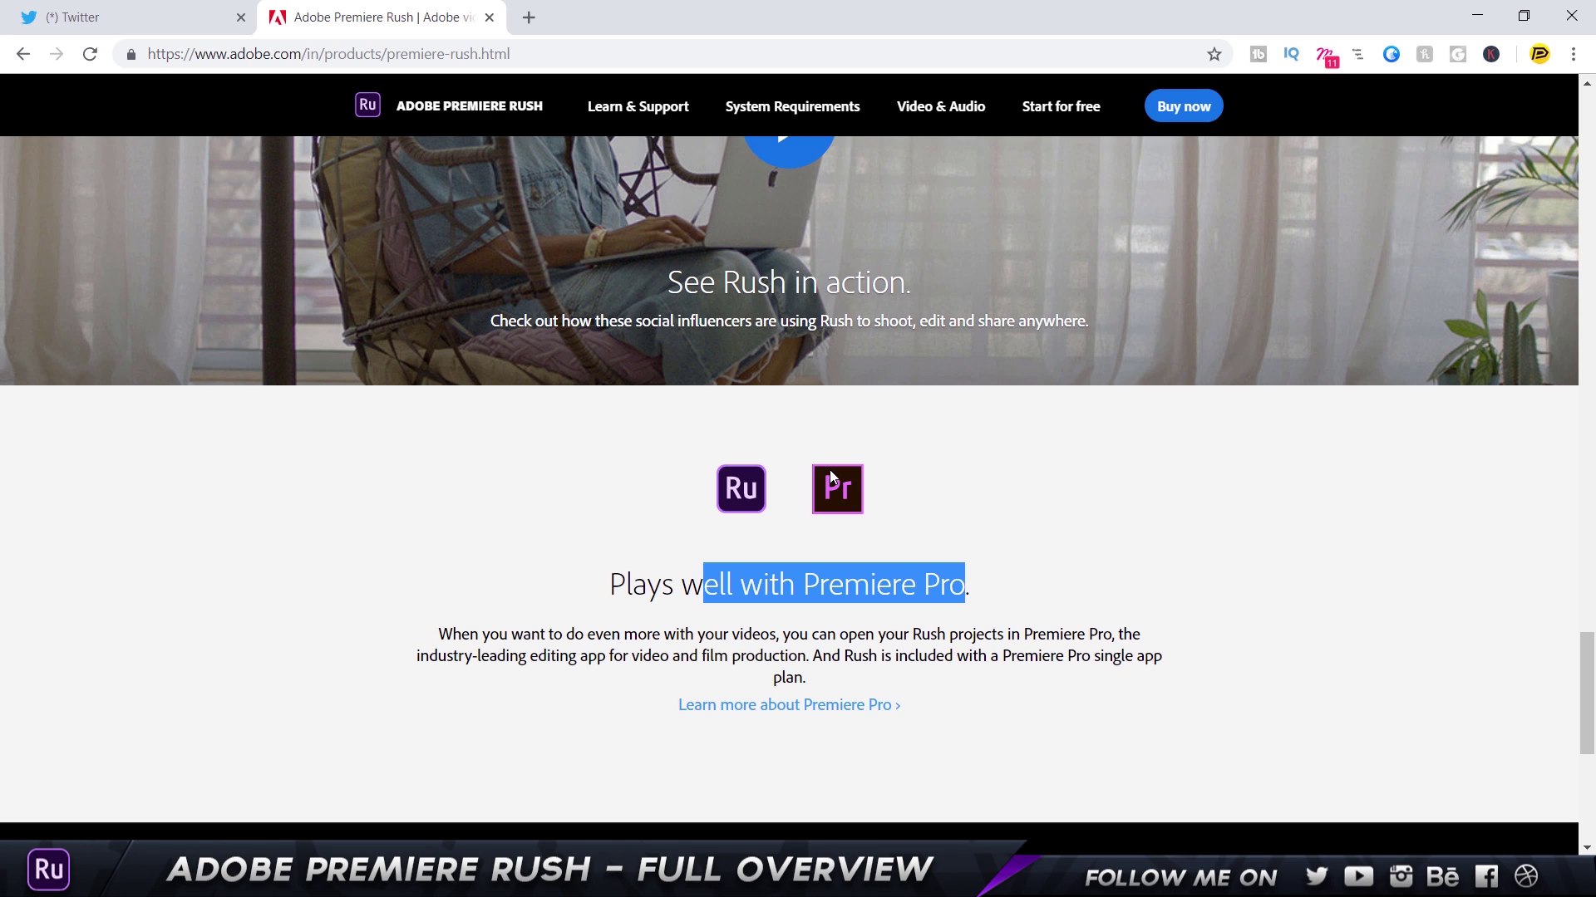
scroll(829, 470, "down", 6)
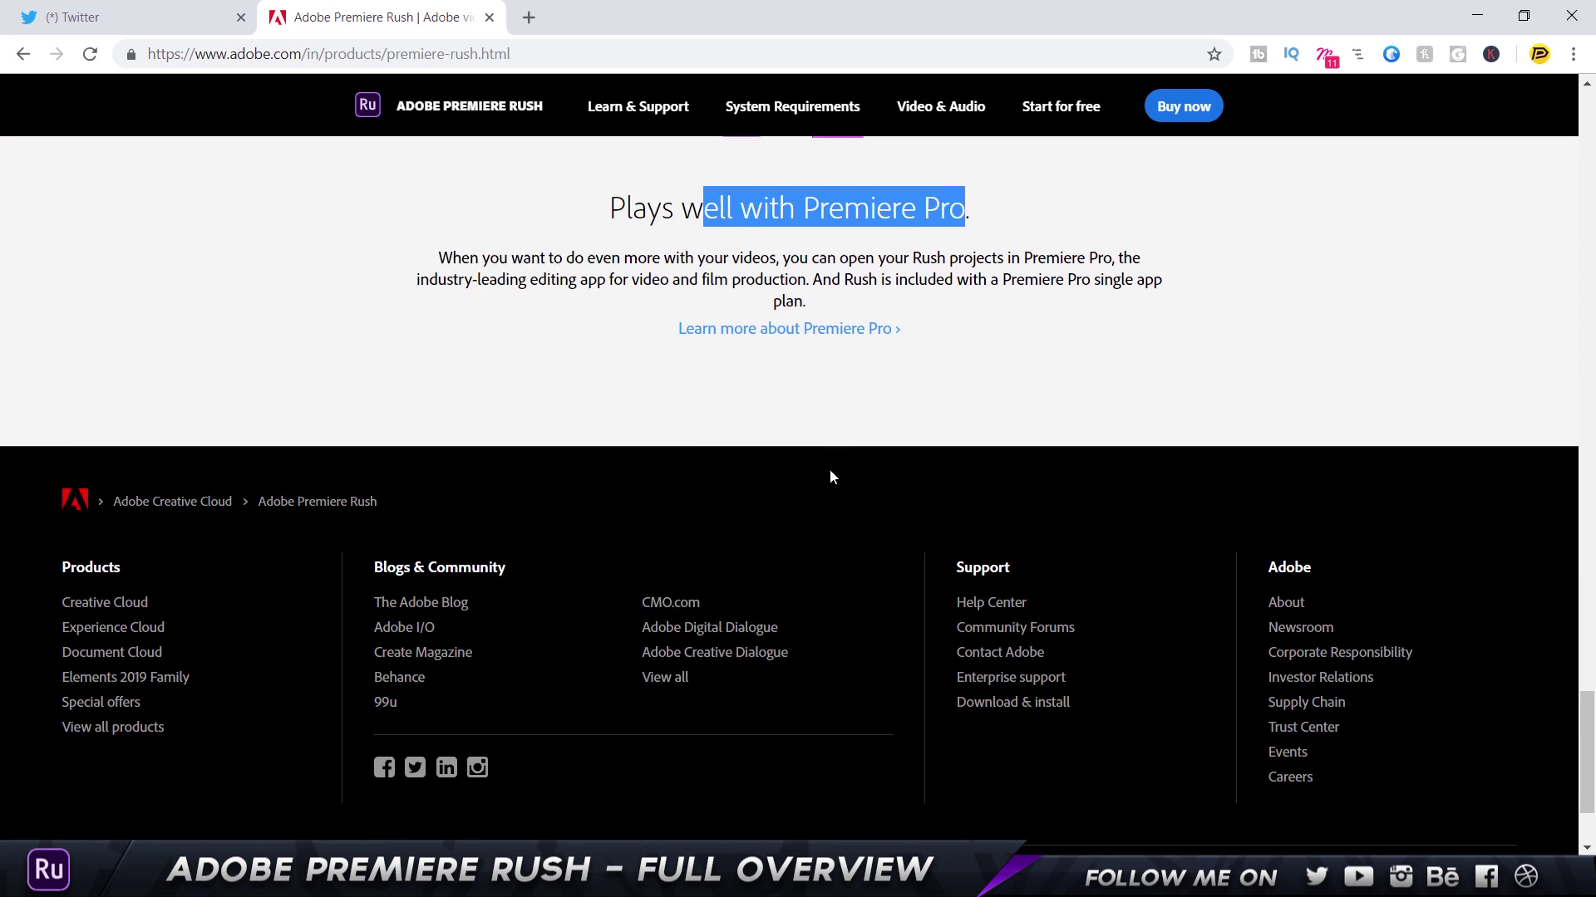
scroll(831, 476, "up", 20)
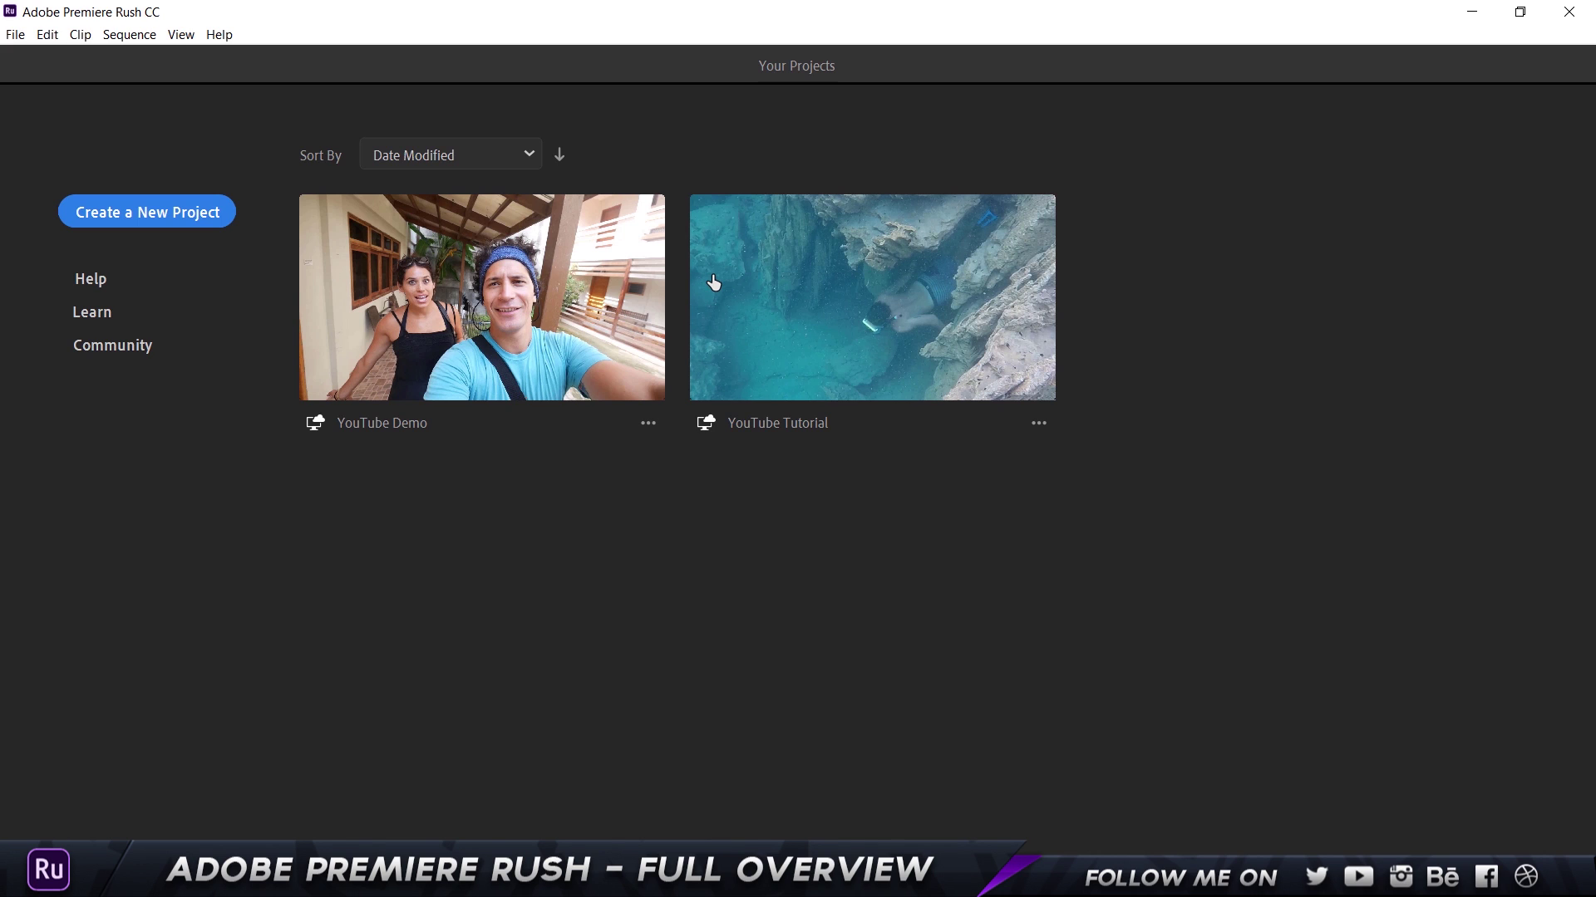
Switch to Adobe Premiere Rush CC and start a new project
left_click(151, 211)
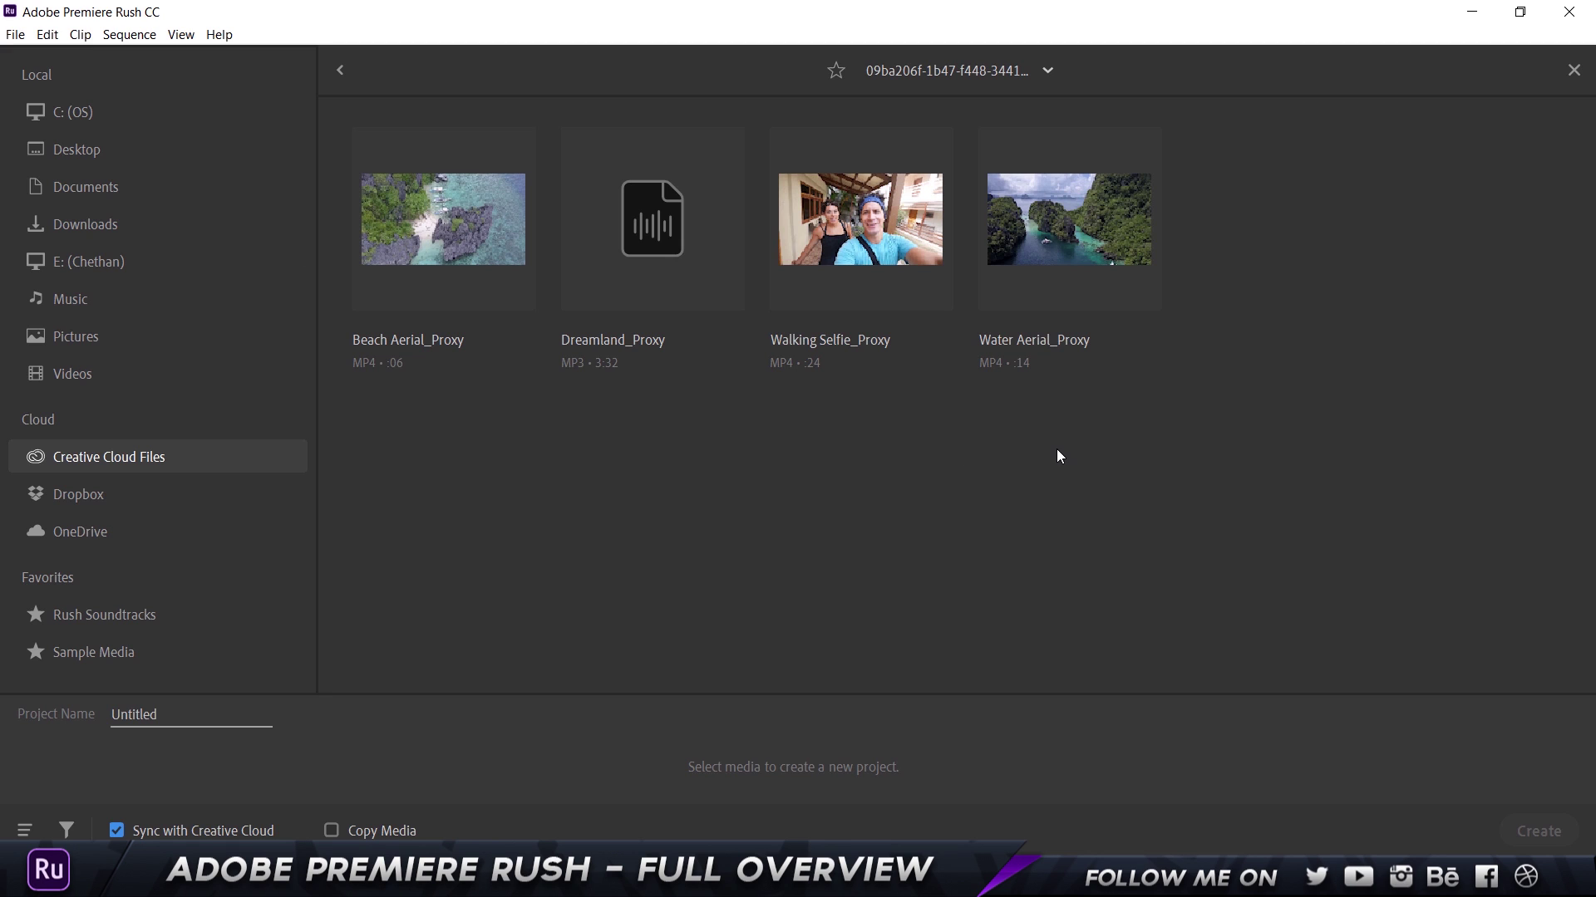
left_click_drag(1081, 429, 528, 233)
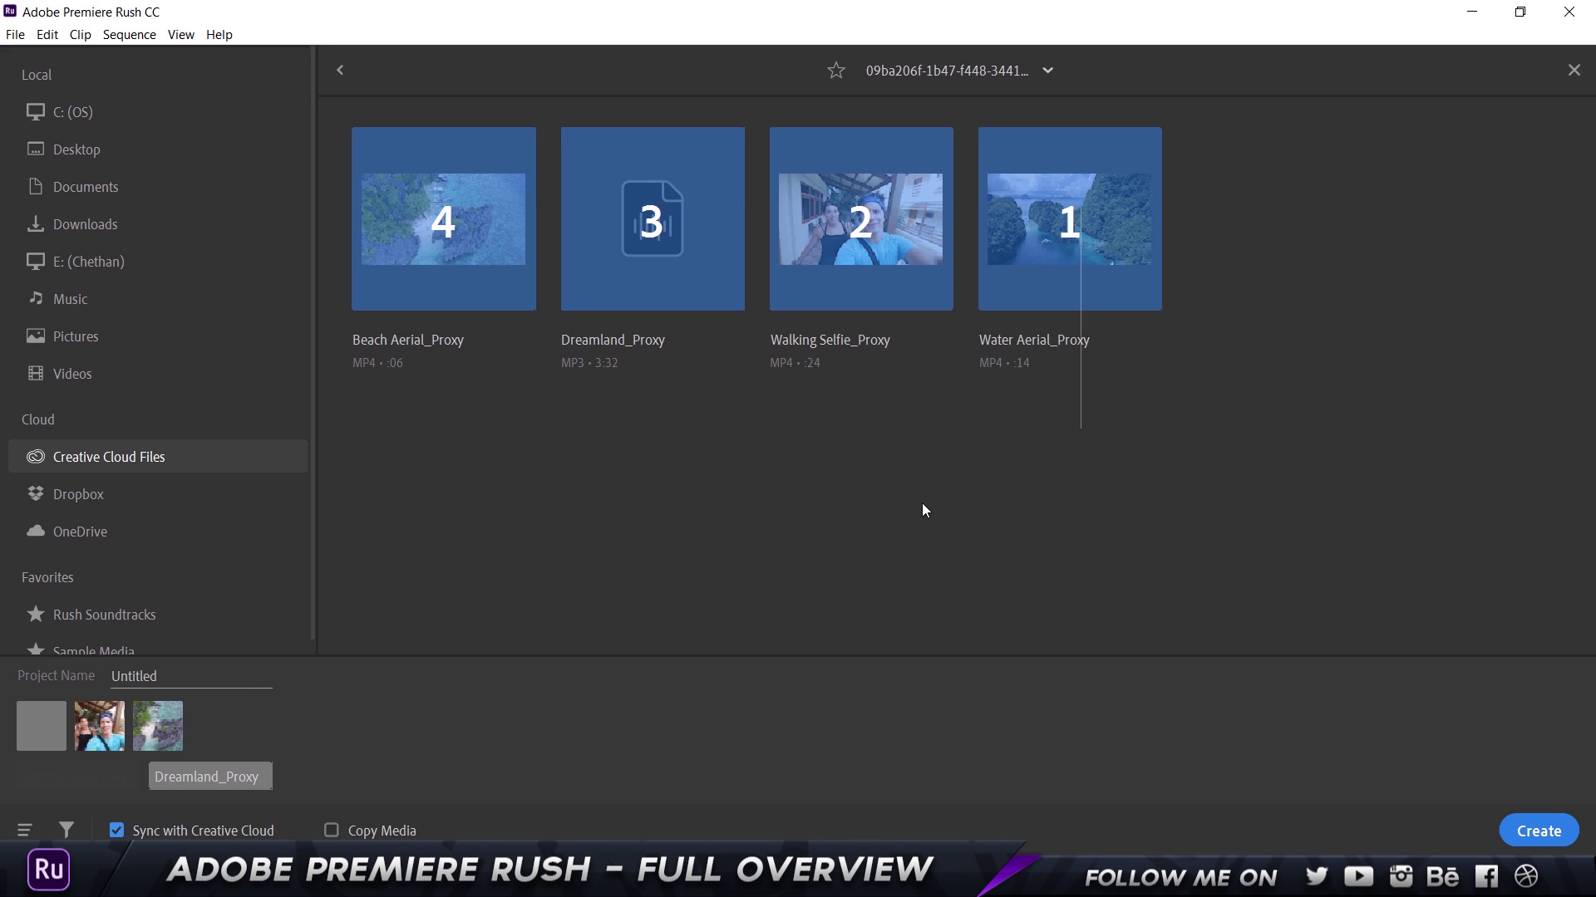
left_click(1043, 215)
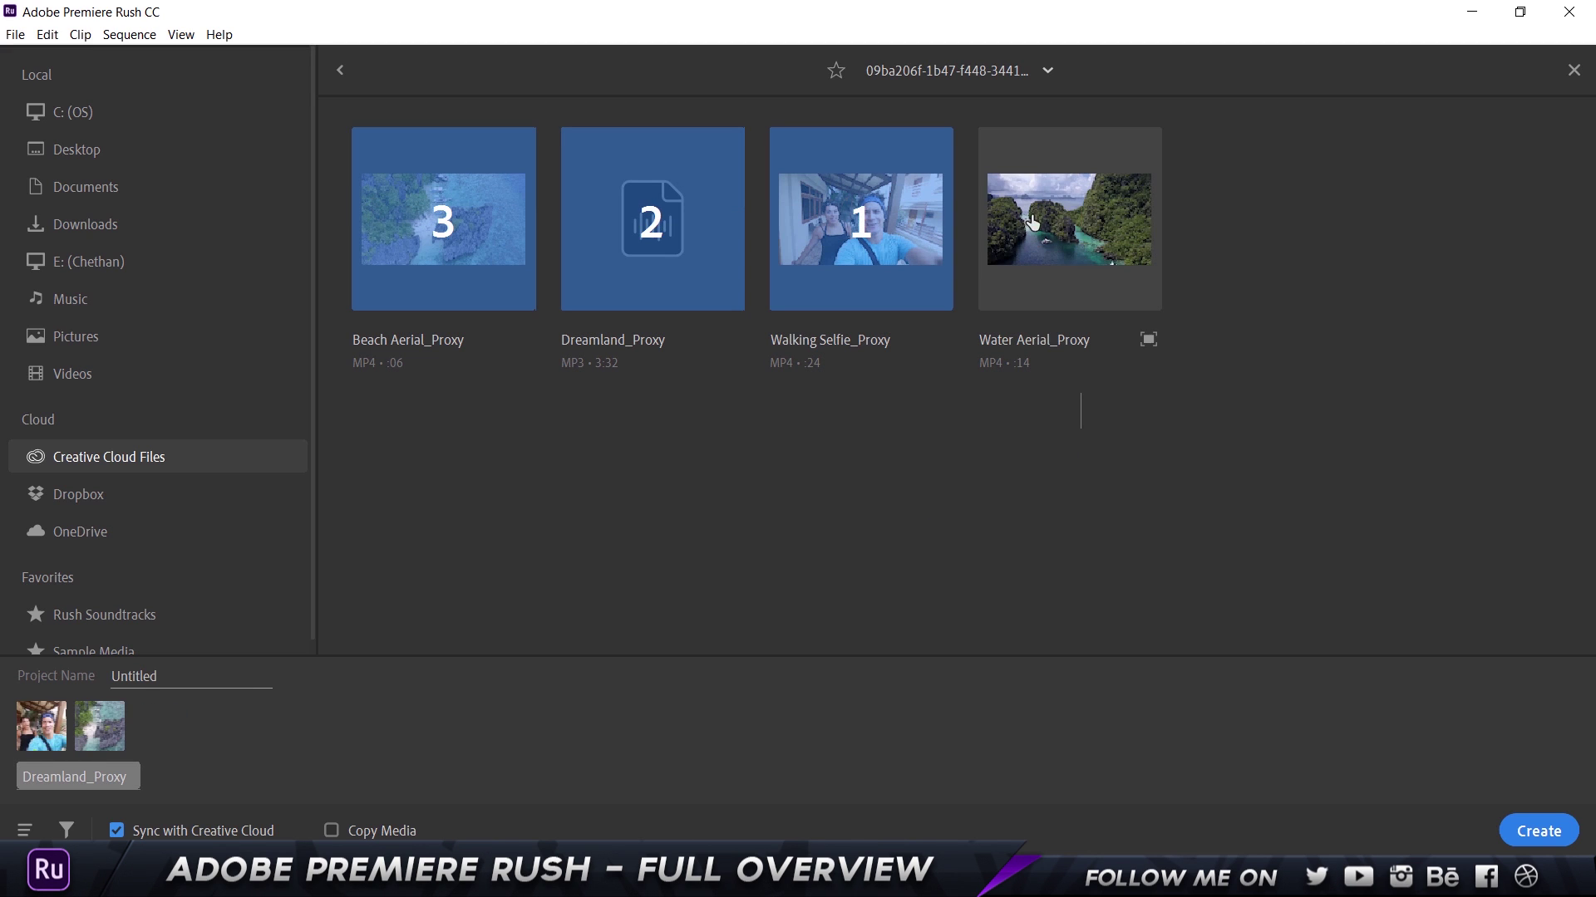
left_click(1070, 220)
left_click(860, 272)
left_click(652, 241)
left_click(443, 241)
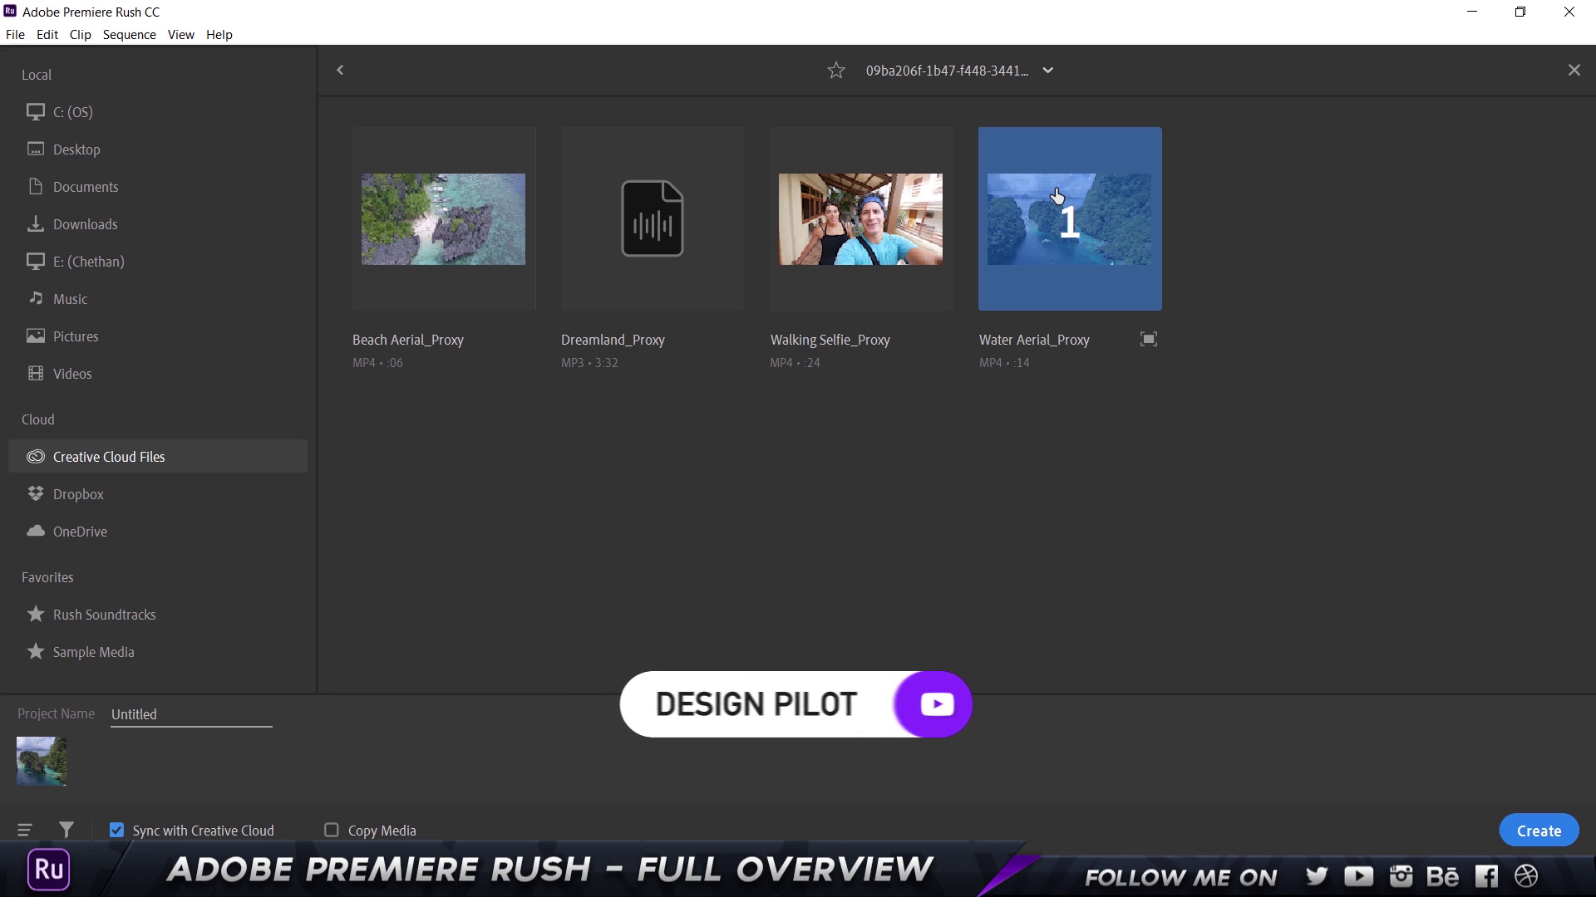
left_click(831, 241)
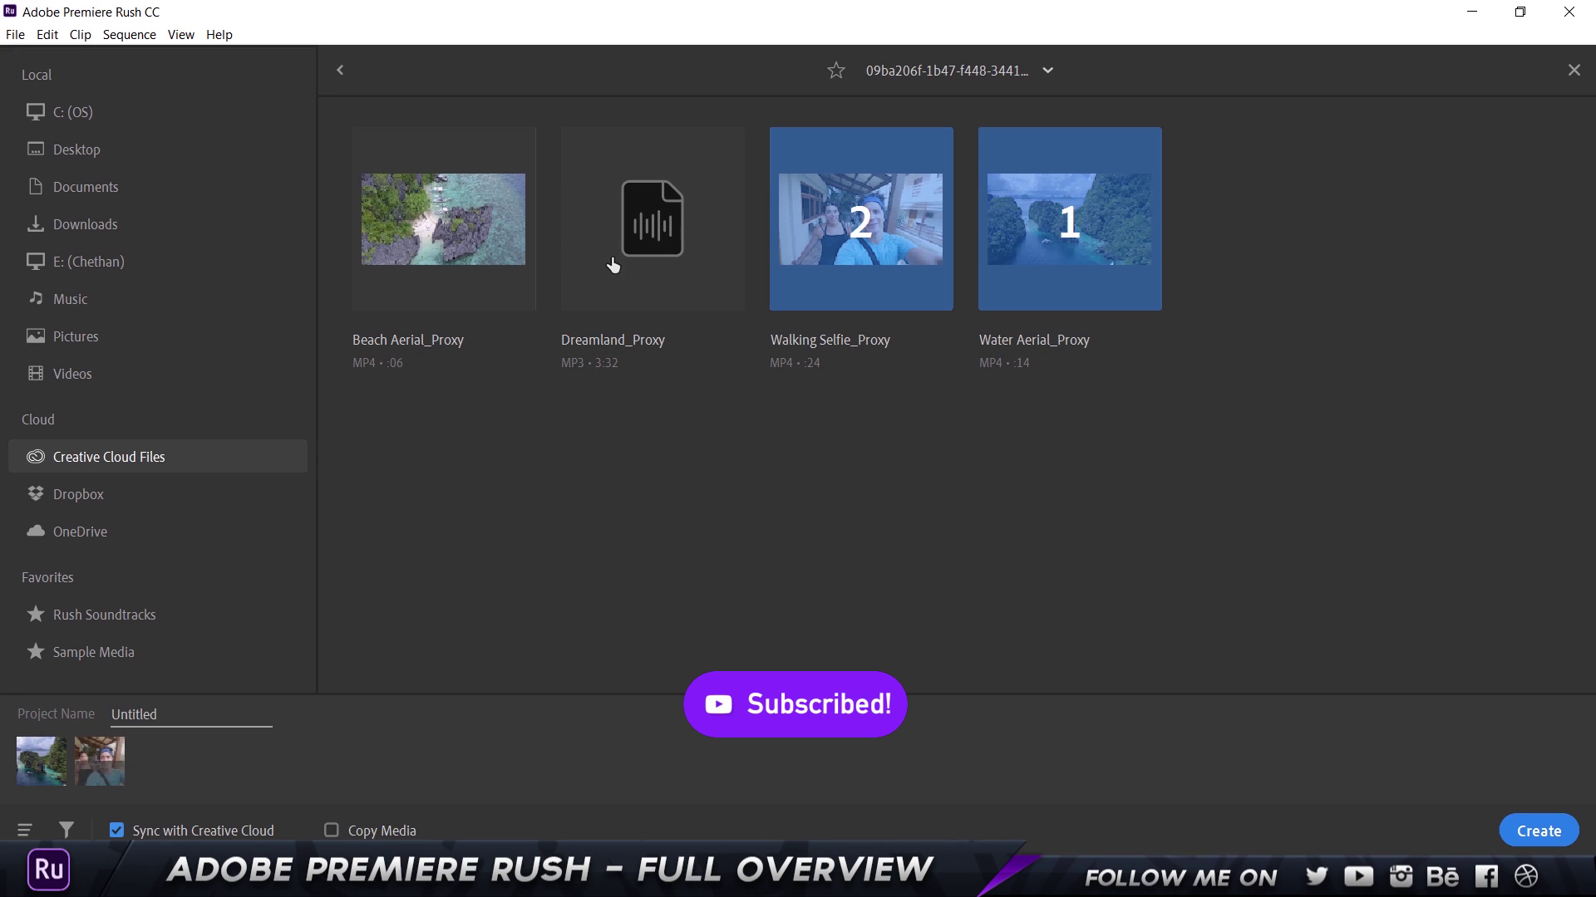
left_click(478, 291)
left_click(632, 239)
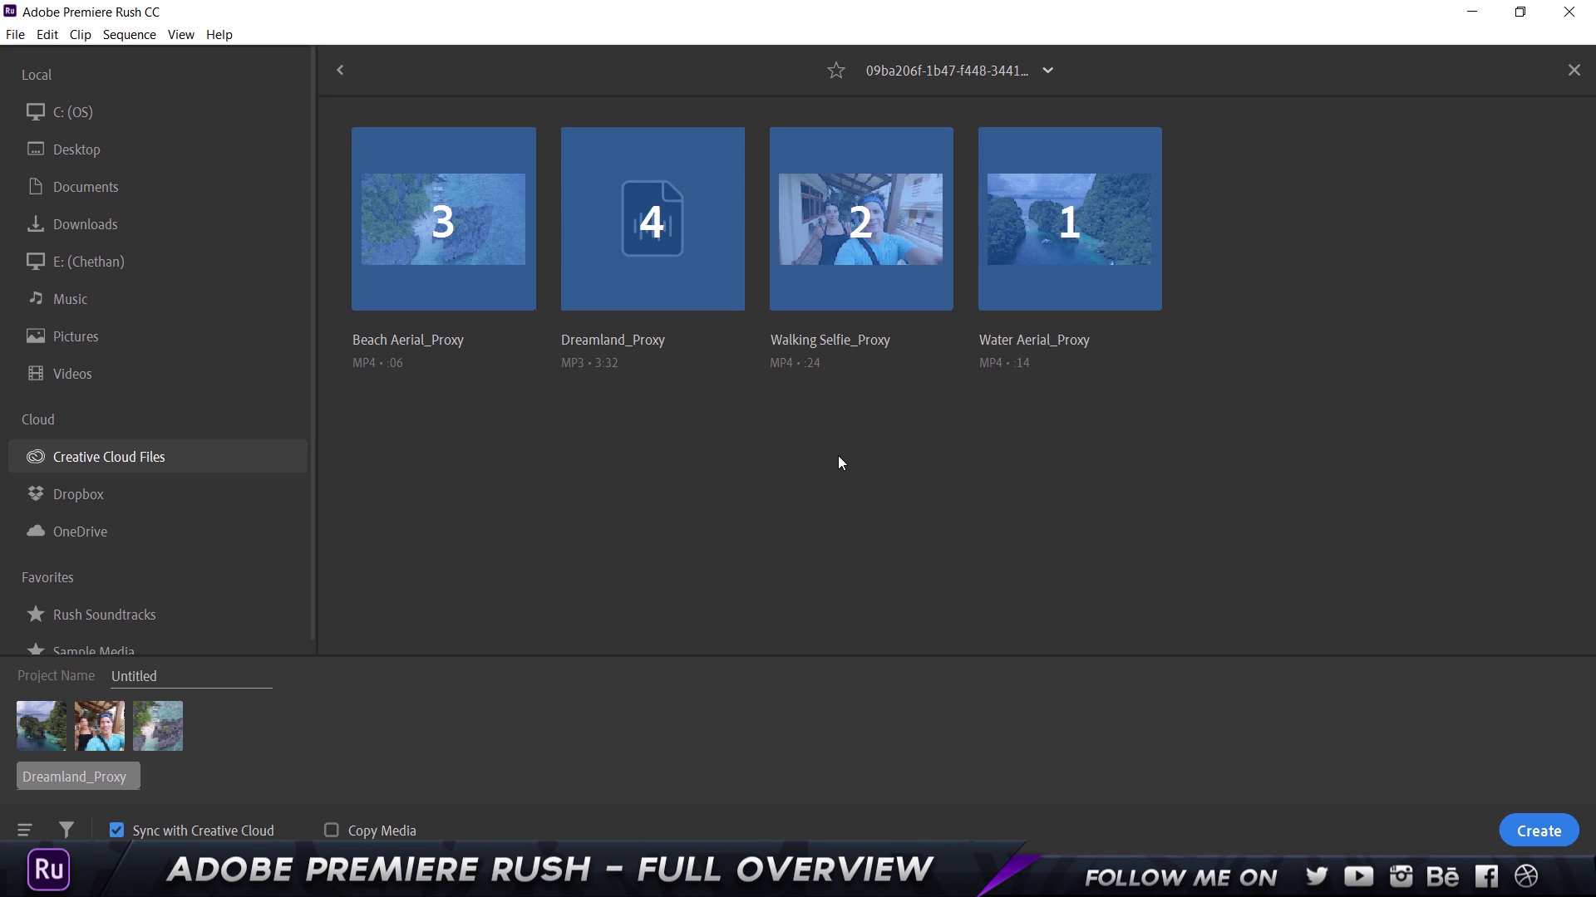
left_click(1036, 208)
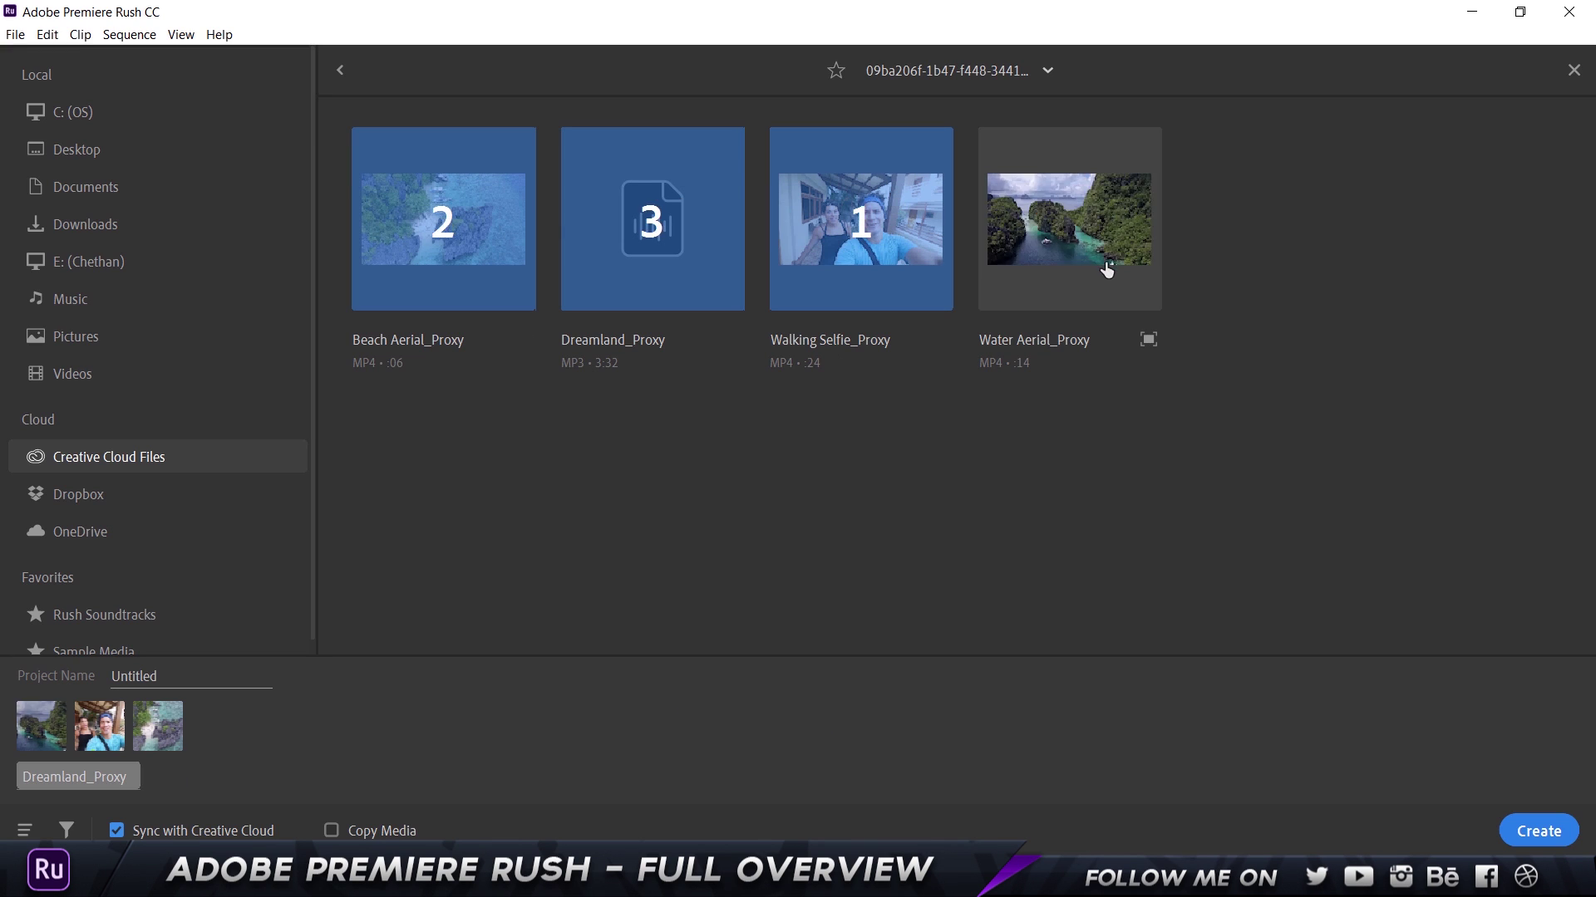
left_click(1016, 342)
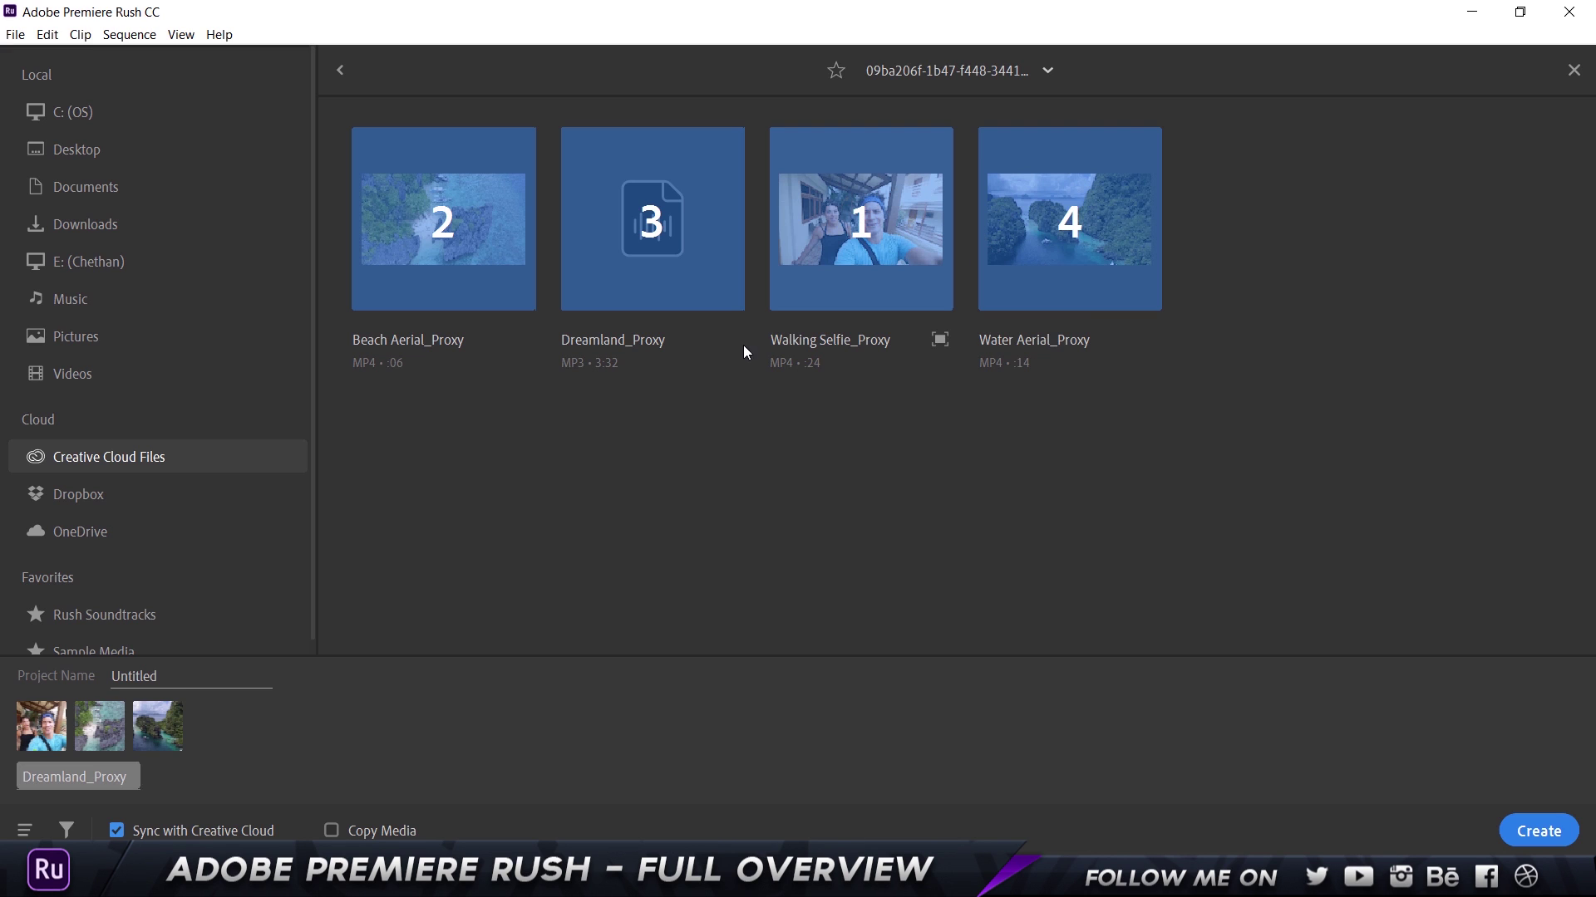
left_click(698, 415)
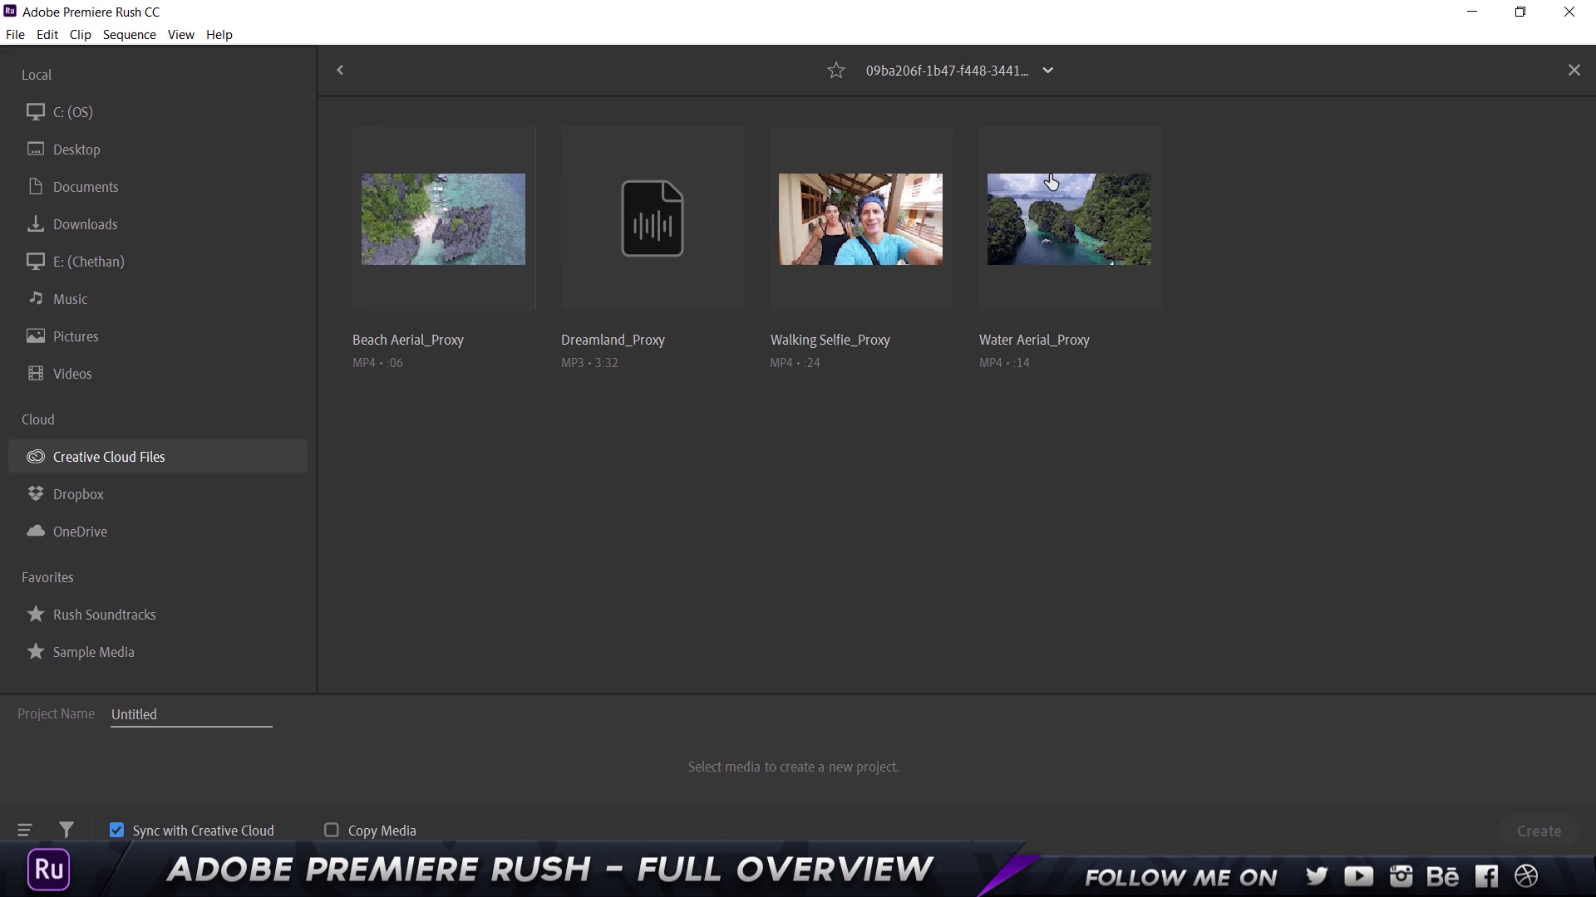
Select the project media in the order Water Aerial_Proxy, Walking Selfie_Proxy, Beach Aerial_Proxy and Dreamland_Proxy
left_click(1068, 241)
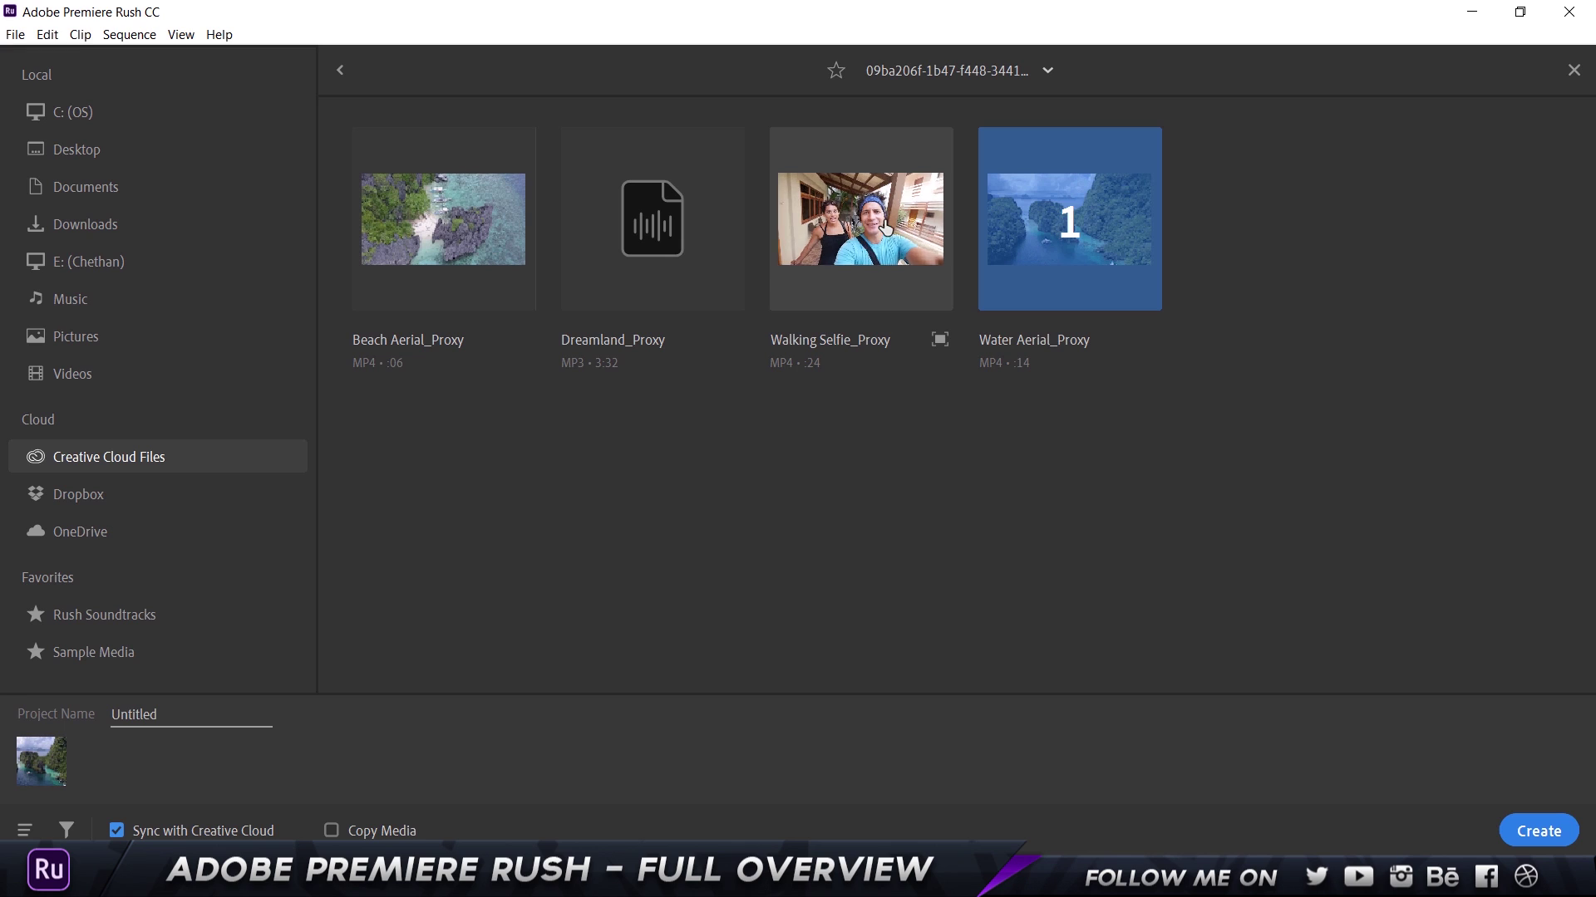
left_click(873, 249)
left_click(433, 210)
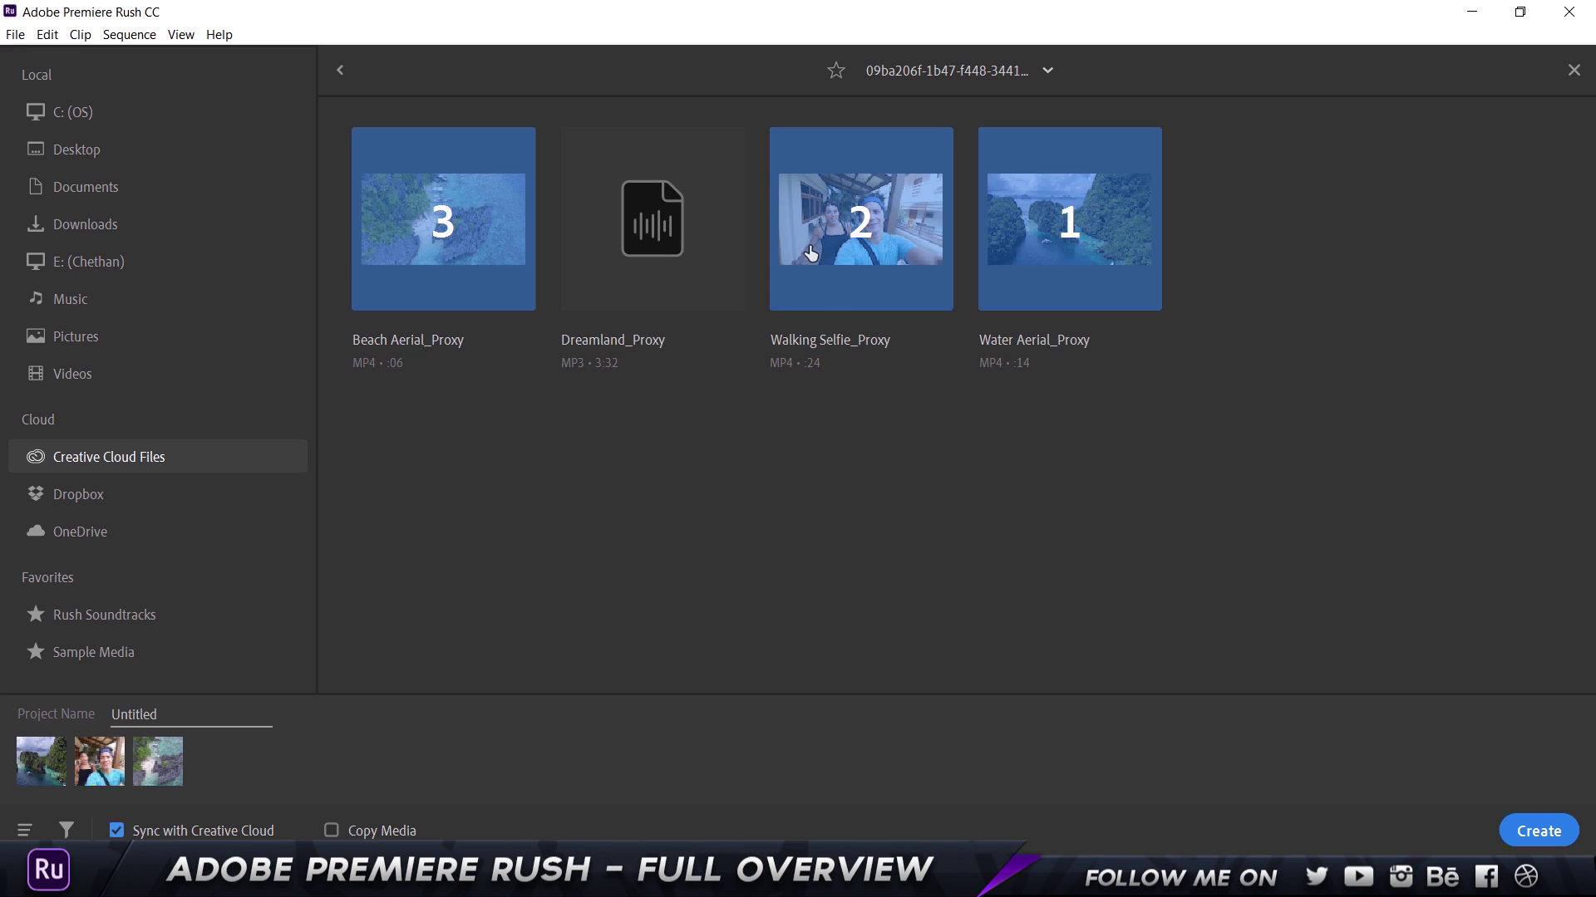
left_click(668, 213)
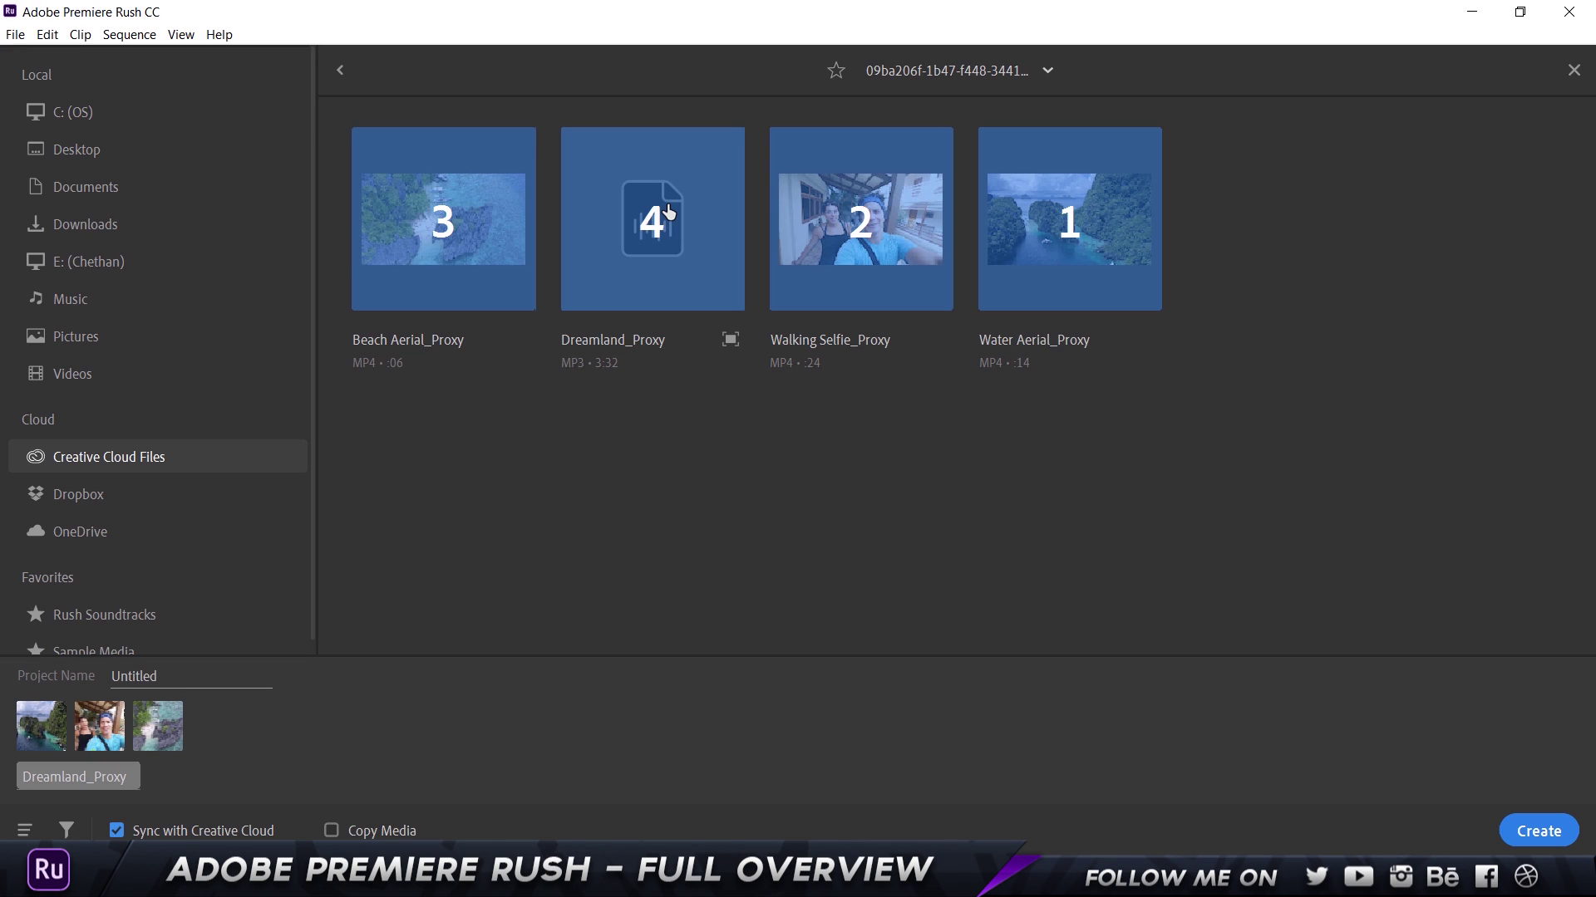
Create the project from the selected media under the name YouTube Demo Video and dismiss the upgrade banner
left_click_drag(166, 675, 76, 662)
type("YouTube Demo Video")
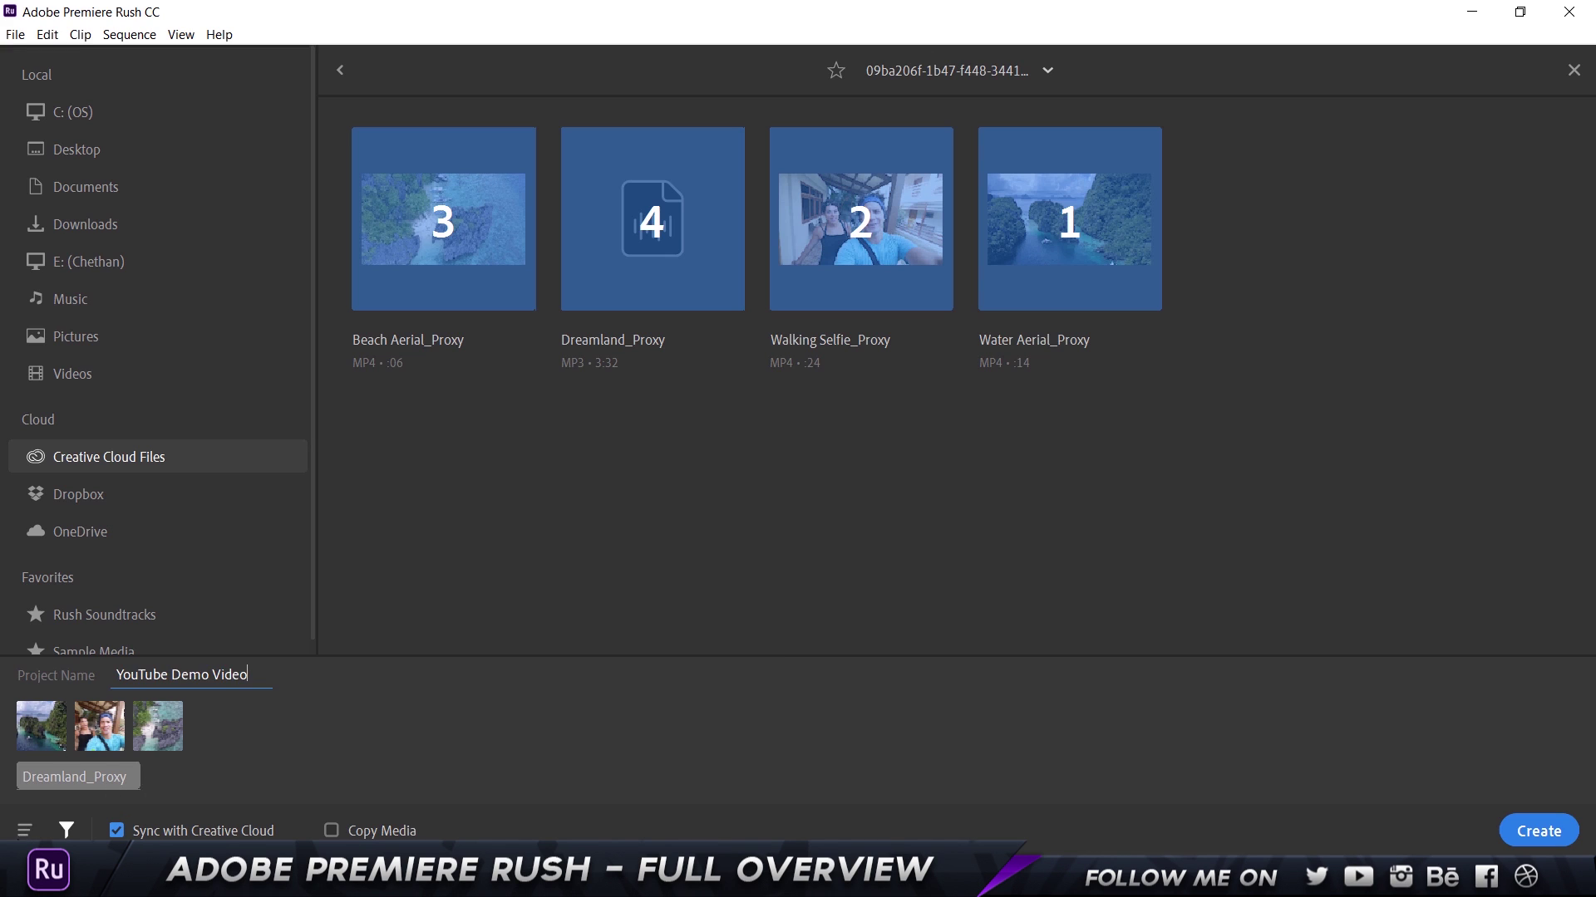
left_click(24, 831)
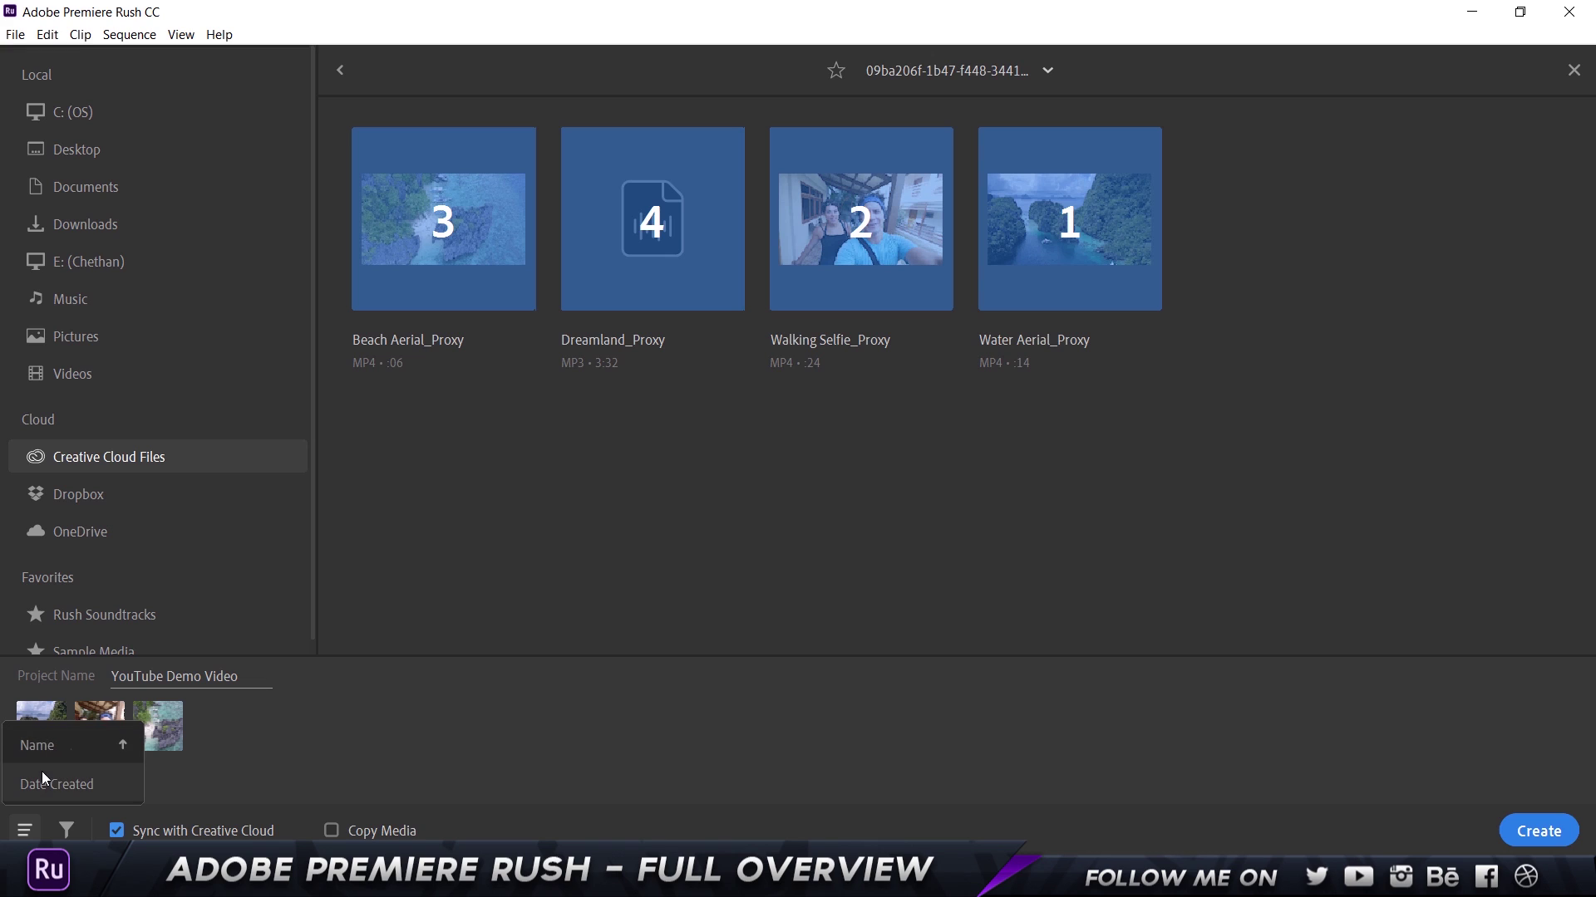
left_click(64, 831)
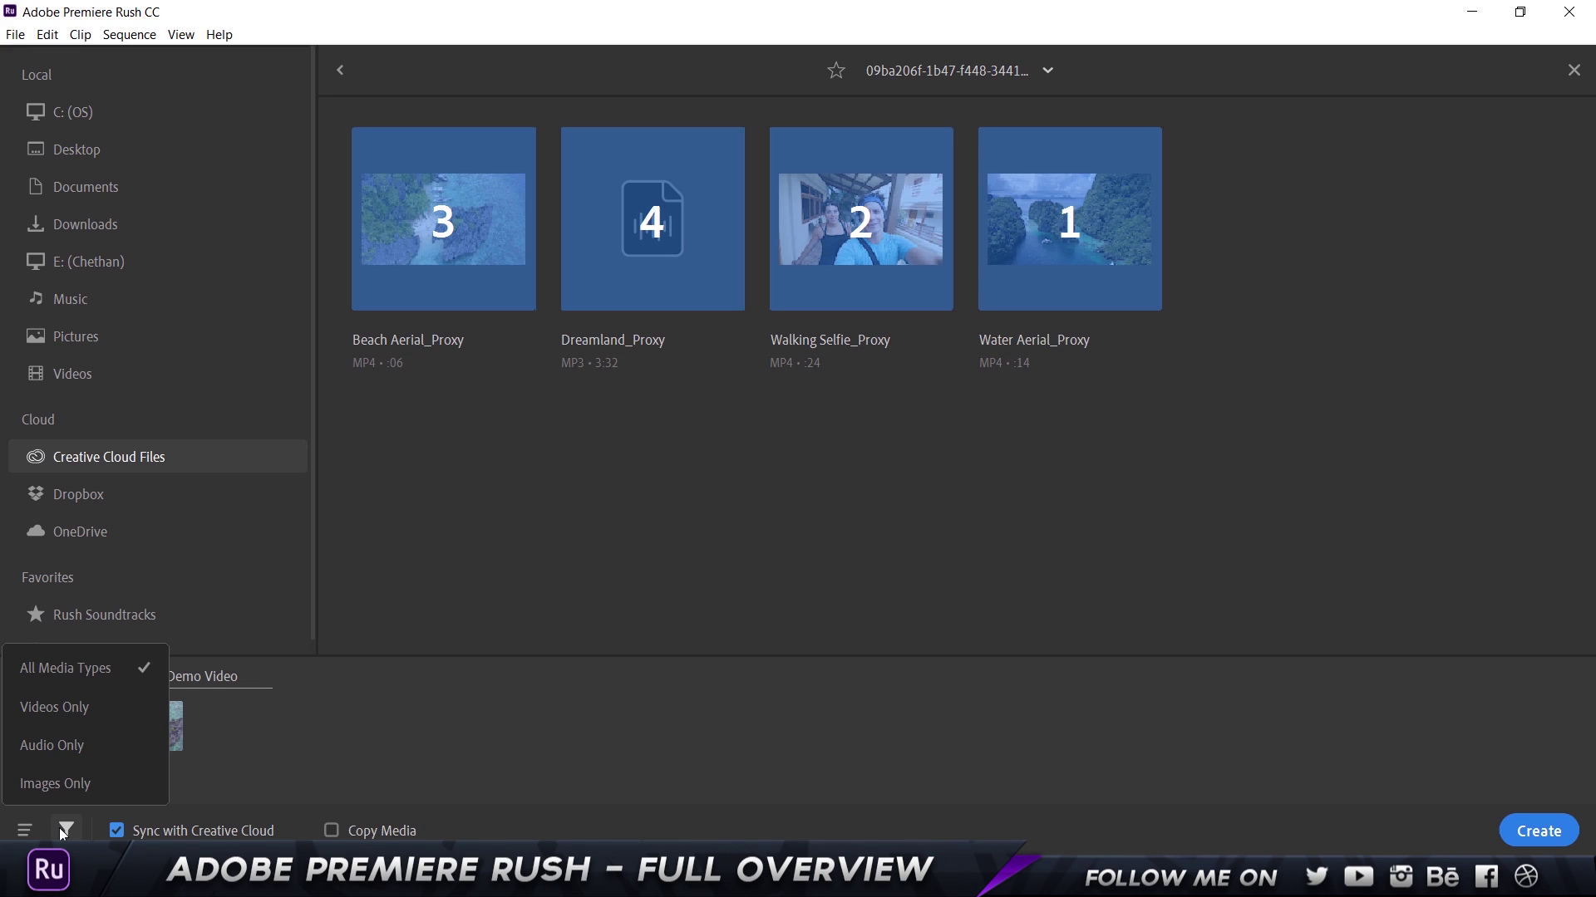
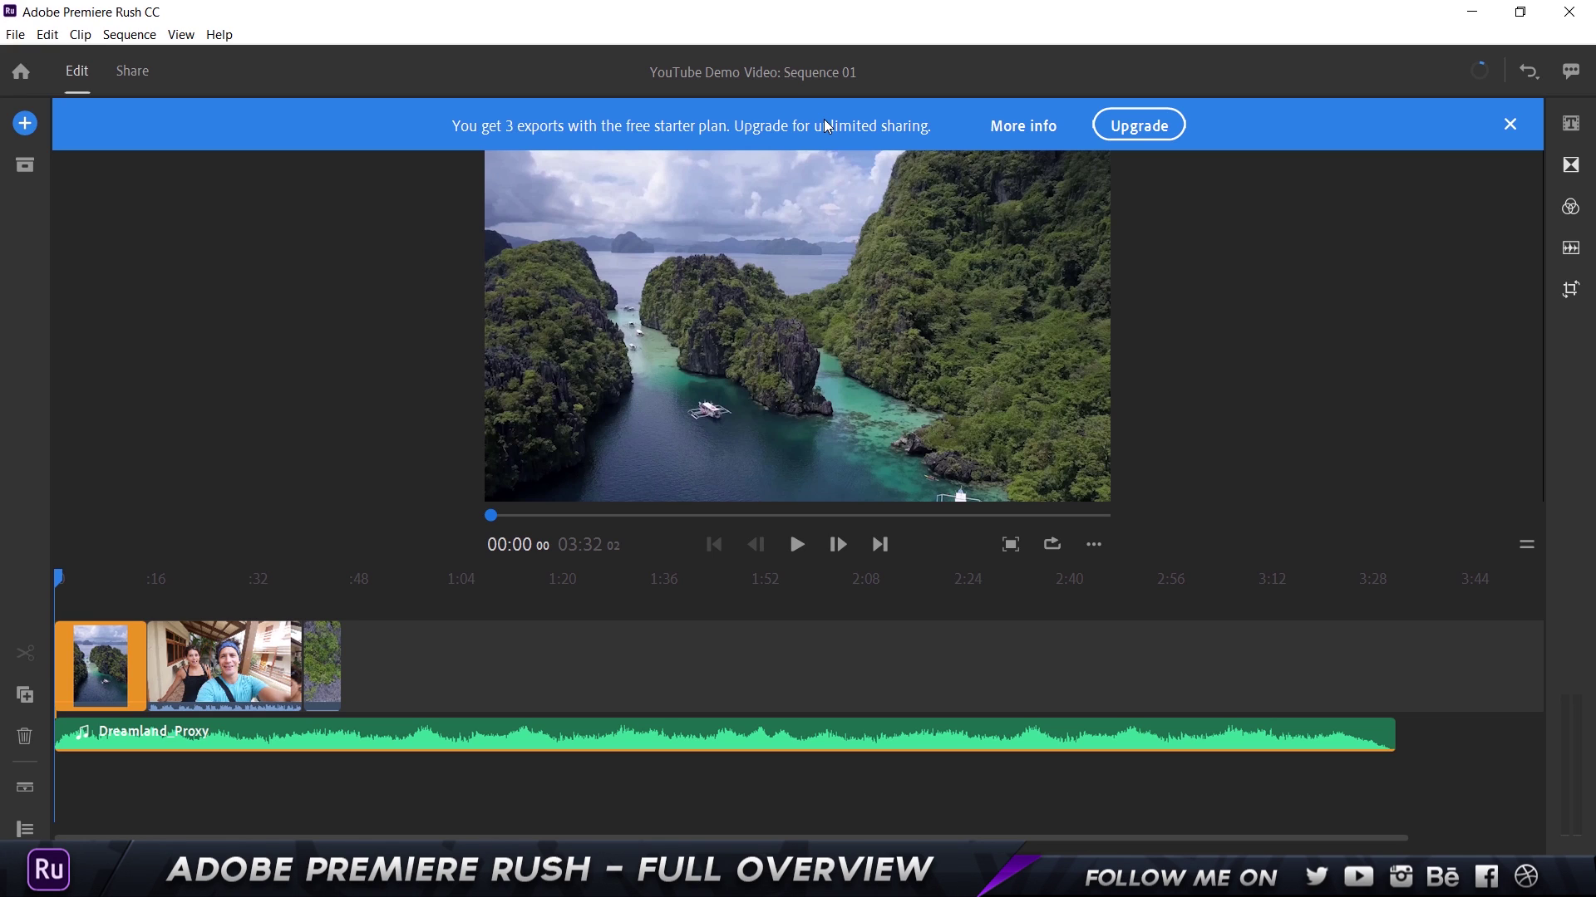
left_click(1510, 125)
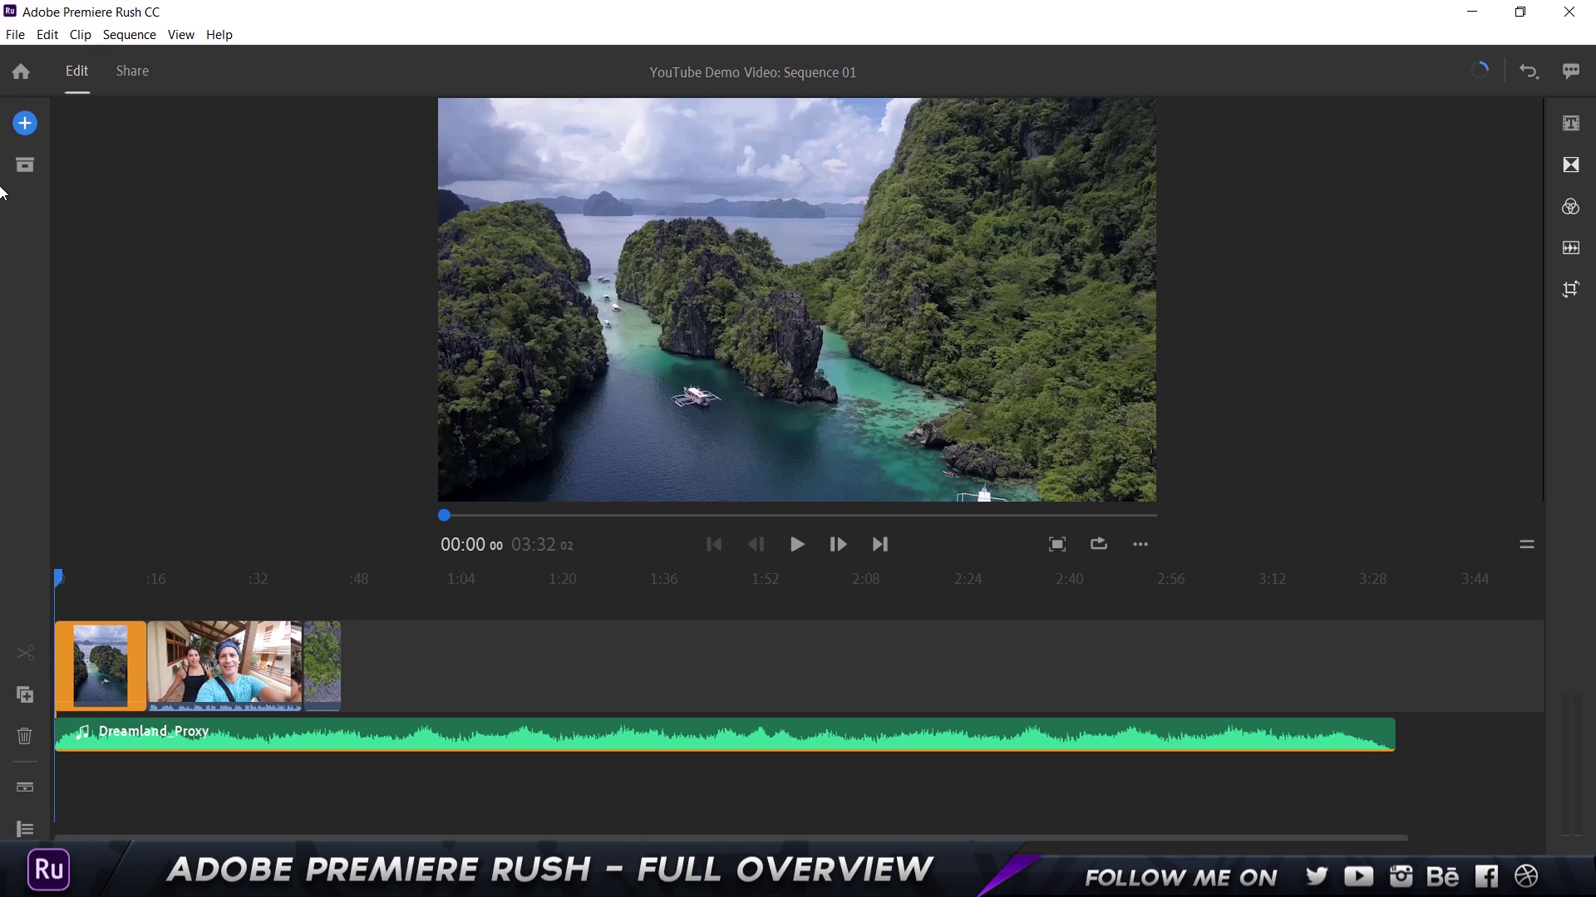
Examine the options for adding content and the media listed in the project assets
left_click(26, 130)
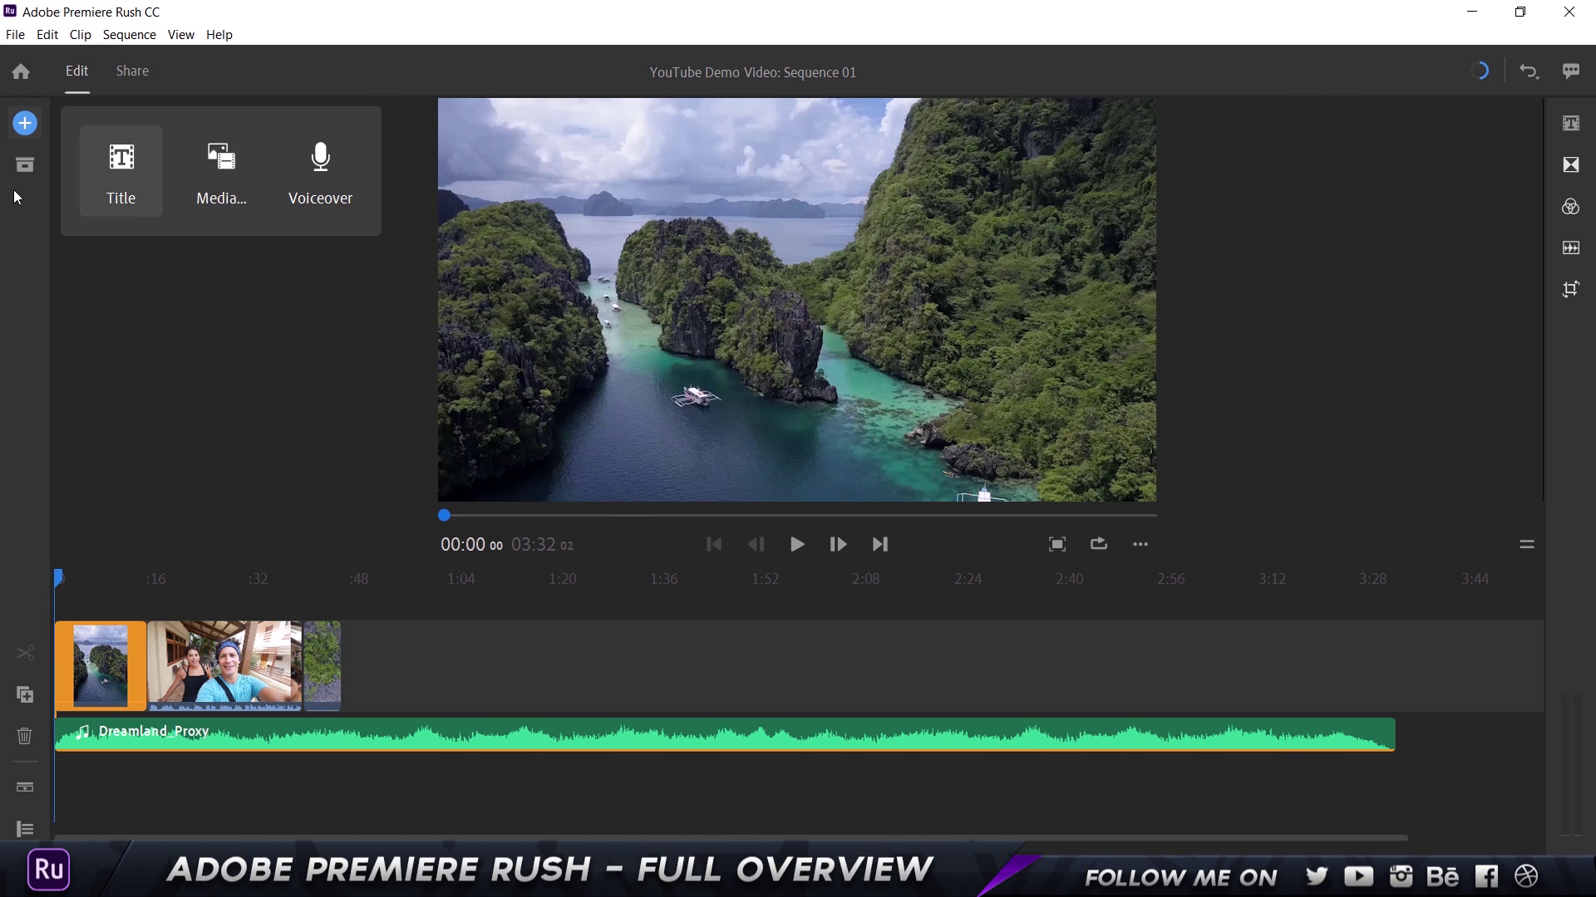
left_click(25, 165)
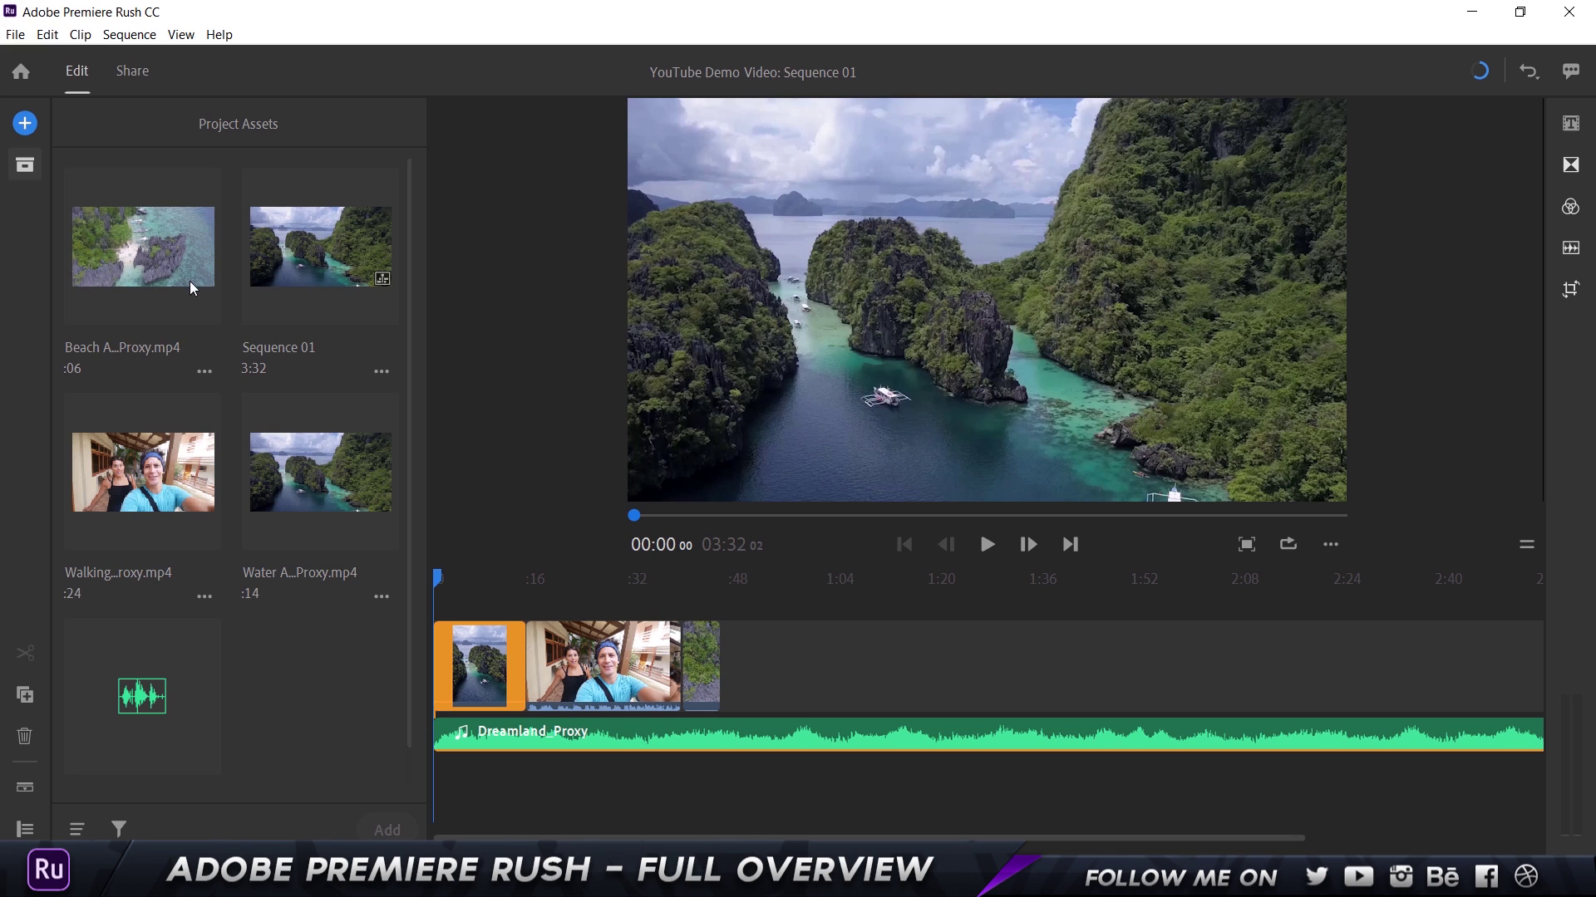
left_click(24, 170)
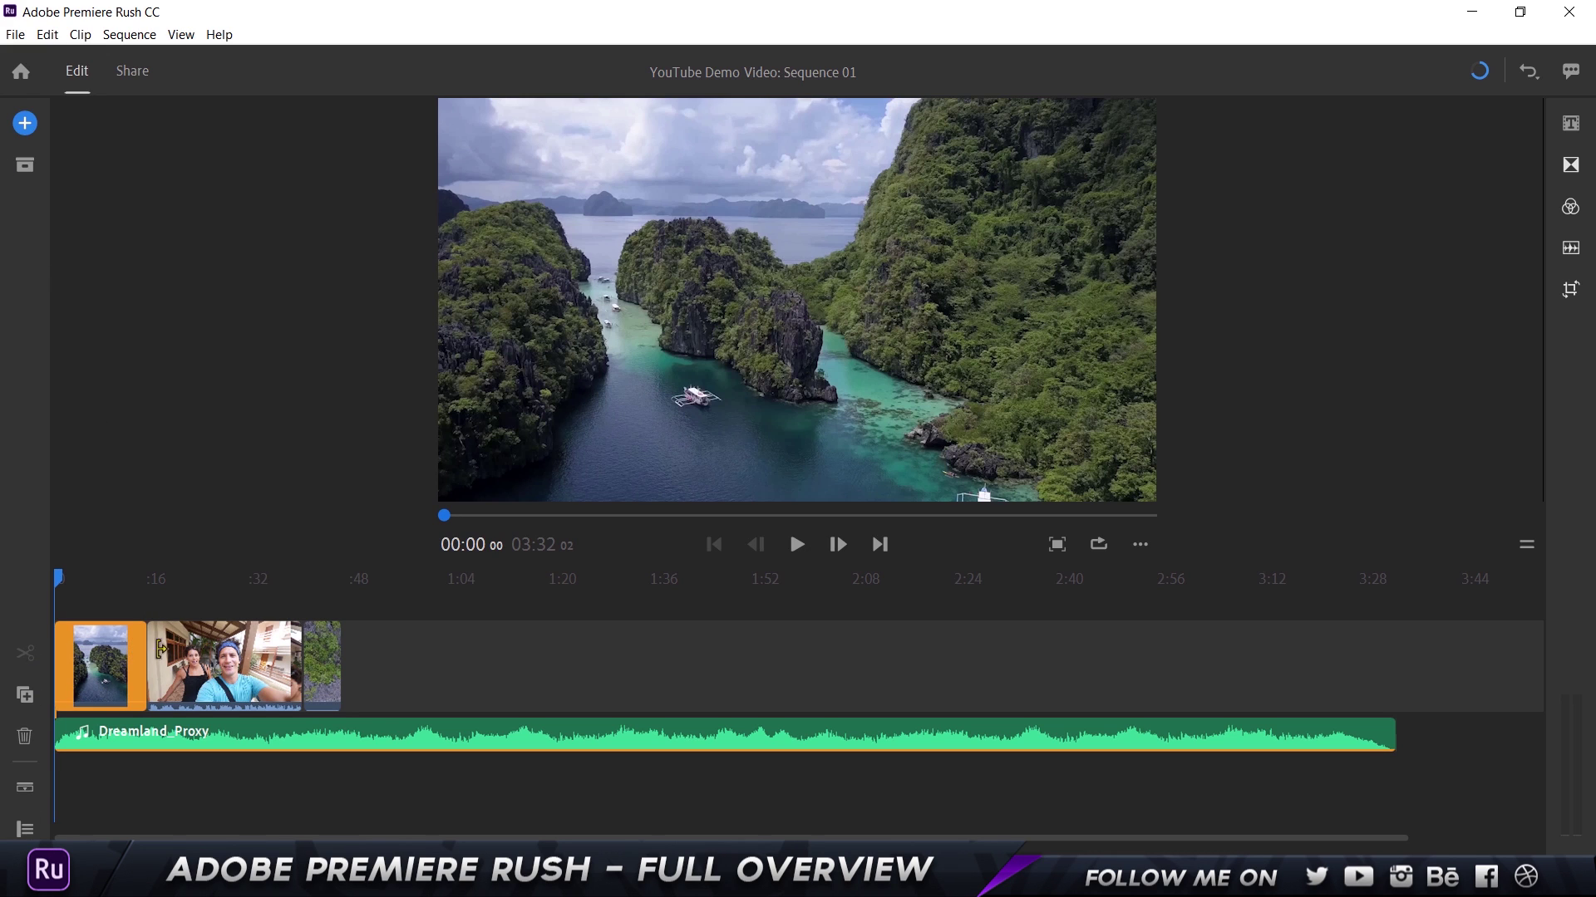
Select the walking selfie clip with the playhead at about 00:19 and expand the audio of the timeline's video clips
left_click(285, 657)
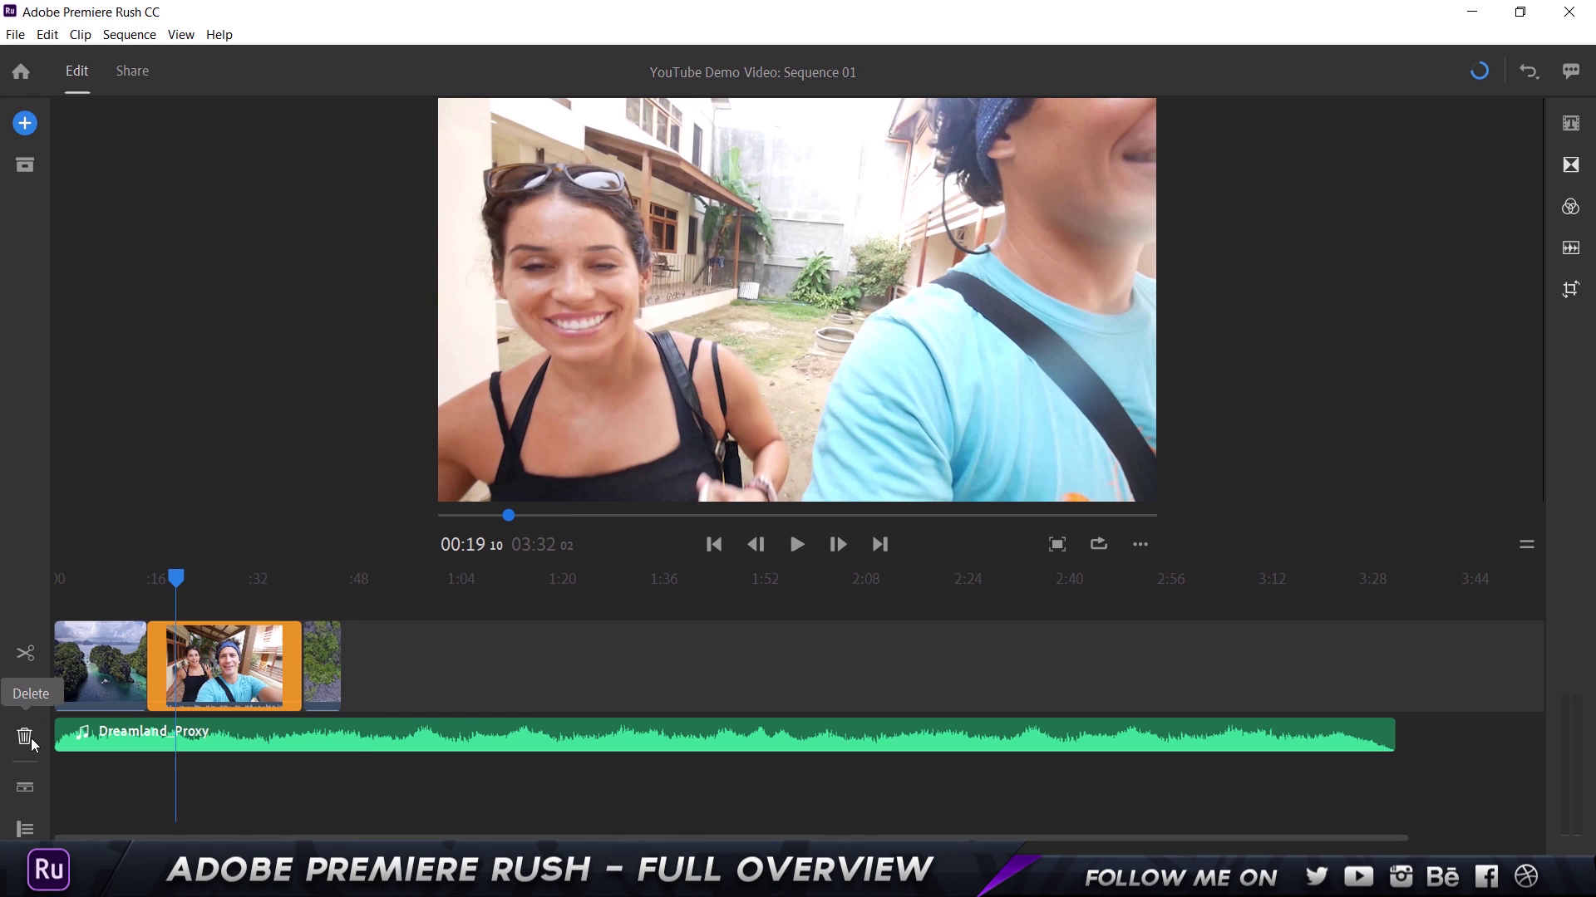
left_click(27, 786)
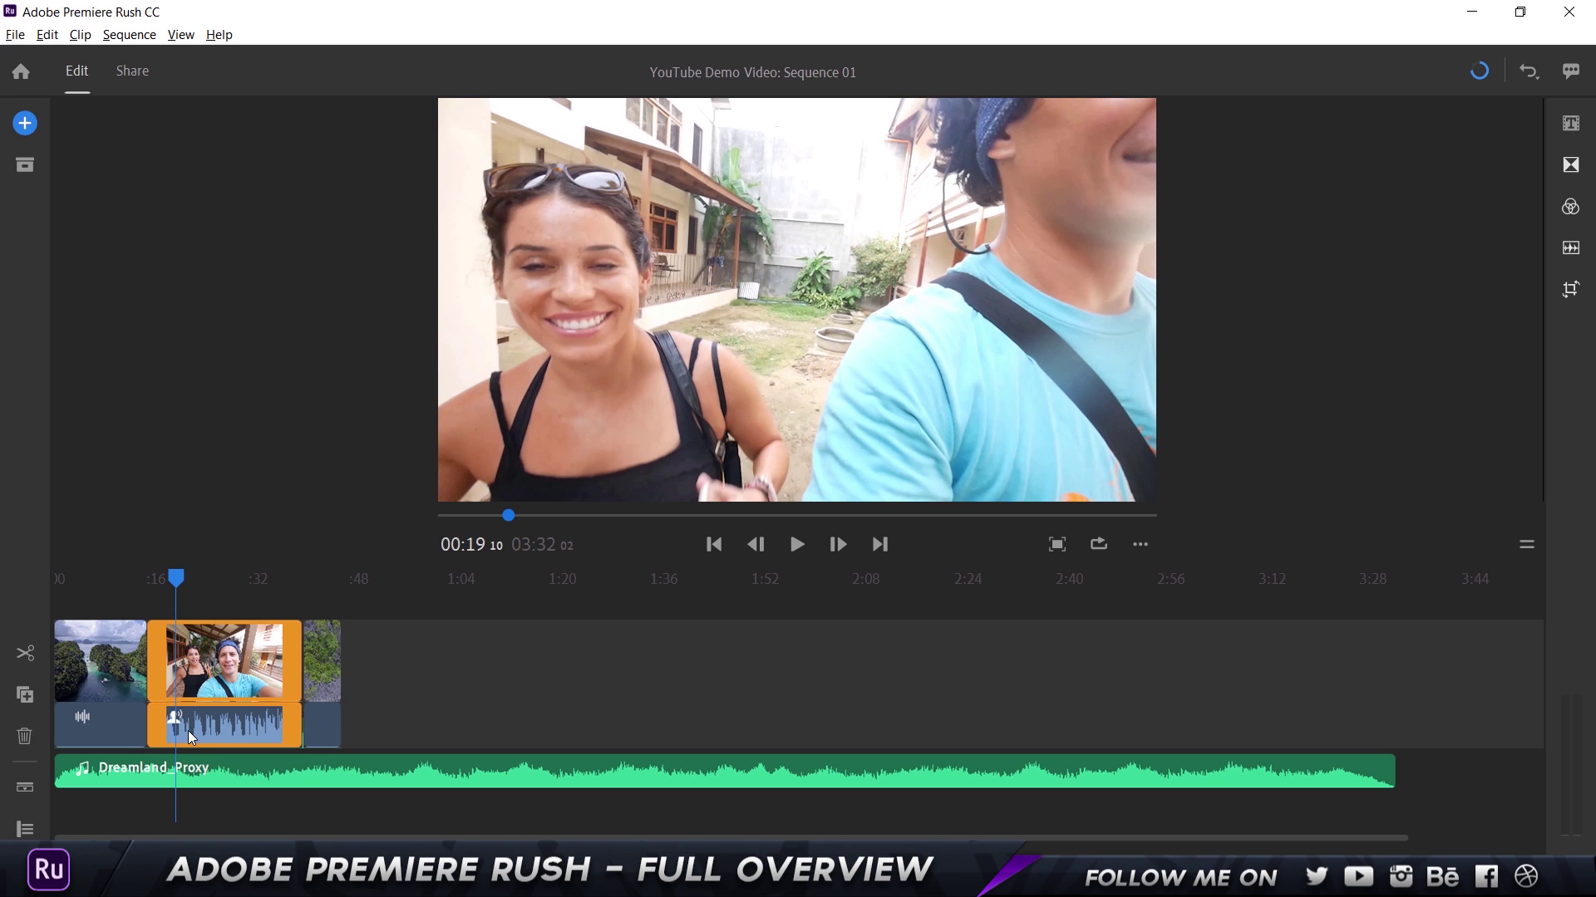
scroll(187, 737, "up", 2)
scroll(187, 737, "up", 3)
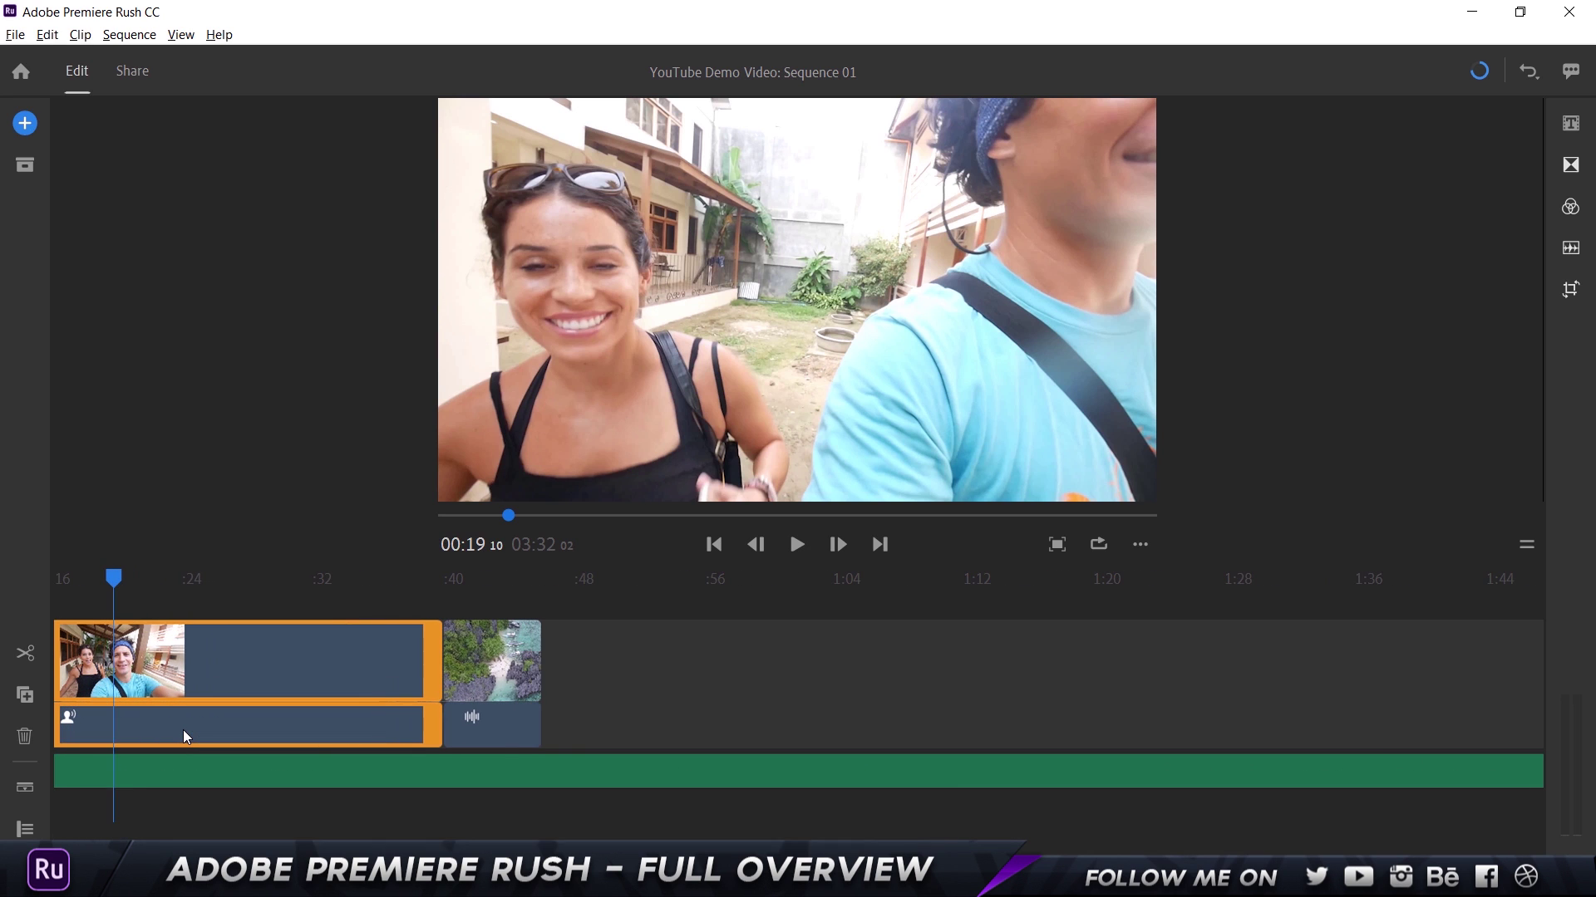
left_click_drag(170, 839, 86, 837)
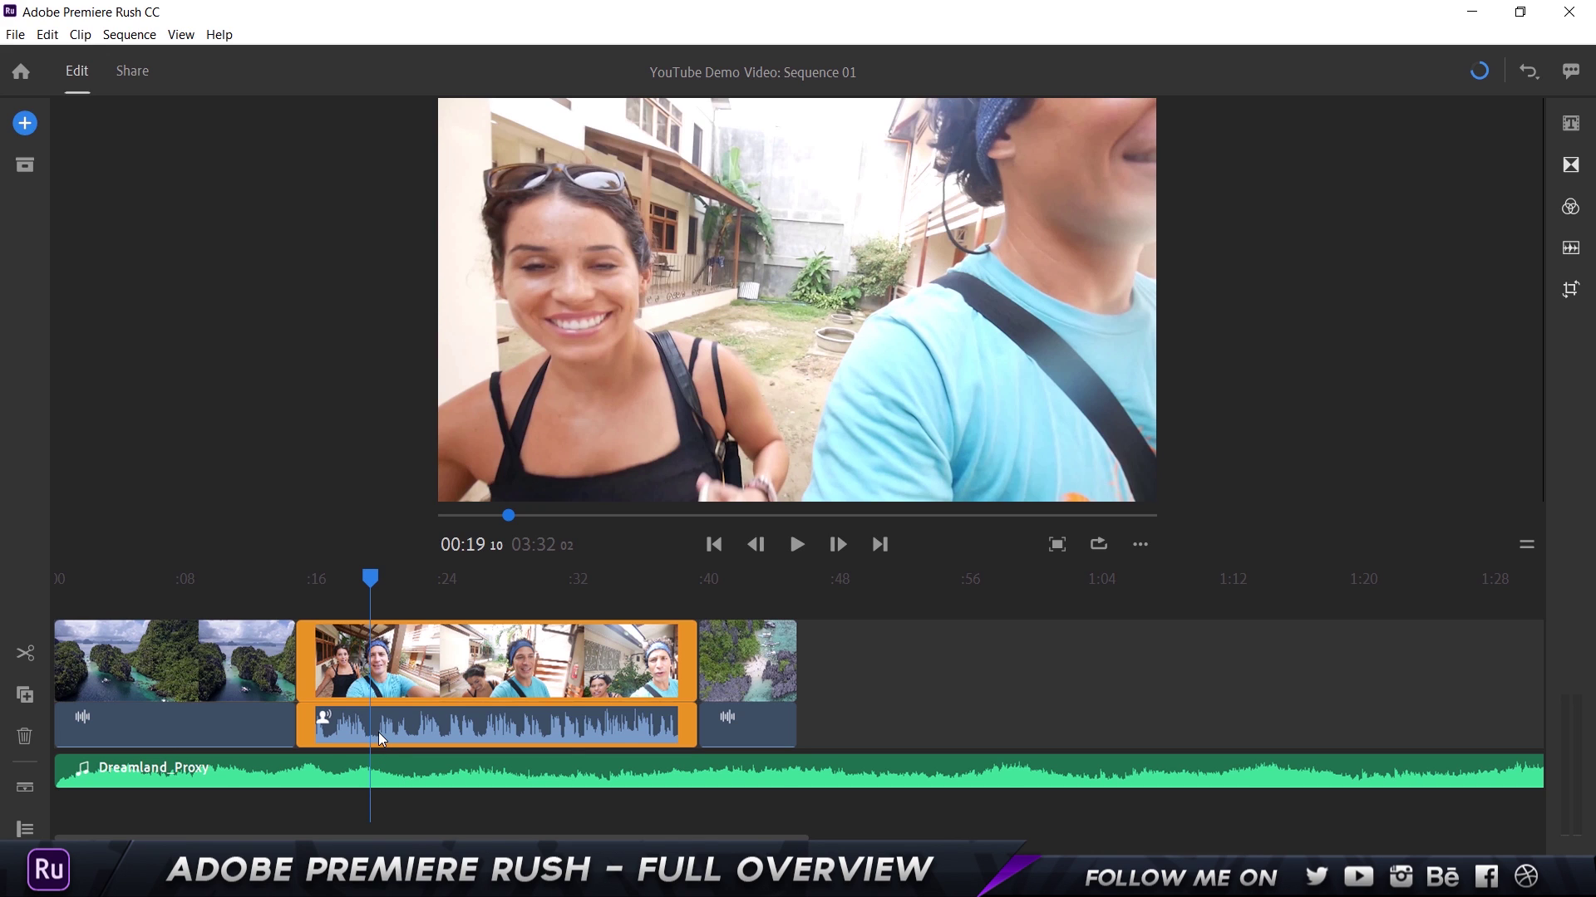
Show the timeline's track controls to examine the lock, mute, visibility and voiceover options, and hide them again
left_click(25, 829)
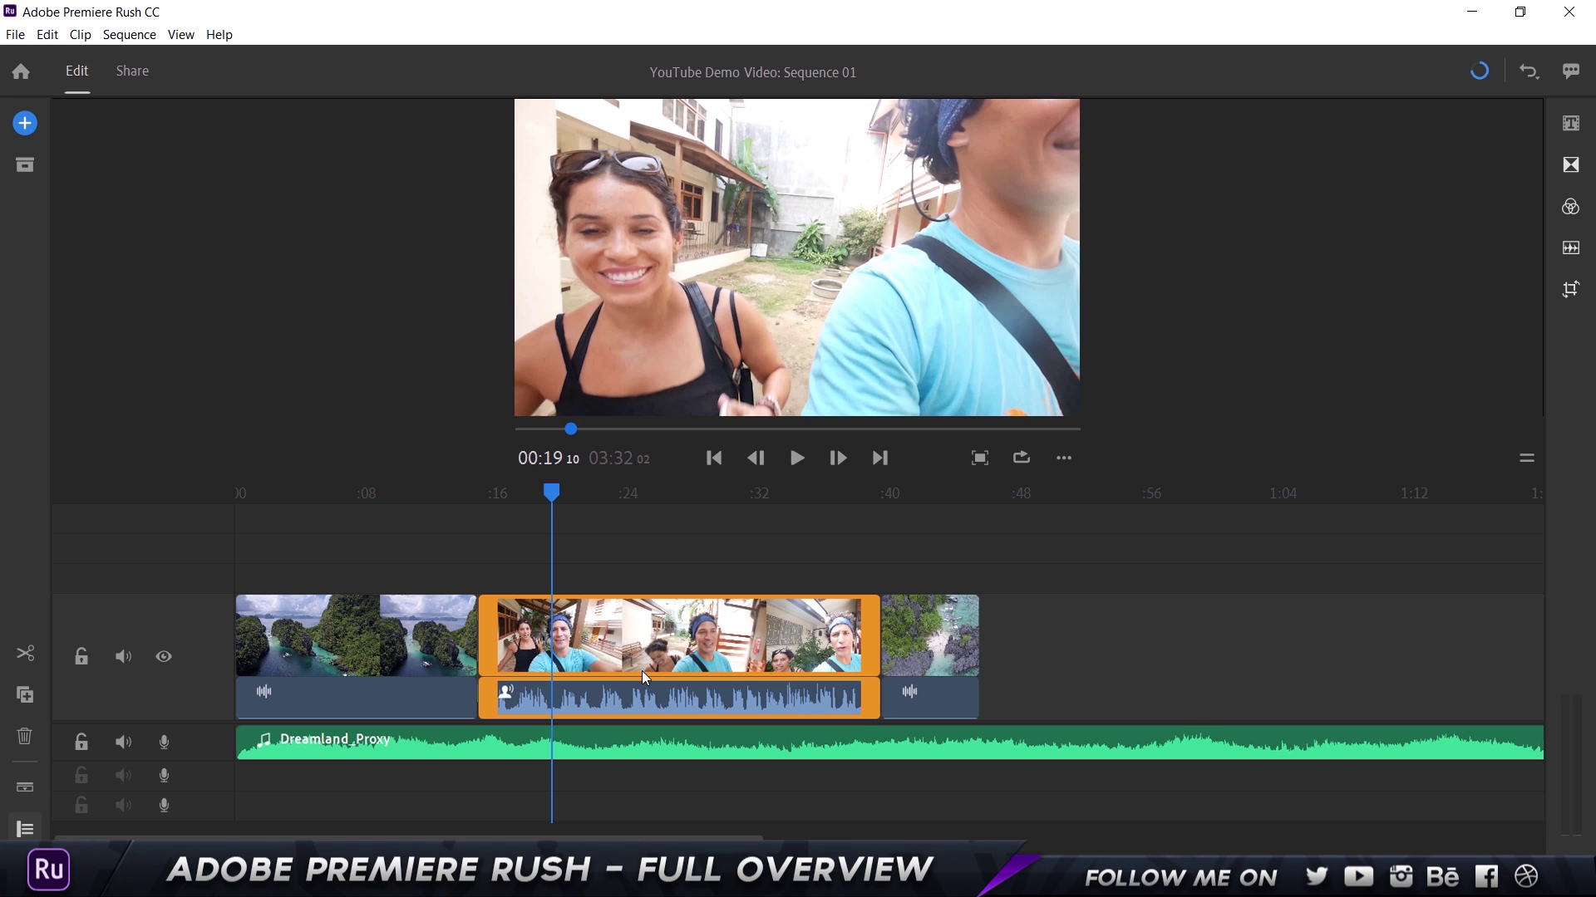
left_click(25, 830)
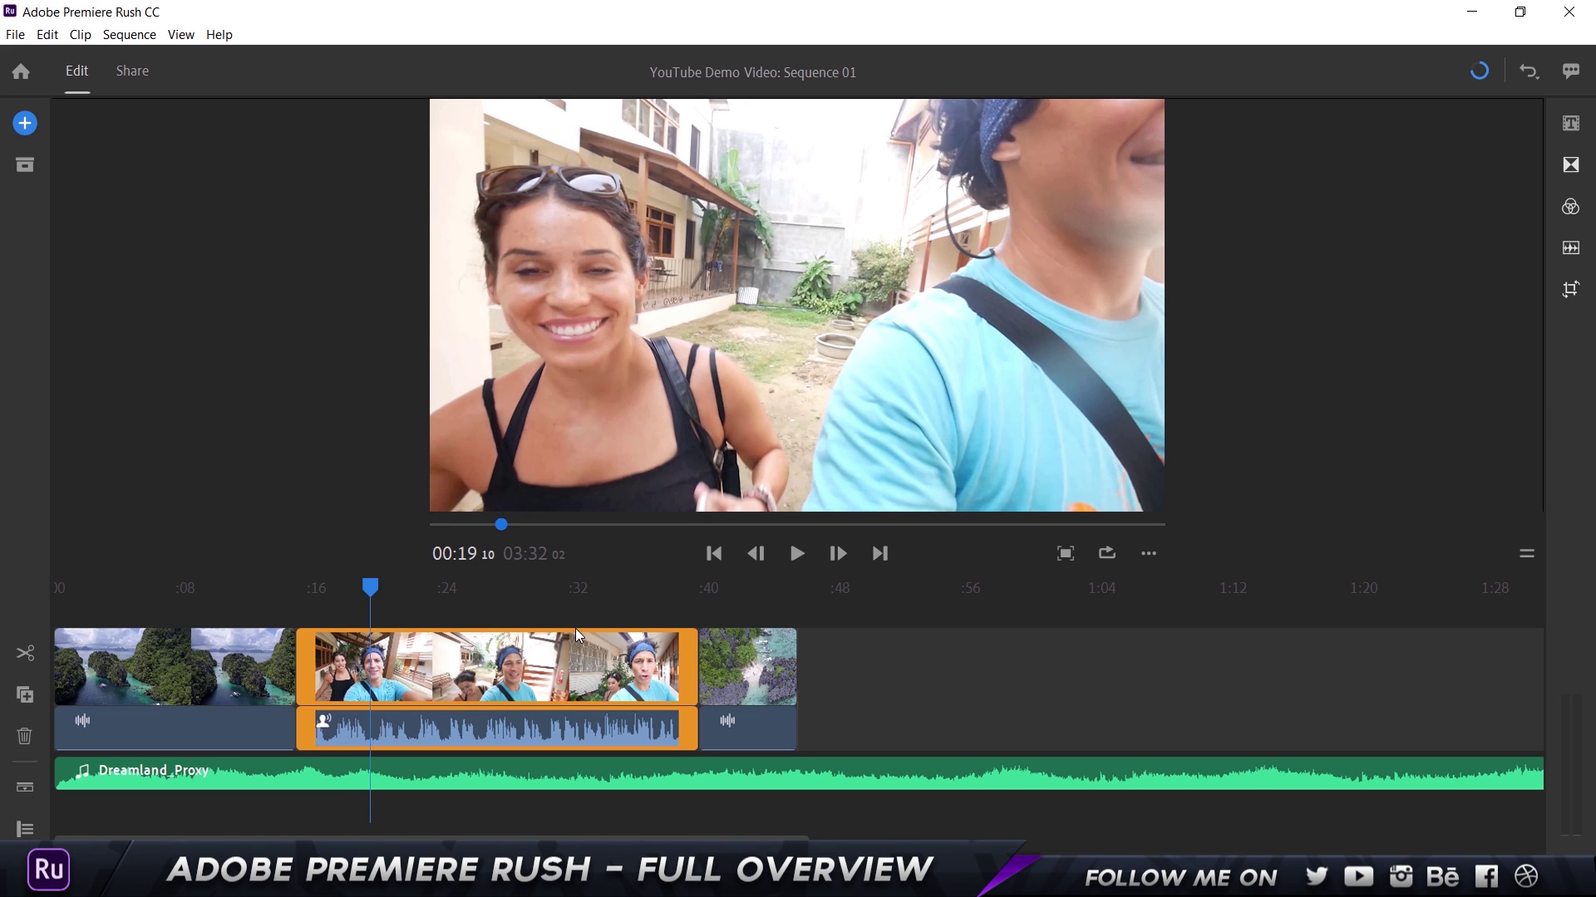
Select the Dreamland_Proxy music clip, expand its waveform to examine it, and collapse it again
left_click(224, 774)
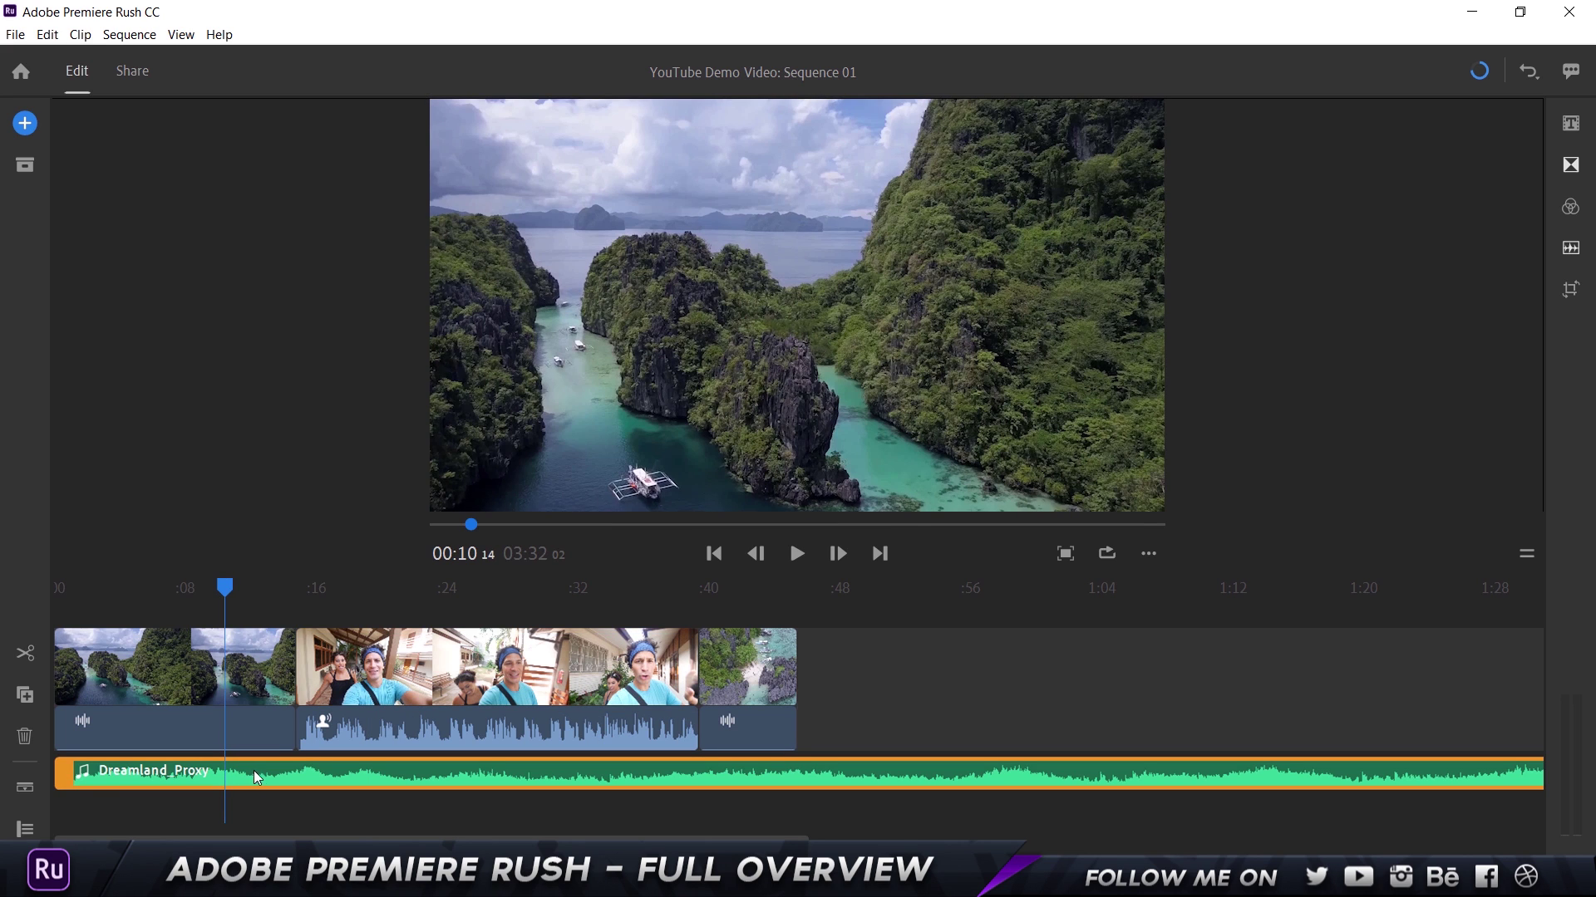
left_click(30, 785)
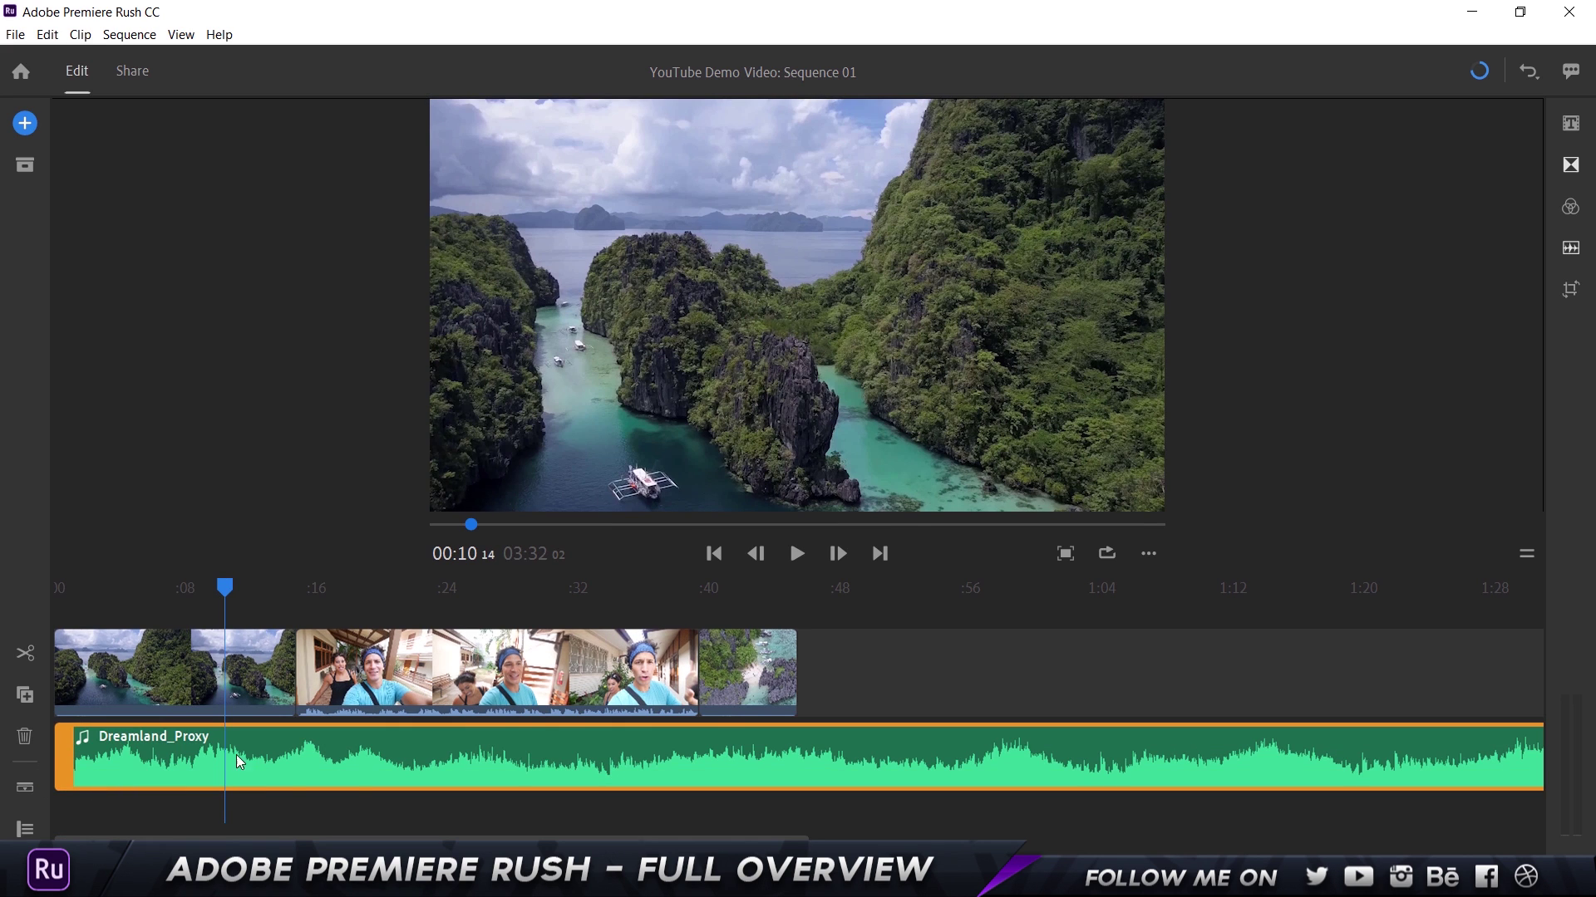
left_click(34, 795)
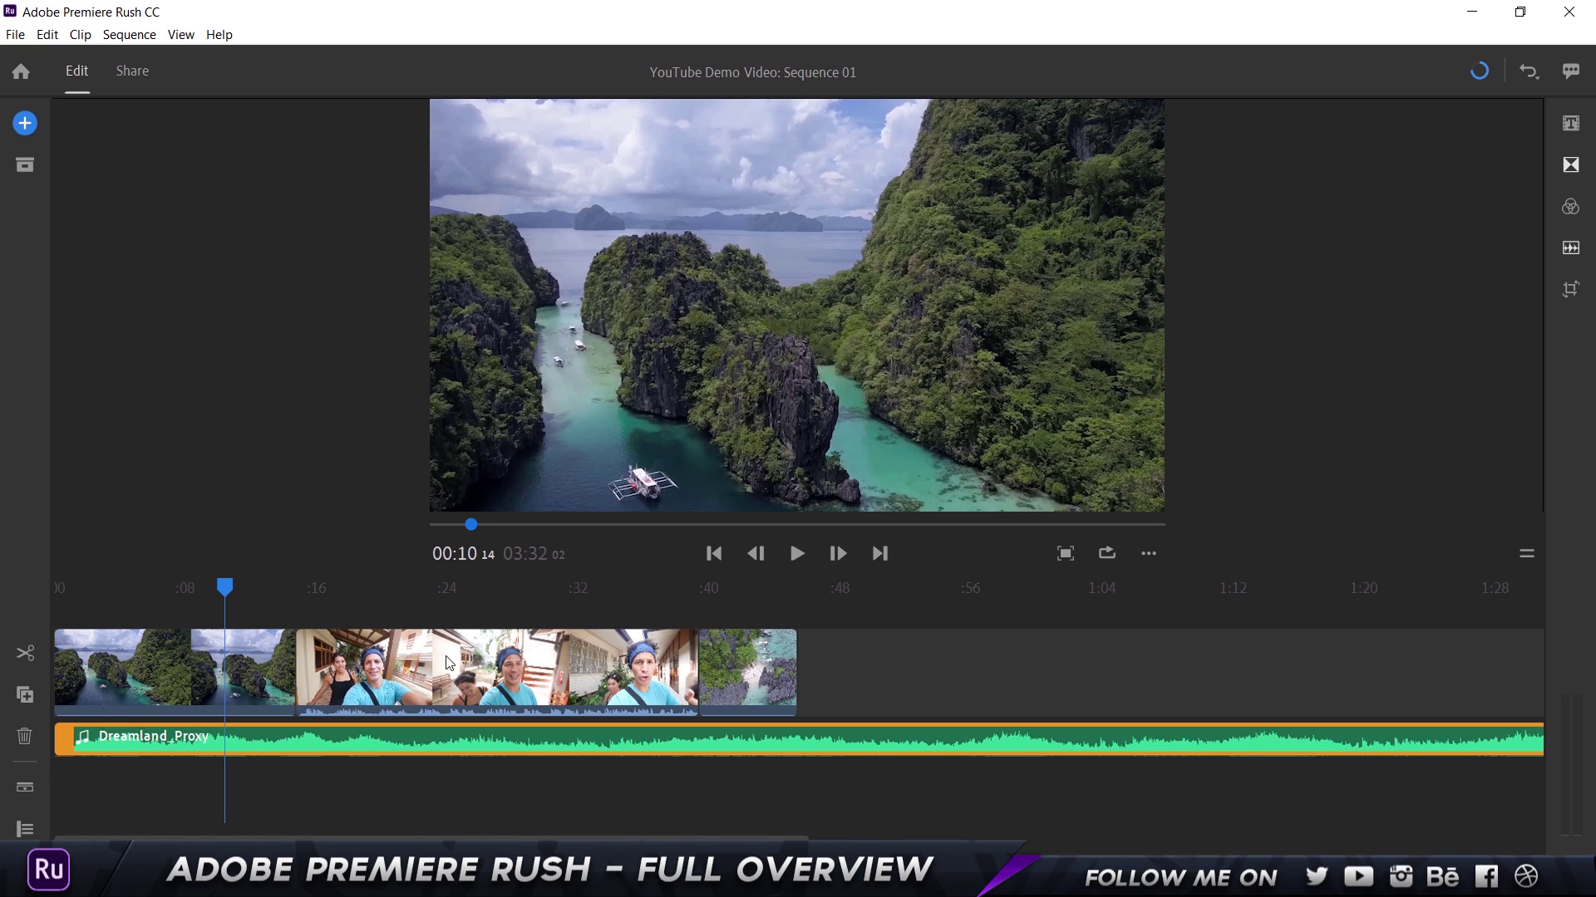
Split the opening island clip at about 00:05 and delete the portion after the cut
left_click_drag(241, 585, 53, 590)
left_click(796, 553)
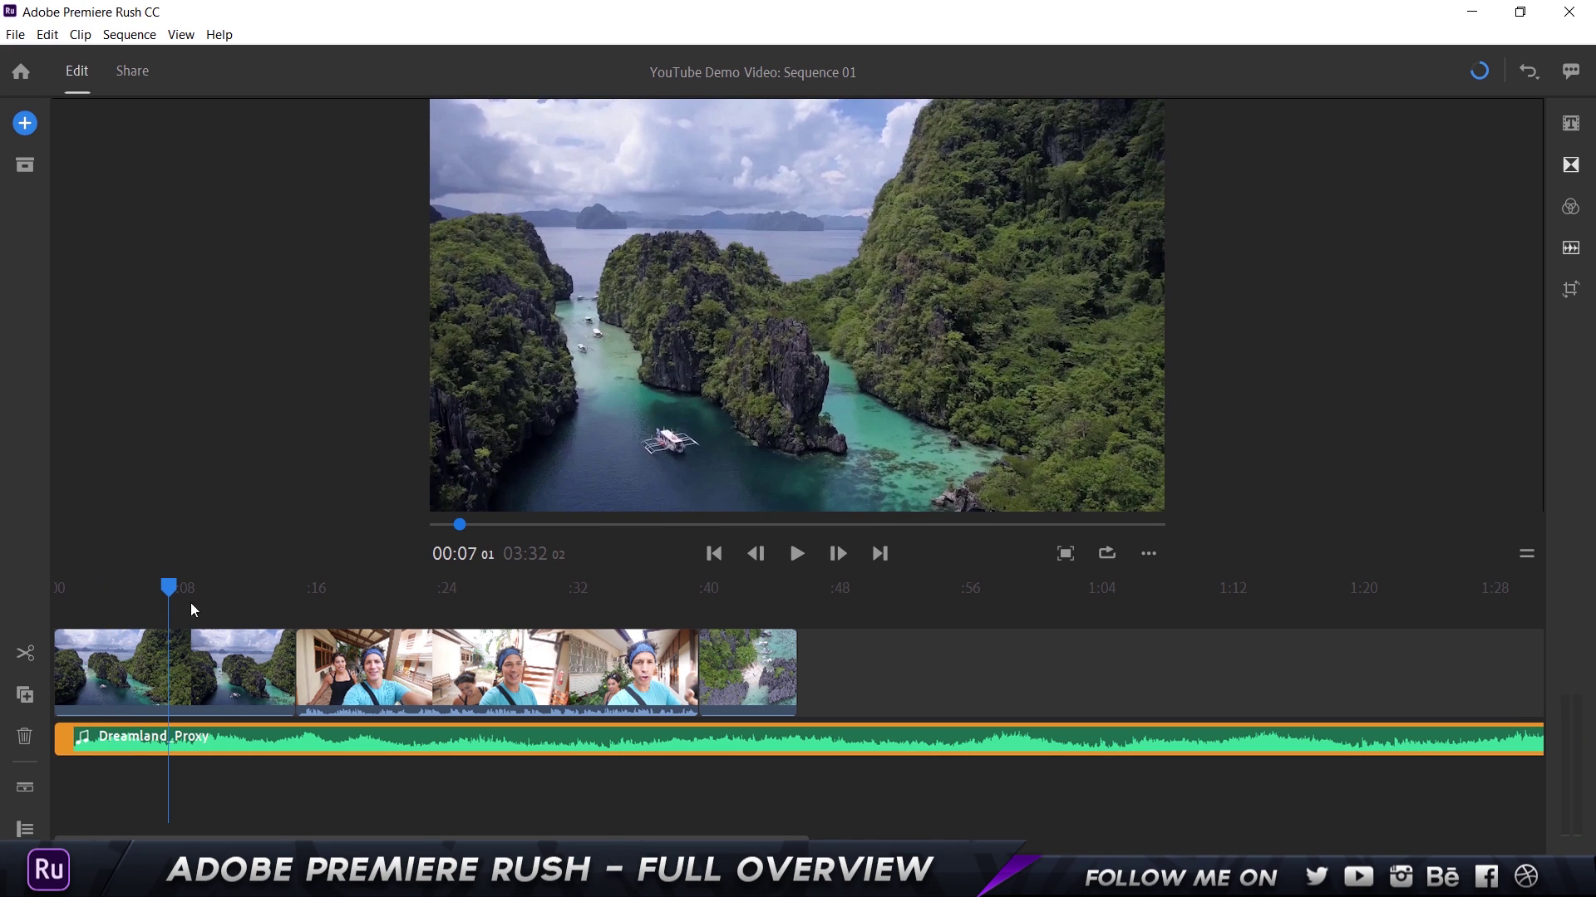
left_click_drag(166, 592, 116, 590)
left_click(142, 657)
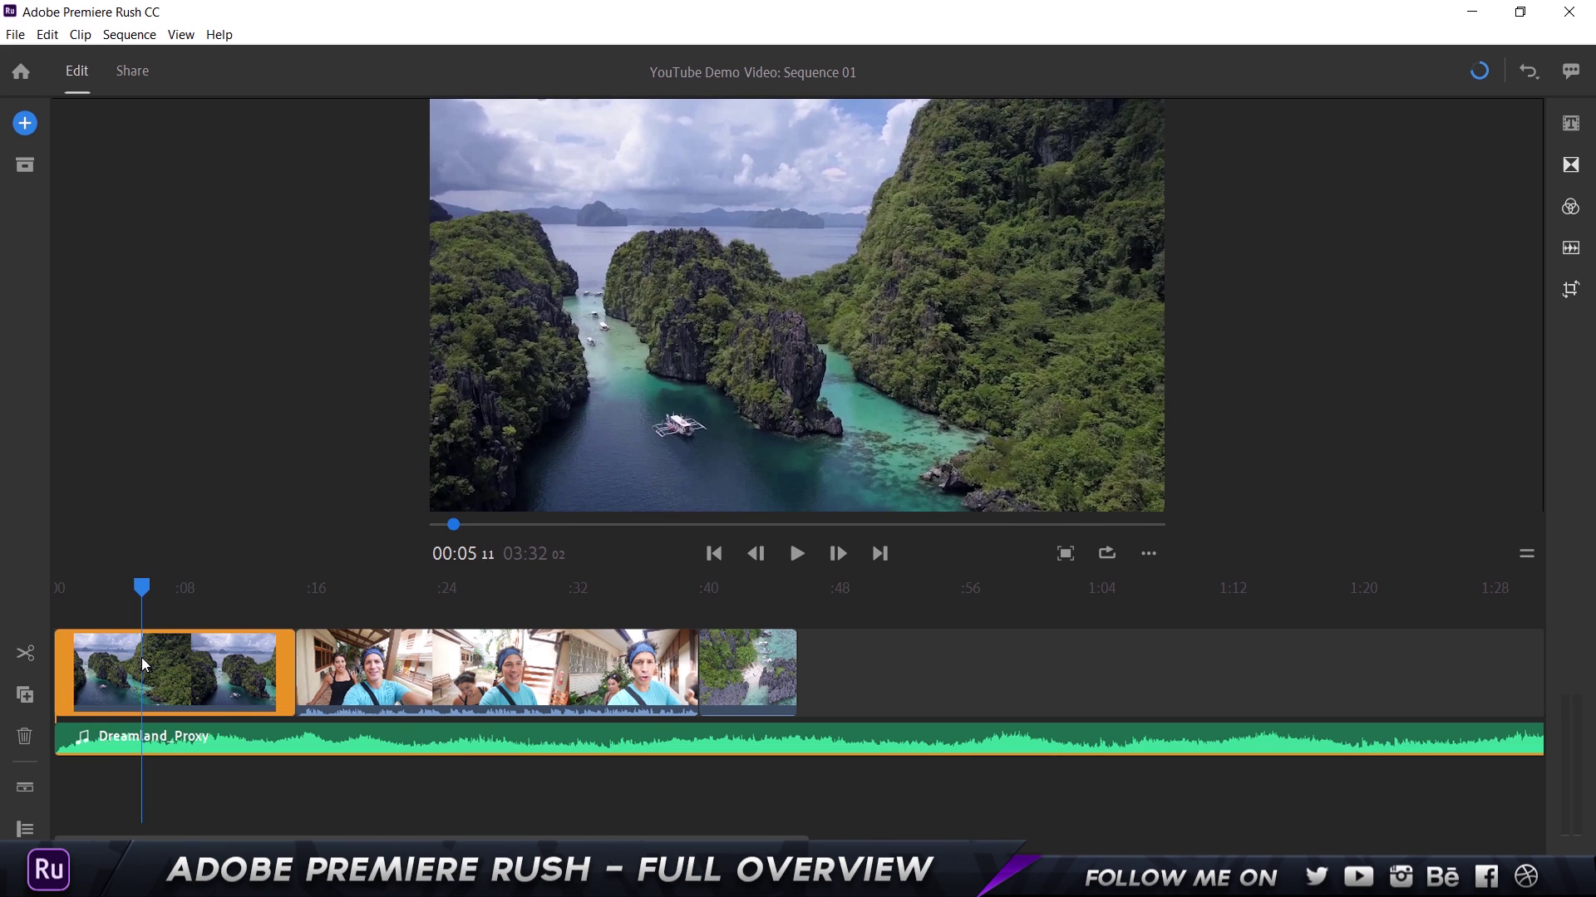
key("ctrl+k")
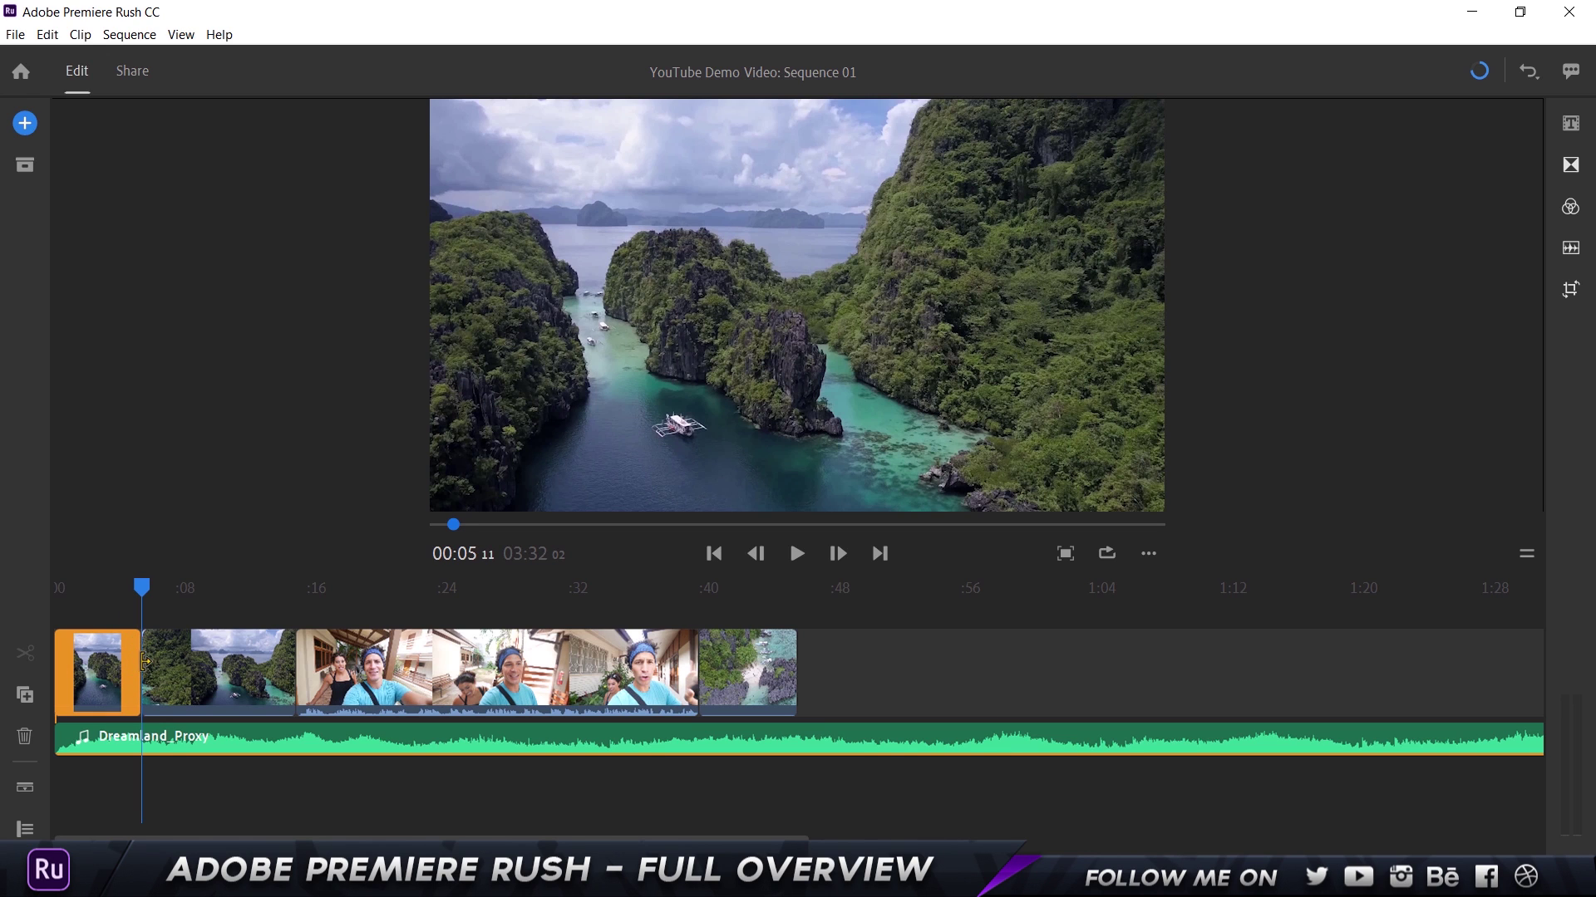
left_click(222, 671)
key("Delete")
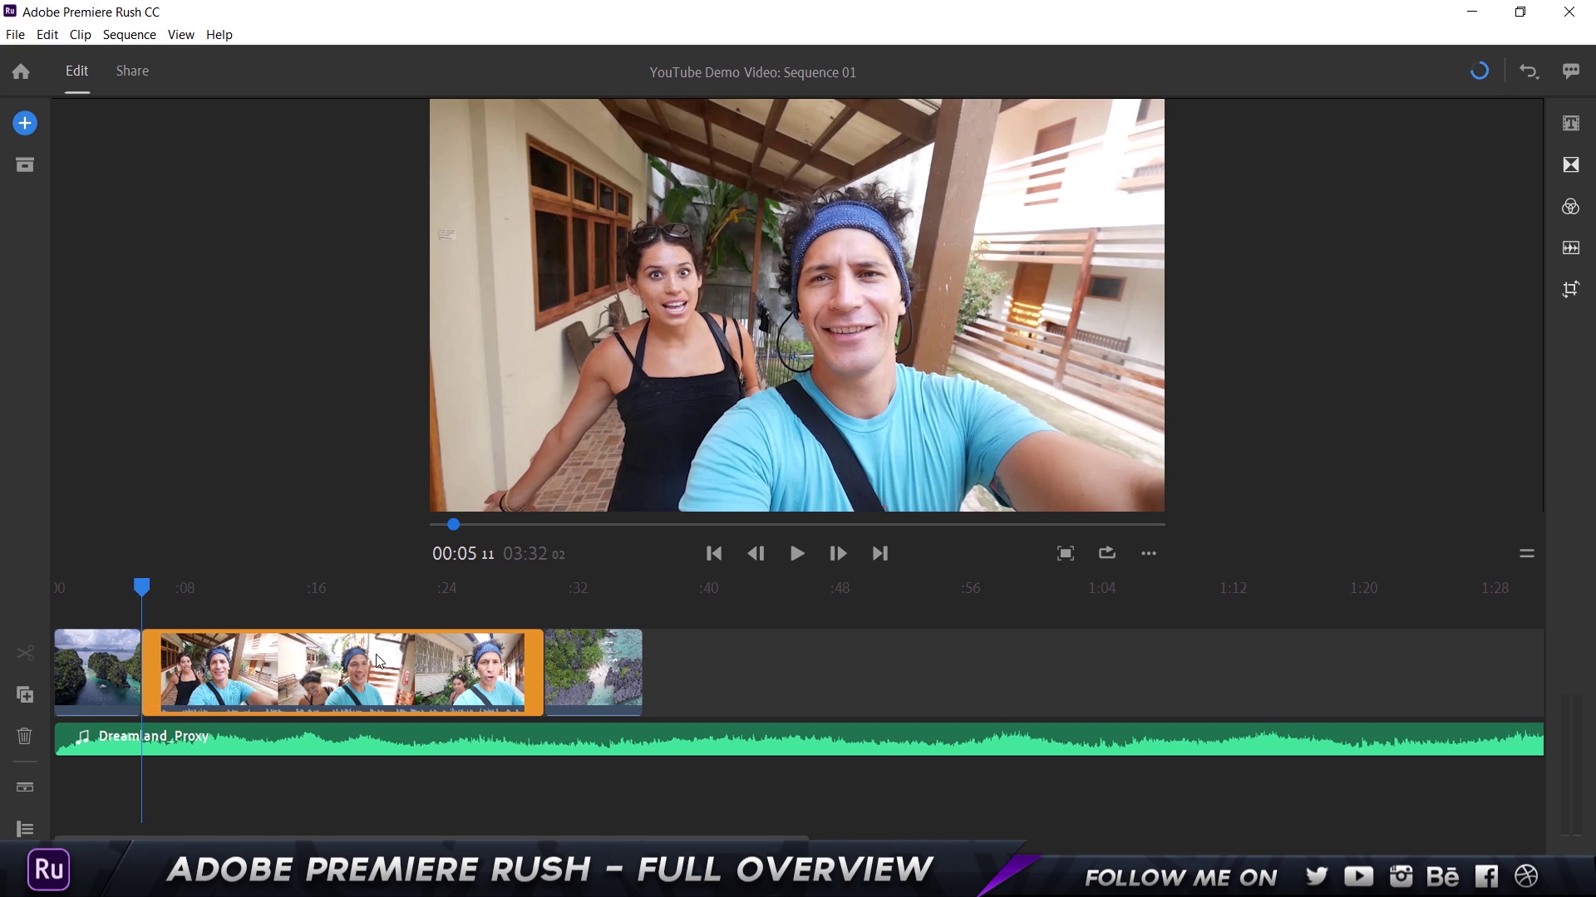
Try the sequence in Portrait and Square orientation, and return it to Landscape
left_click(1143, 552)
mouse_move(1164, 466)
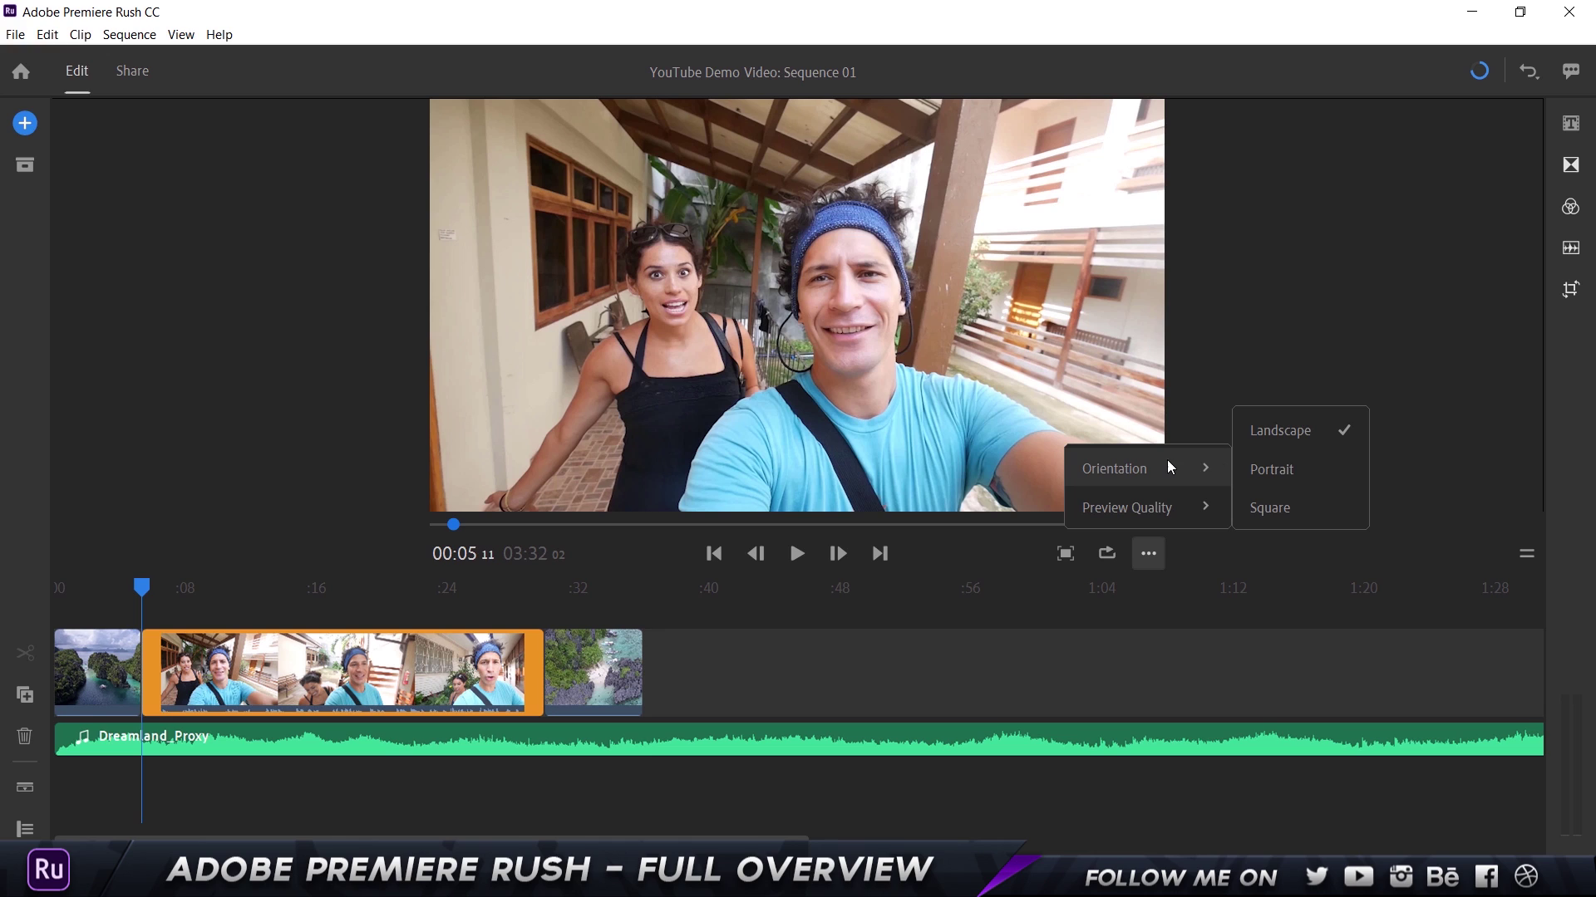
left_click(1278, 470)
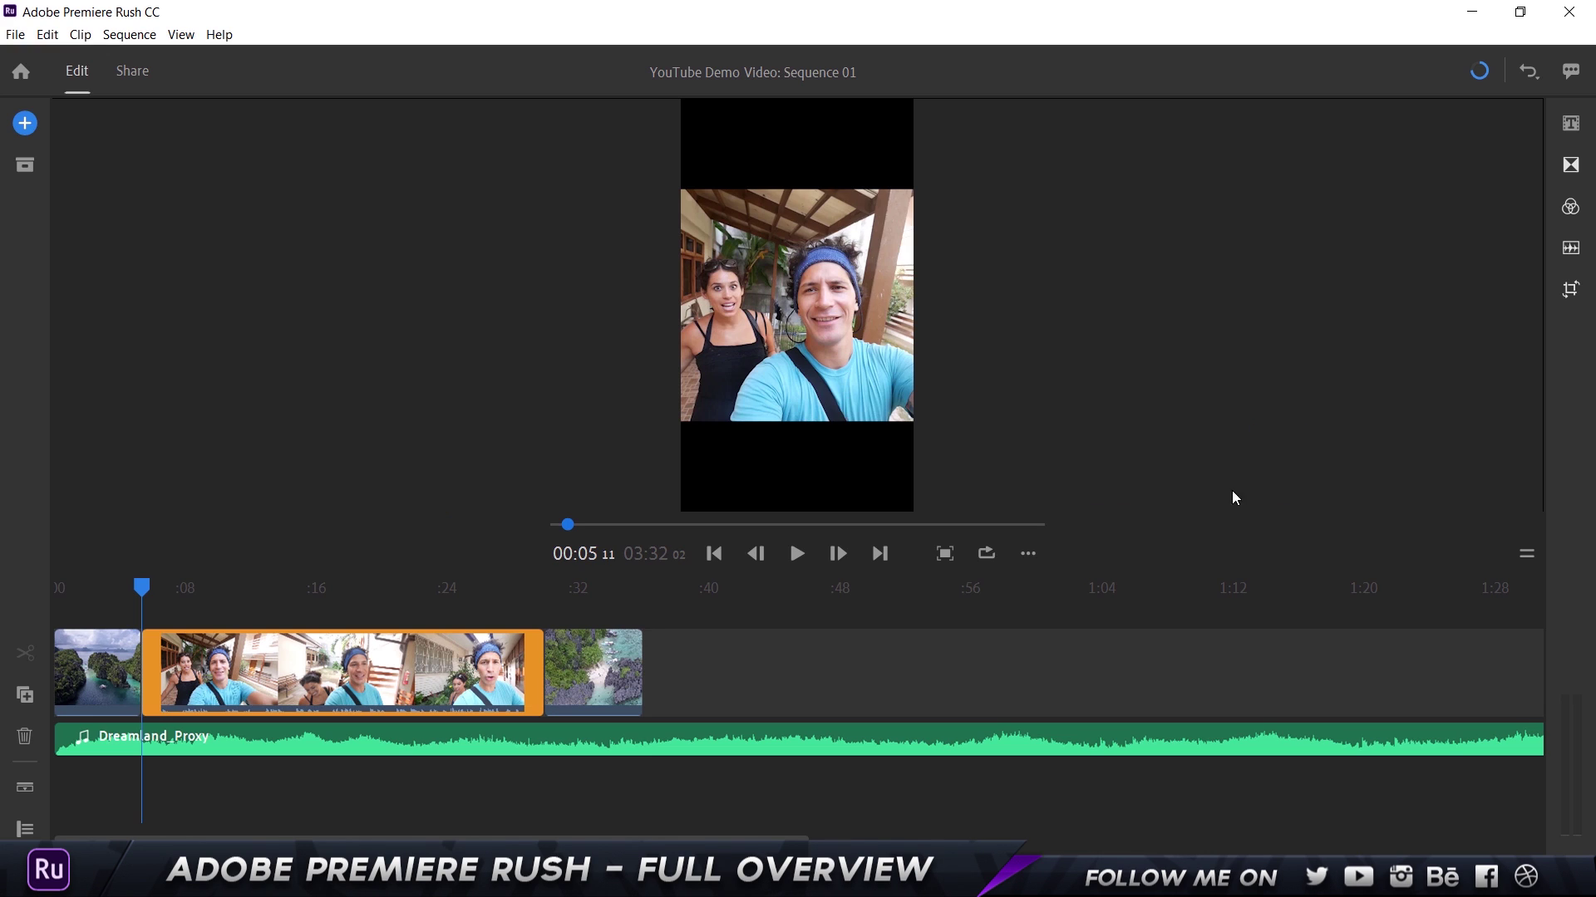
left_click(1030, 547)
mouse_move(1050, 470)
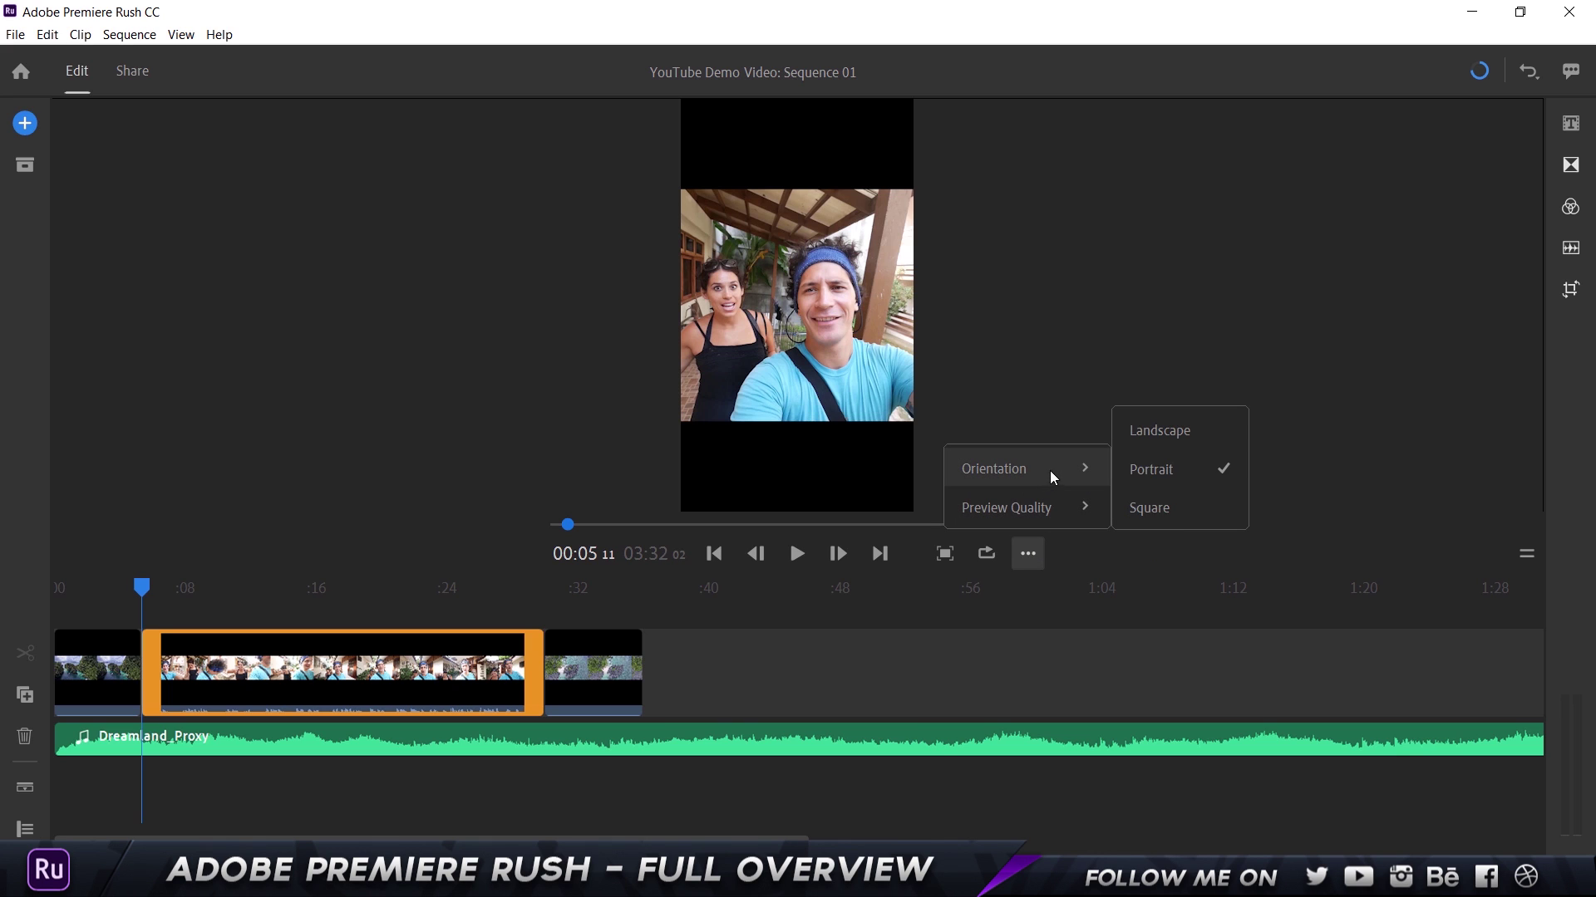
left_click(1174, 512)
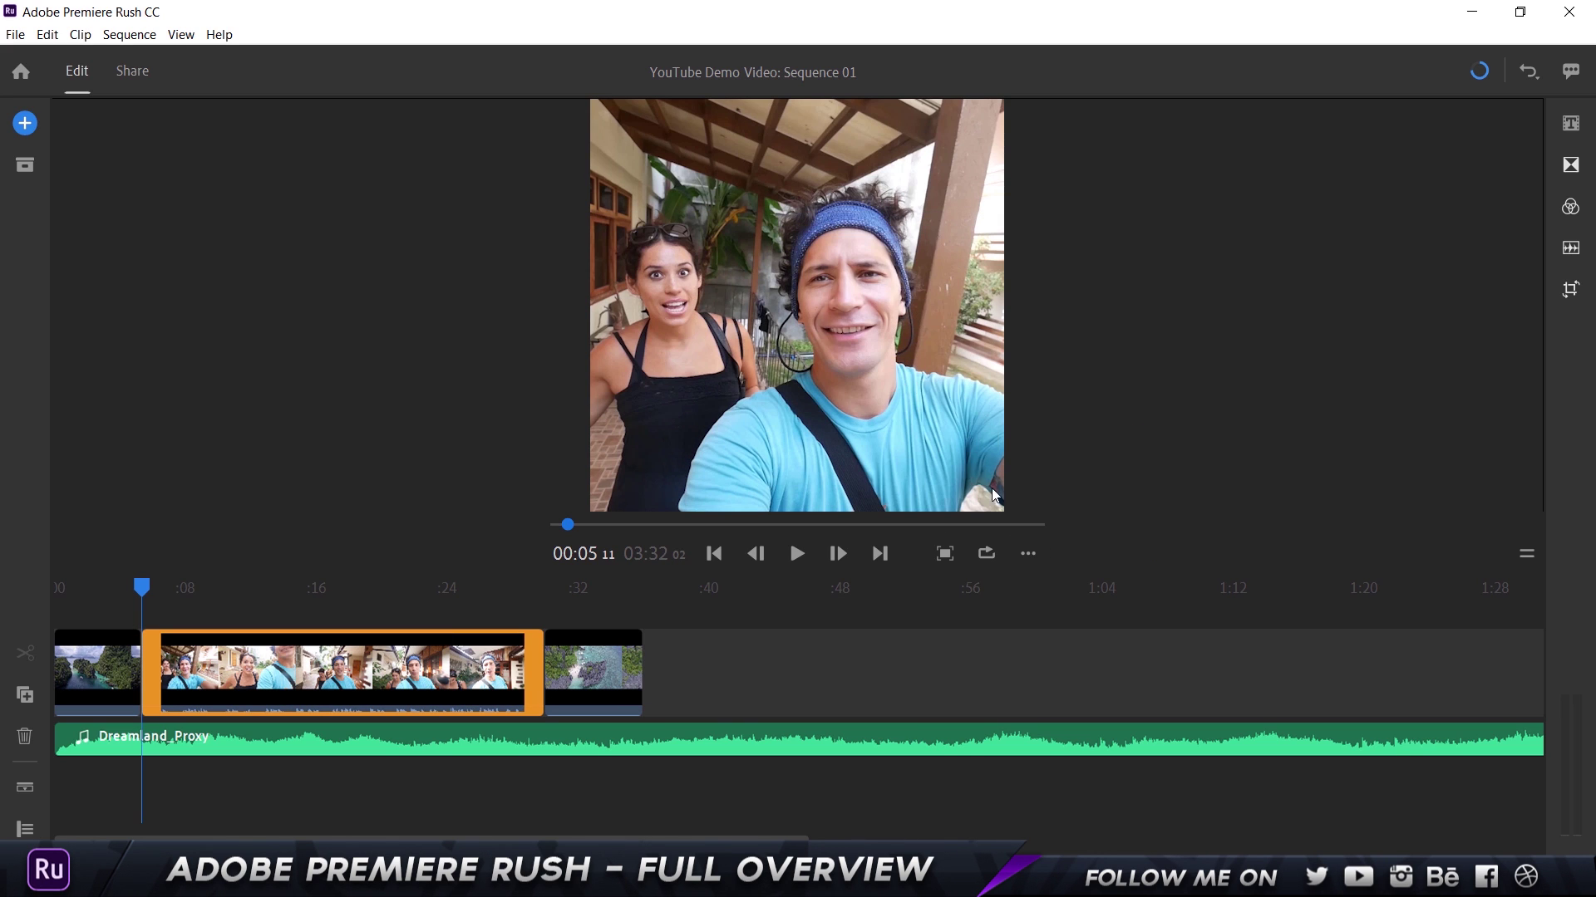
left_click(1026, 556)
mouse_move(1057, 468)
left_click(1155, 432)
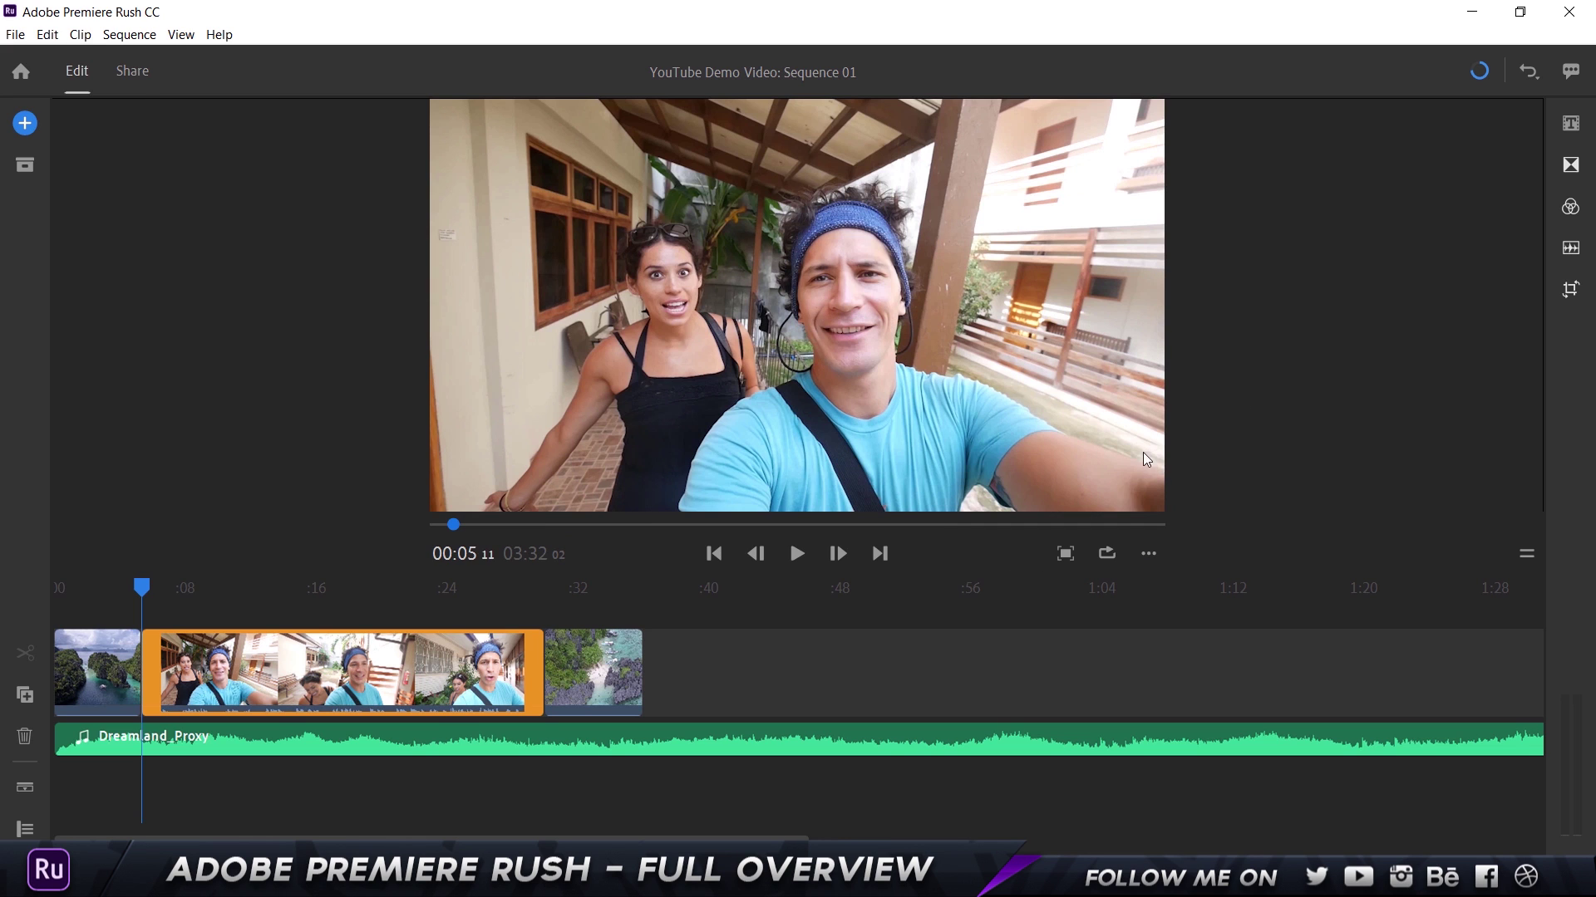
Preview the sequence in Portrait orientation once more and restore Landscape
left_click(1148, 553)
mouse_move(1145, 465)
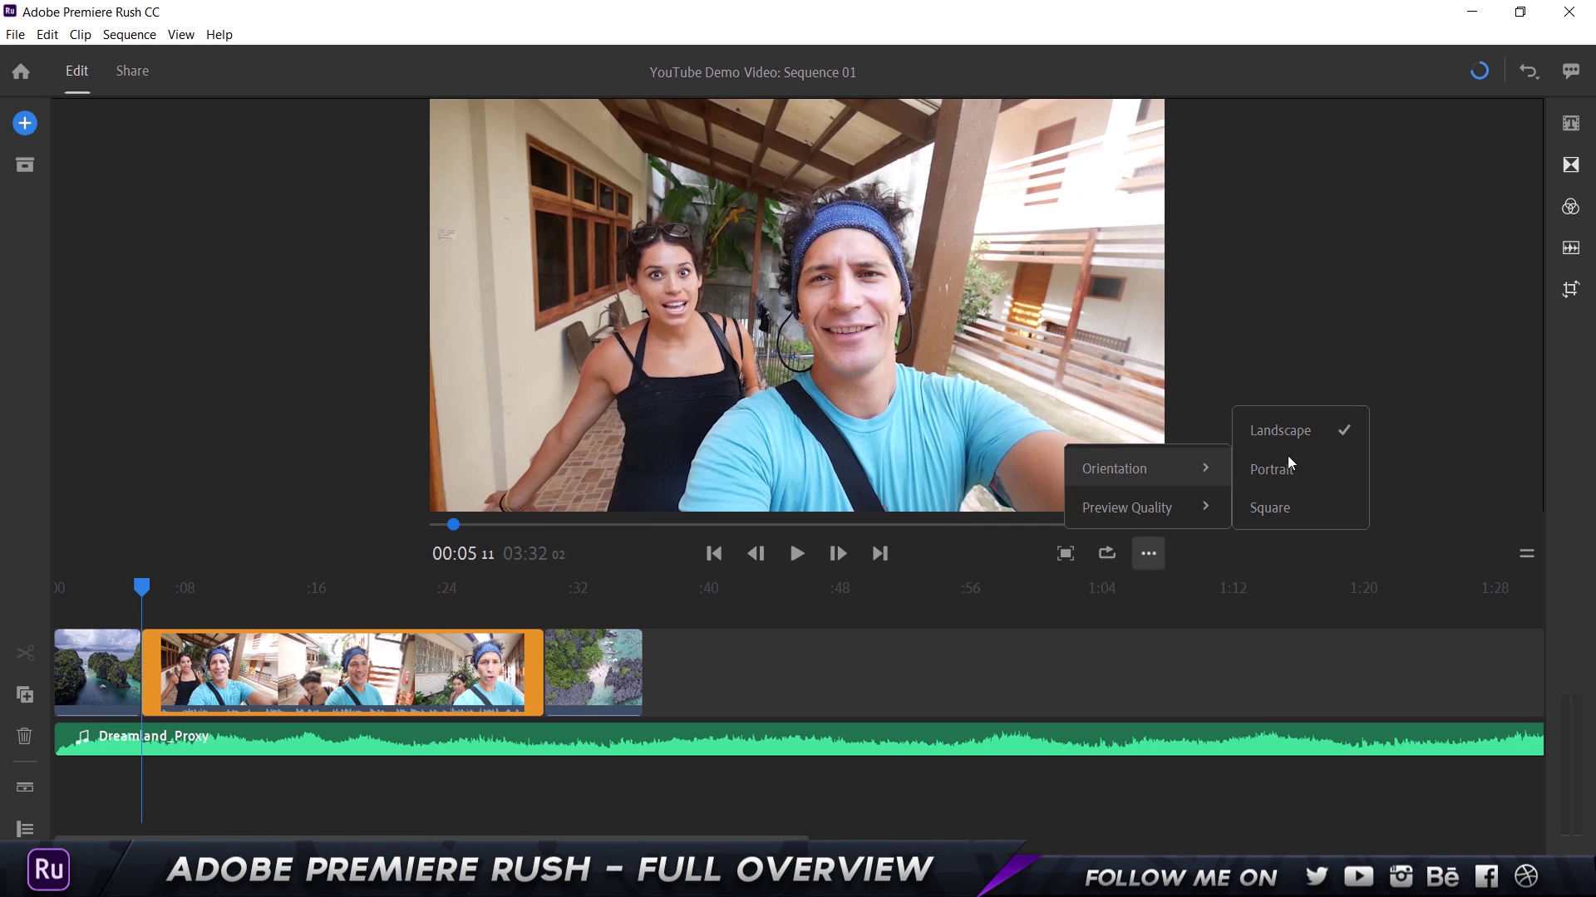
left_click(1290, 470)
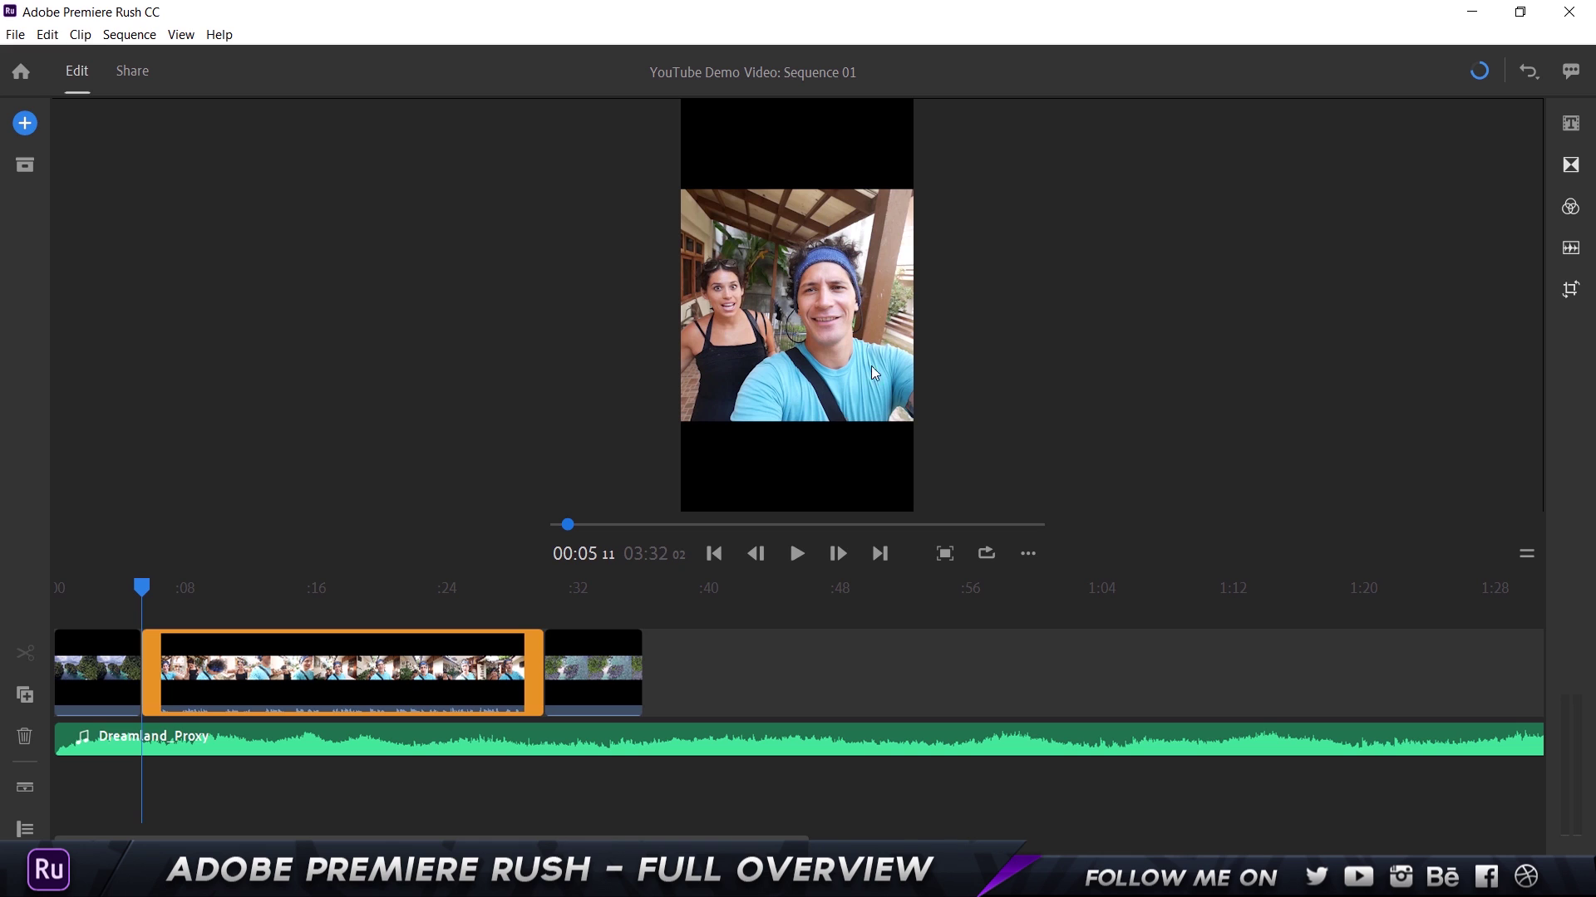
left_click(1028, 554)
mouse_move(1033, 470)
left_click(1180, 442)
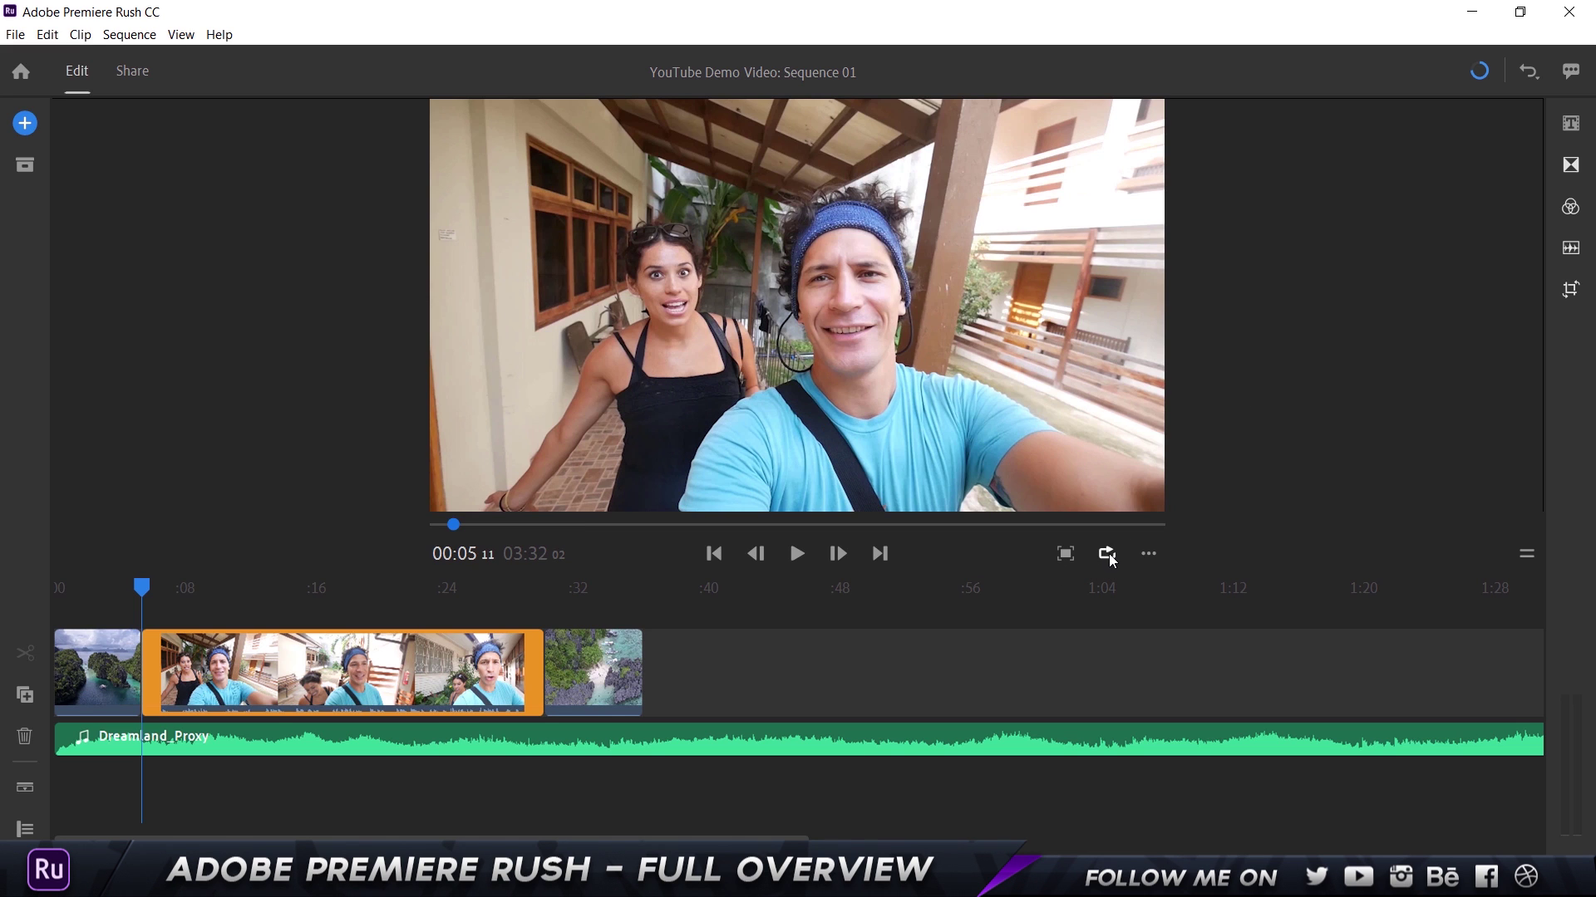
View the enlarged preview and exit it, and check the frames at about 00:03 and 00:31 in the first and last clips
left_click(1064, 554)
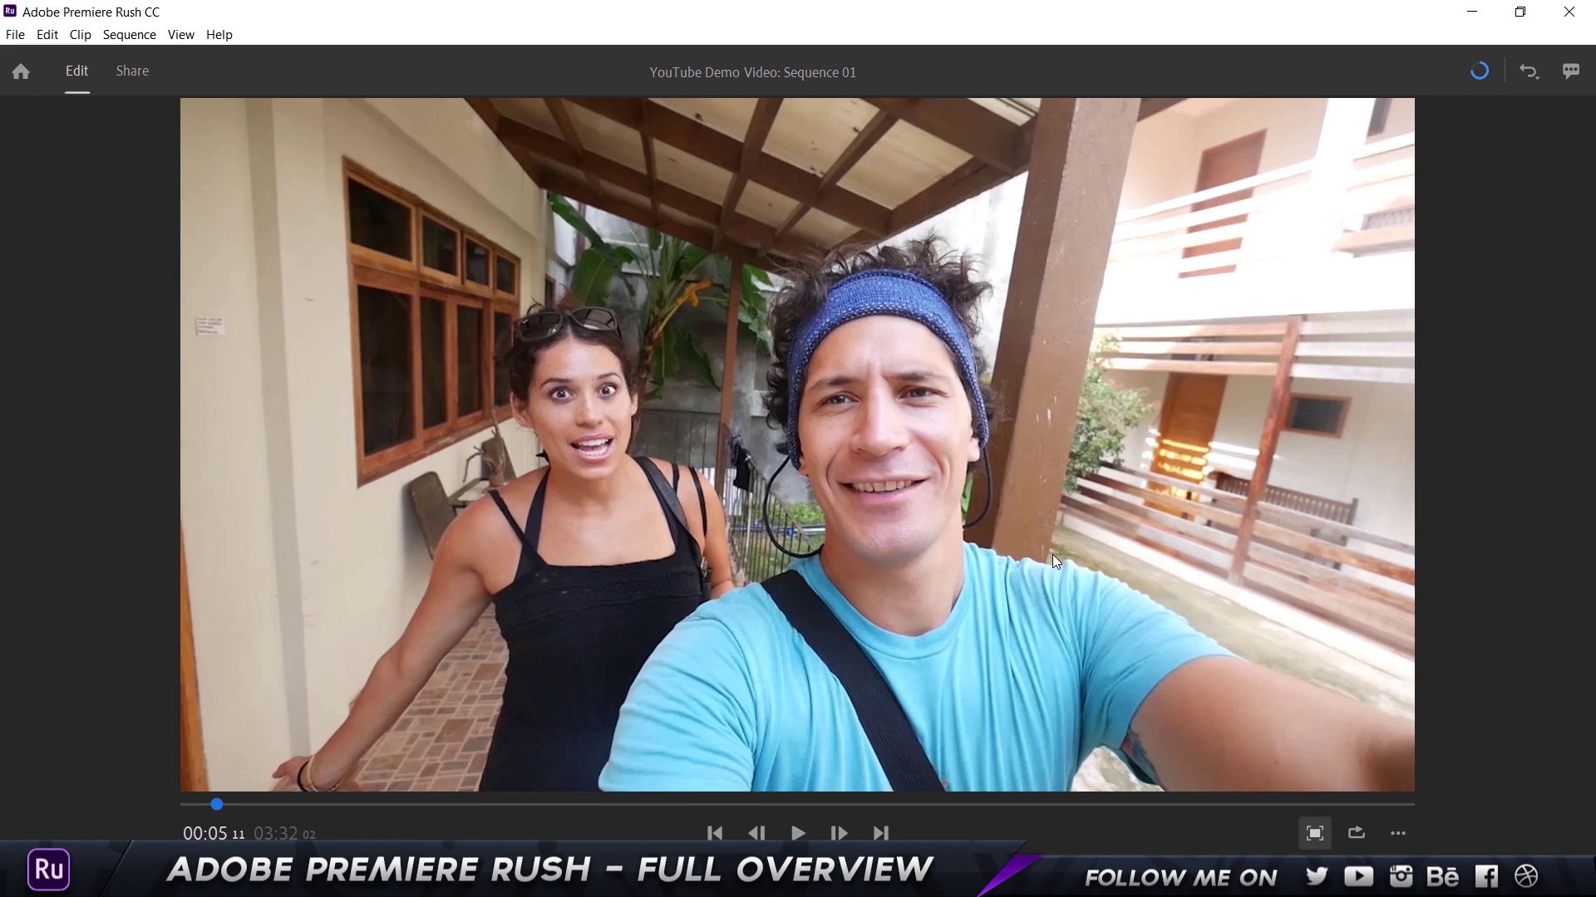
left_click(1314, 834)
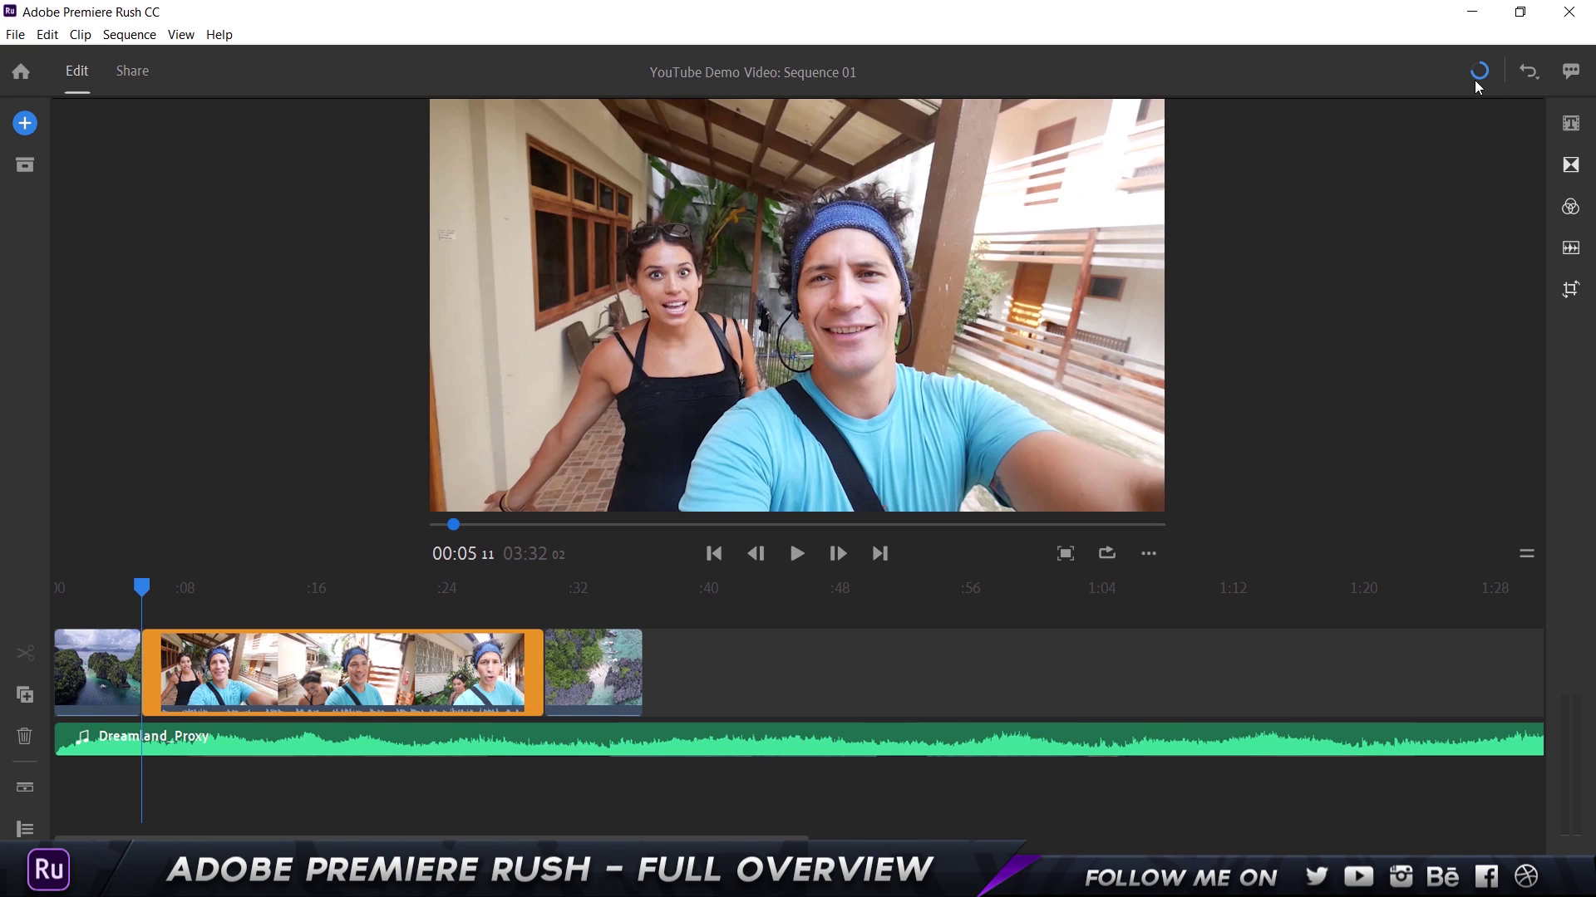
left_click(109, 590)
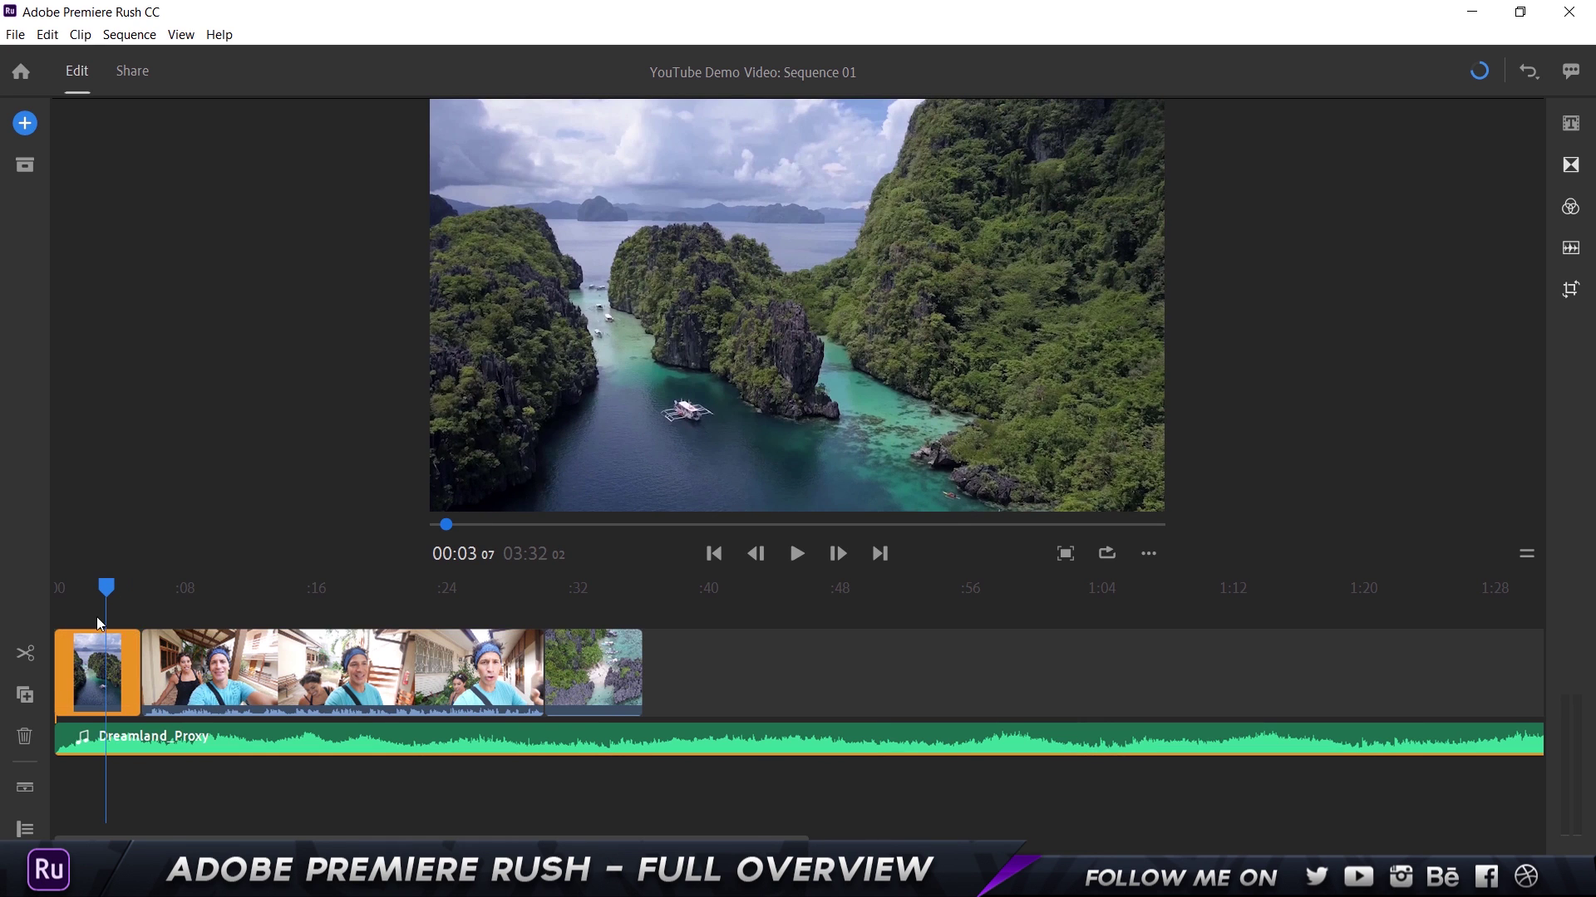
left_click_drag(534, 587, 574, 588)
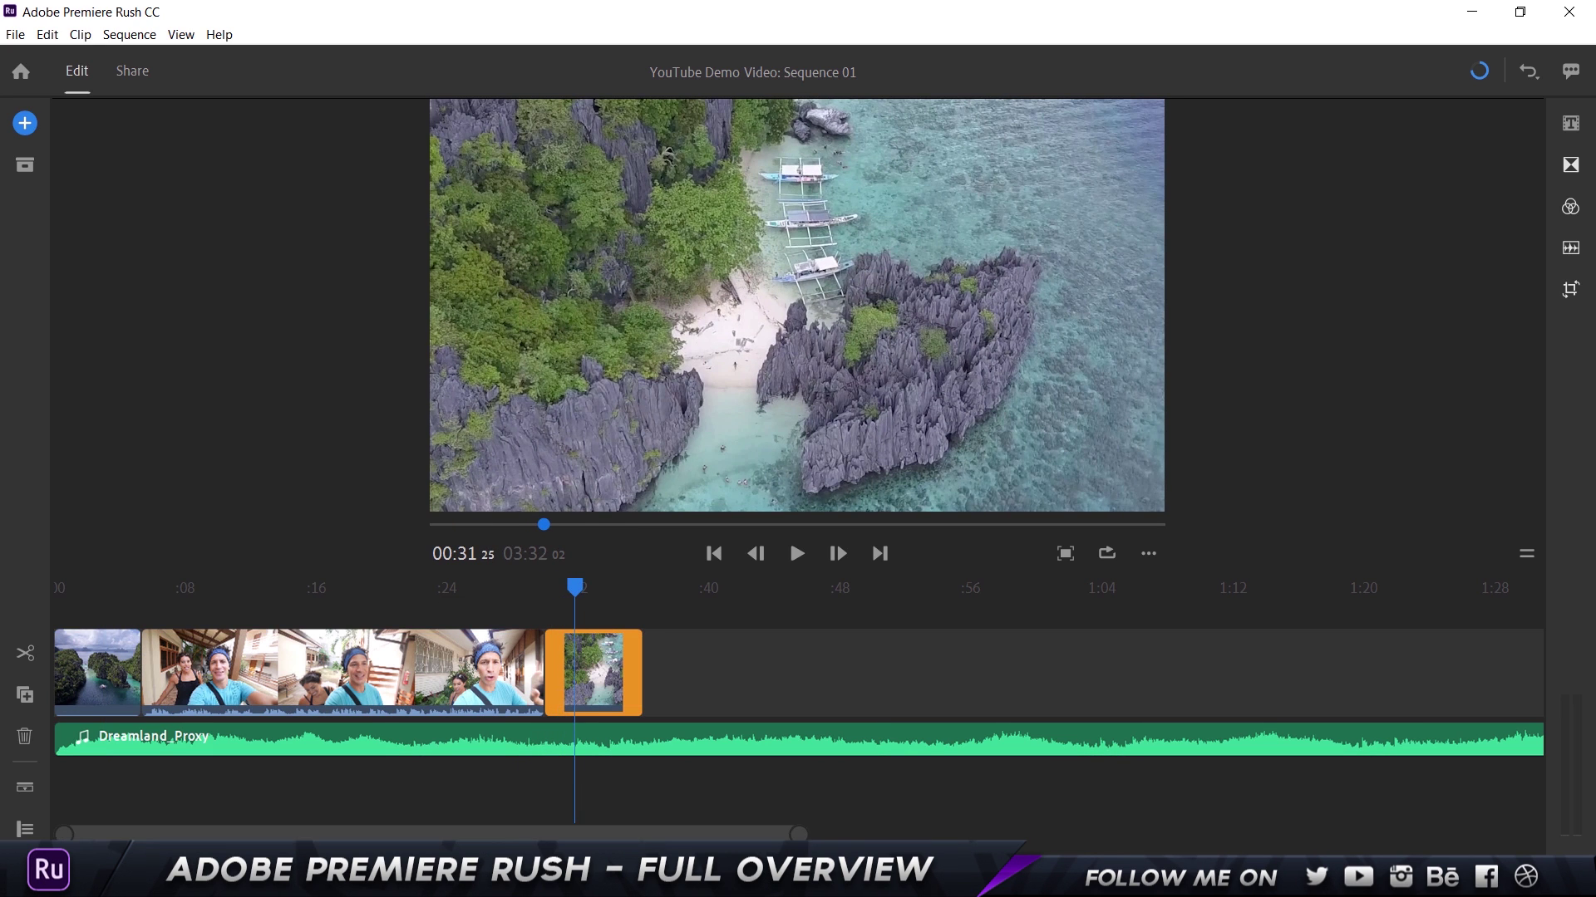
Move the playhead to the start of the sequence at 00:00
scroll(441, 688, "down", 2)
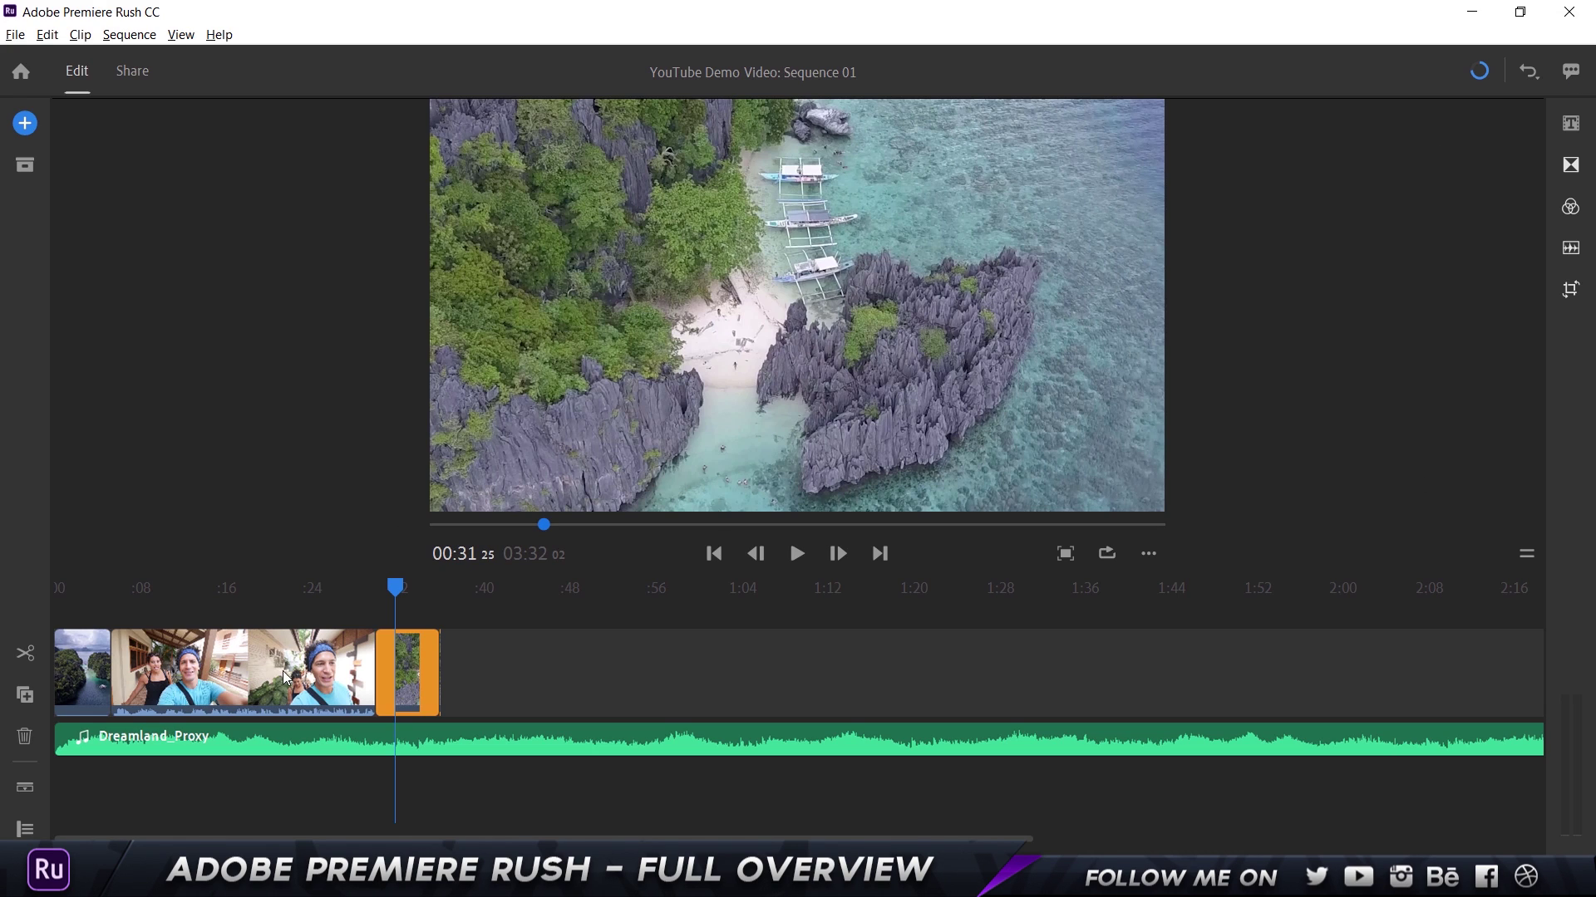
left_click(87, 610)
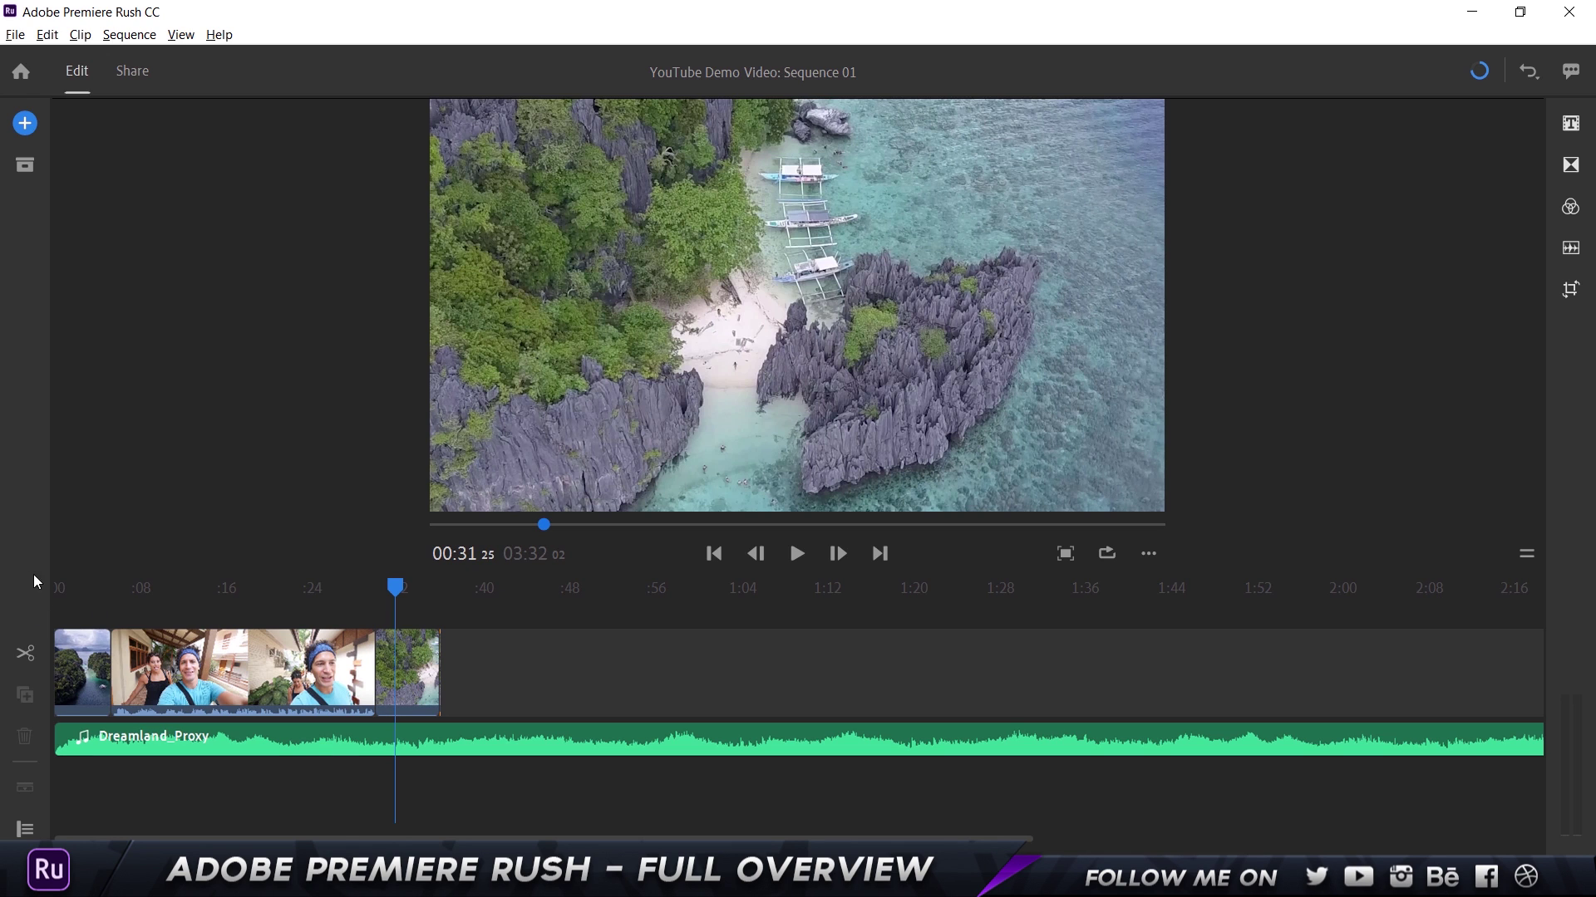
left_click_drag(399, 590, 11, 587)
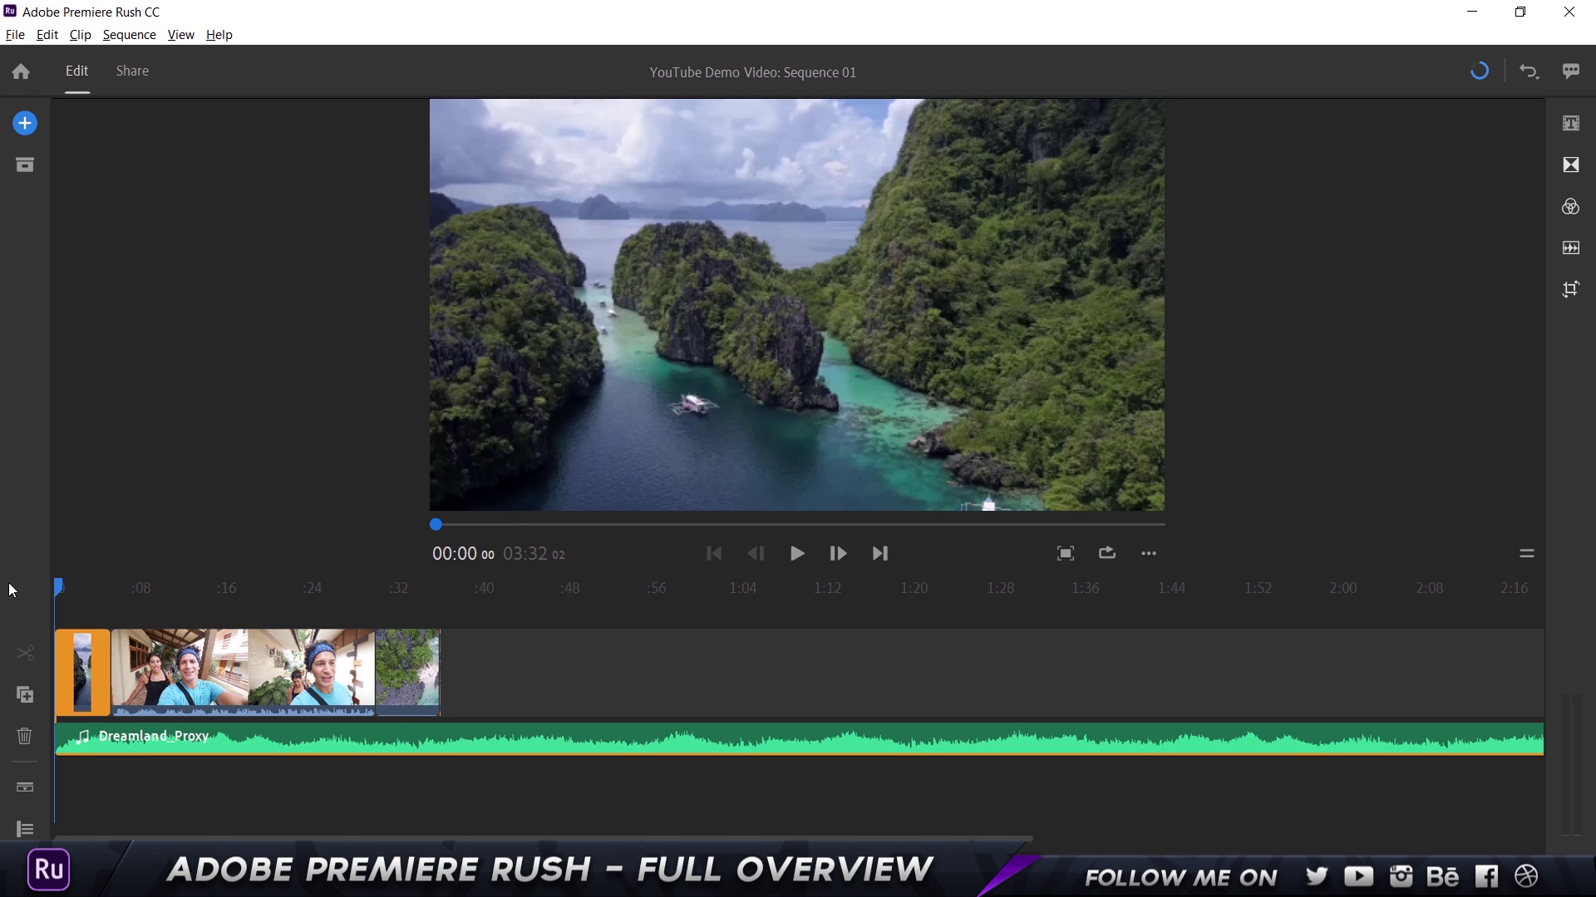
Examine the title styles, their category filter with All selected, and the Adobe Stock and My Templates sources
left_click(1572, 124)
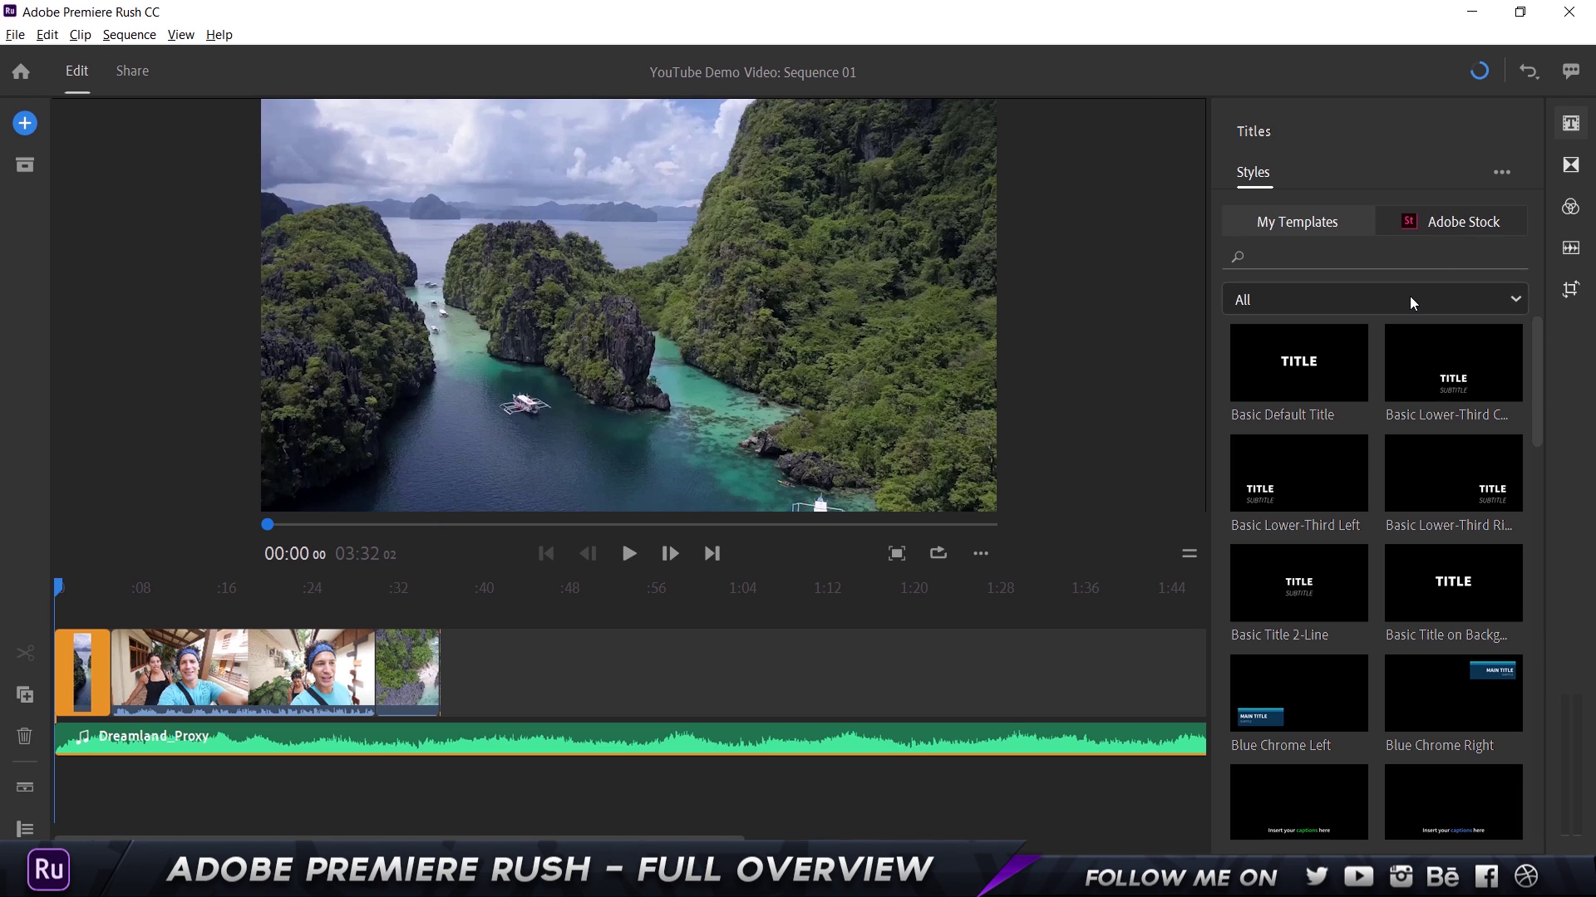
scroll(1378, 304, "down", 3)
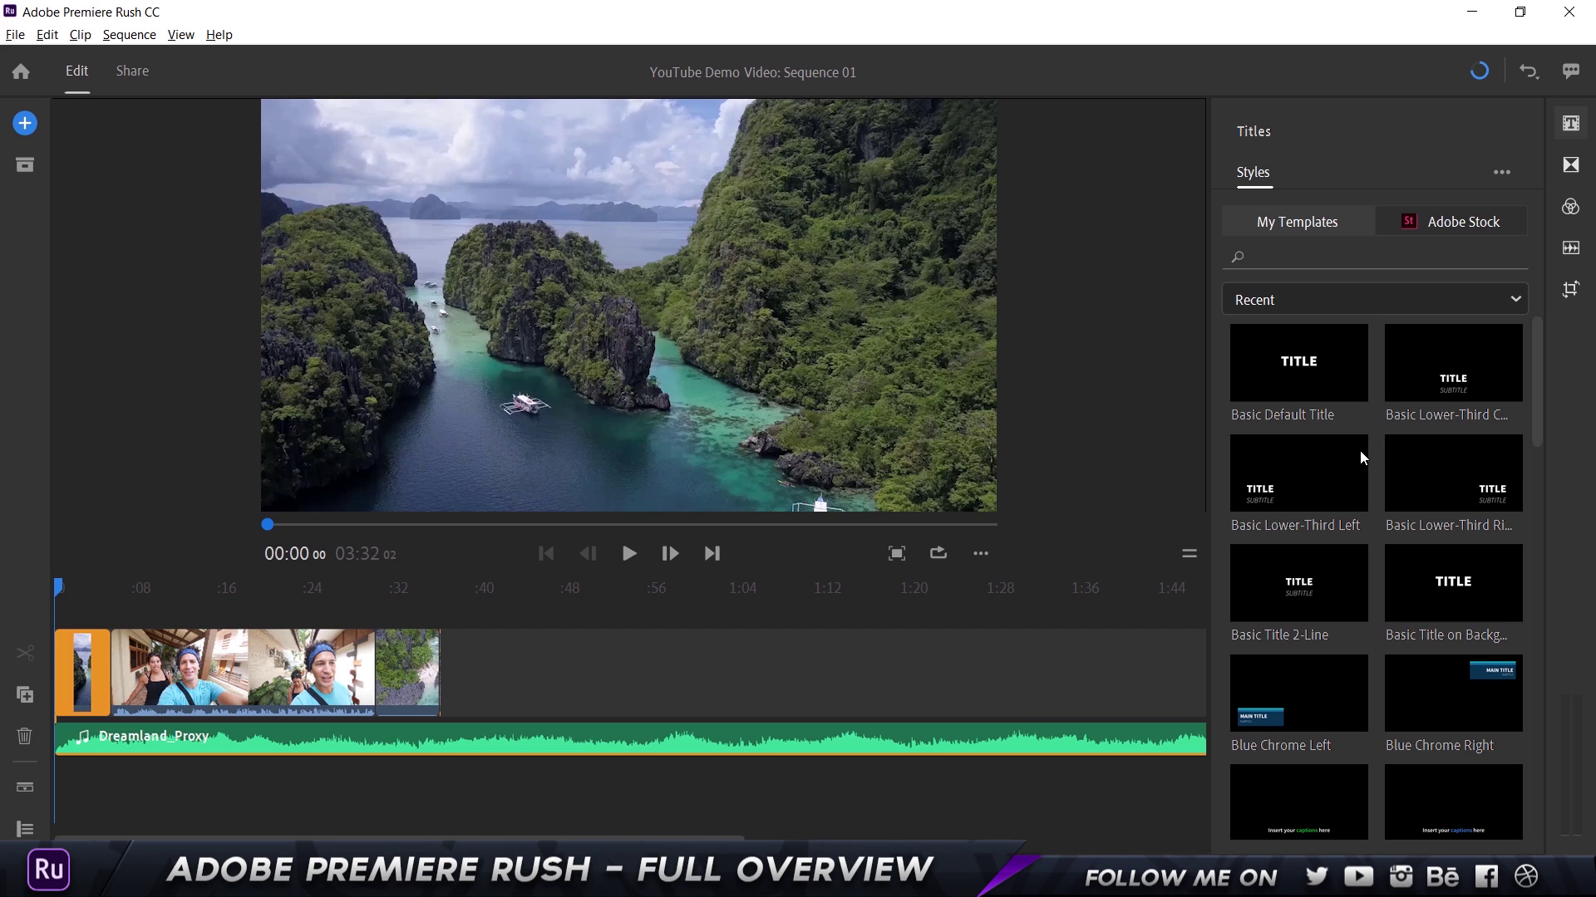
left_click(1277, 303)
left_click(1250, 326)
left_click(1456, 221)
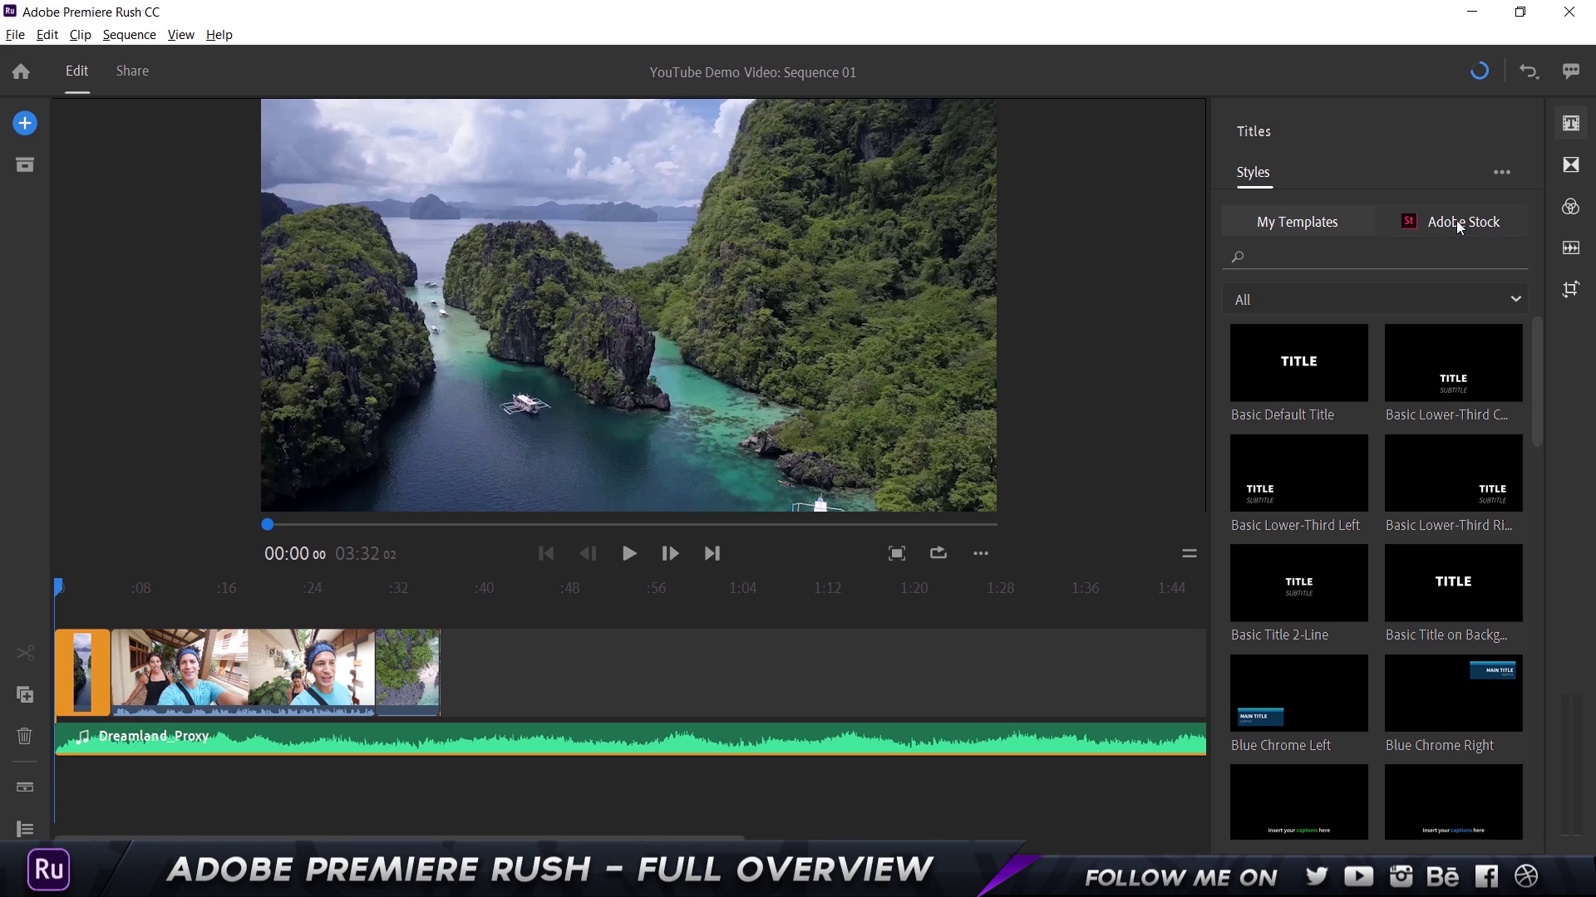
left_click(1313, 221)
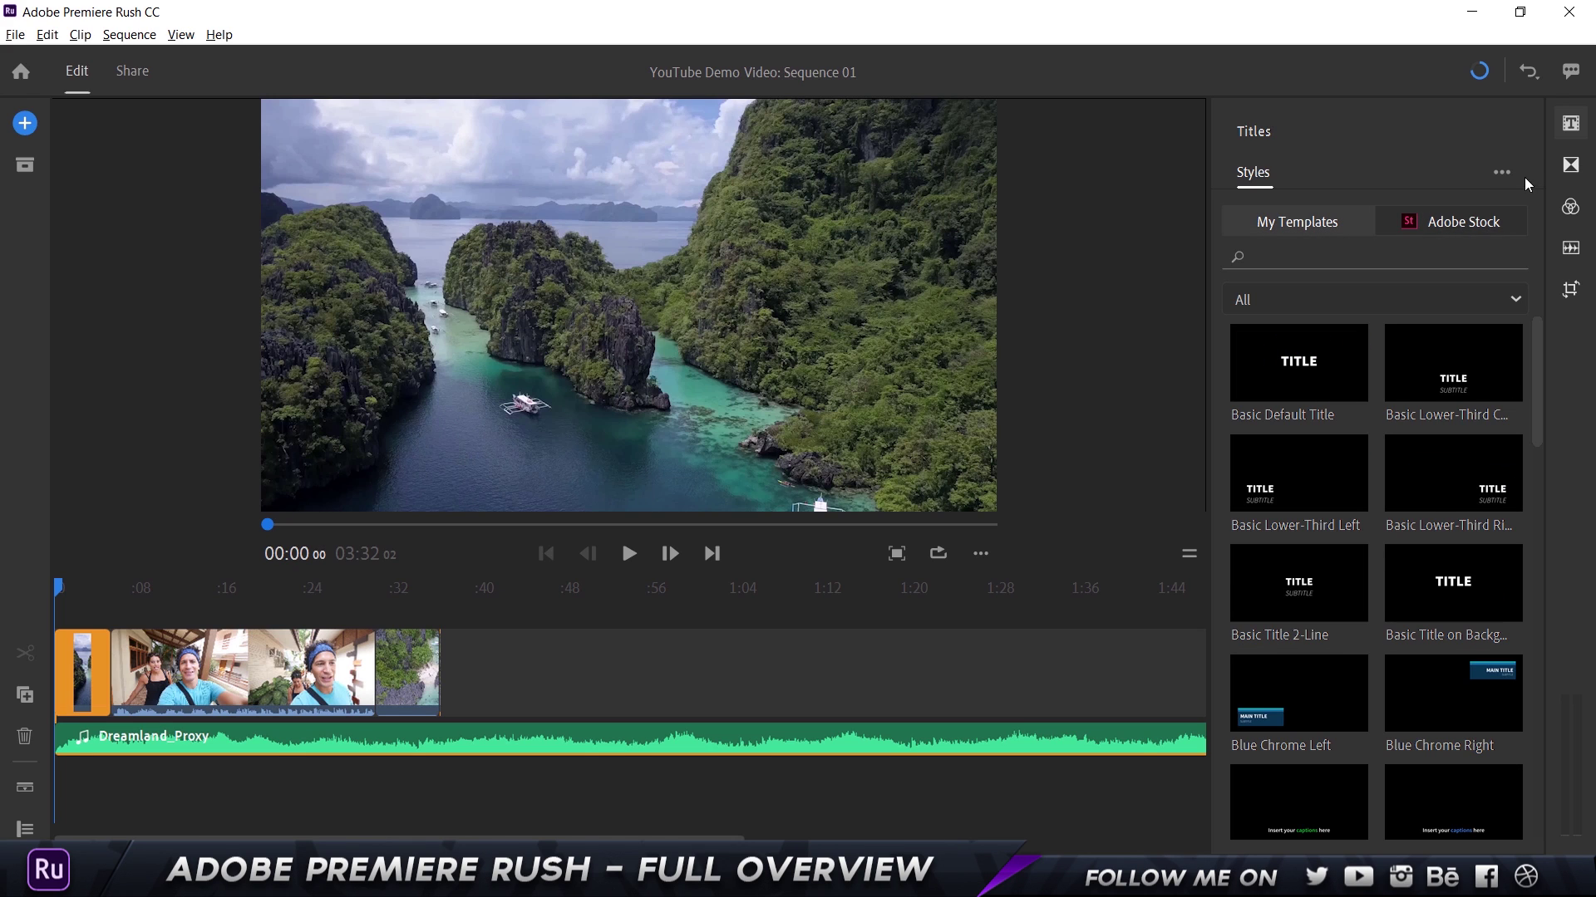
Examine the Install Template file dialog for motion graphics templates and close it without installing anything
left_click(1503, 167)
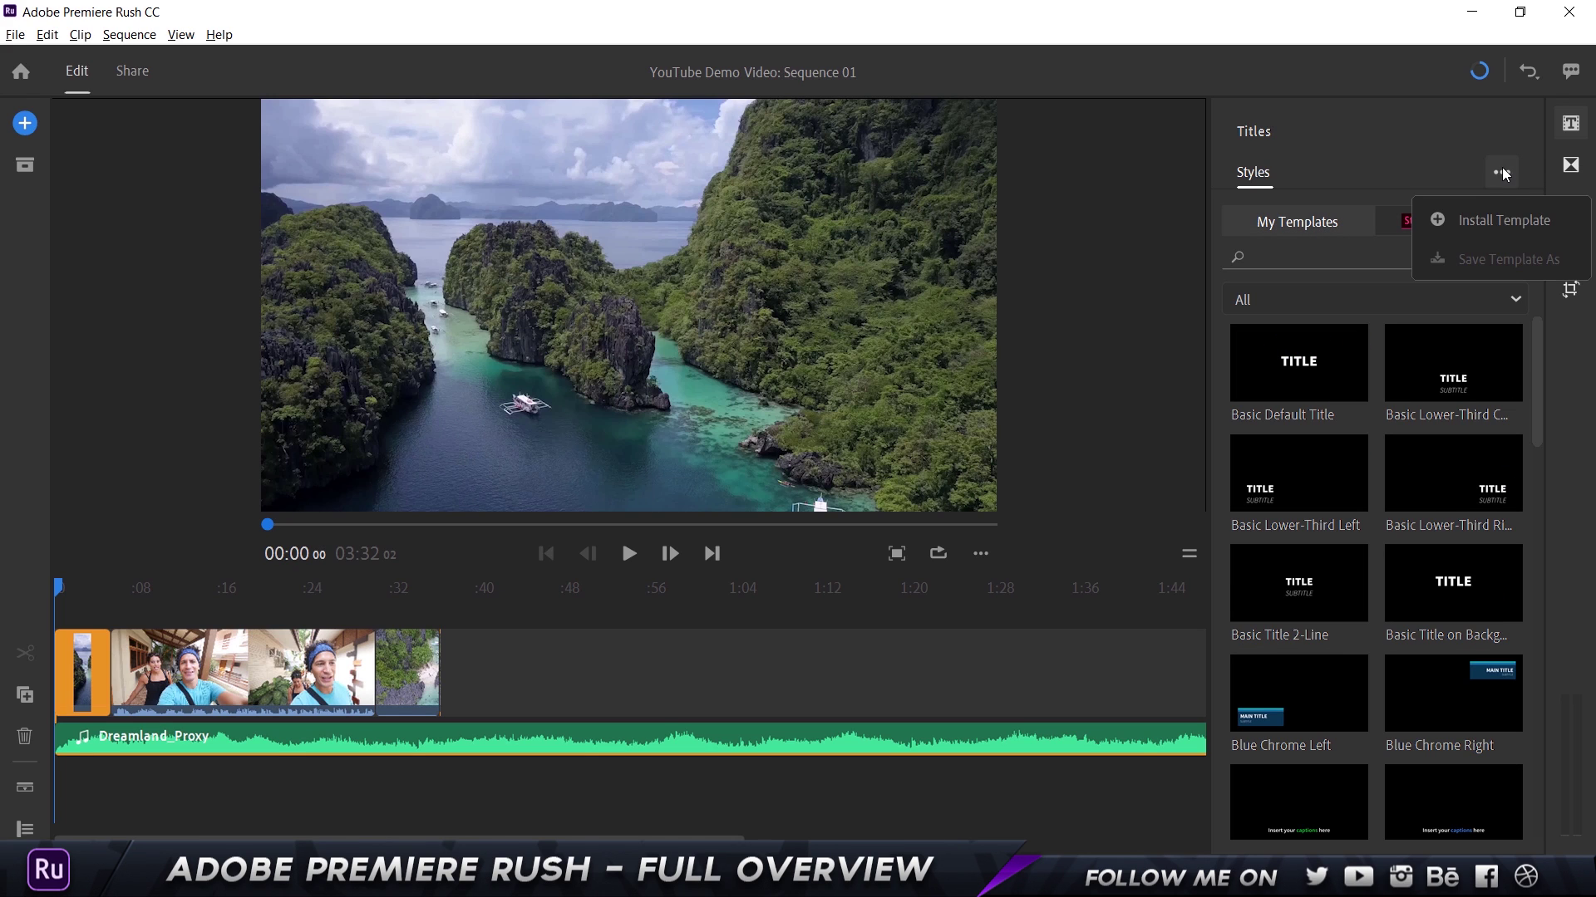
left_click(1494, 222)
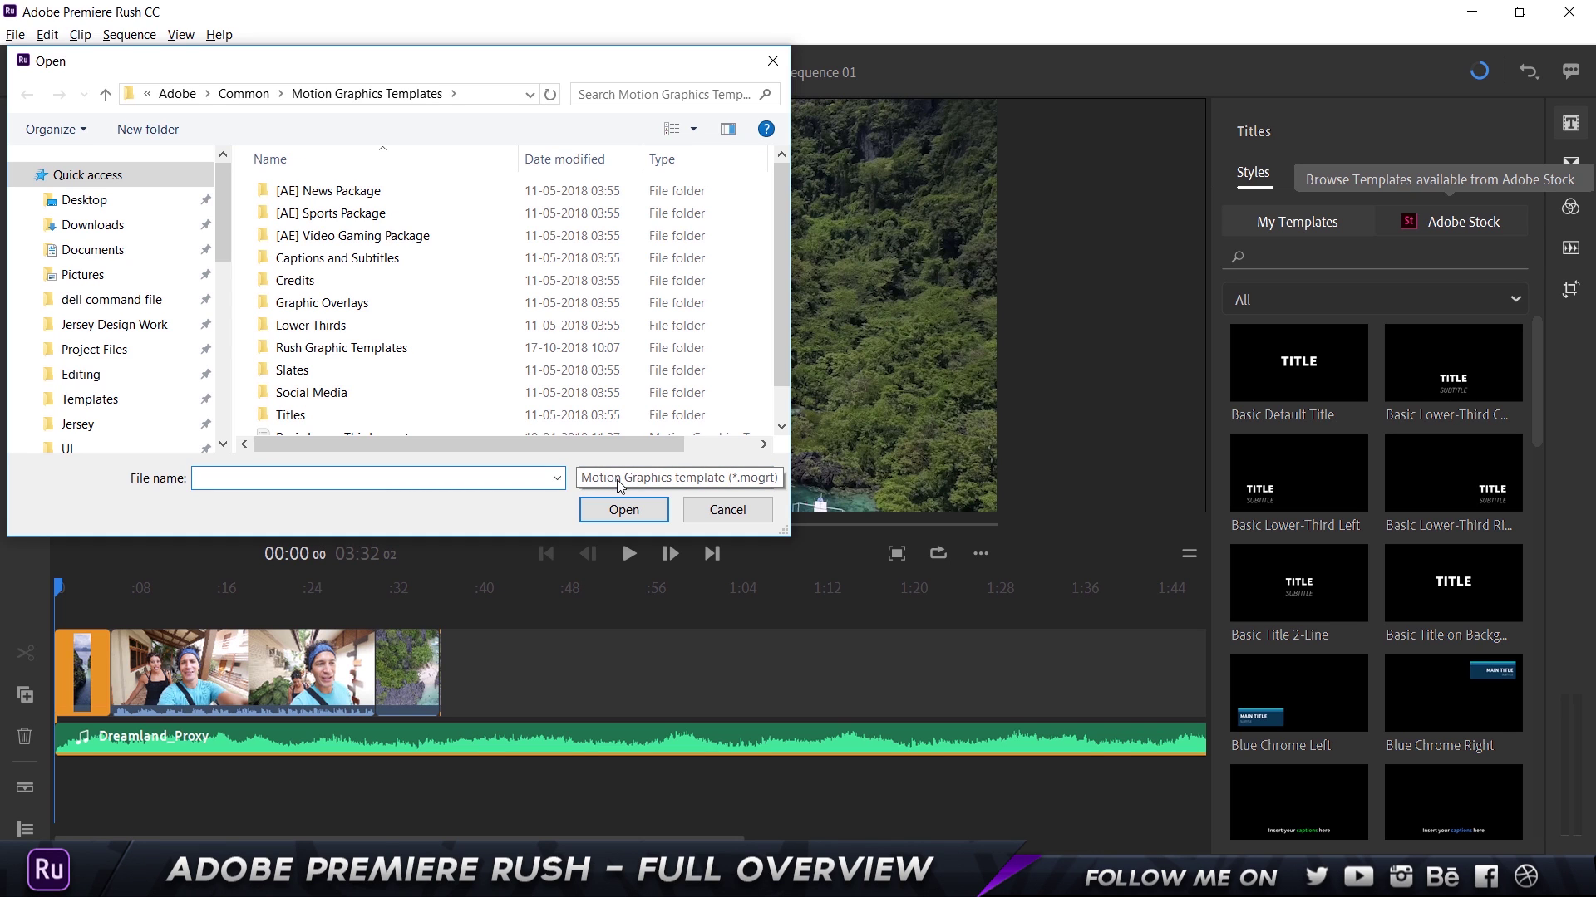
left_click(771, 67)
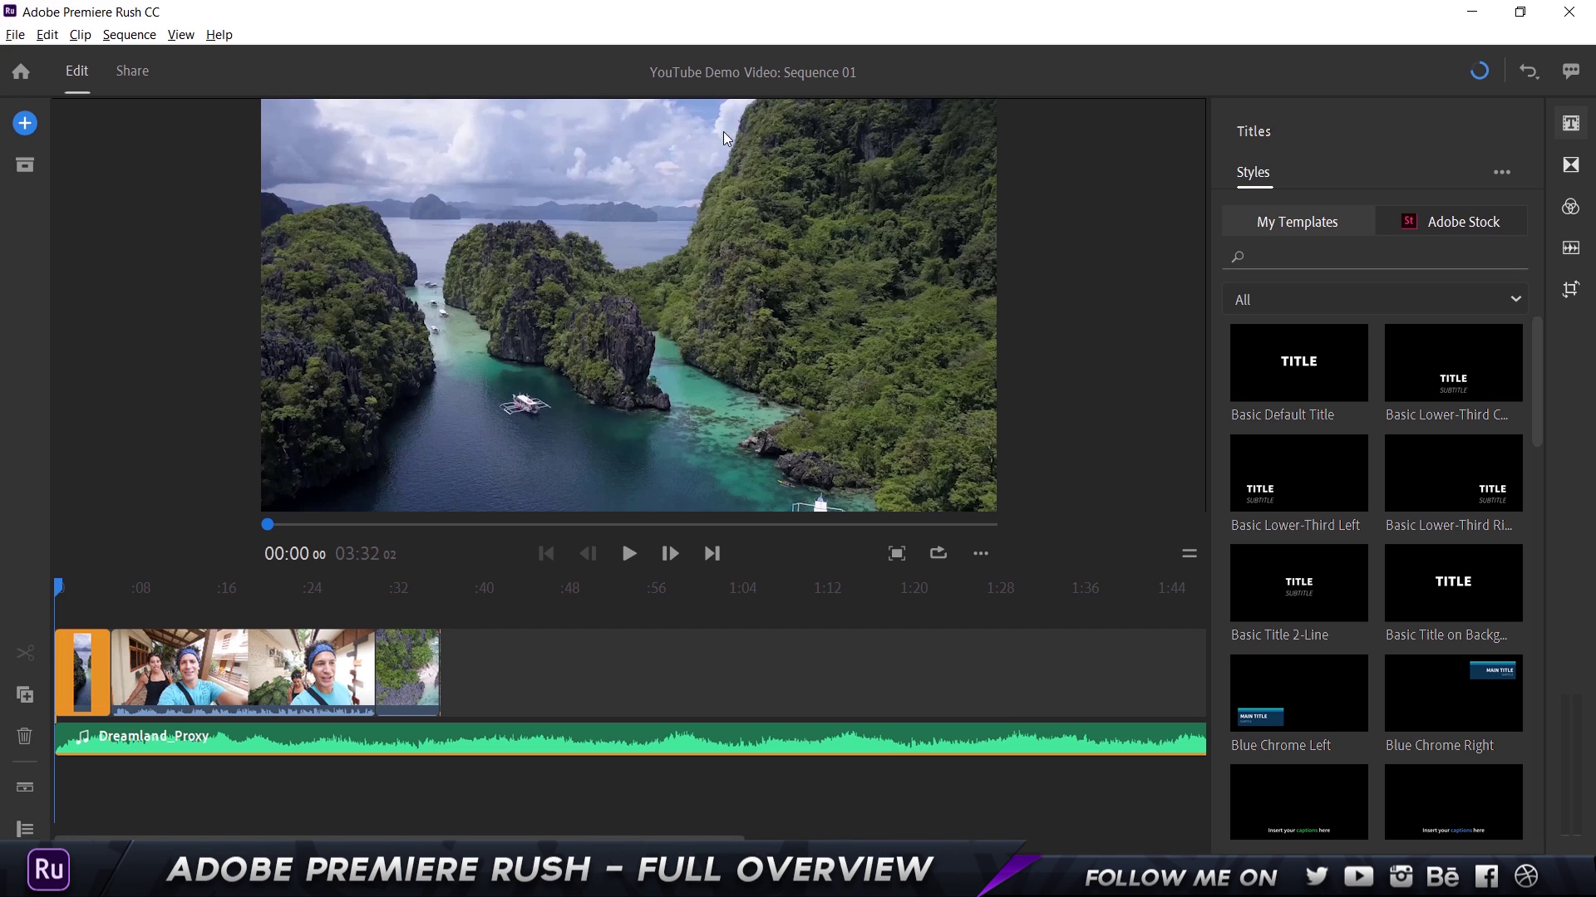
Add the Basic Title on Background template above the first clip at the sequence start and play the title back
scroll(1308, 580, "down", 10)
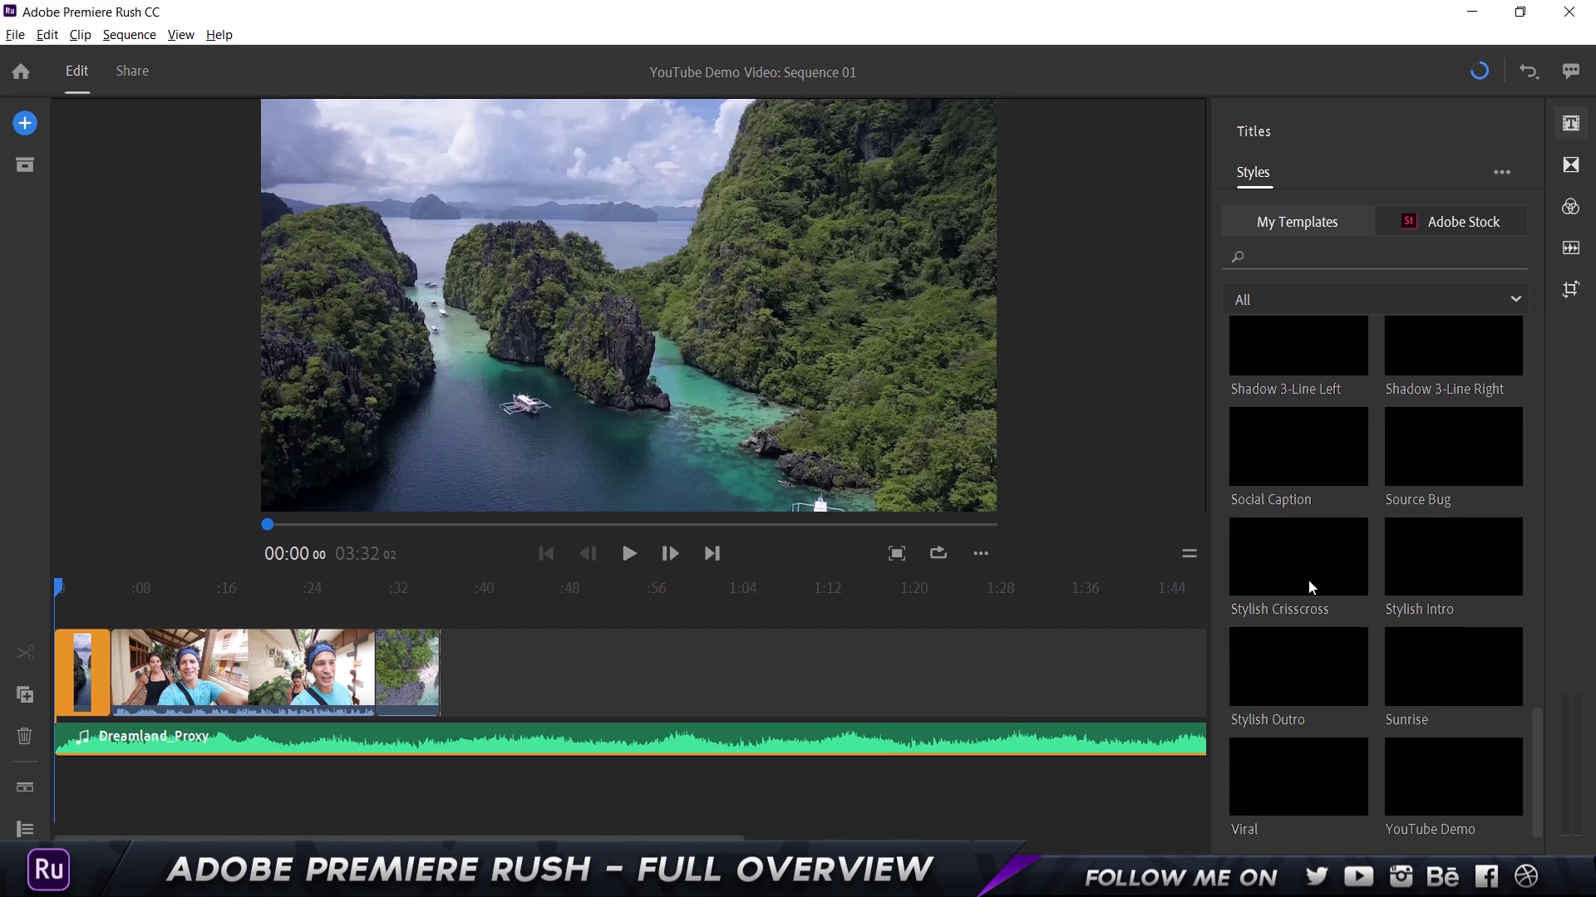
scroll(1350, 645, "up", 10)
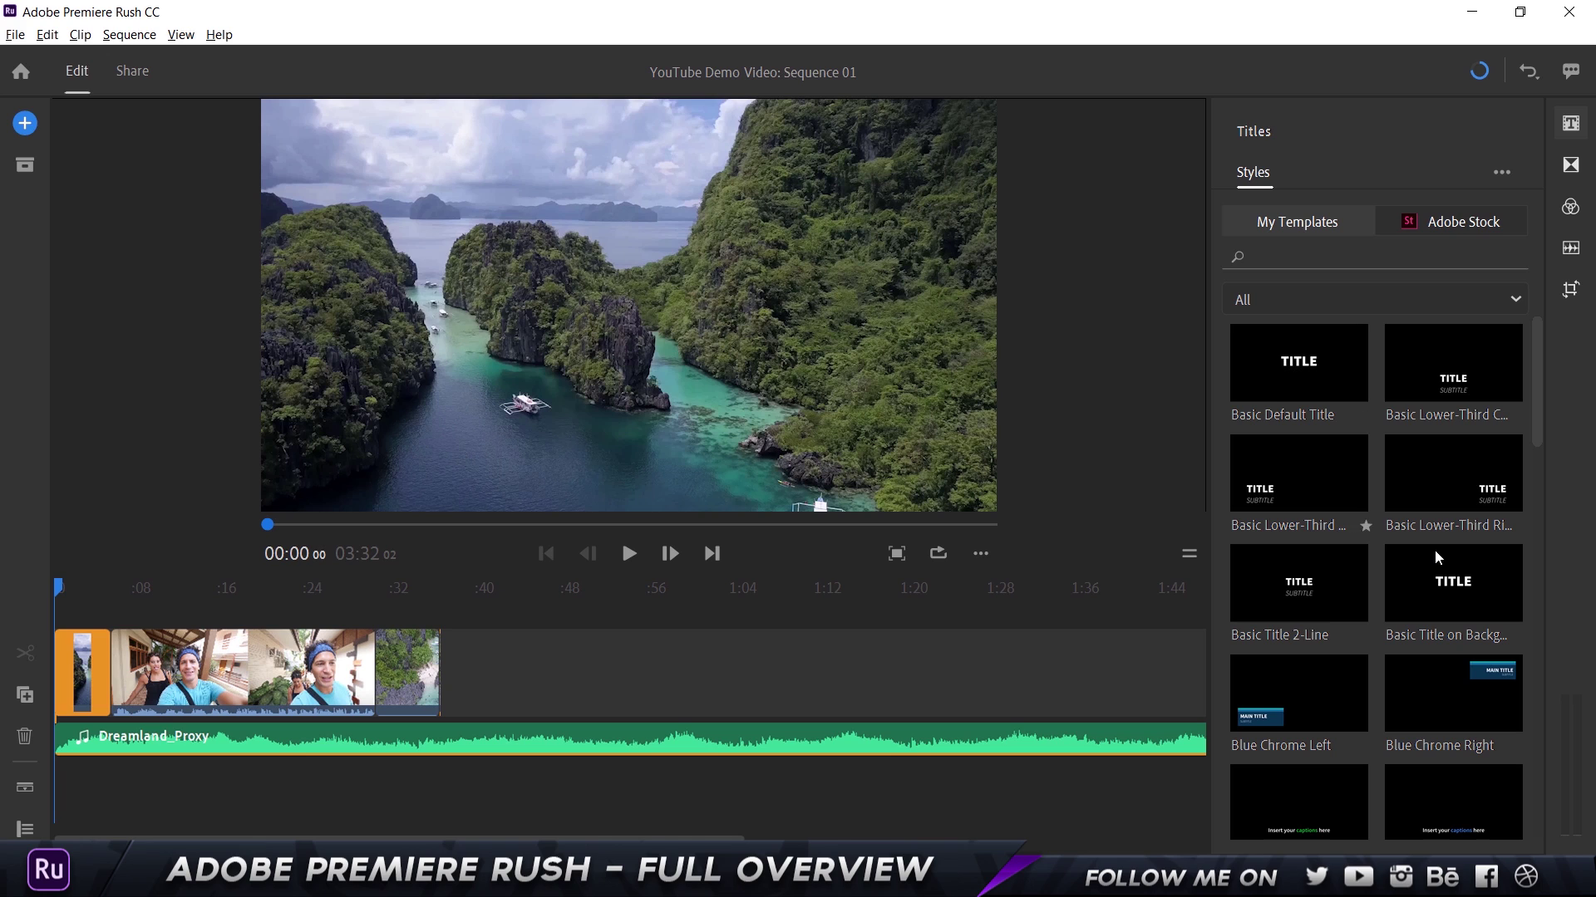
left_click_drag(1447, 586, 610, 321)
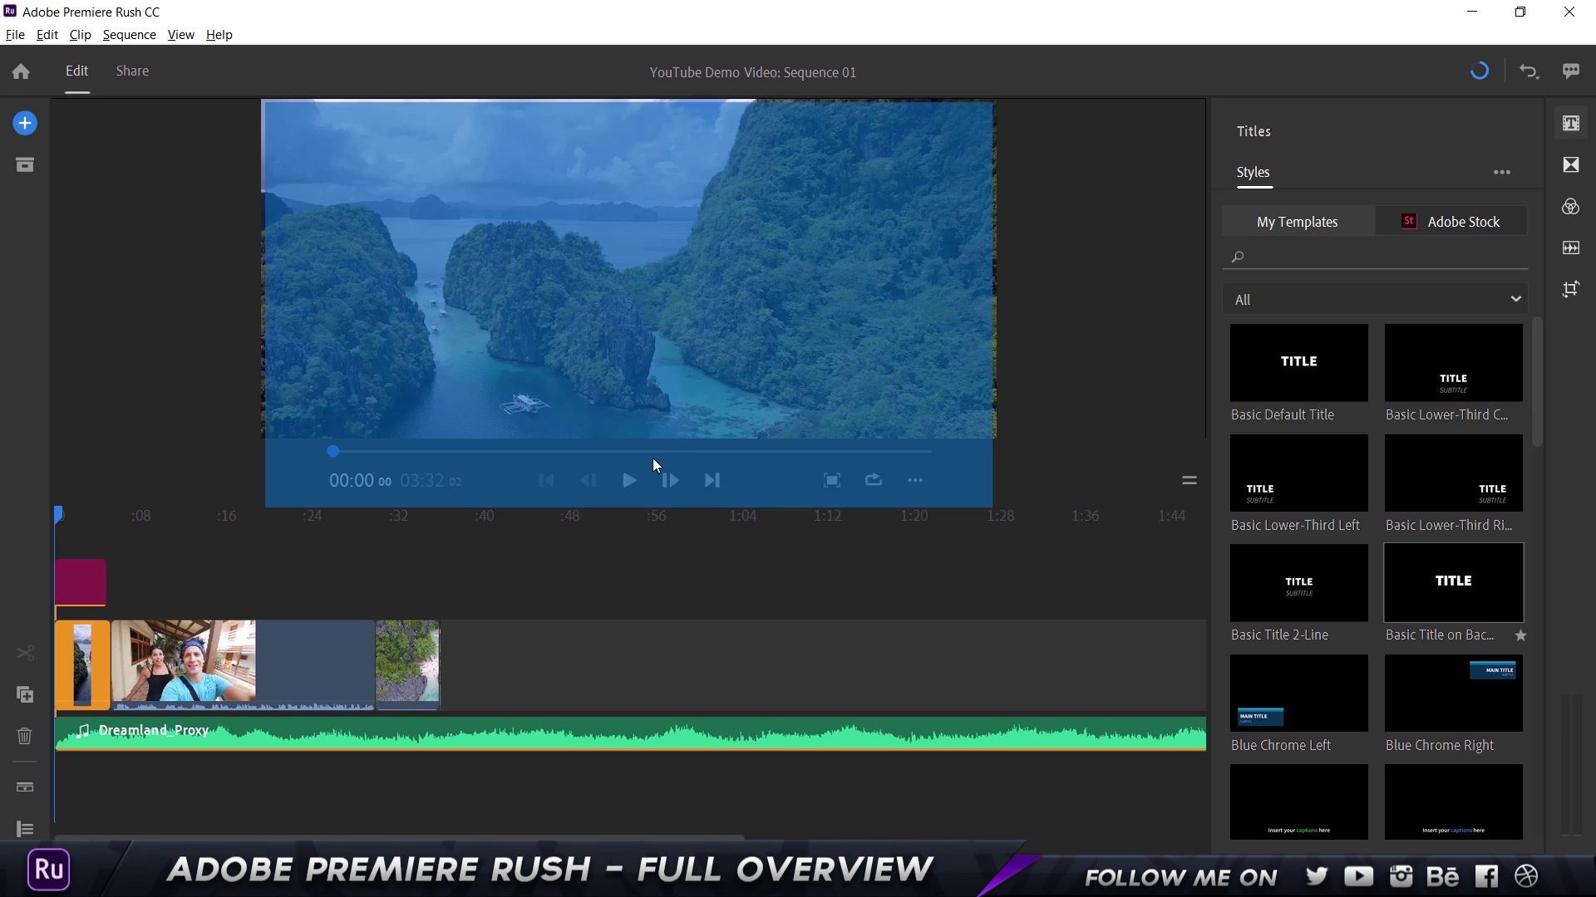
left_click(629, 480)
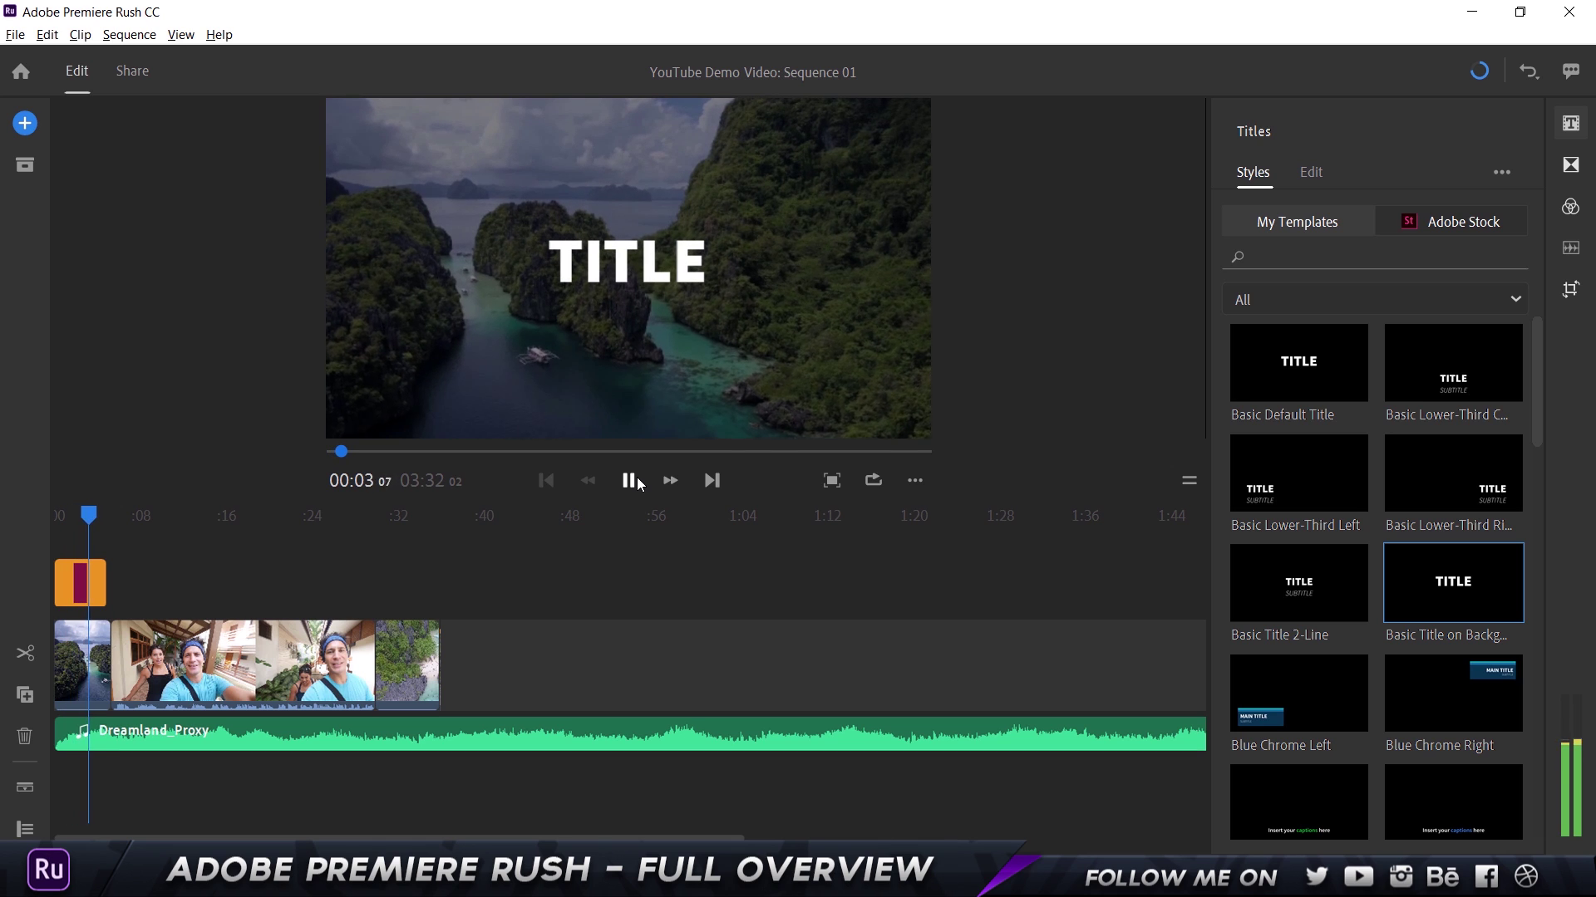
left_click(629, 481)
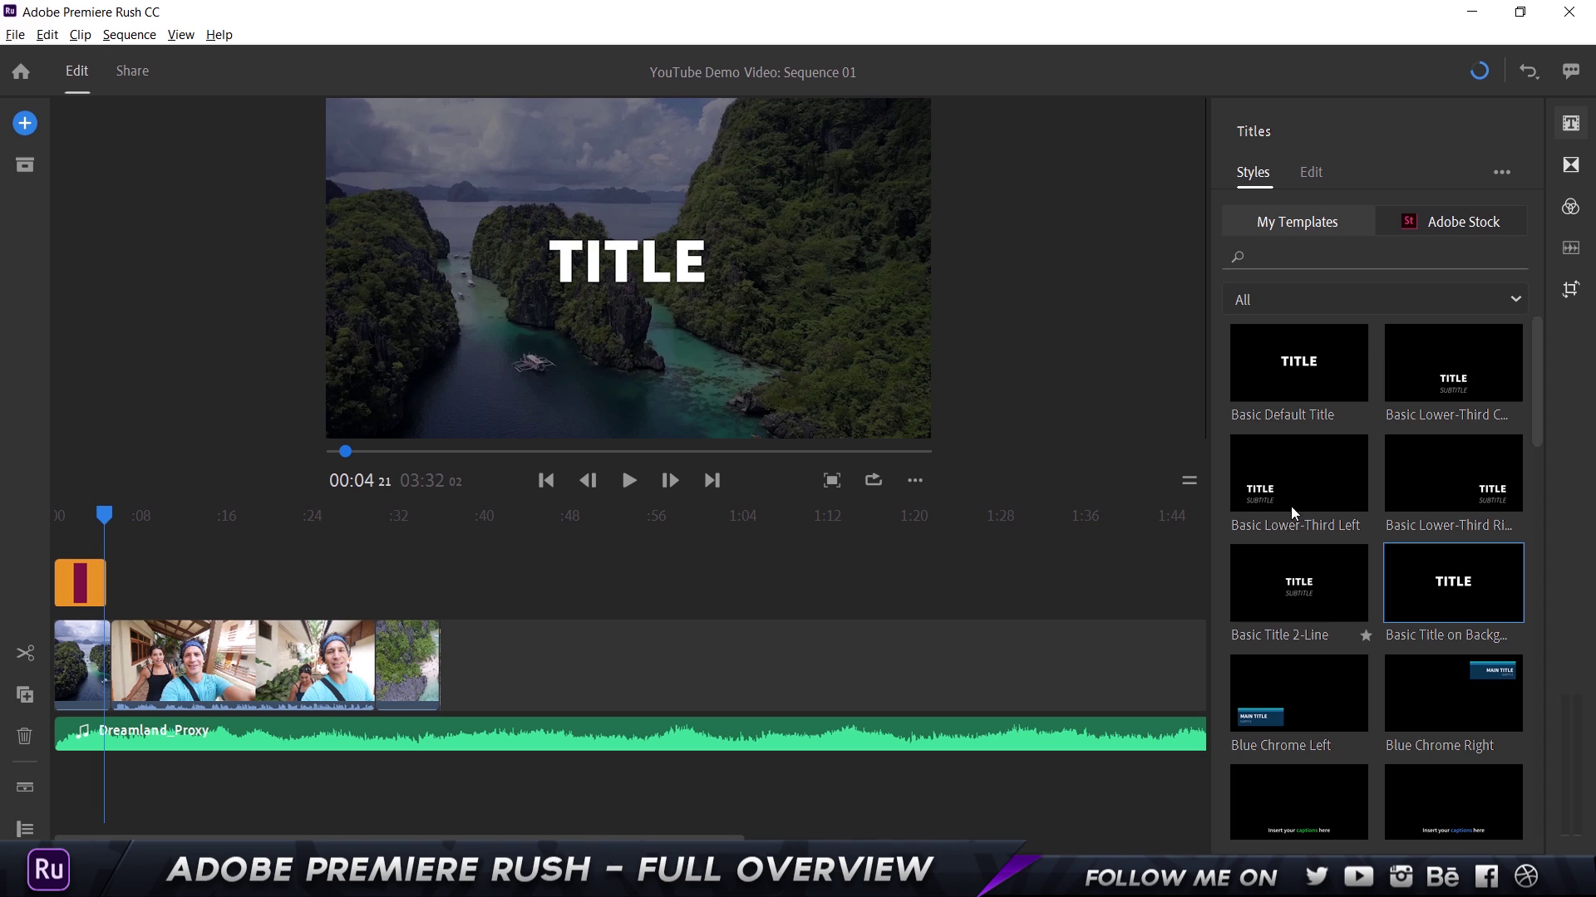
Examine the TITLE text's editing options, including the font list, size, spacing, Color Fill, Outline and Shadow
scroll(1290, 508, "down", 10)
left_click(1304, 176)
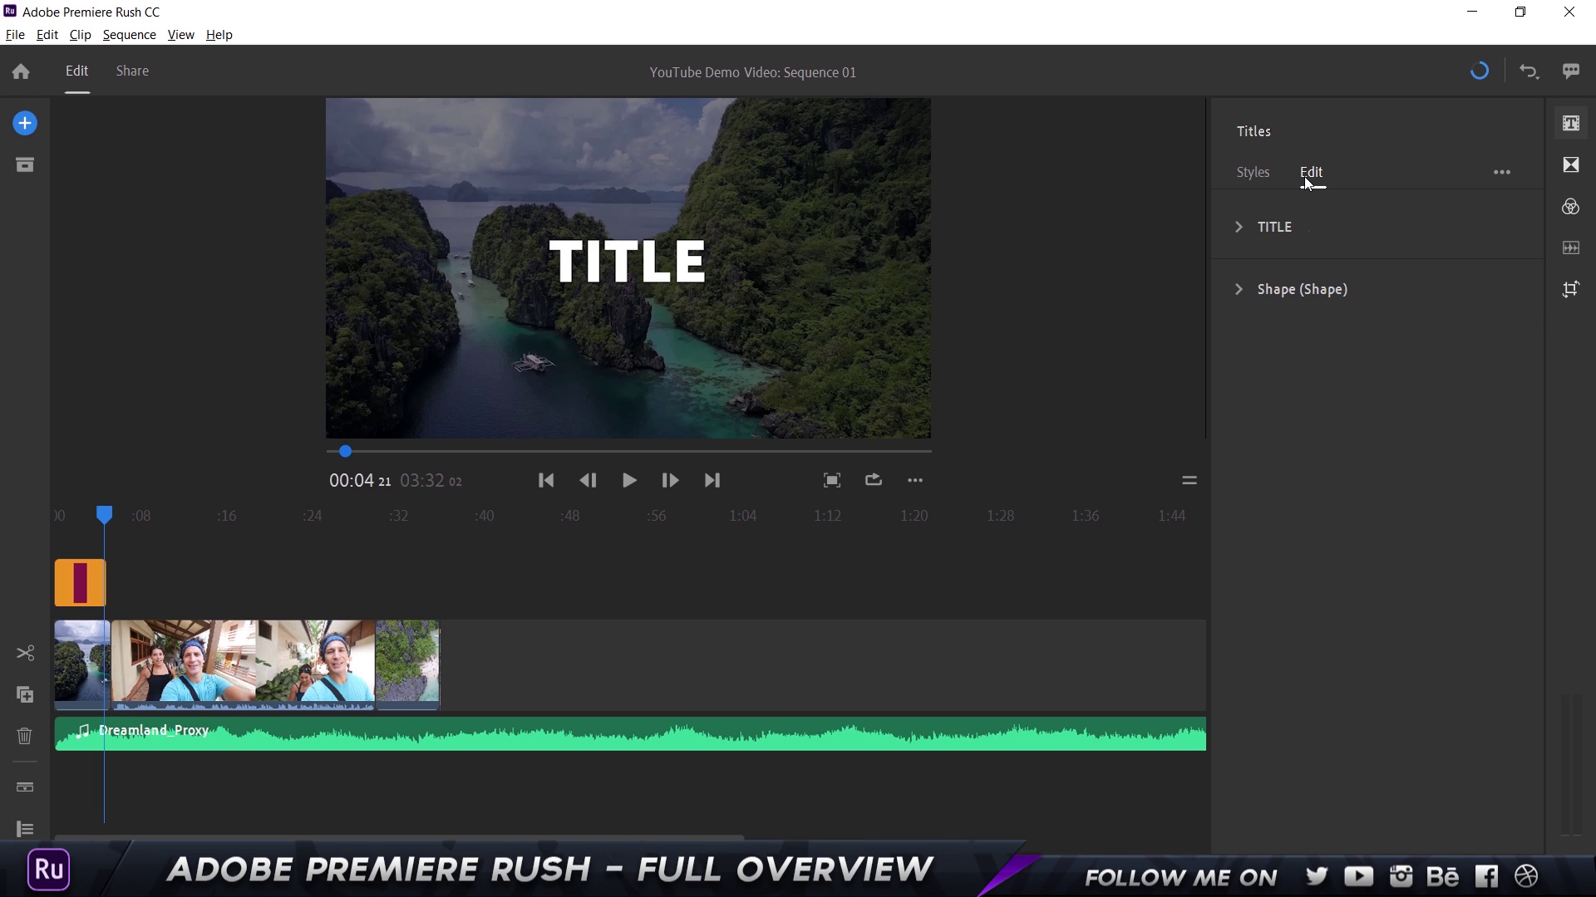
left_click(1249, 231)
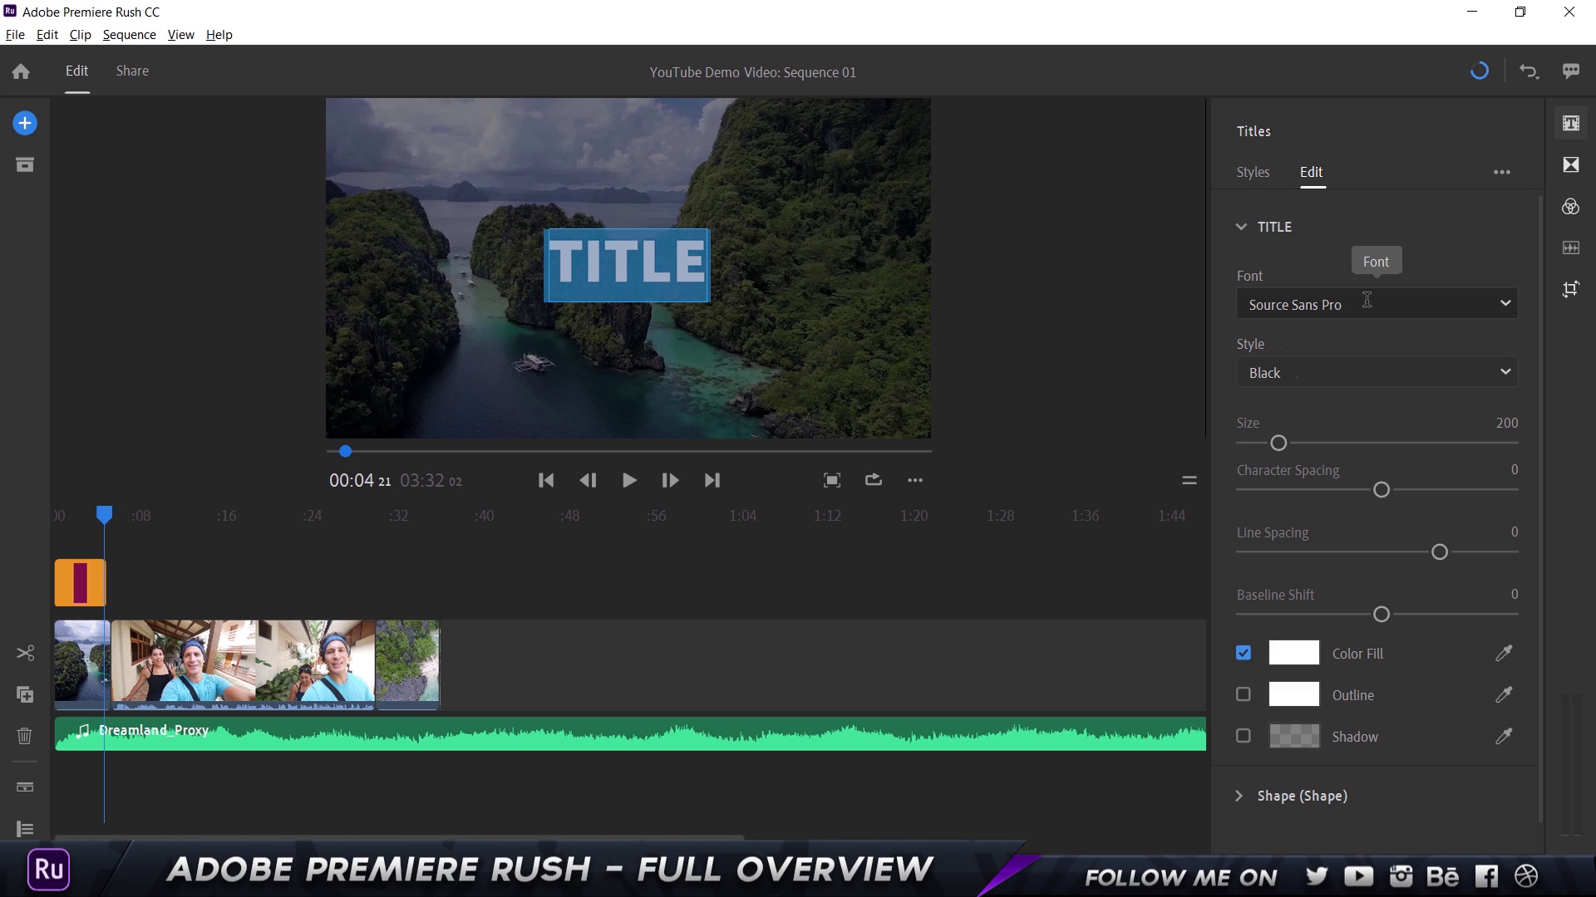
left_click(1505, 304)
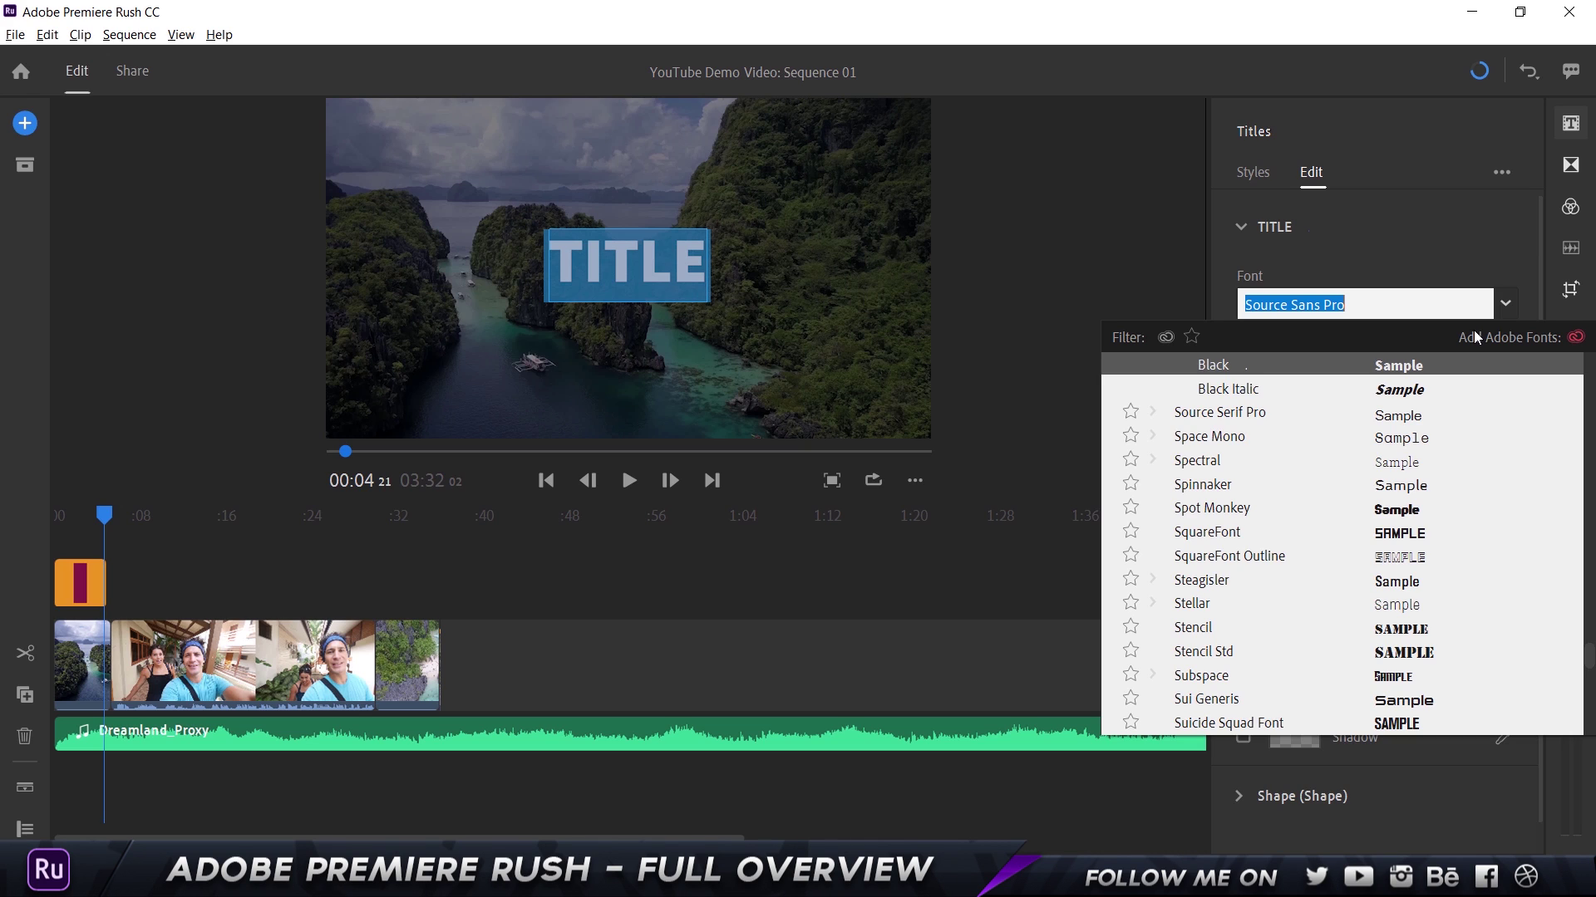
left_click(1328, 305)
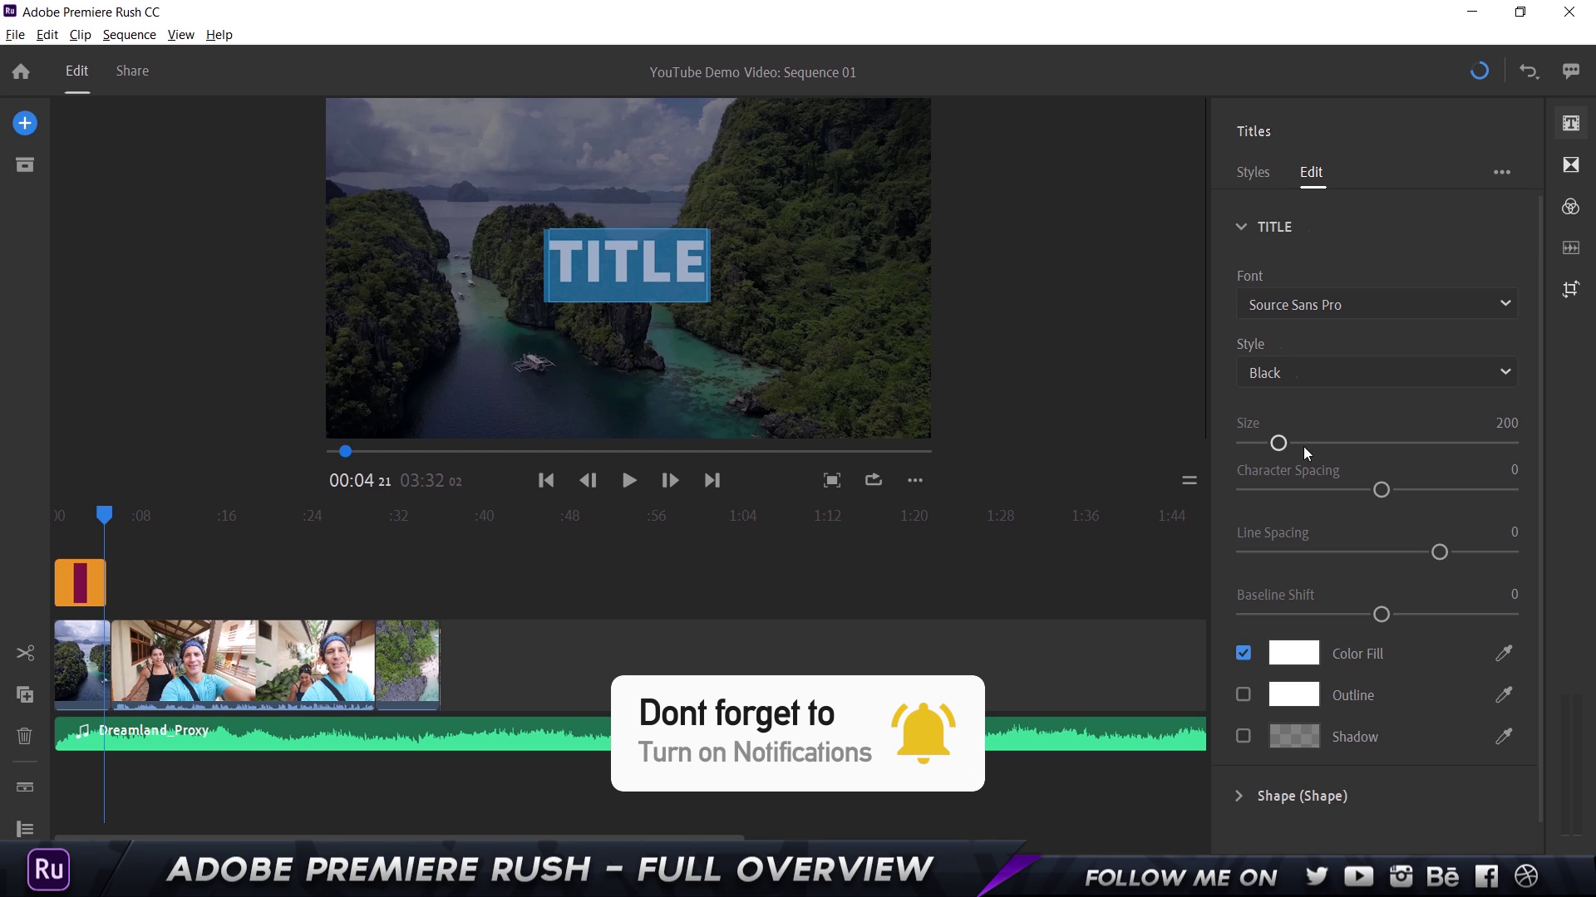
scroll(1336, 609, "down", 1)
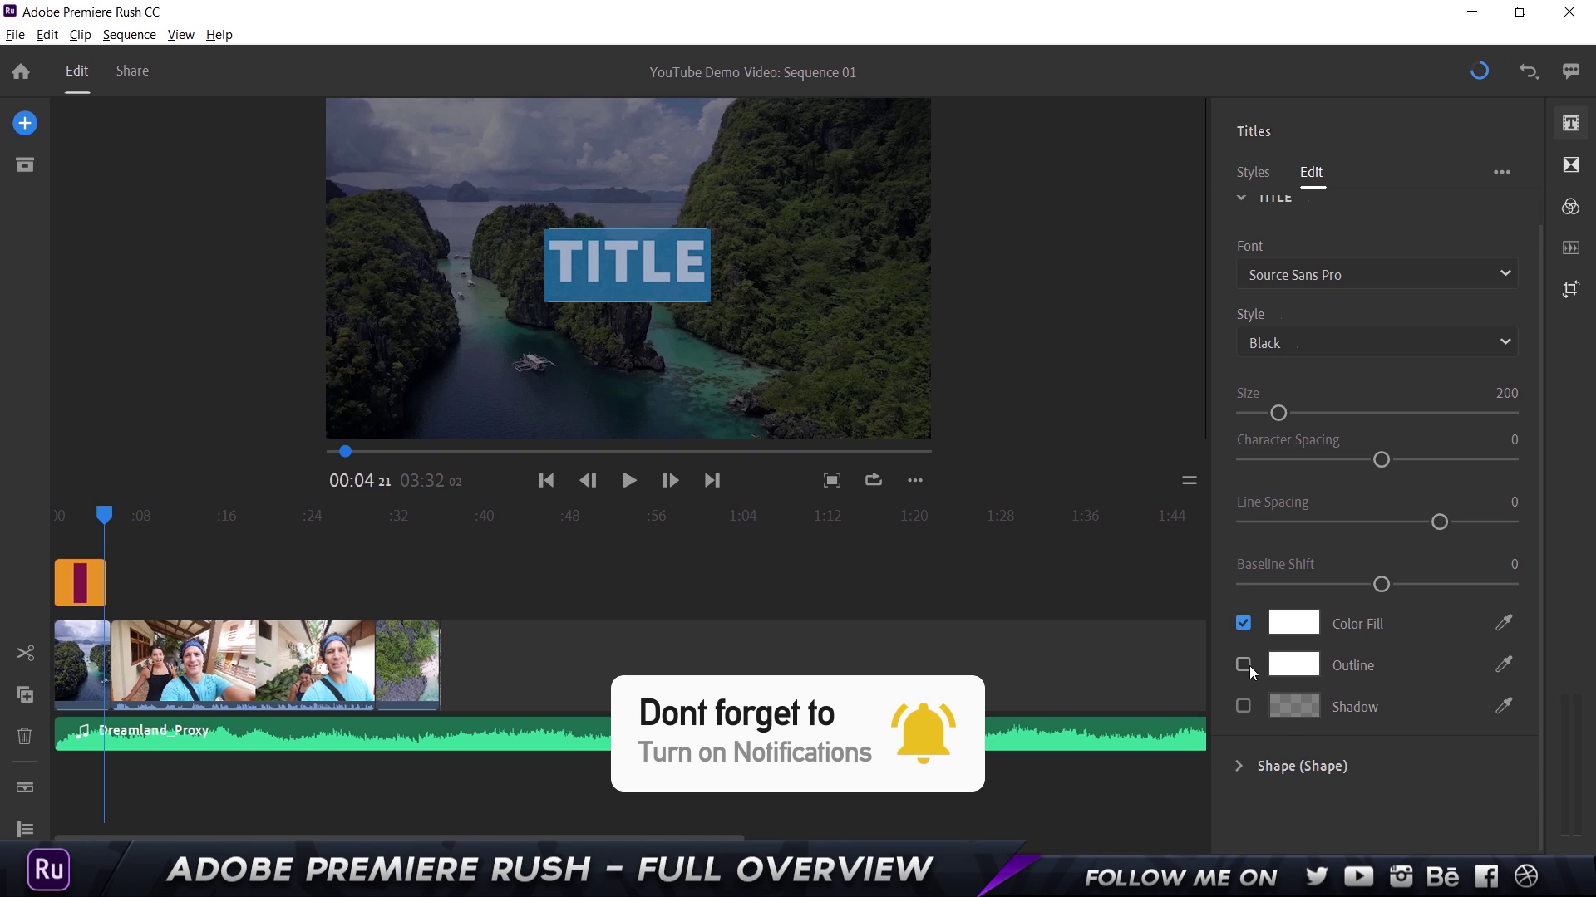
Turn on the white outline for the title's background shape and set its size to 52
left_click(1239, 764)
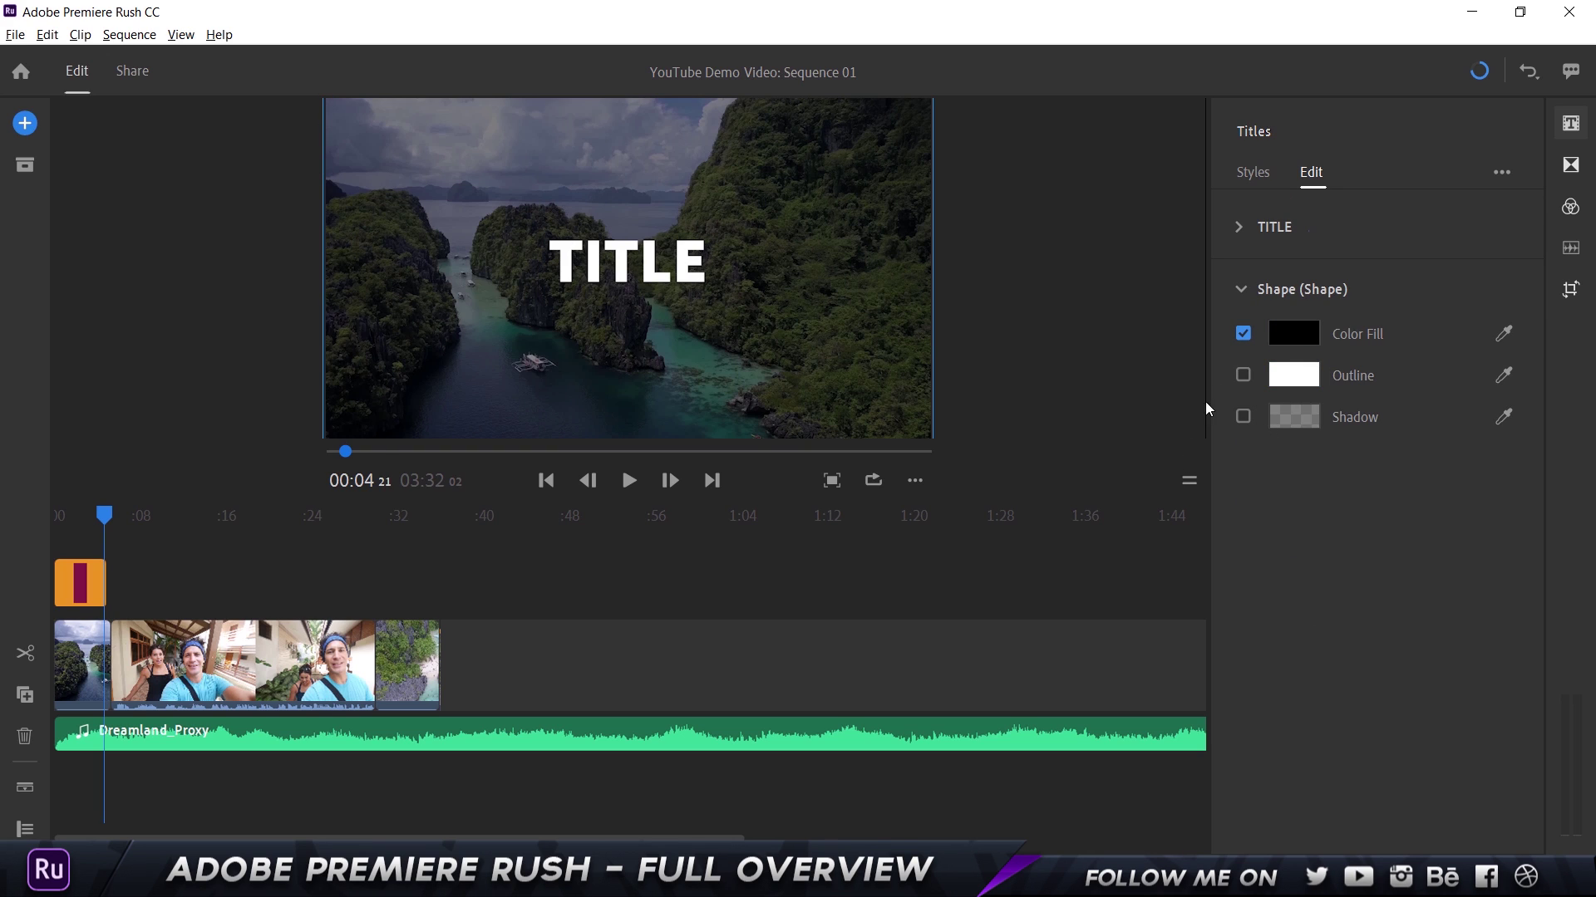
left_click(1243, 375)
left_click_drag(1271, 439, 1400, 441)
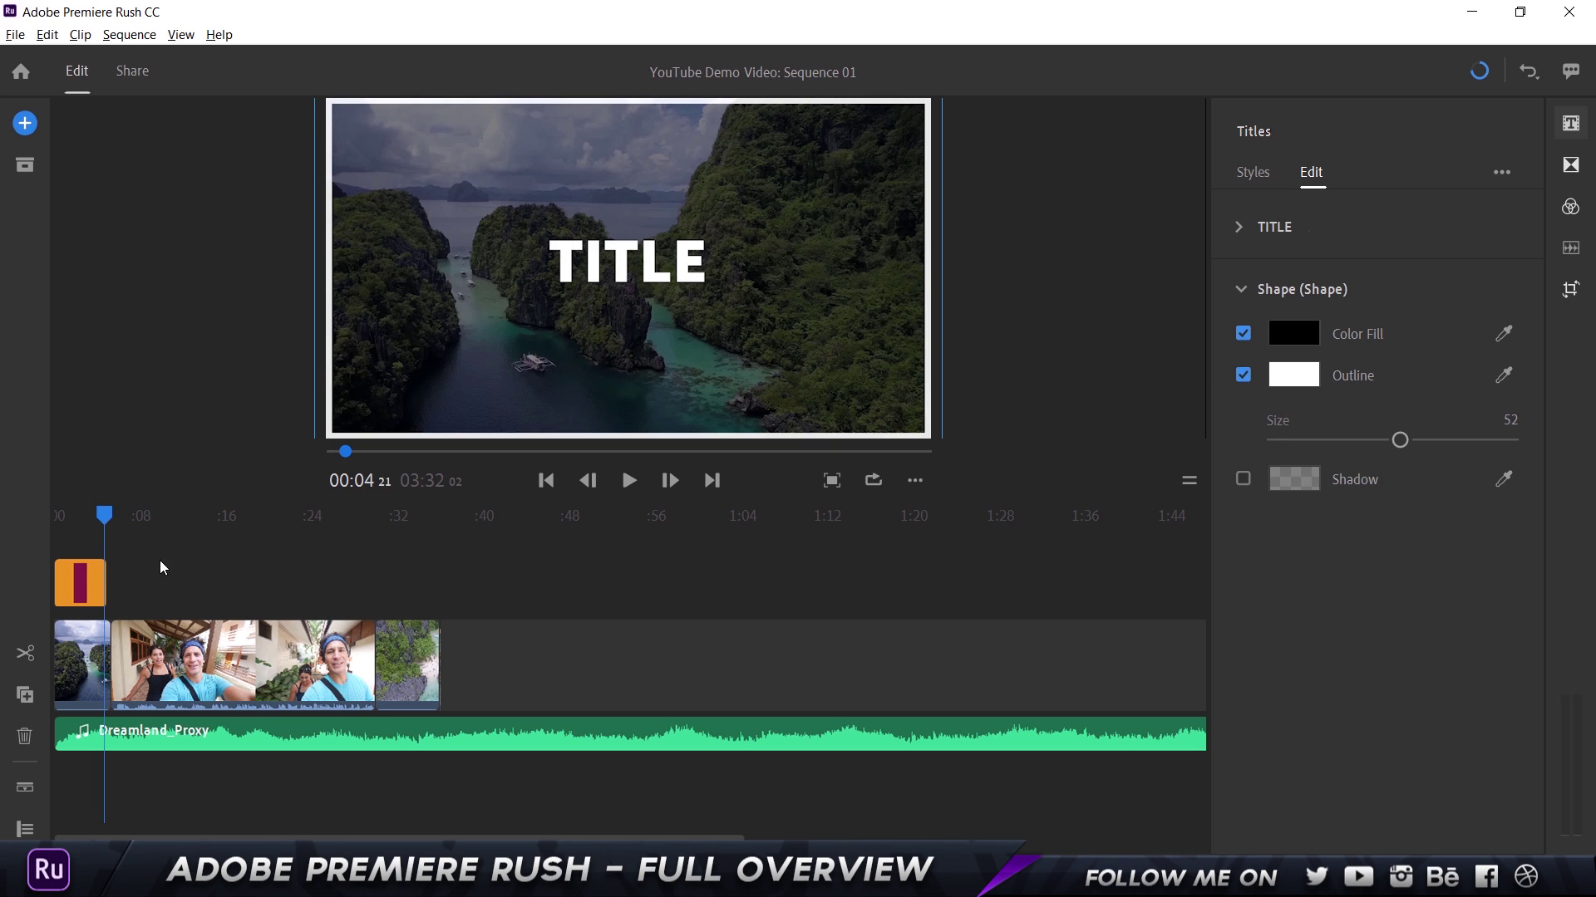
Replace the title's text with MY MOVIE
left_click(1287, 227)
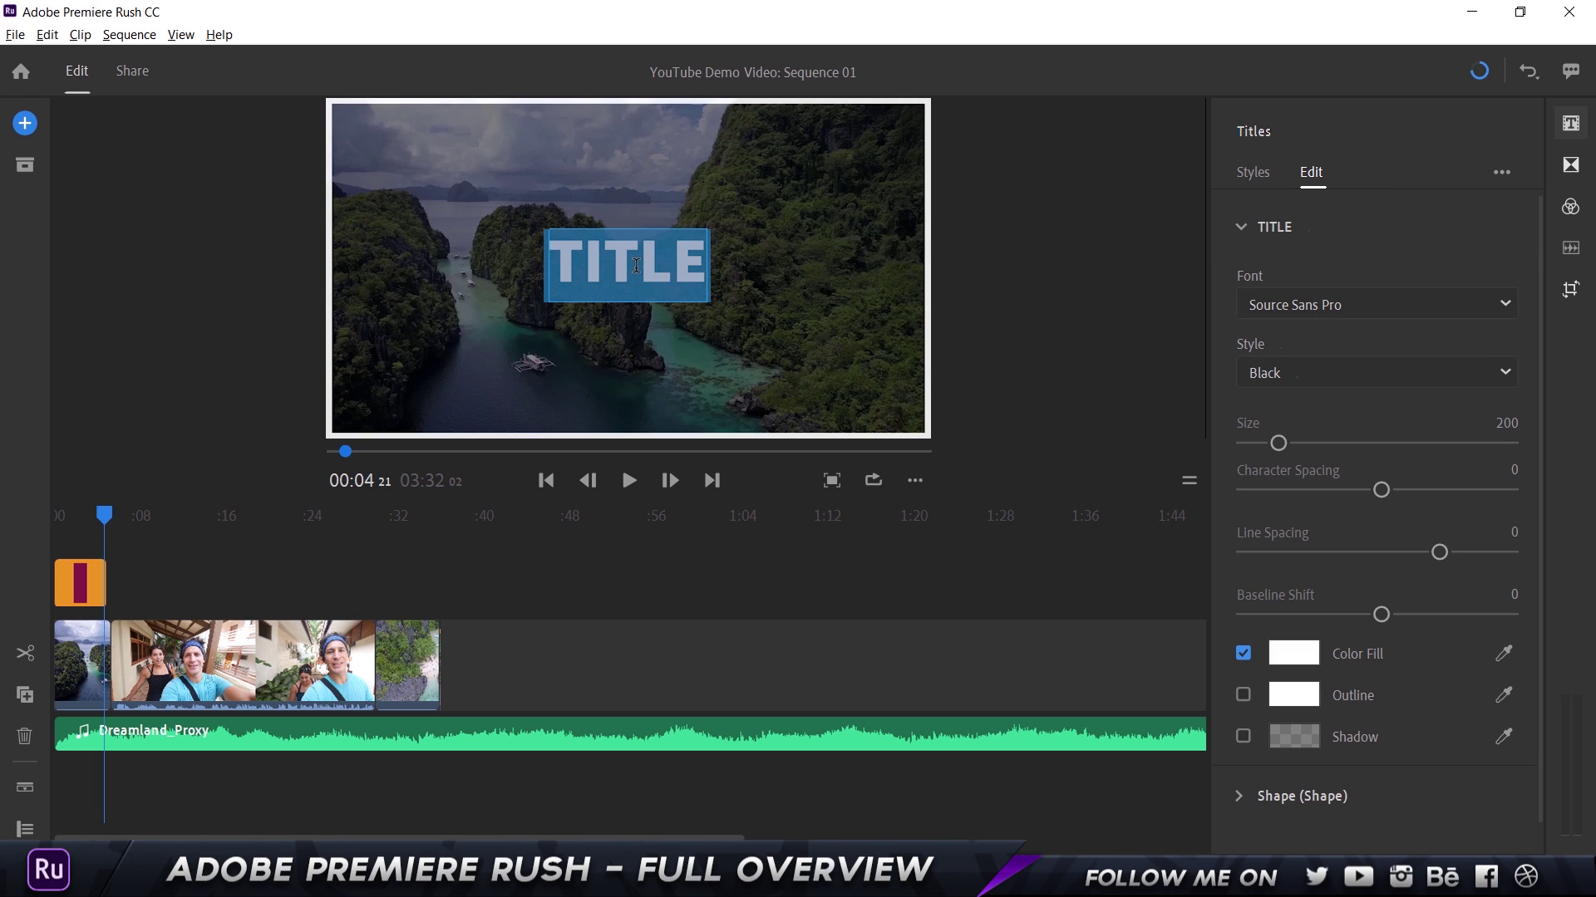
type("MY MOVIE")
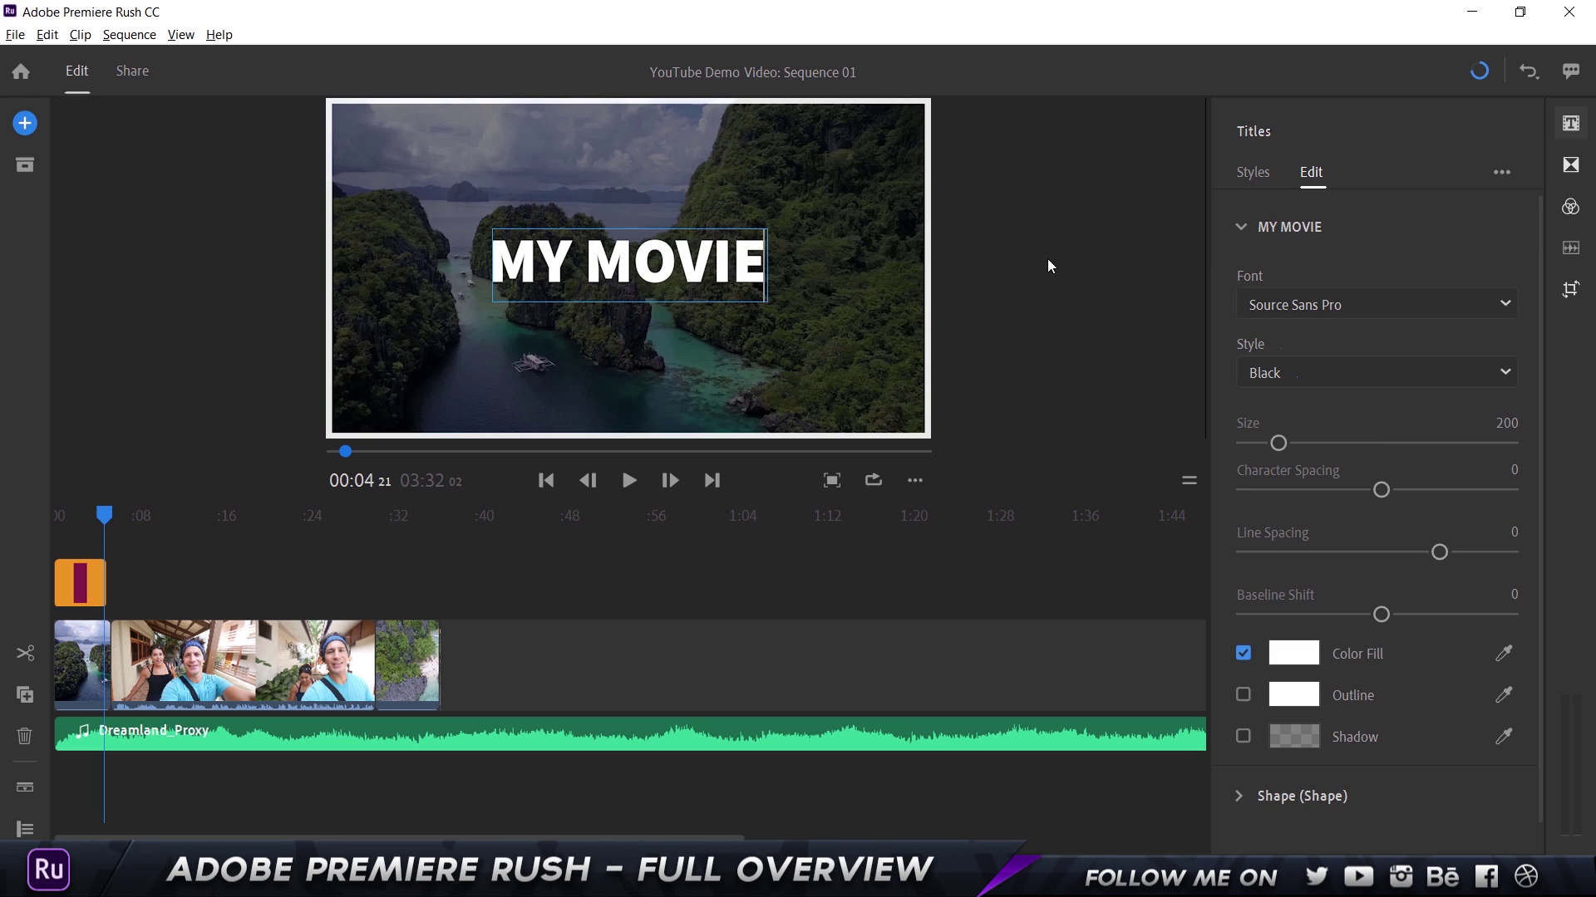
left_click(1049, 266)
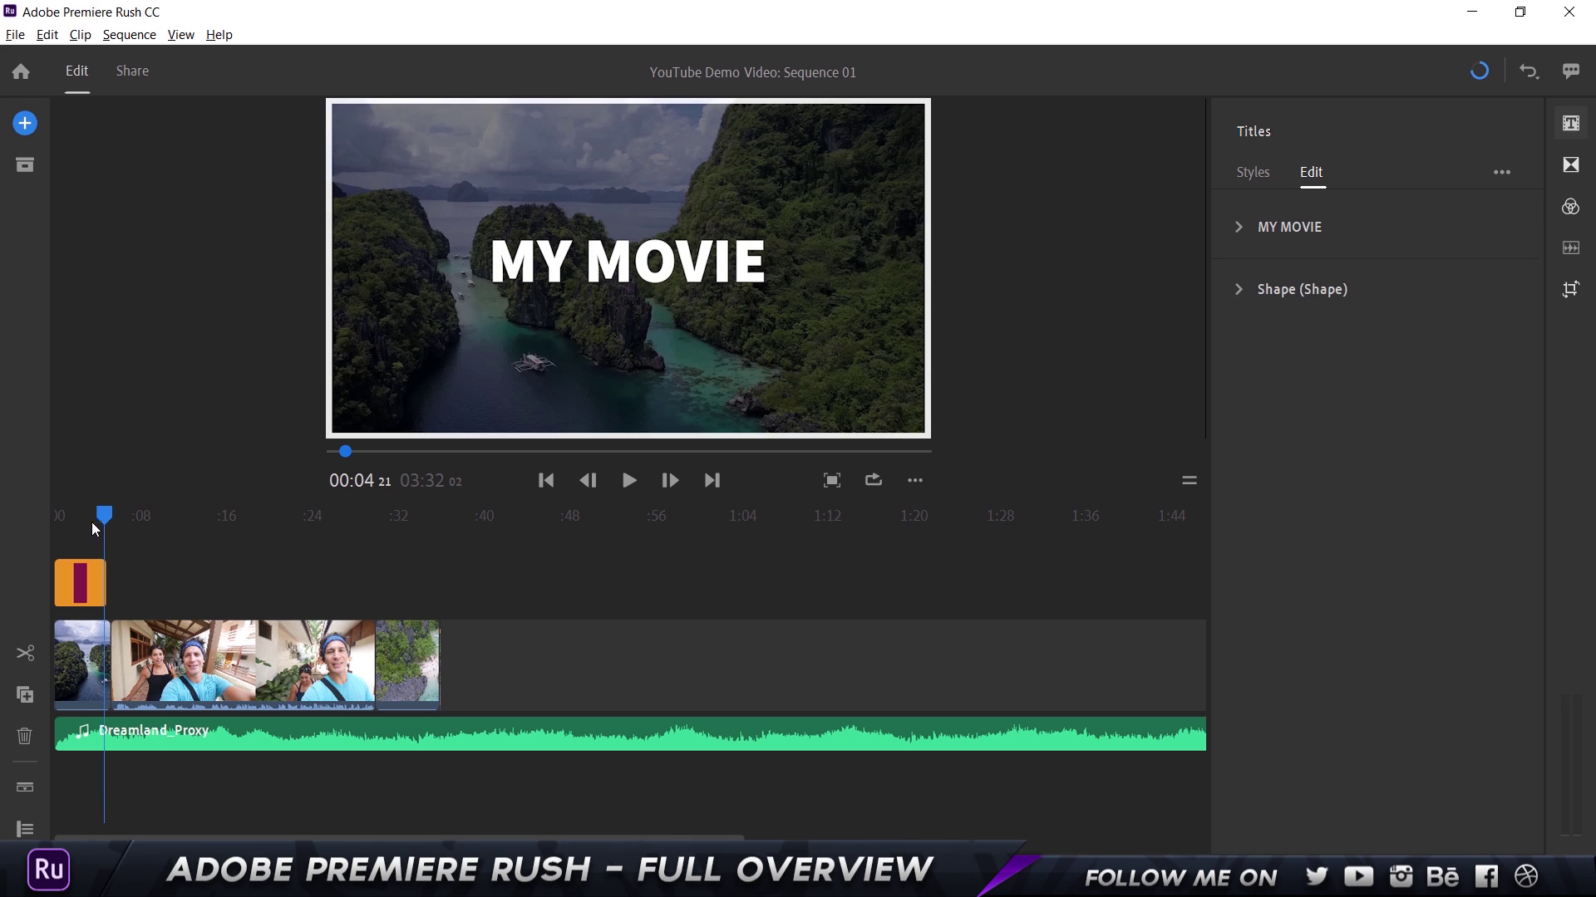
Preview the edited title at about 00:01 and open Save Template As for it
left_click_drag(108, 516, 69, 516)
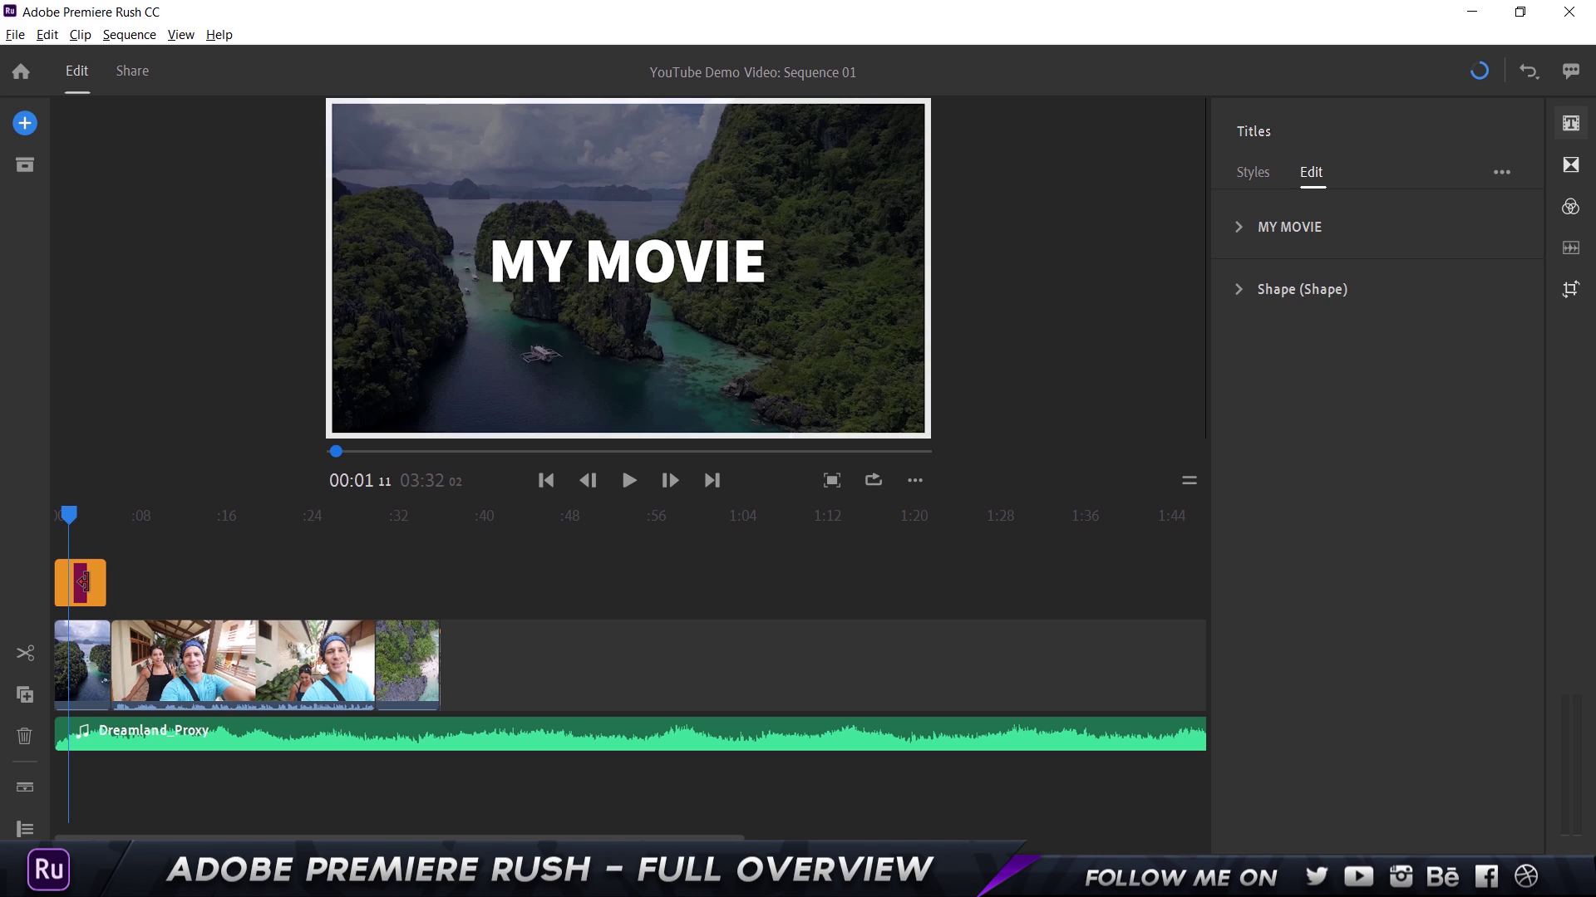
left_click(1507, 178)
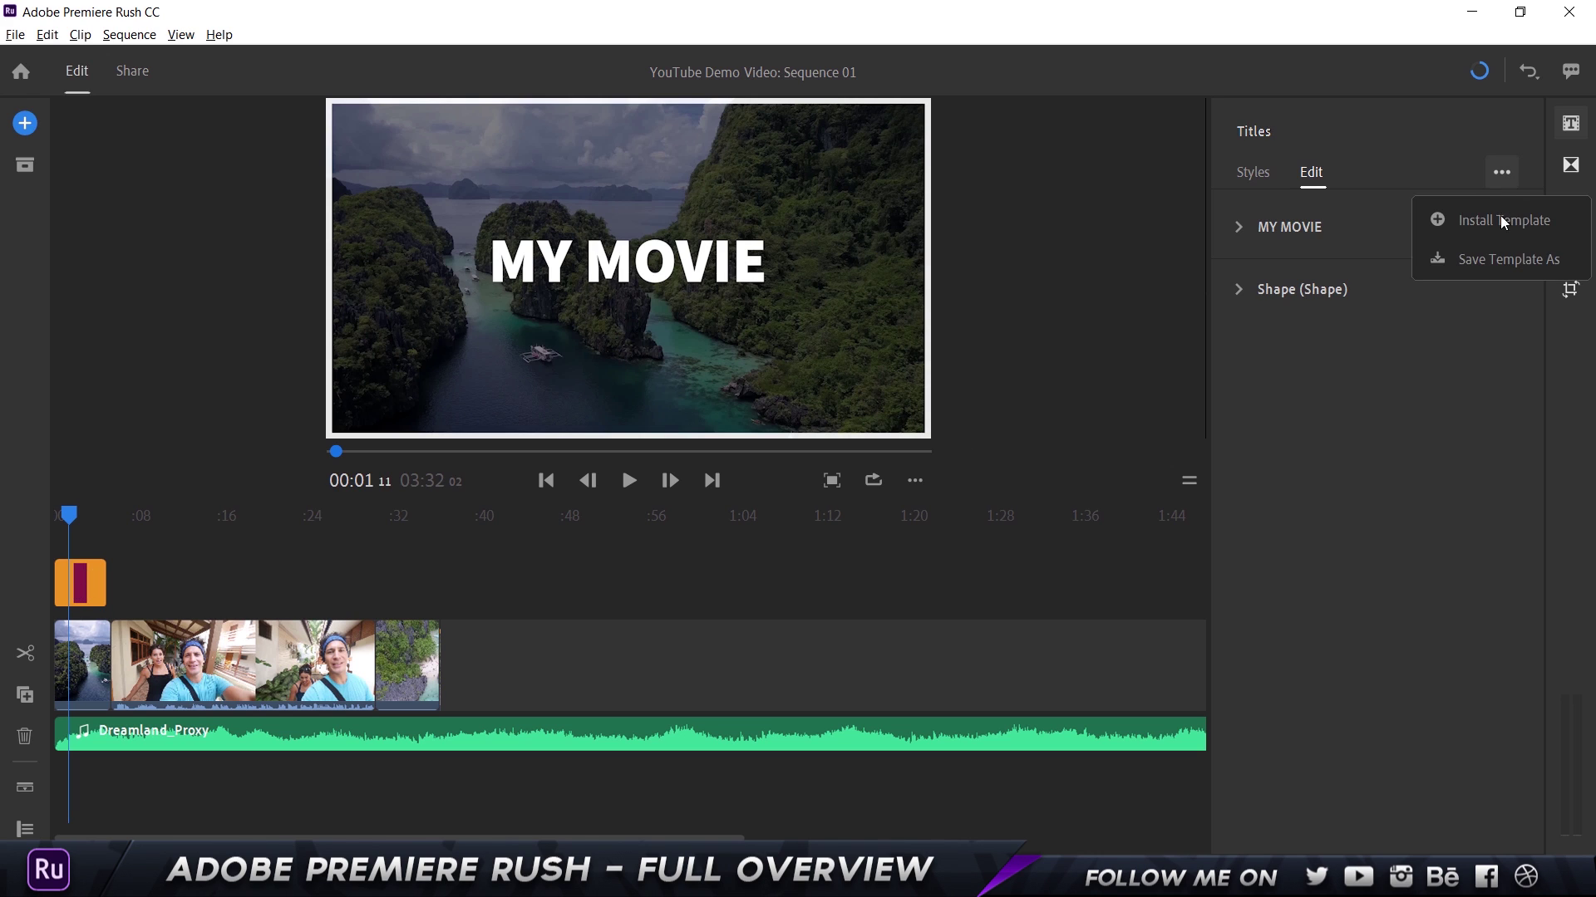
left_click(1488, 257)
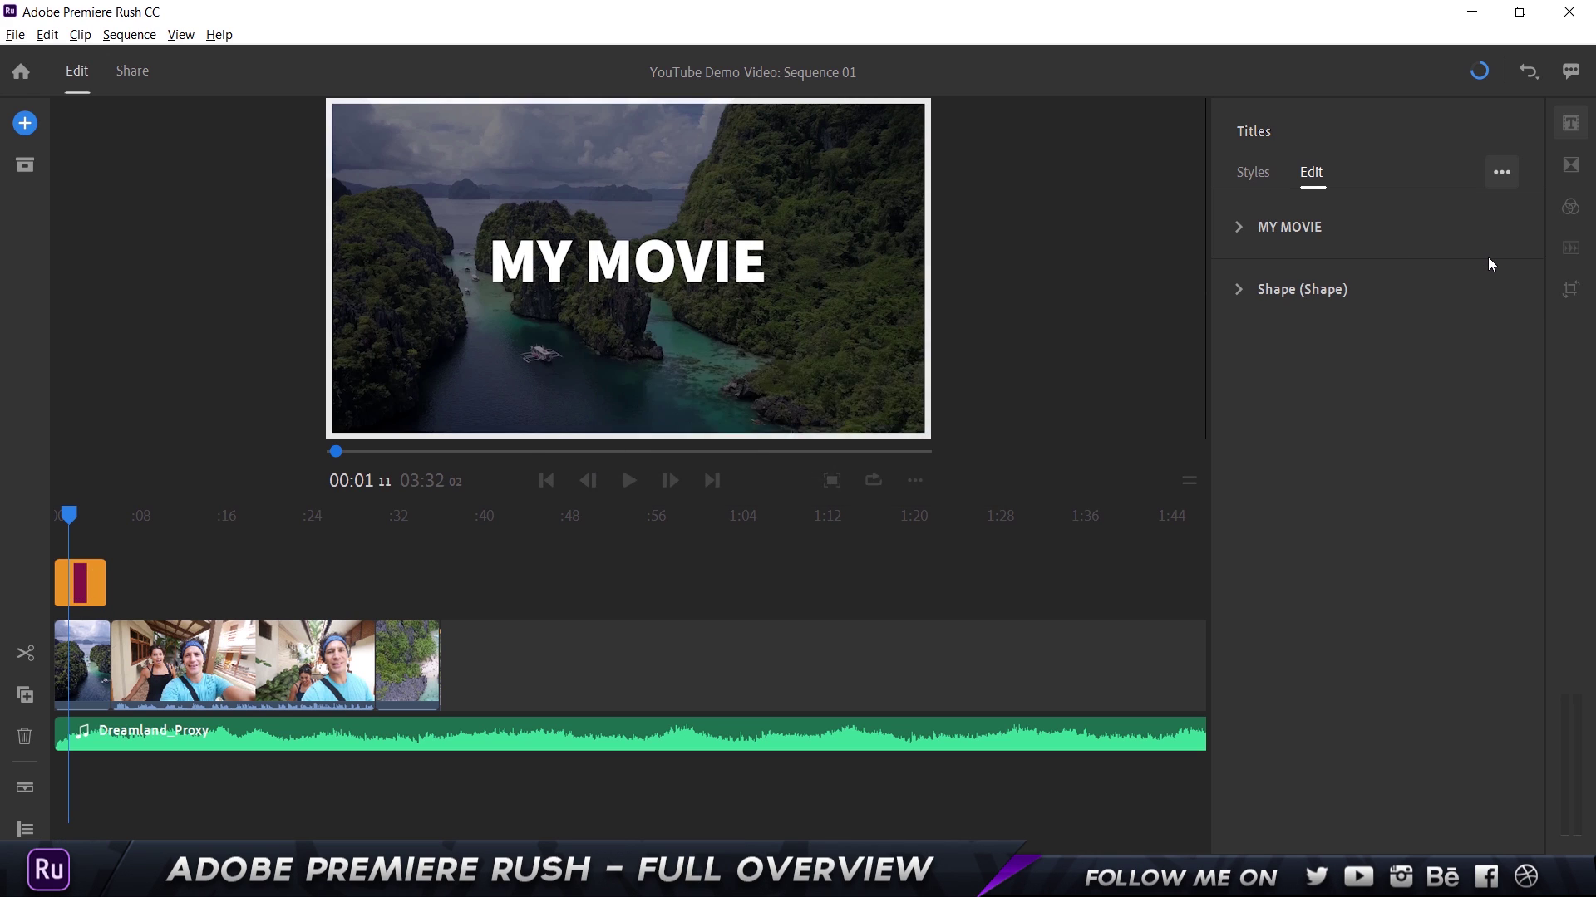
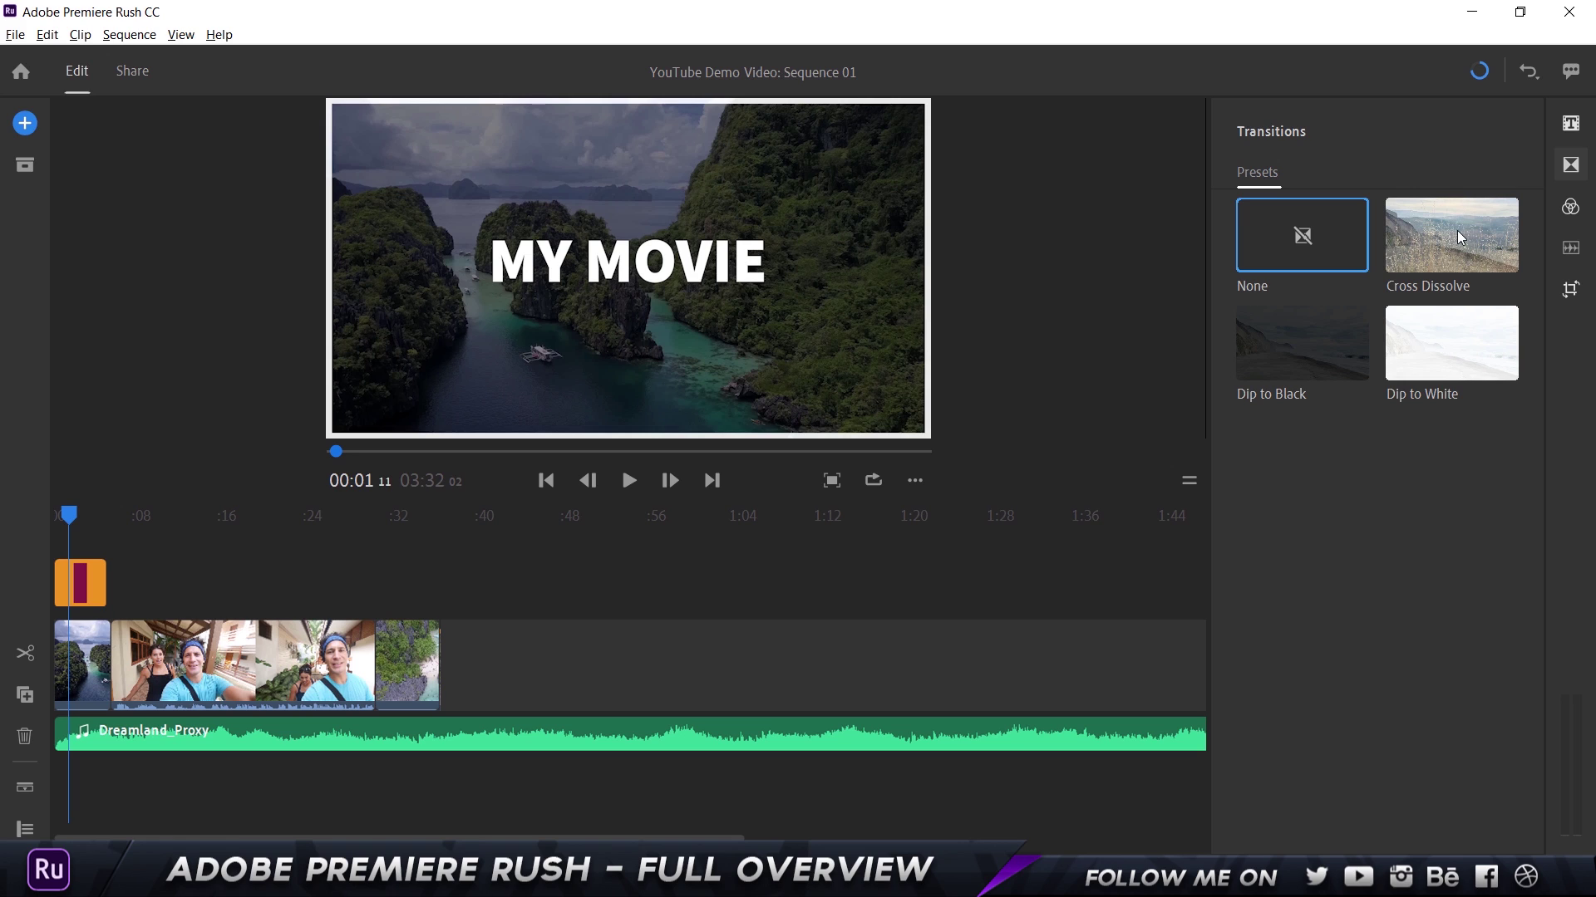
Add Cross Dissolve transitions between the first and second clips and between the second and third clips
mouse_move(1450, 239)
left_mouse_down()
mouse_move(1315, 261)
mouse_move(326, 585)
mouse_move(117, 680)
left_mouse_up()
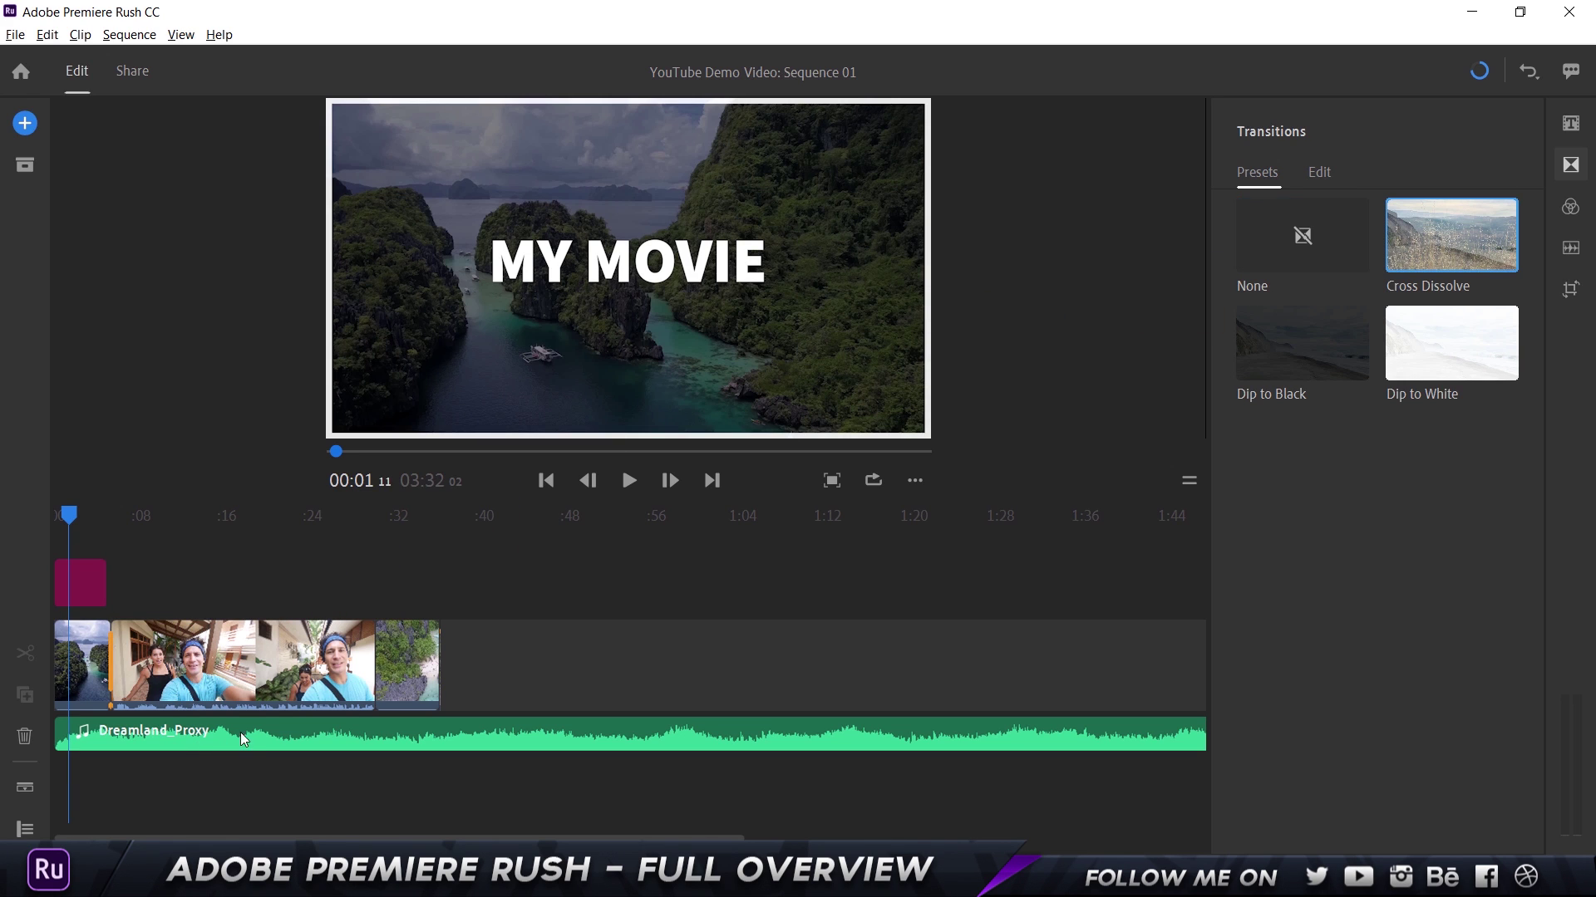
left_click(325, 656)
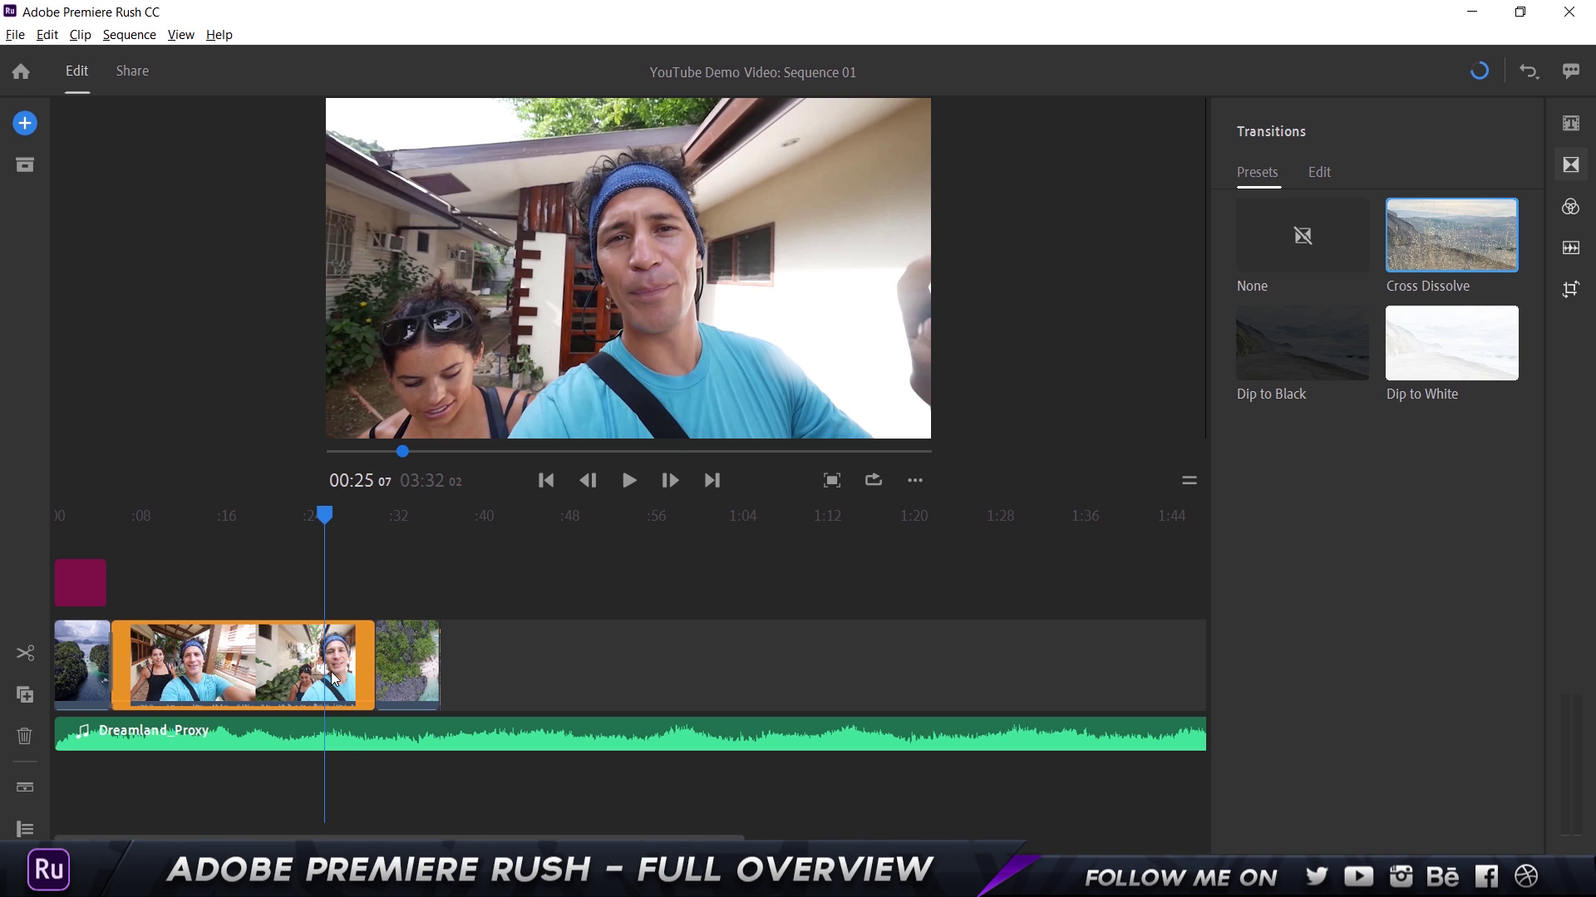
scroll(387, 666, "up", 6)
scroll(166, 656, "up", 2)
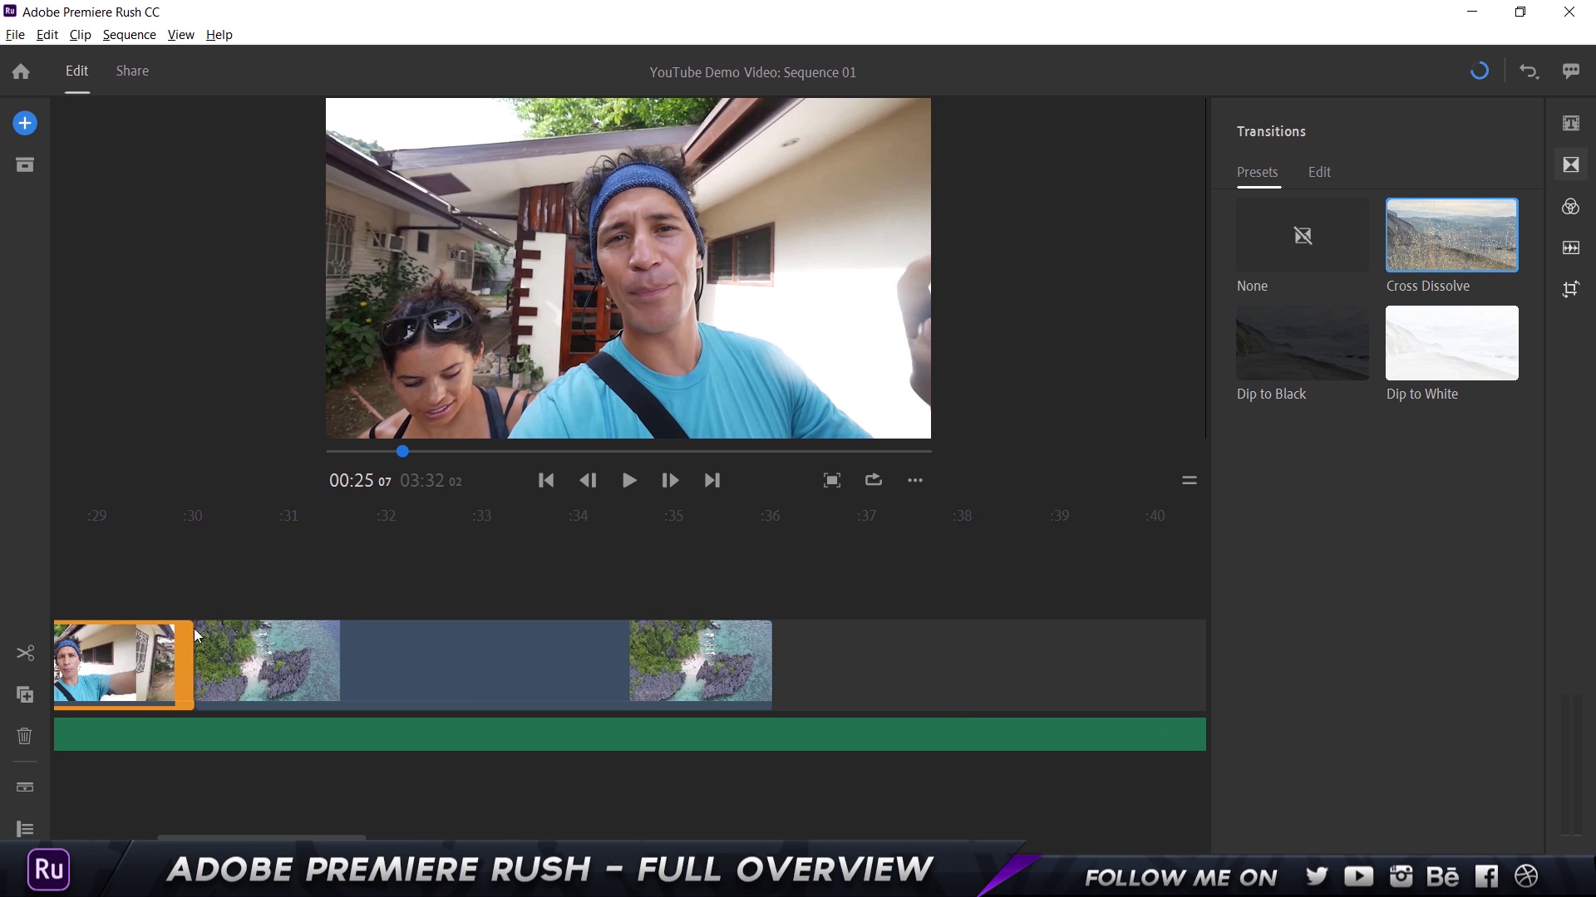
left_click(167, 531)
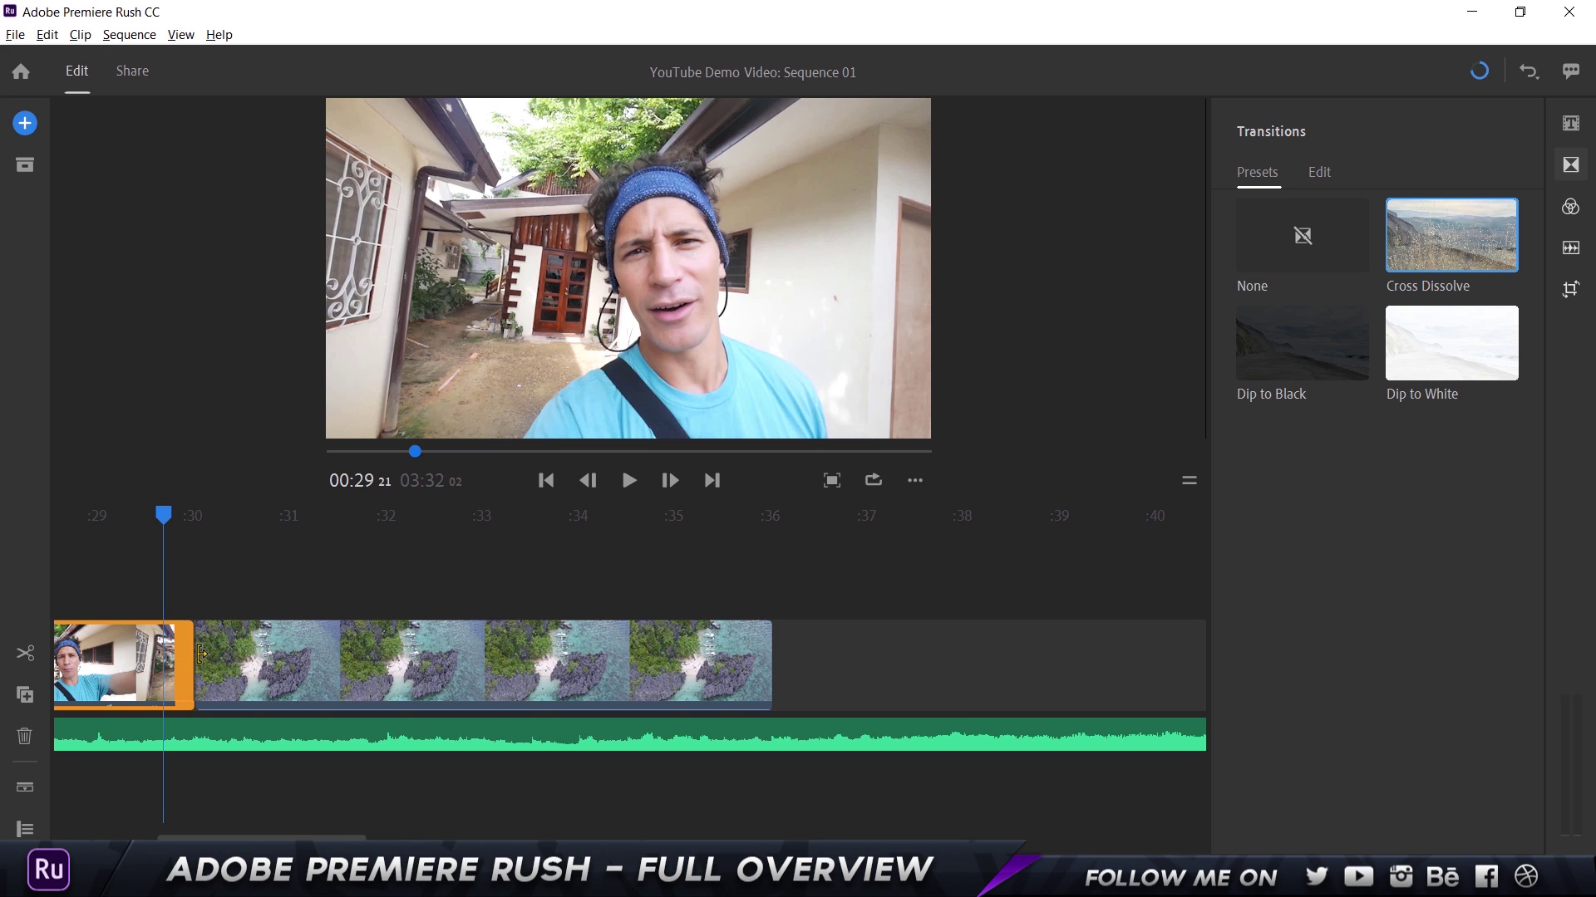
left_click(1463, 254)
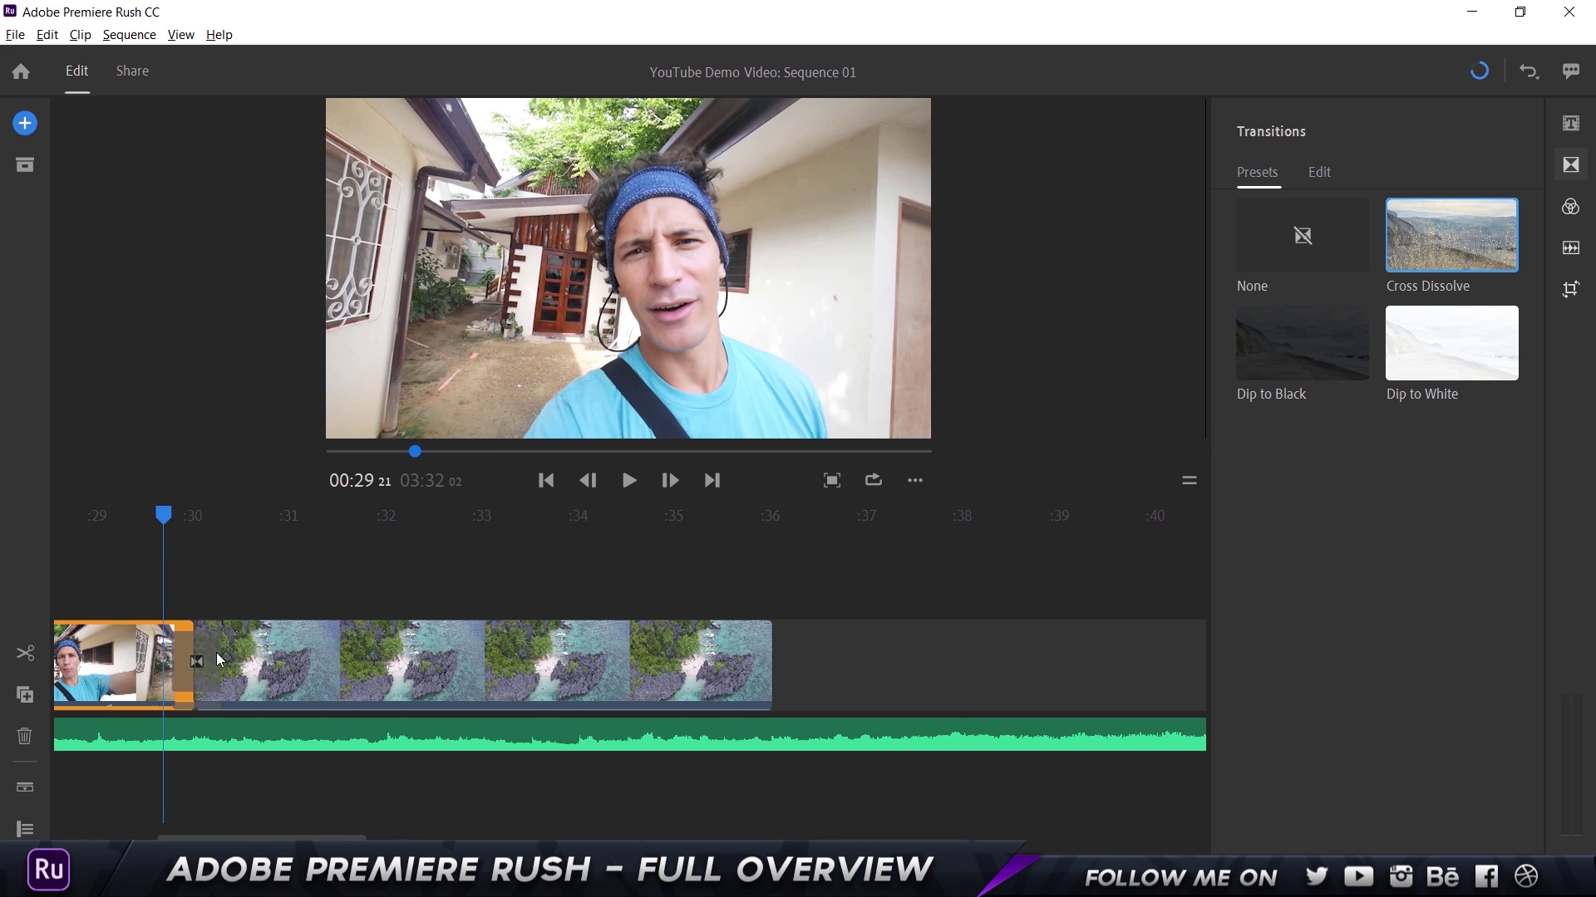
Play back the transition between the first and second clips, starting under the title near 00:04
scroll(208, 655, "down", 10)
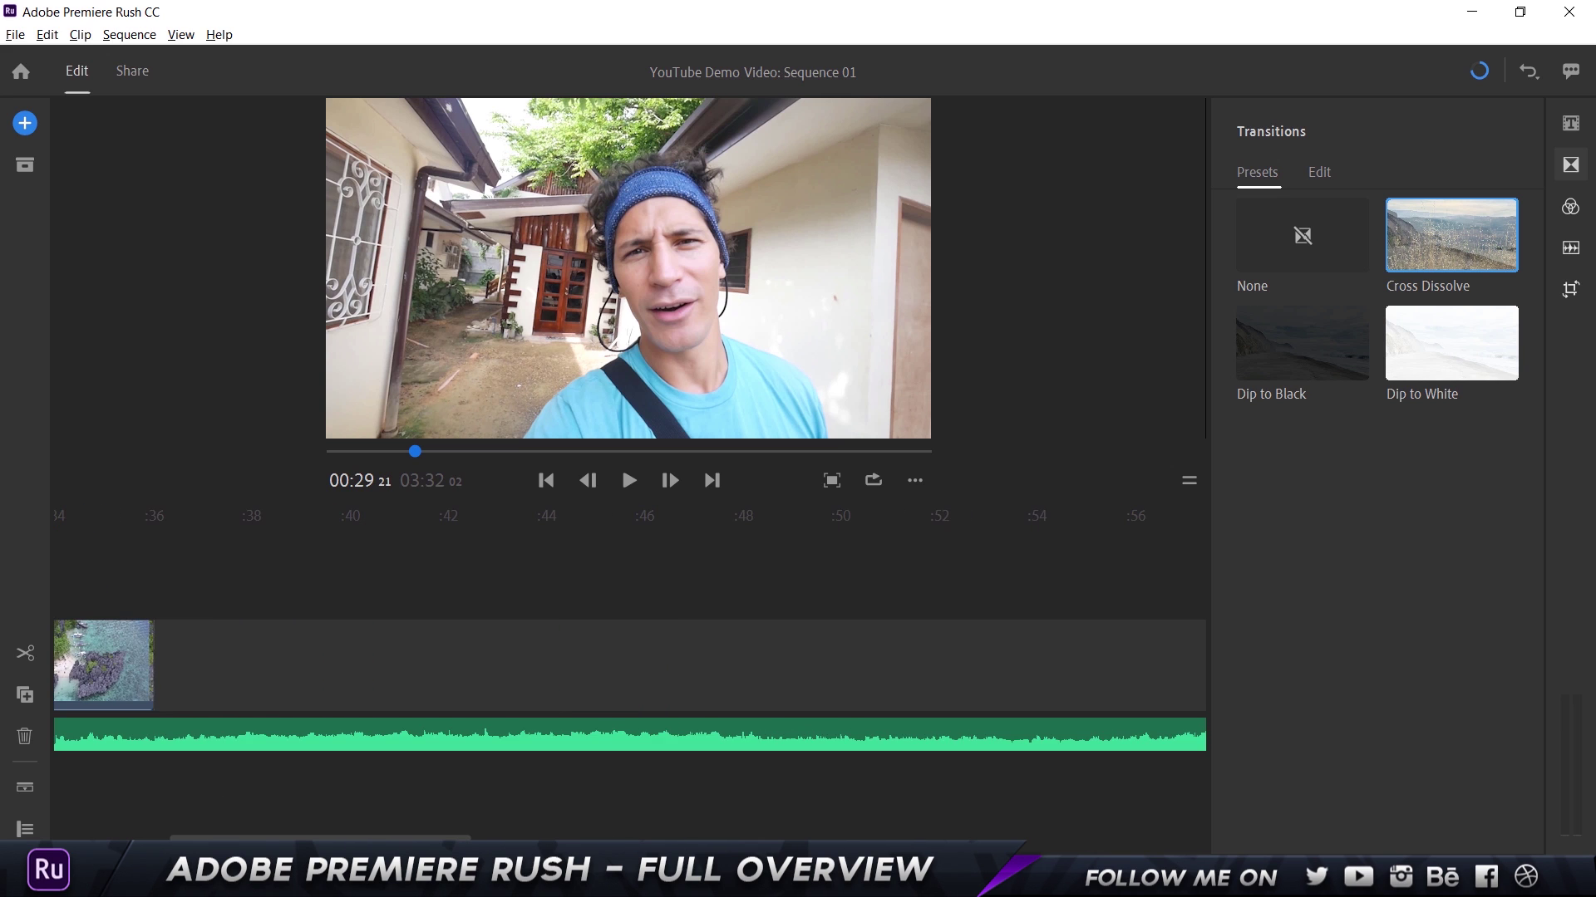
left_click_drag(207, 838, 43, 829)
left_click(242, 535)
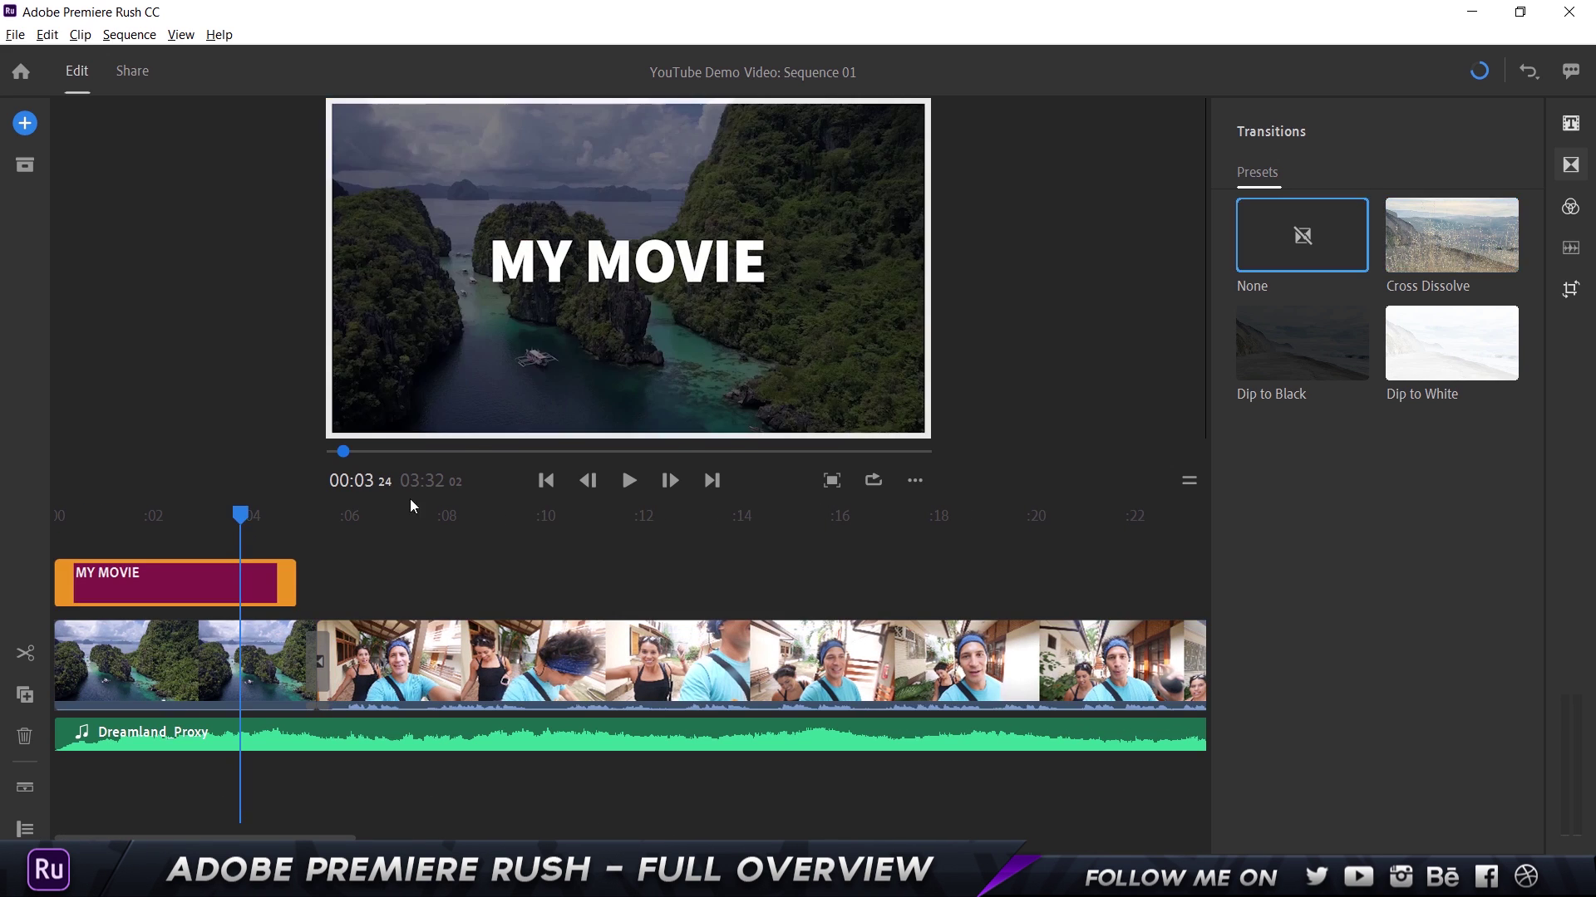
left_click(629, 481)
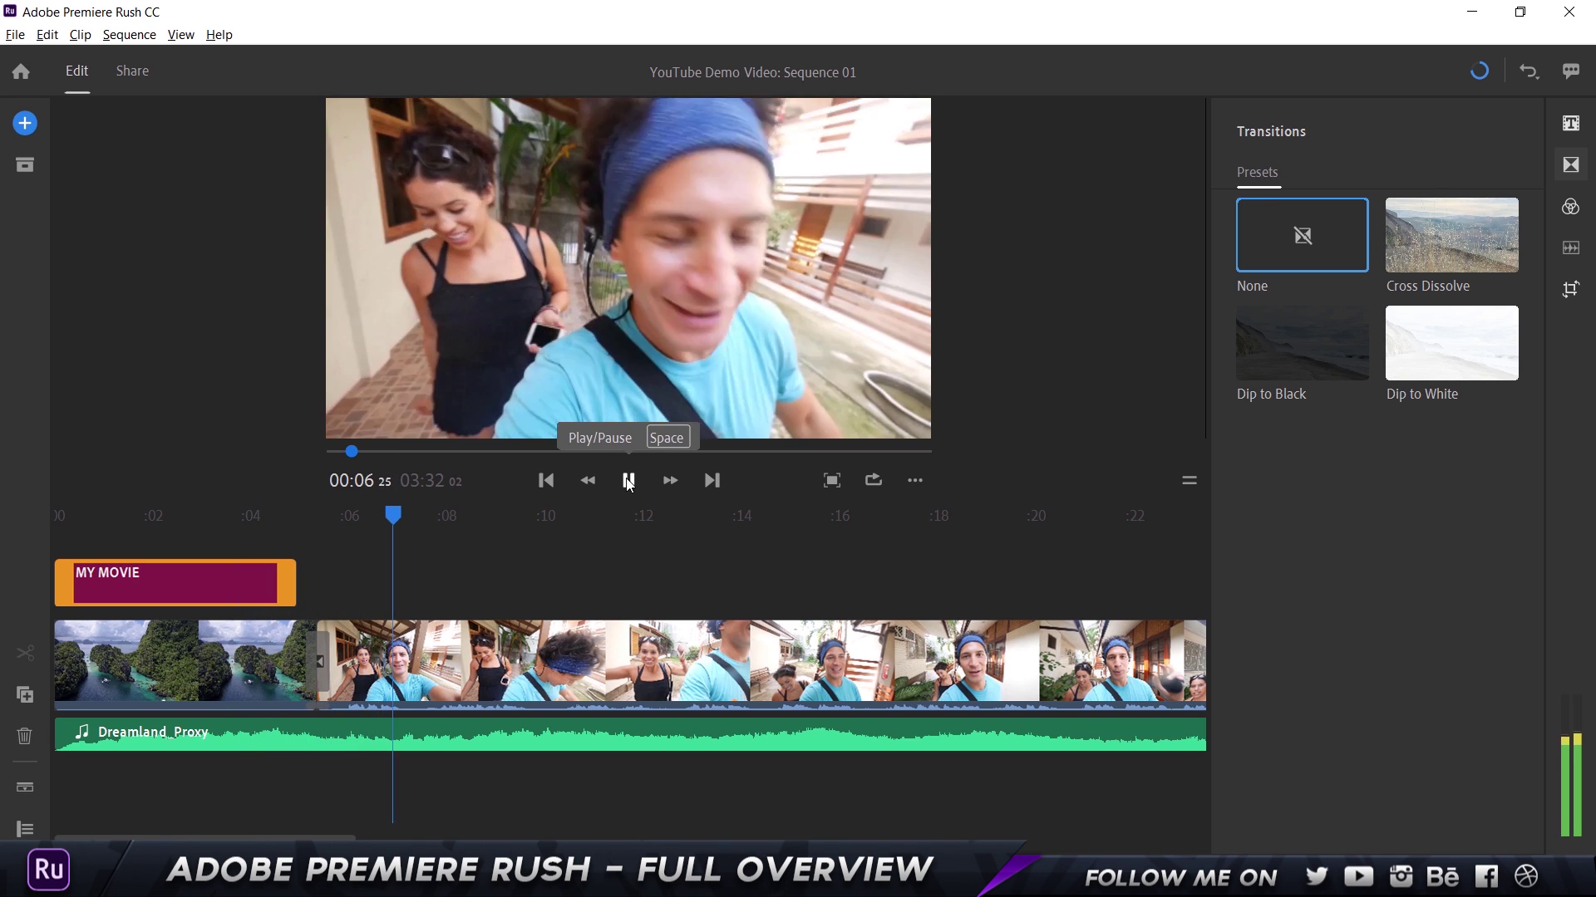
left_click(629, 481)
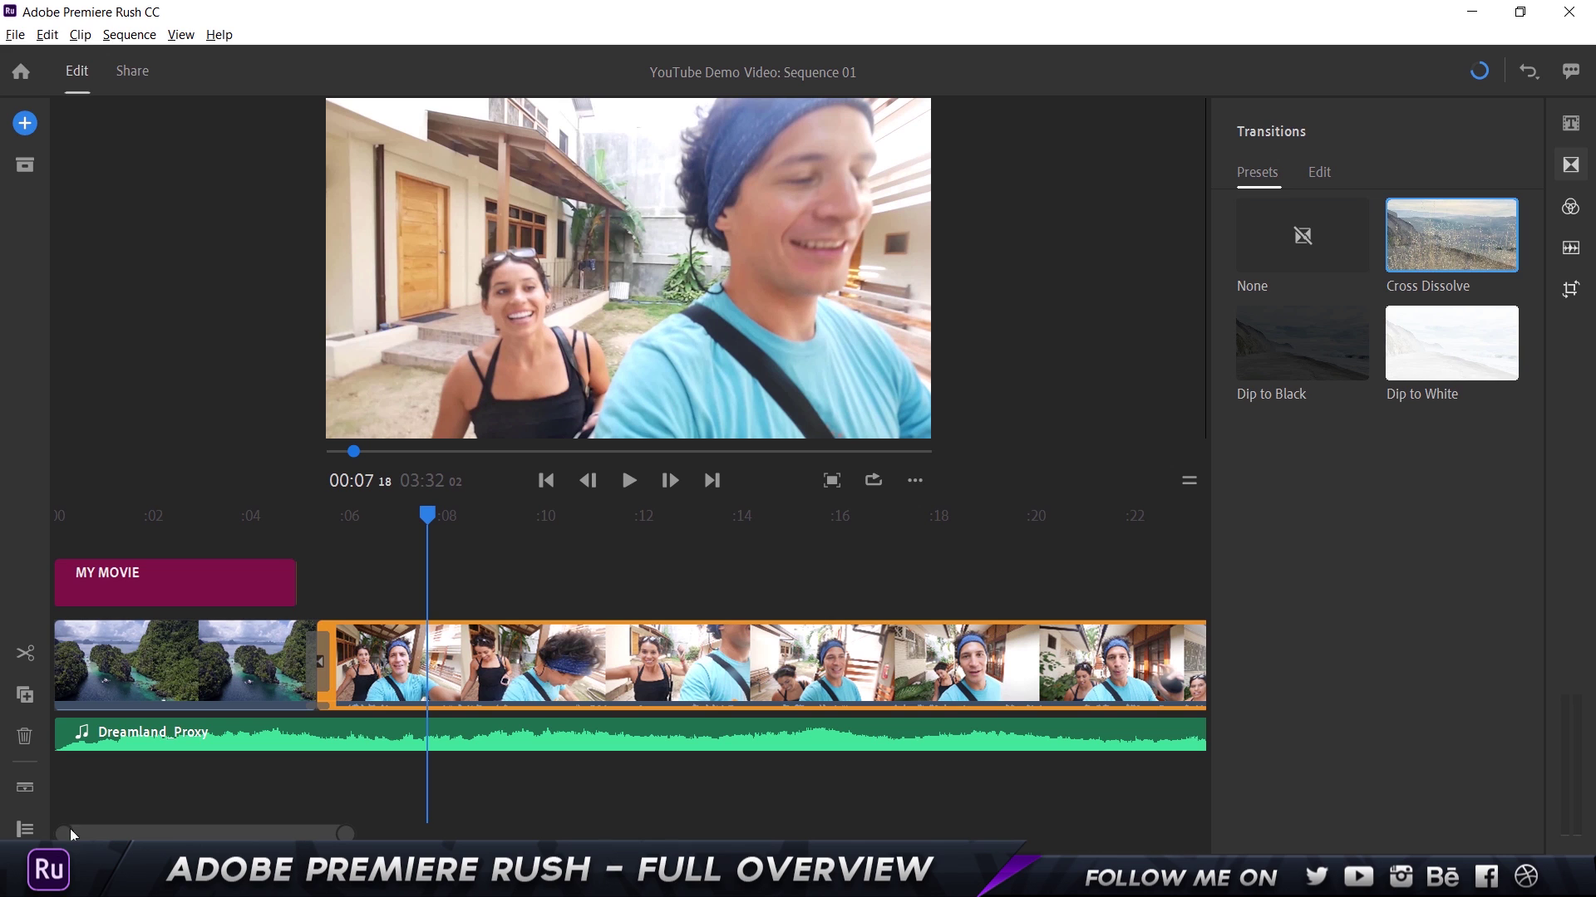
Play back the transition between the second and third clips, starting at about 00:29
left_click_drag(345, 833, 476, 834)
left_click(803, 565)
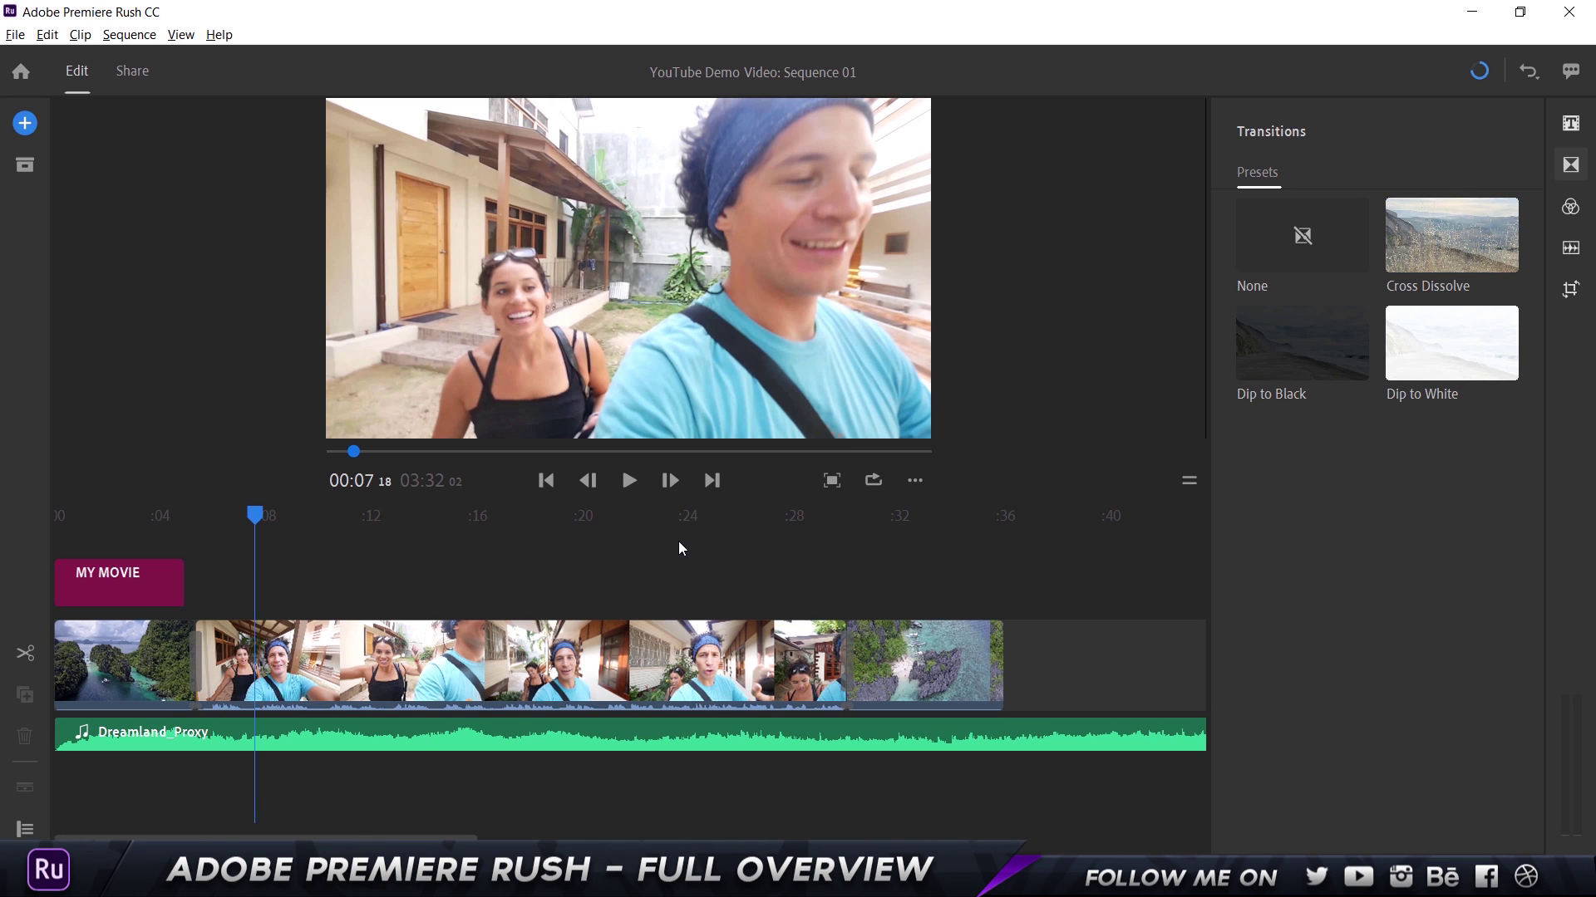
mouse_move(848, 524)
left_mouse_down()
mouse_move(865, 520)
mouse_move(824, 526)
left_mouse_up()
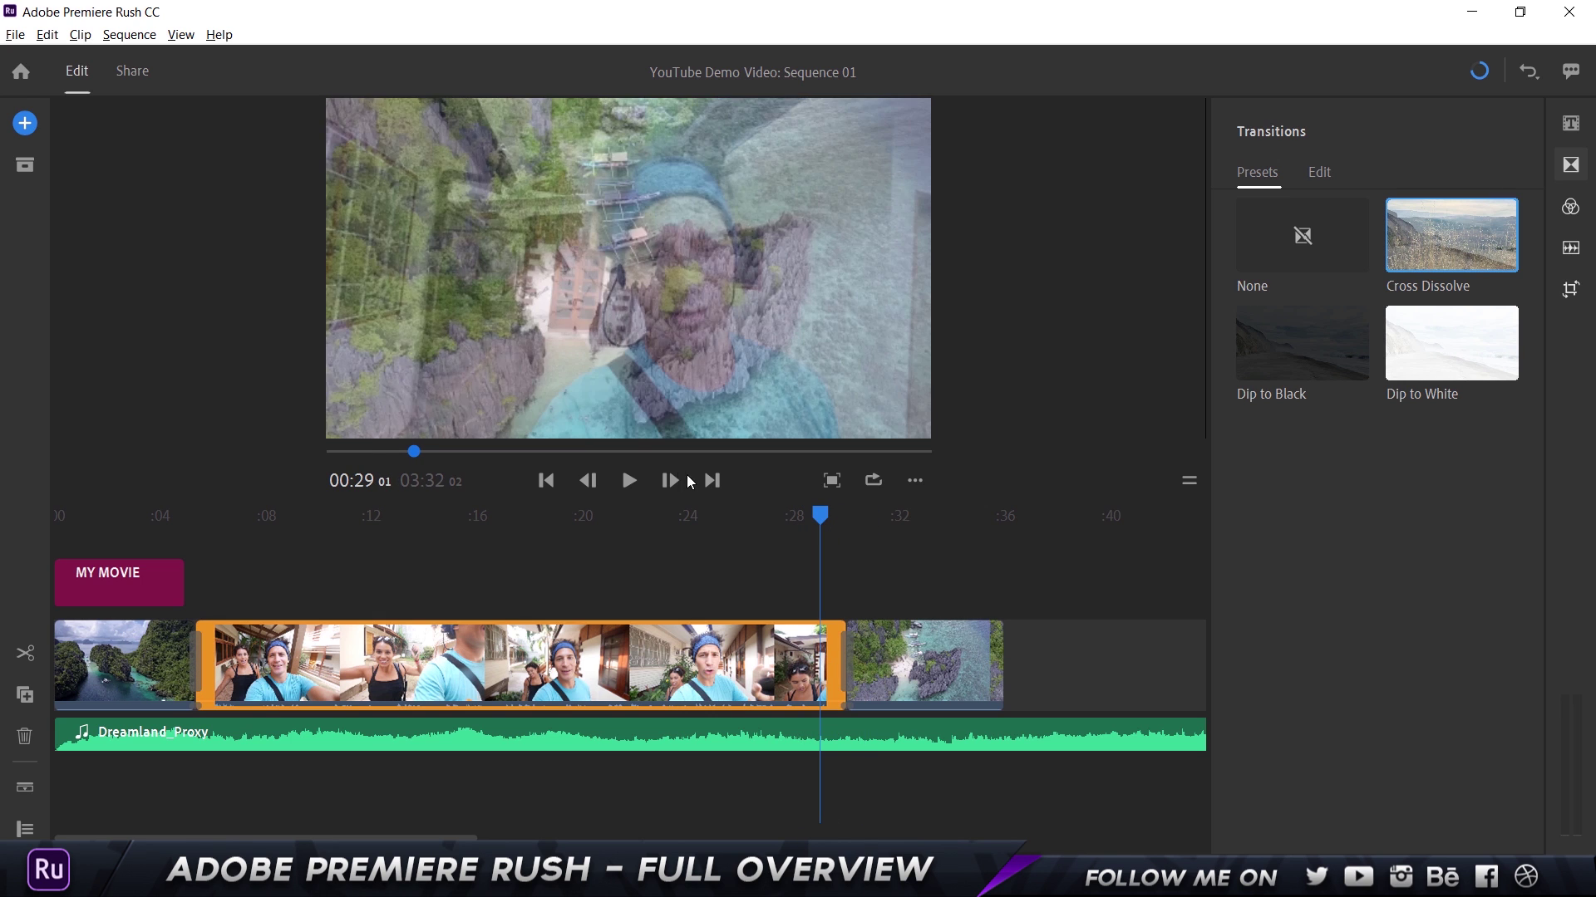
left_click(625, 487)
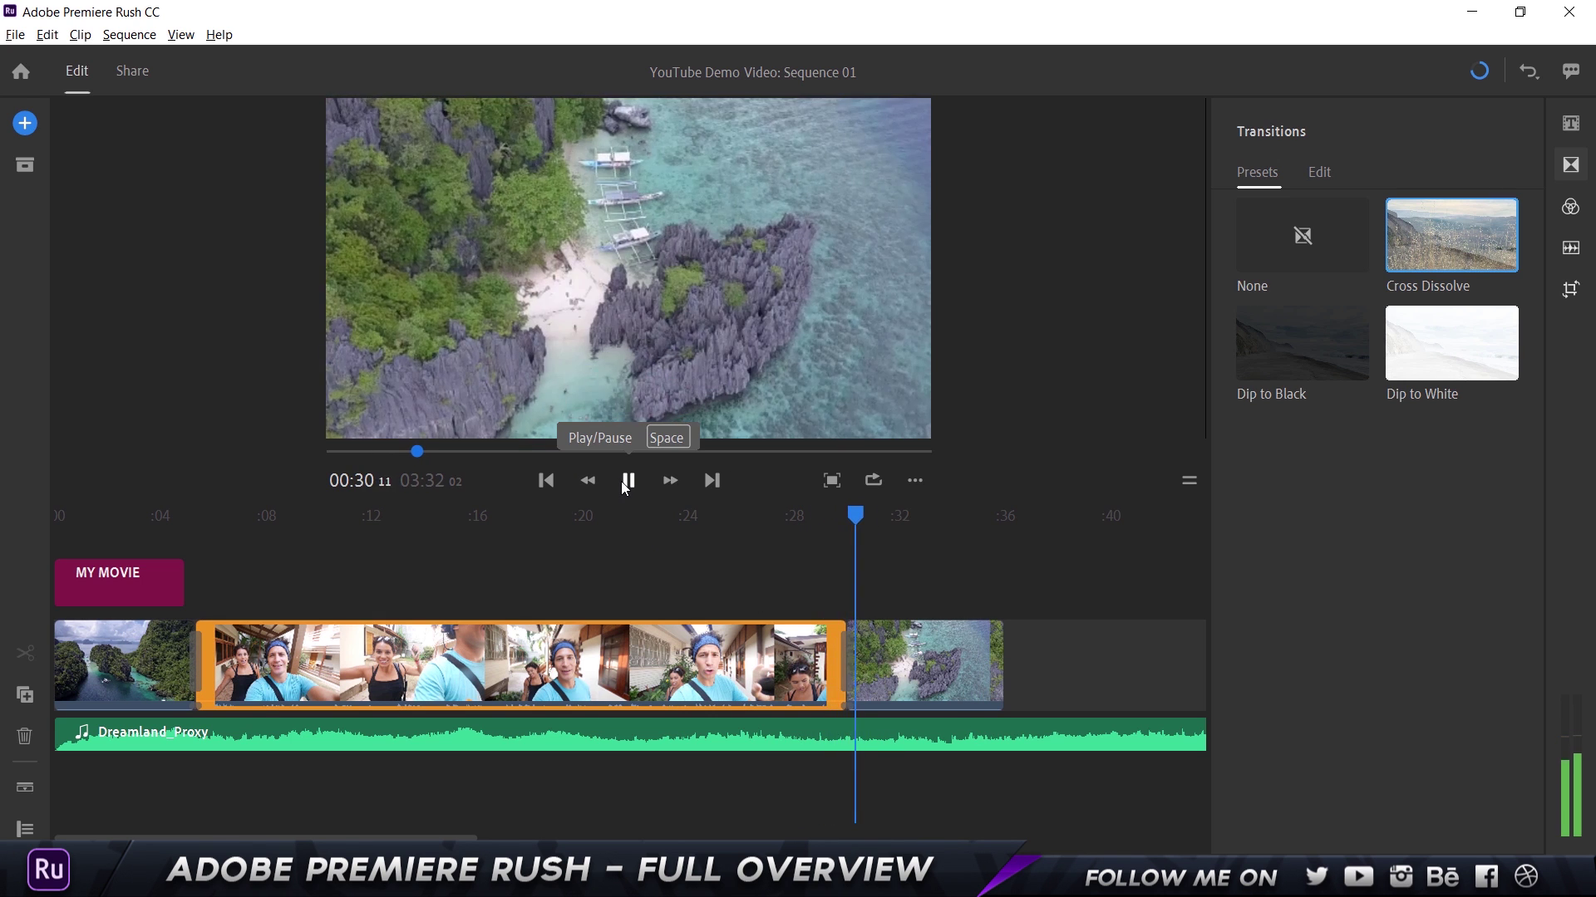
left_click(627, 481)
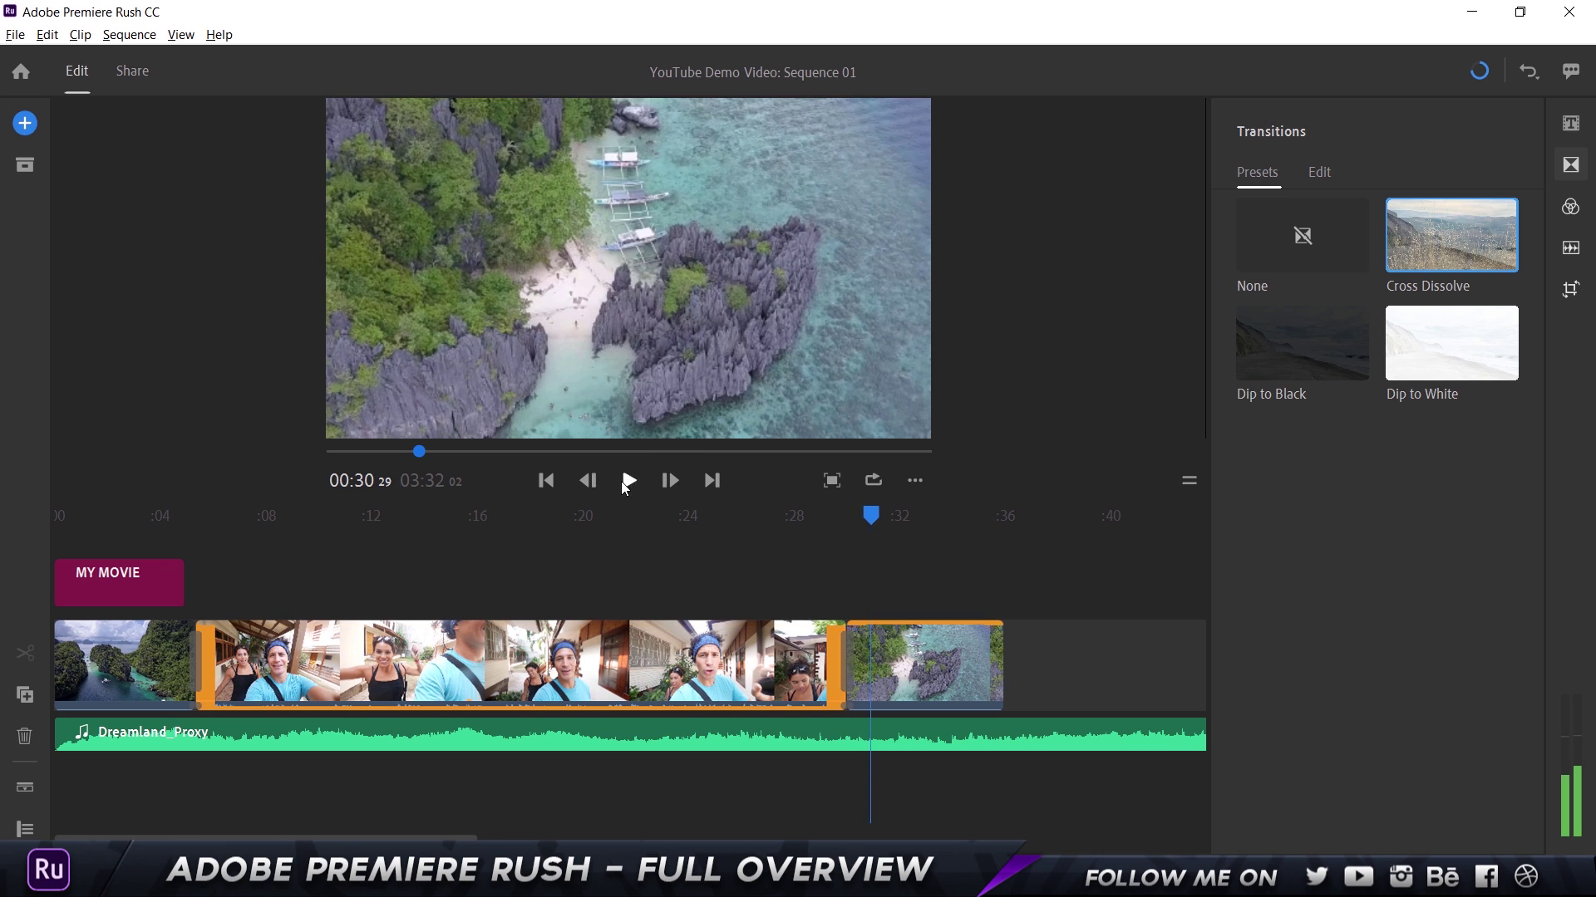
Try the Cinematic, Film and SL Fuji color presets on the second clip, apply SL Kodak, and fine-tune its intensity
left_click(1570, 207)
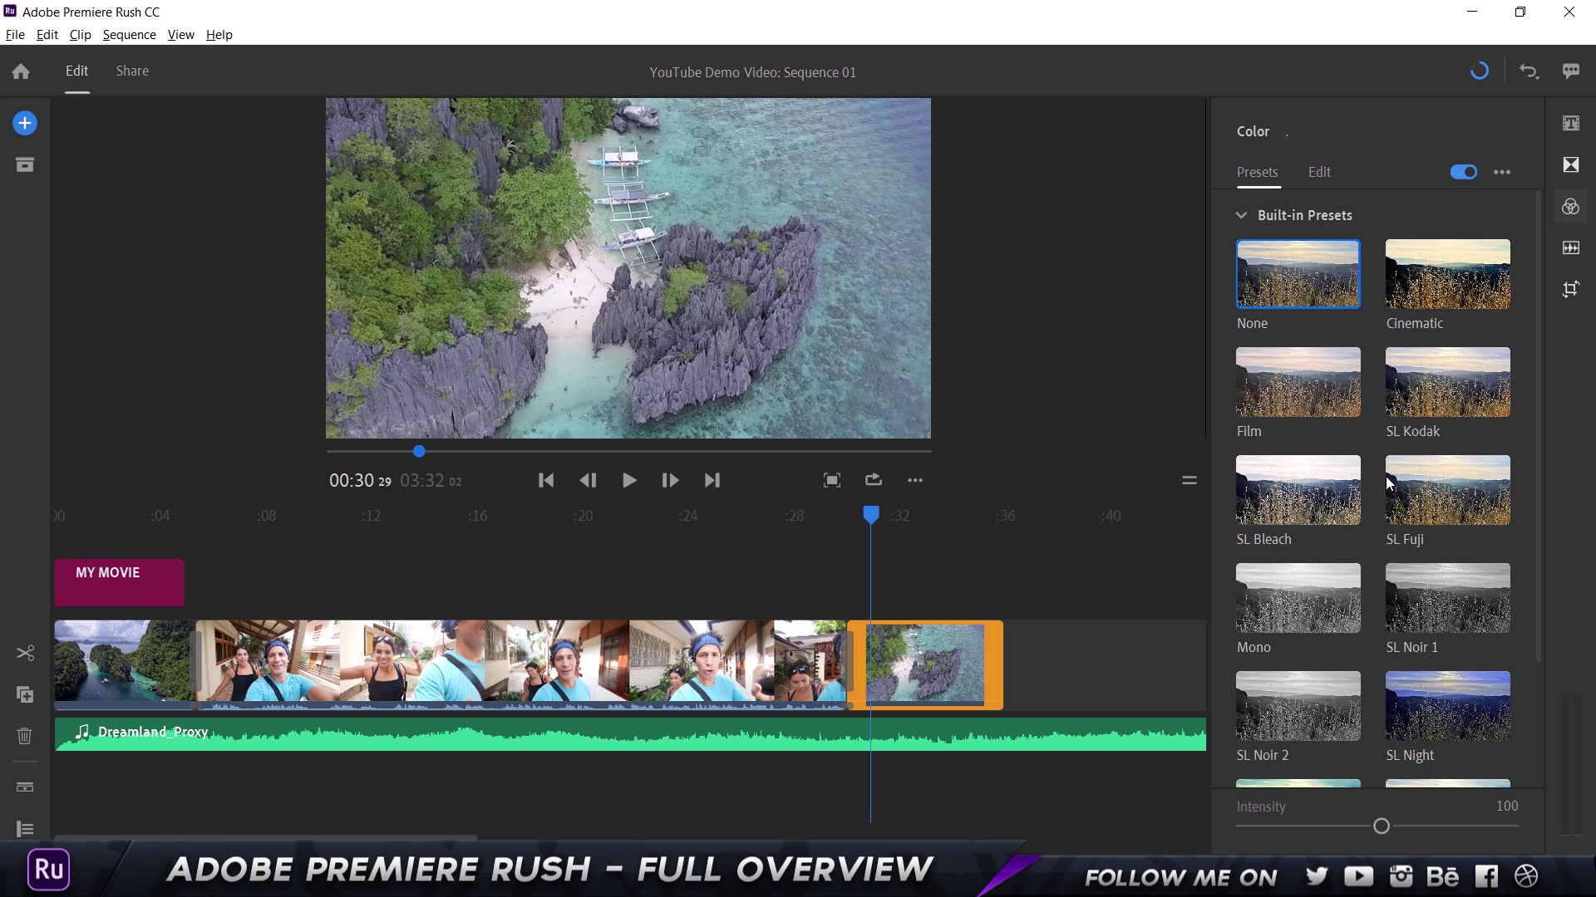
scroll(1384, 476, "down", 3)
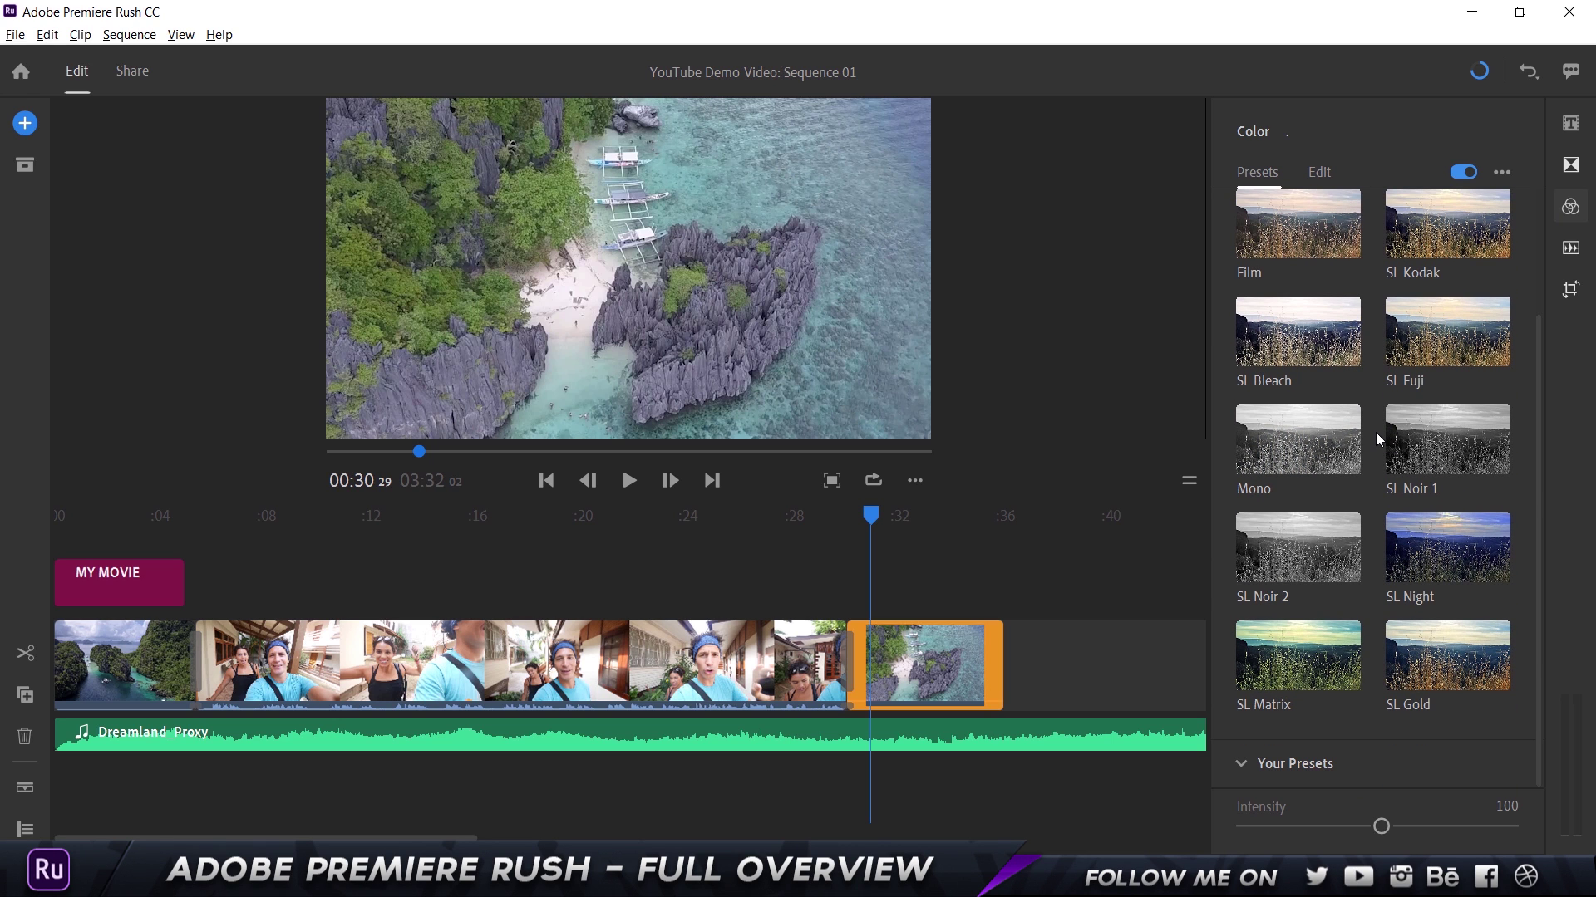
scroll(1375, 432, "up", 3)
left_click(481, 565)
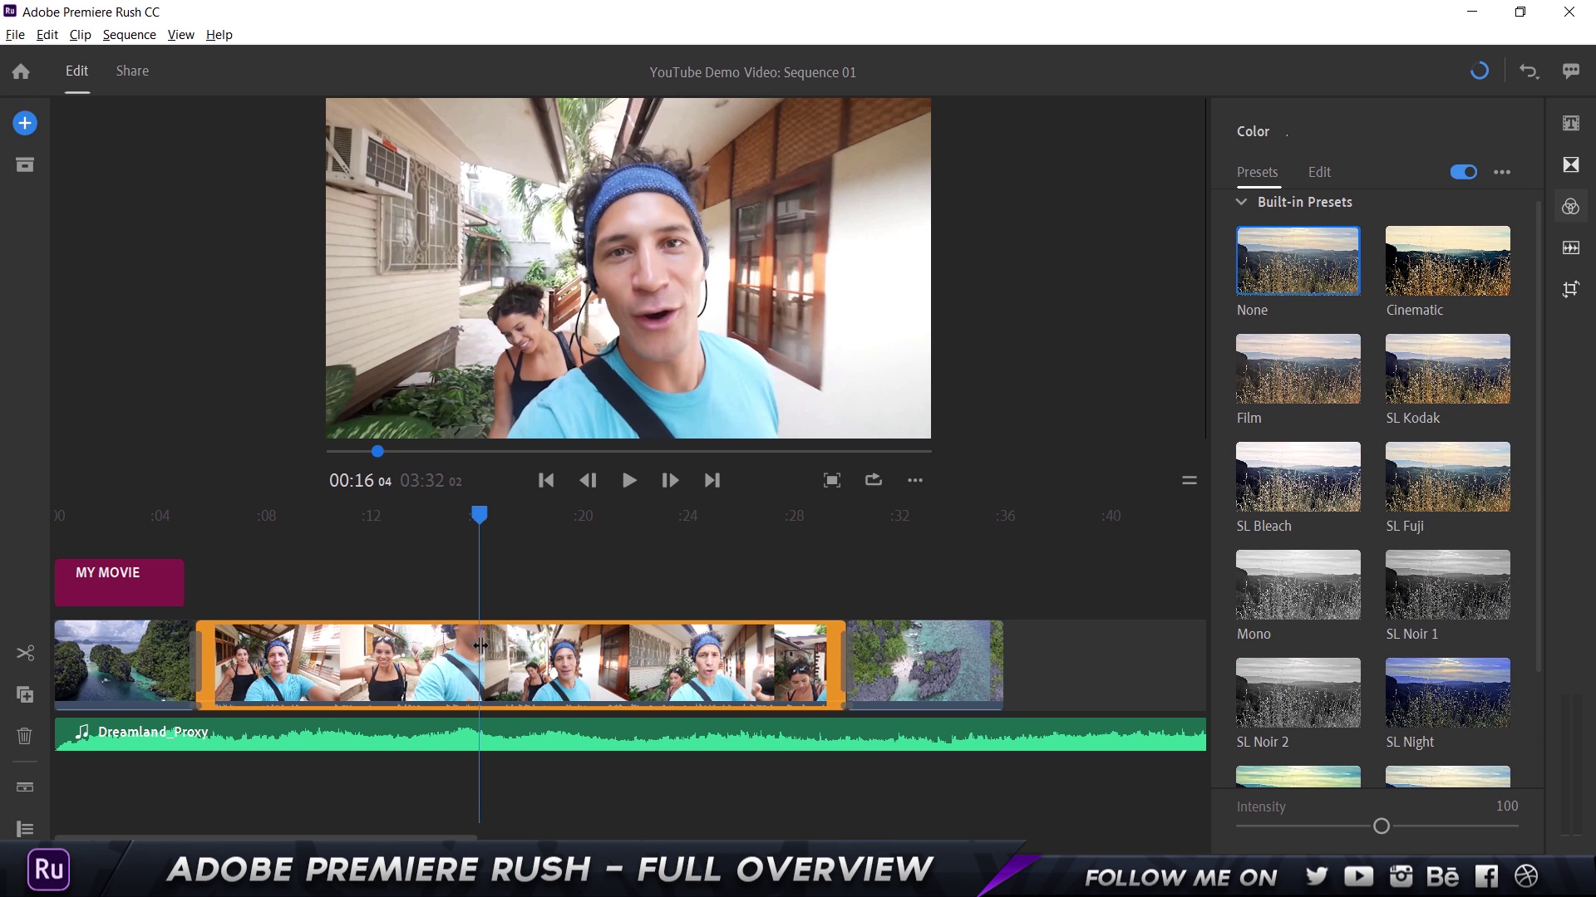
scroll(1446, 294, "up", 1)
left_click(1447, 295)
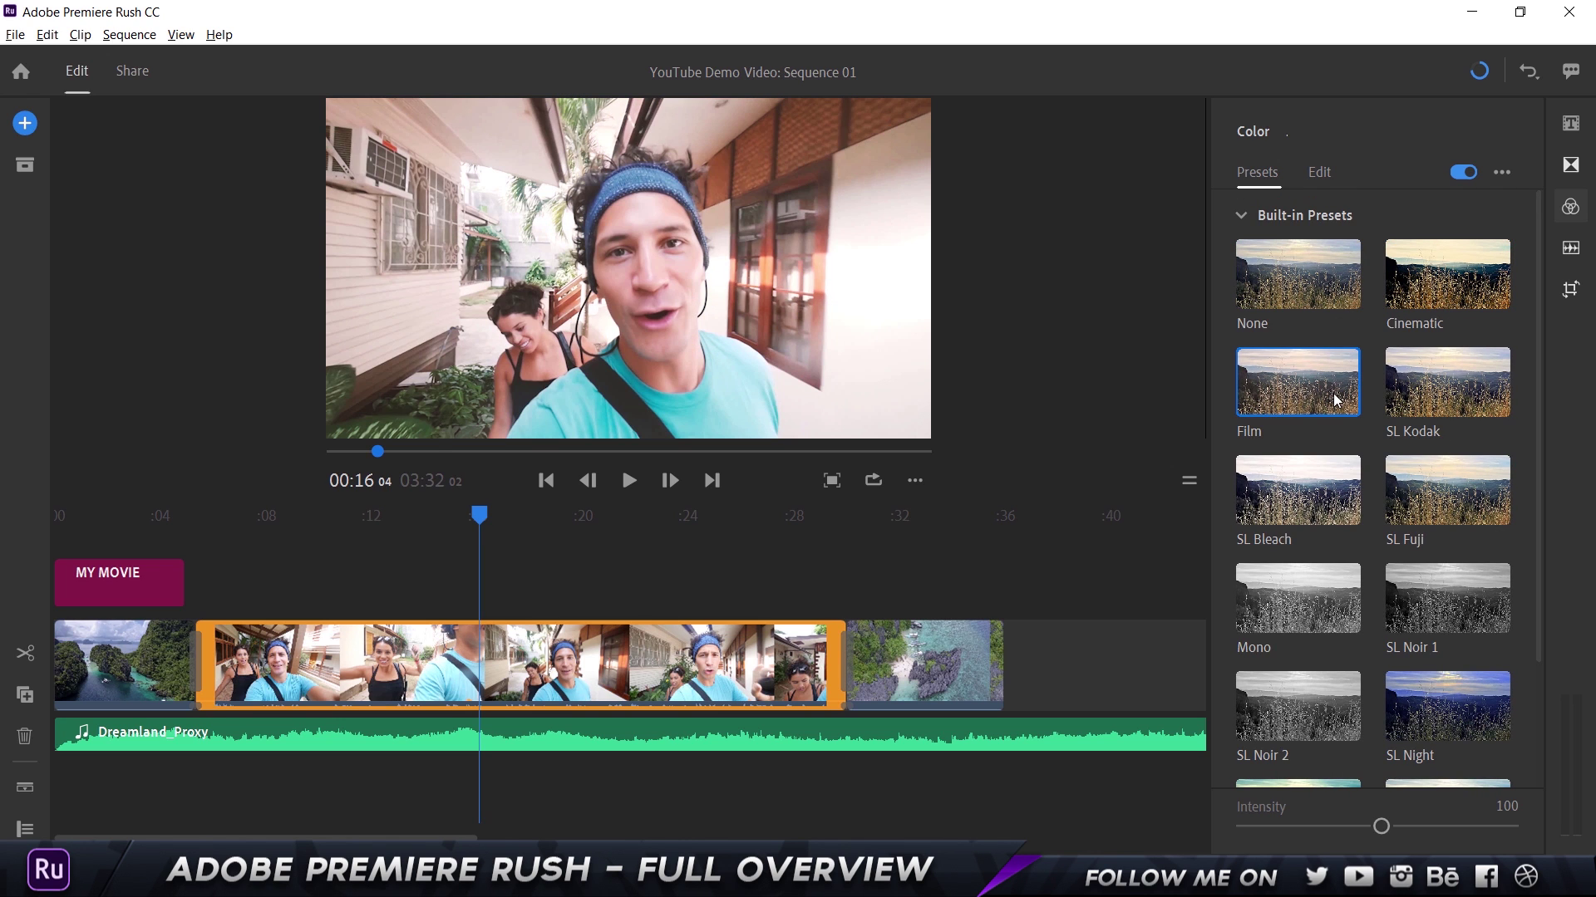
left_click(1437, 396)
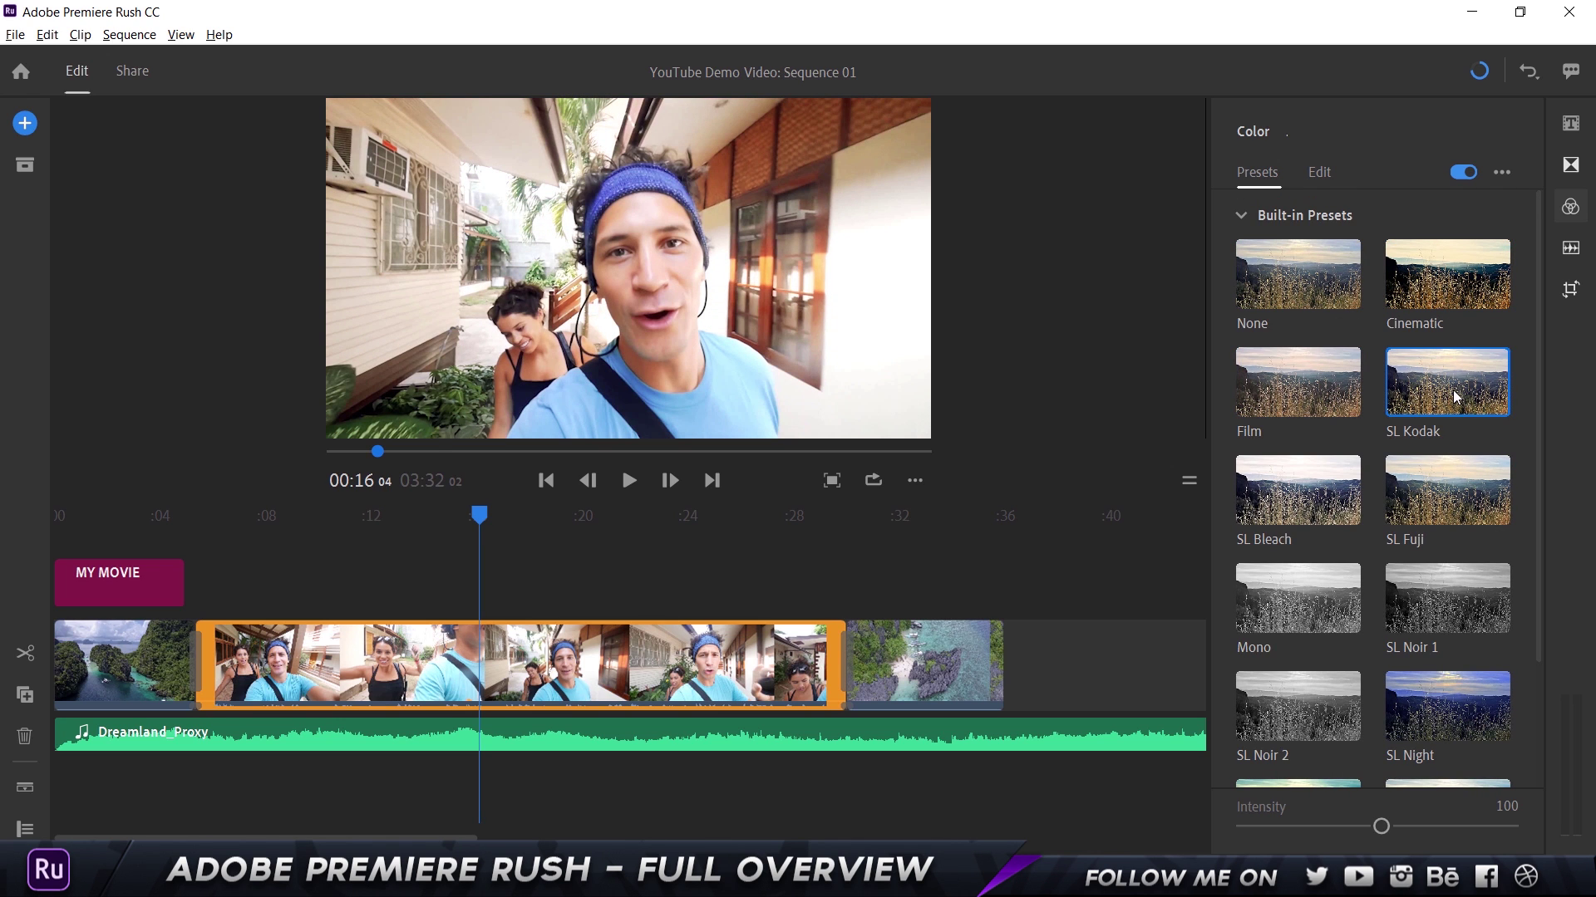
left_click(1432, 499)
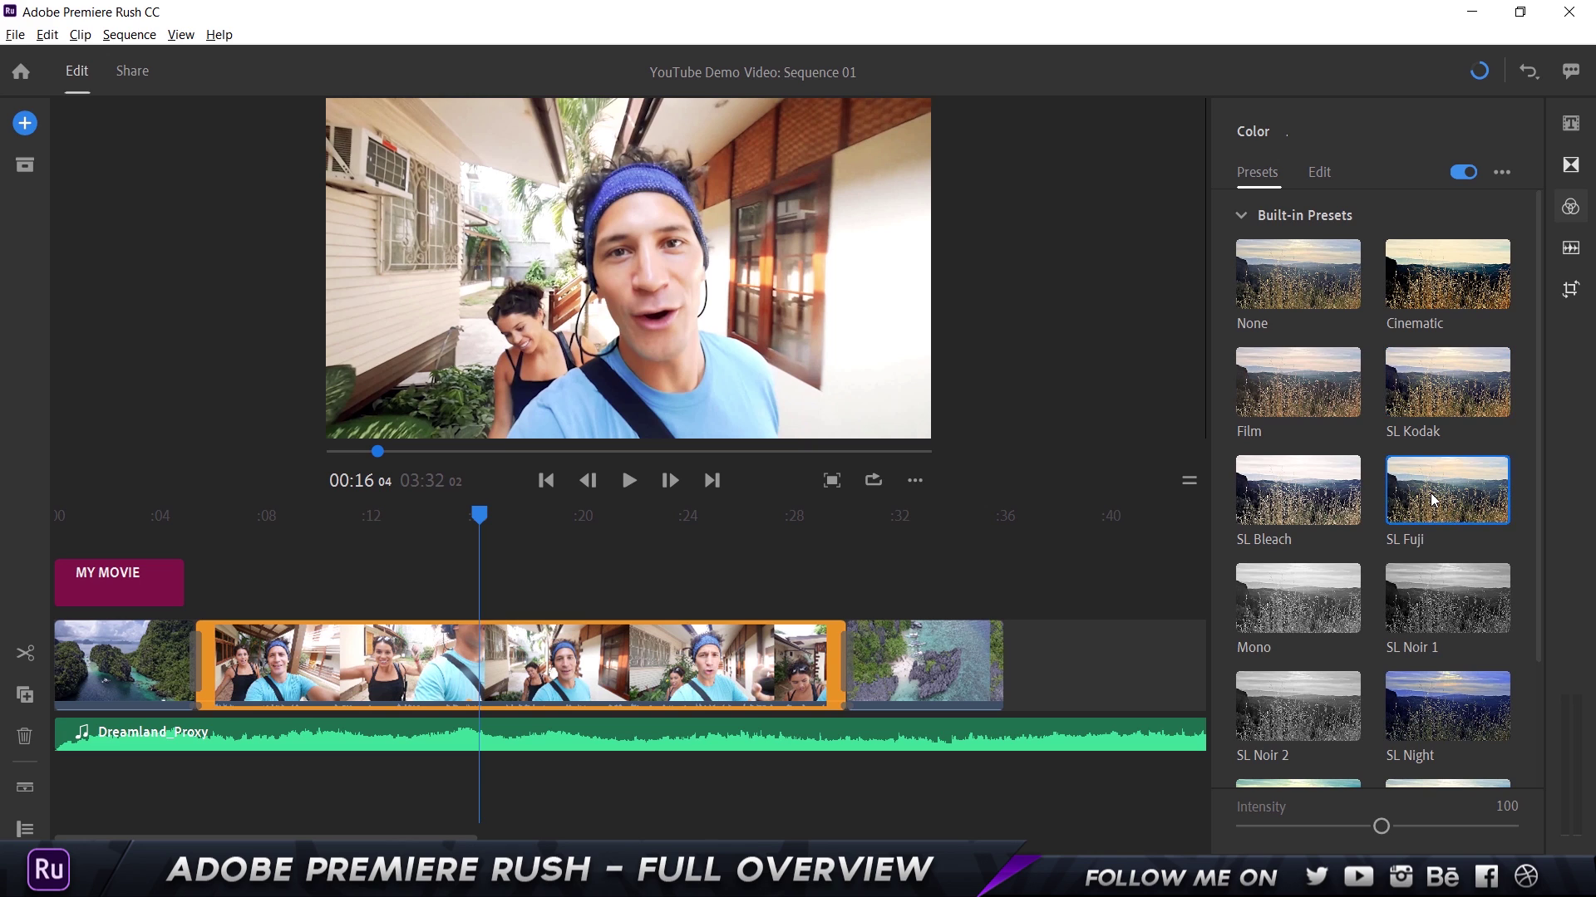
left_click(1441, 383)
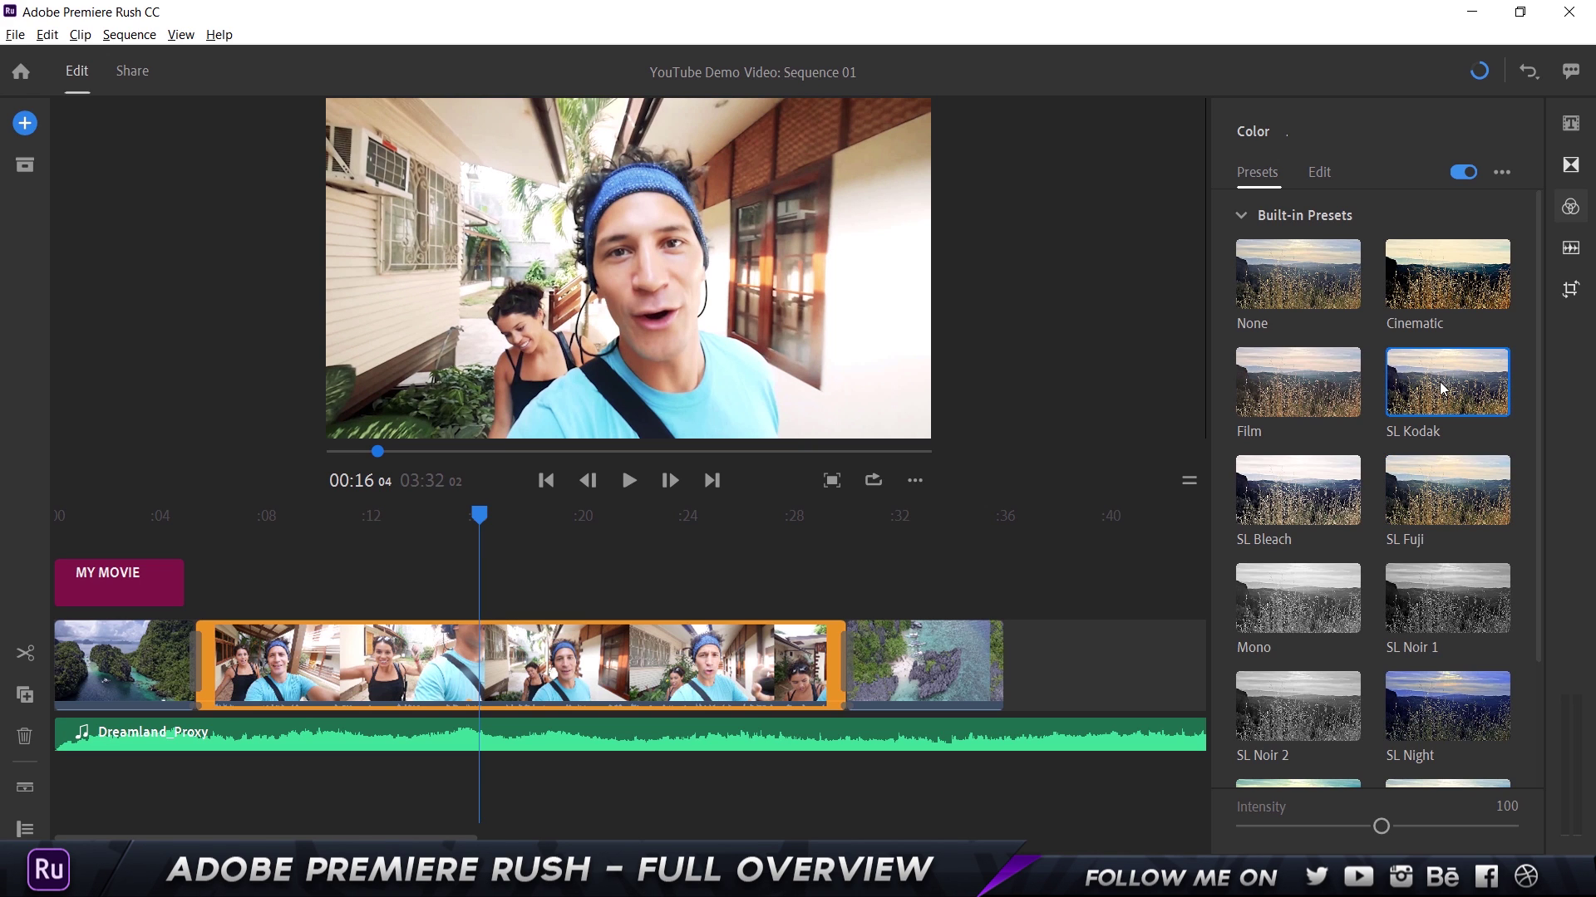
mouse_move(1382, 827)
left_mouse_down()
mouse_move(1453, 829)
mouse_move(1333, 828)
mouse_move(1392, 826)
left_mouse_up()
Set the second clip's Exposure to -0.24, Contrast 67, Highlights -9, Shadows -20, Temp 13, Tint -9, Vibrance 47 and Saturation 109
left_click(1316, 171)
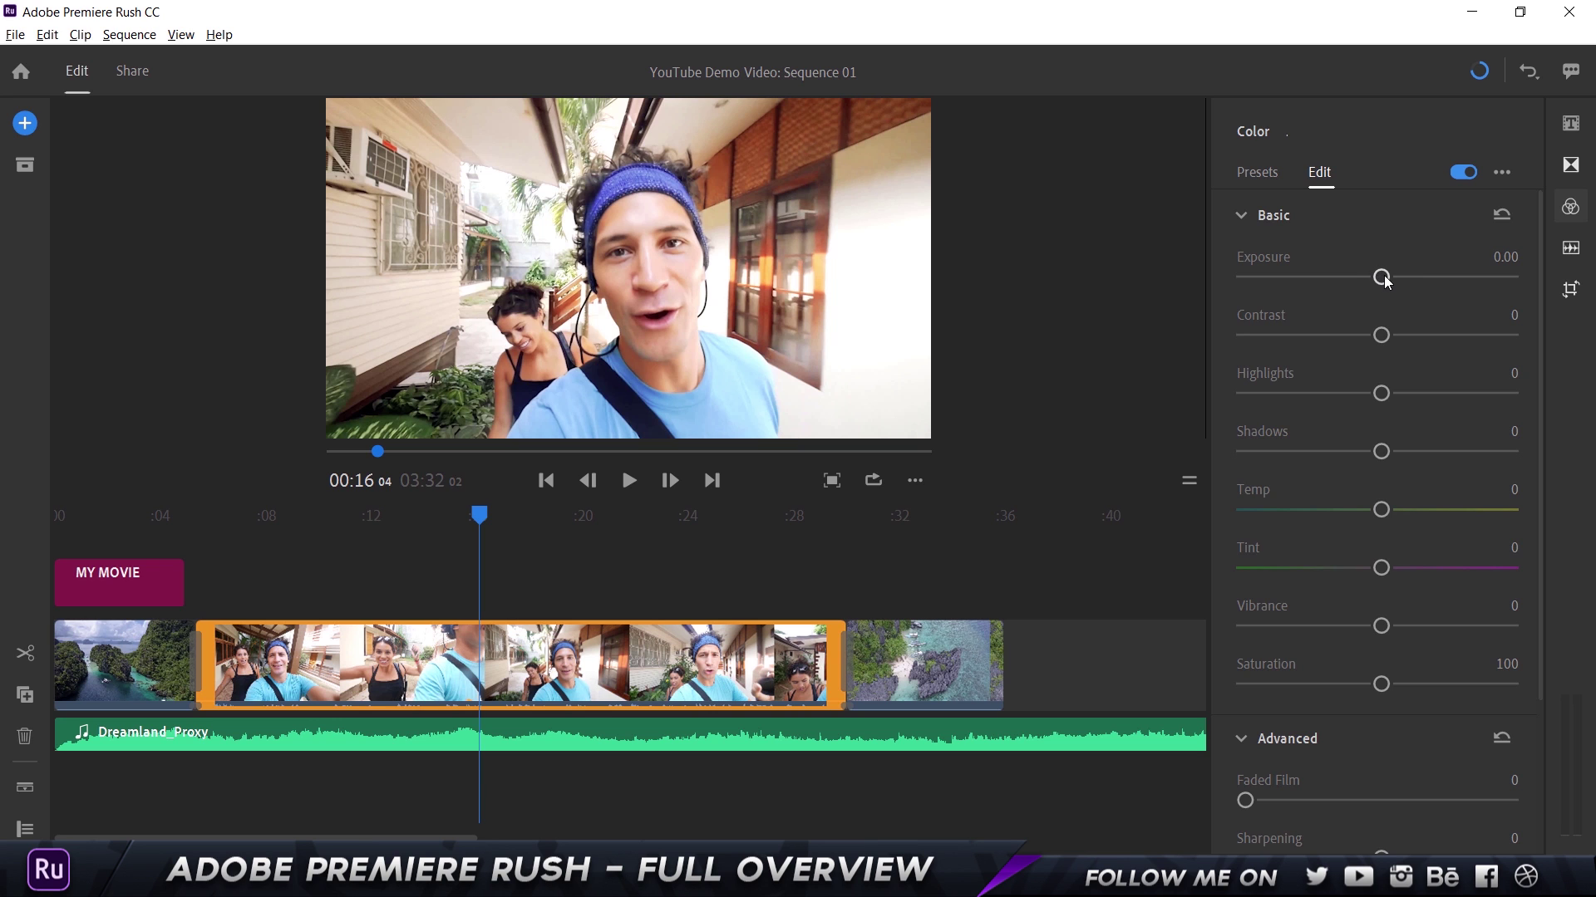
mouse_move(1381, 277)
left_mouse_down()
mouse_move(1408, 276)
mouse_move(1348, 276)
mouse_move(1371, 277)
left_mouse_up()
left_click_drag(1381, 336, 1470, 334)
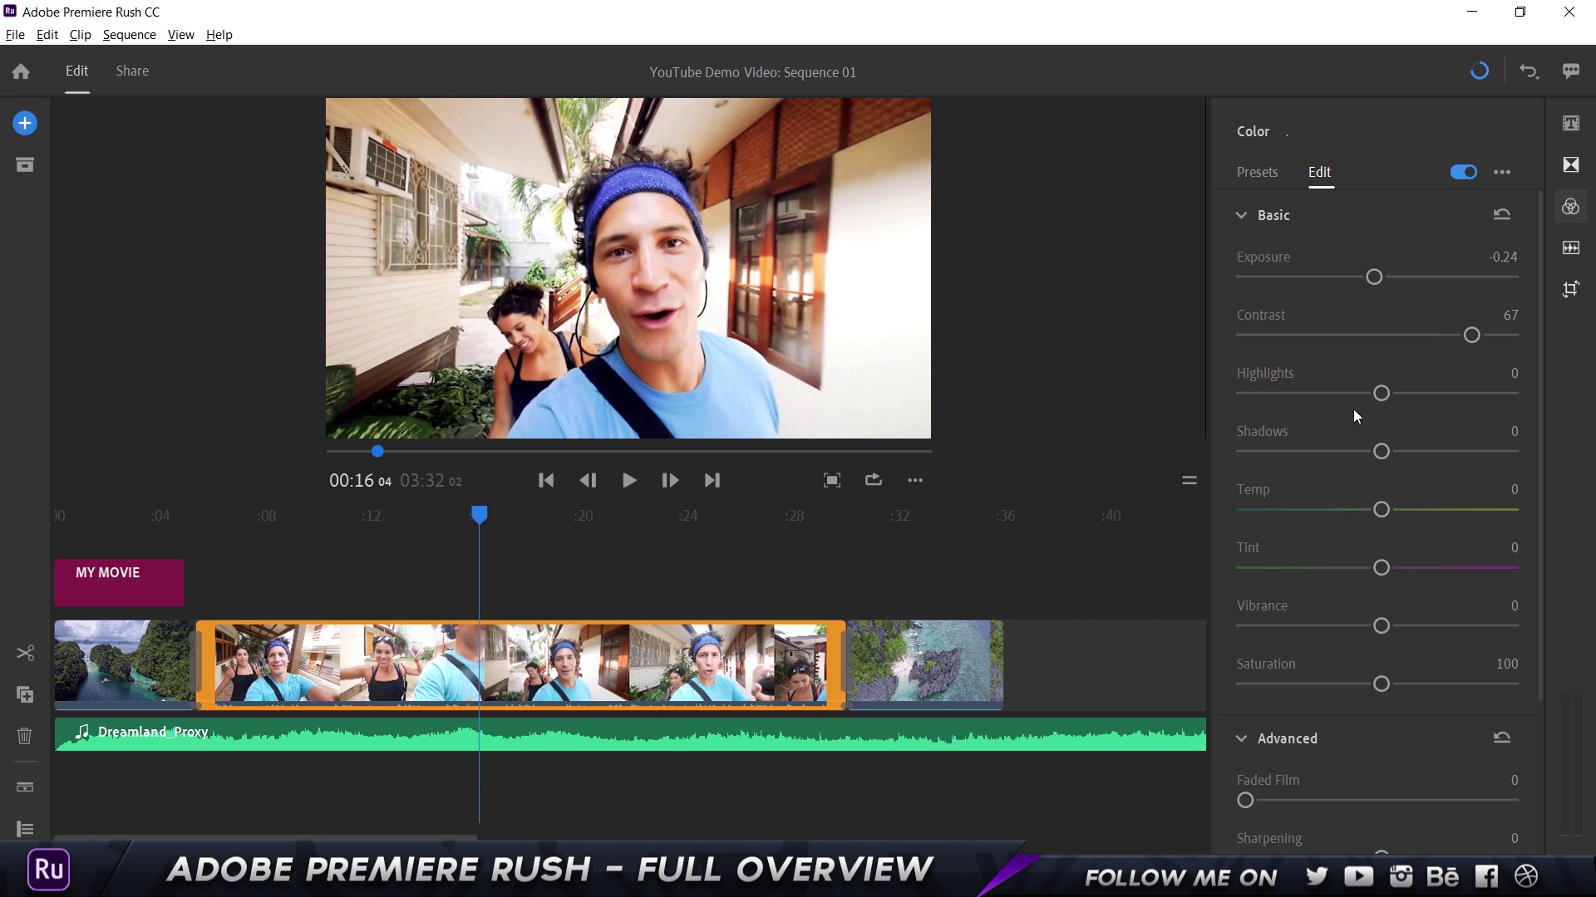
mouse_move(1381, 393)
left_mouse_down()
mouse_move(1434, 388)
mouse_move(1368, 393)
left_mouse_up()
mouse_move(1362, 449)
left_mouse_down()
mouse_move(1335, 449)
mouse_move(1352, 450)
left_mouse_up()
mouse_move(1396, 516)
left_mouse_down()
mouse_move(1412, 515)
mouse_move(1398, 510)
left_mouse_up()
mouse_move(1381, 568)
left_mouse_down()
mouse_move(1323, 566)
mouse_move(1368, 567)
left_mouse_up()
left_click_drag(1381, 626, 1445, 627)
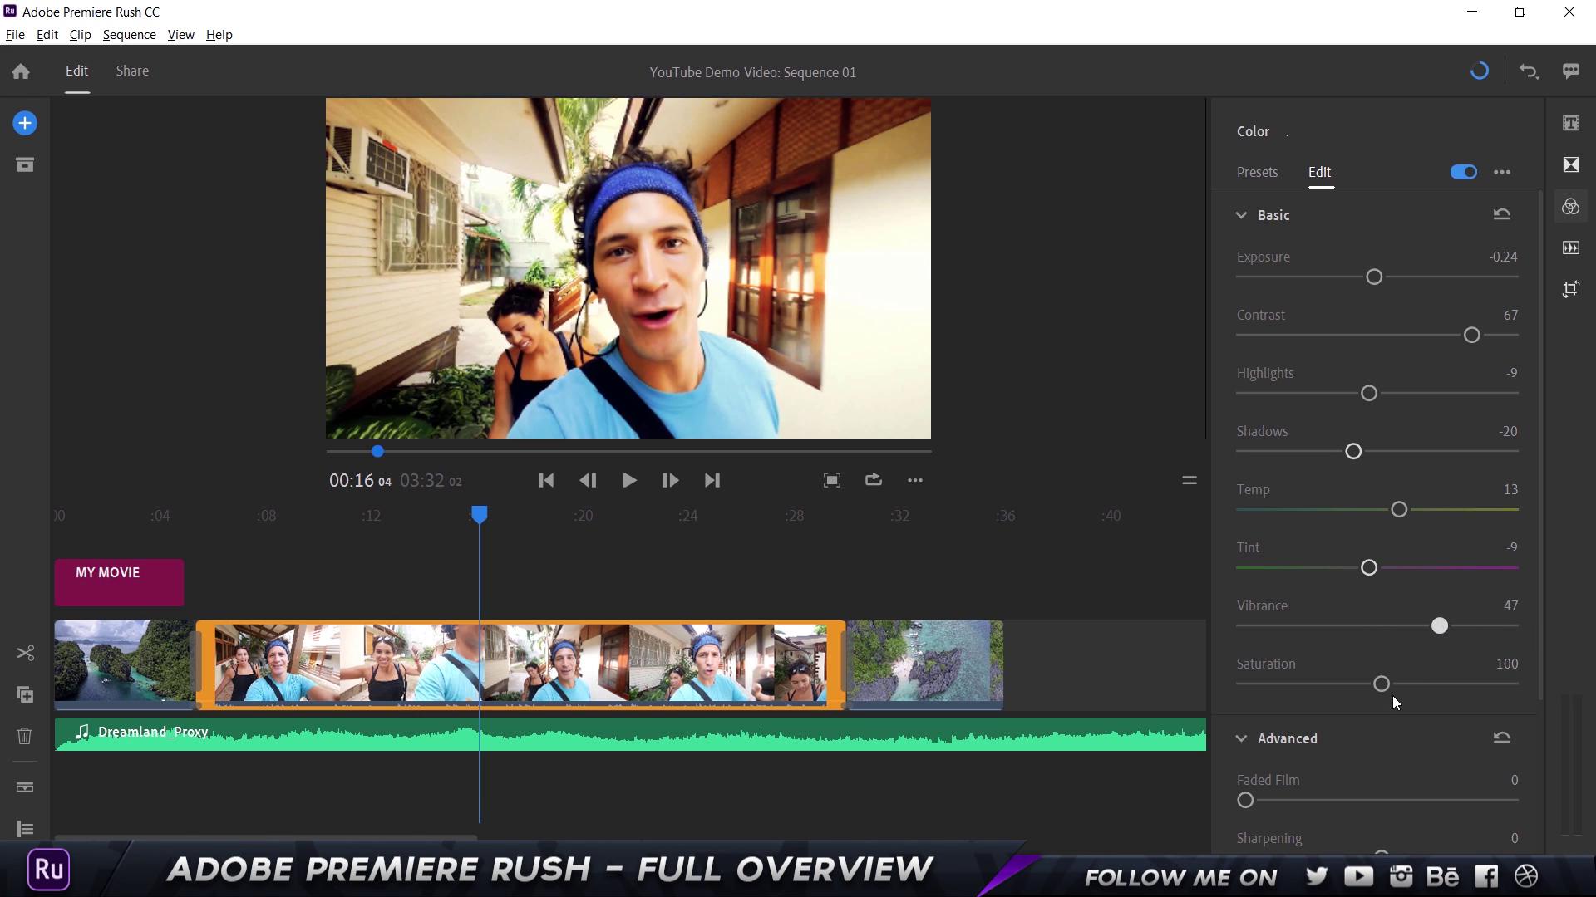
mouse_move(1381, 684)
left_mouse_down()
mouse_move(1404, 681)
mouse_move(1386, 680)
left_mouse_up()
Set the second clip's Sharpening to 32, Vignette Amount to -0.61 and Vignette Feather to 65, leaving Faded Film at 0
scroll(1330, 698, "down", 1)
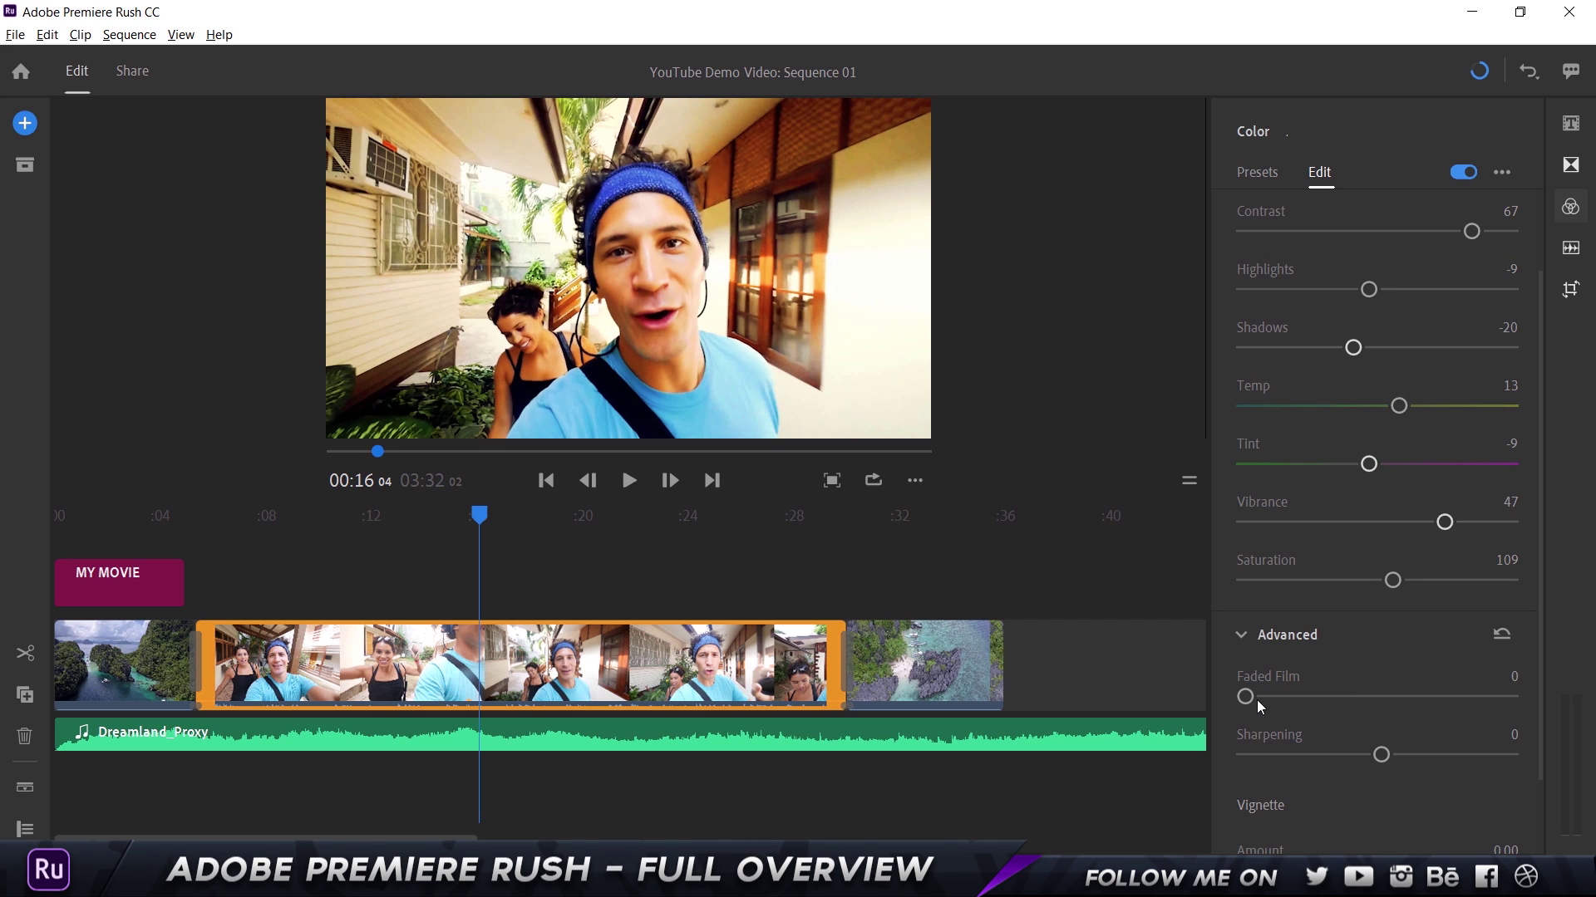
left_click_drag(1383, 755, 1420, 756)
left_click_drag(1244, 697, 1290, 747)
scroll(1290, 746, "down", 2)
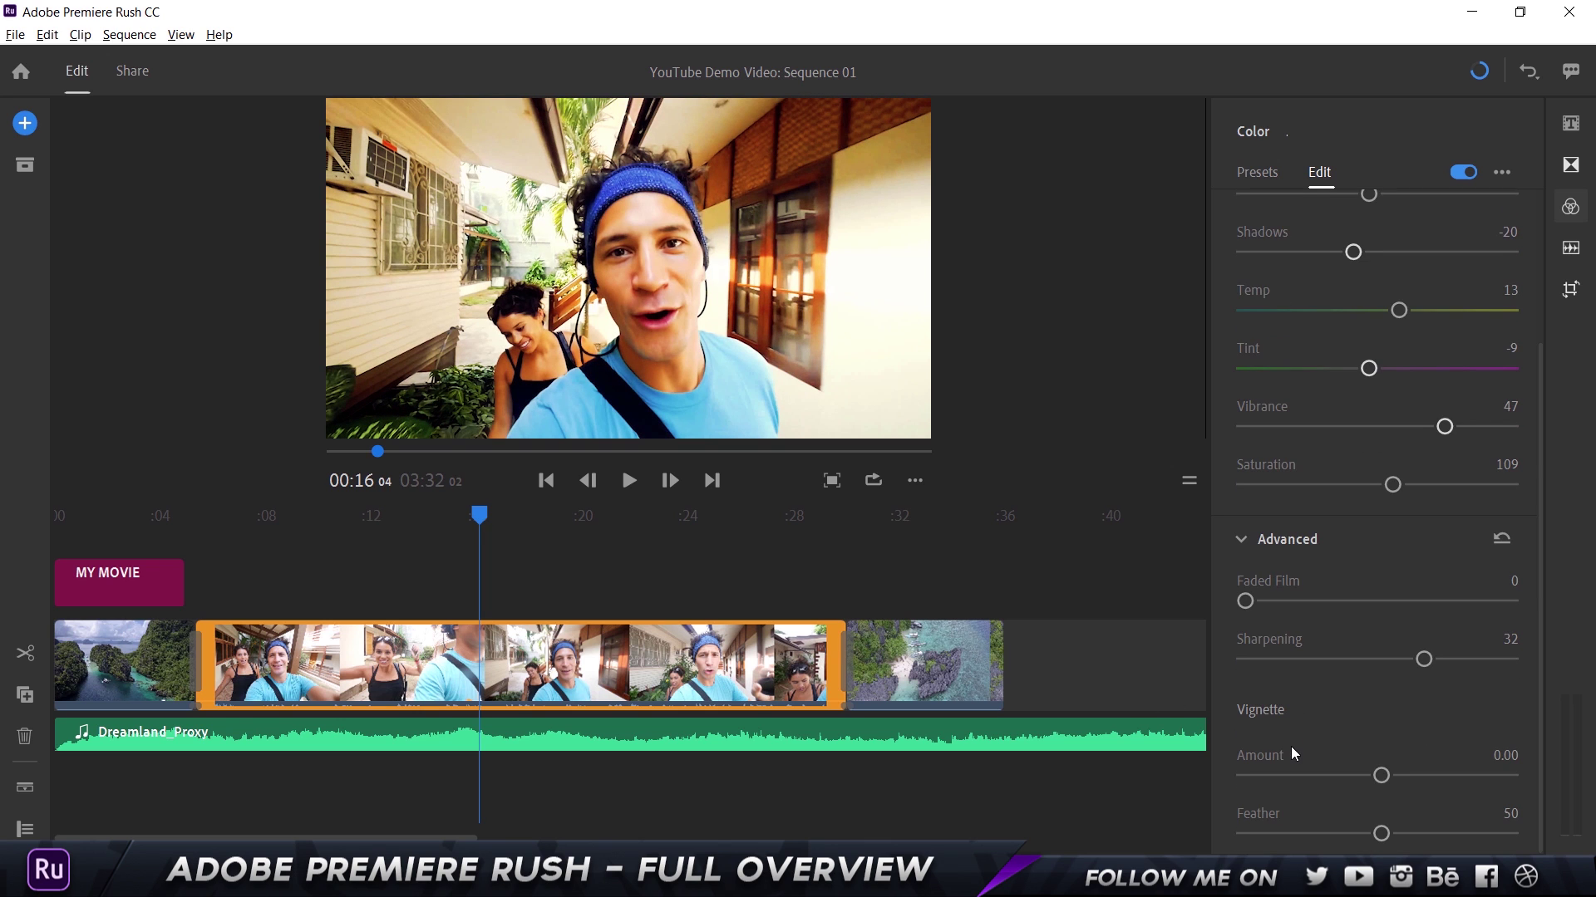
left_click_drag(1382, 777, 1348, 765)
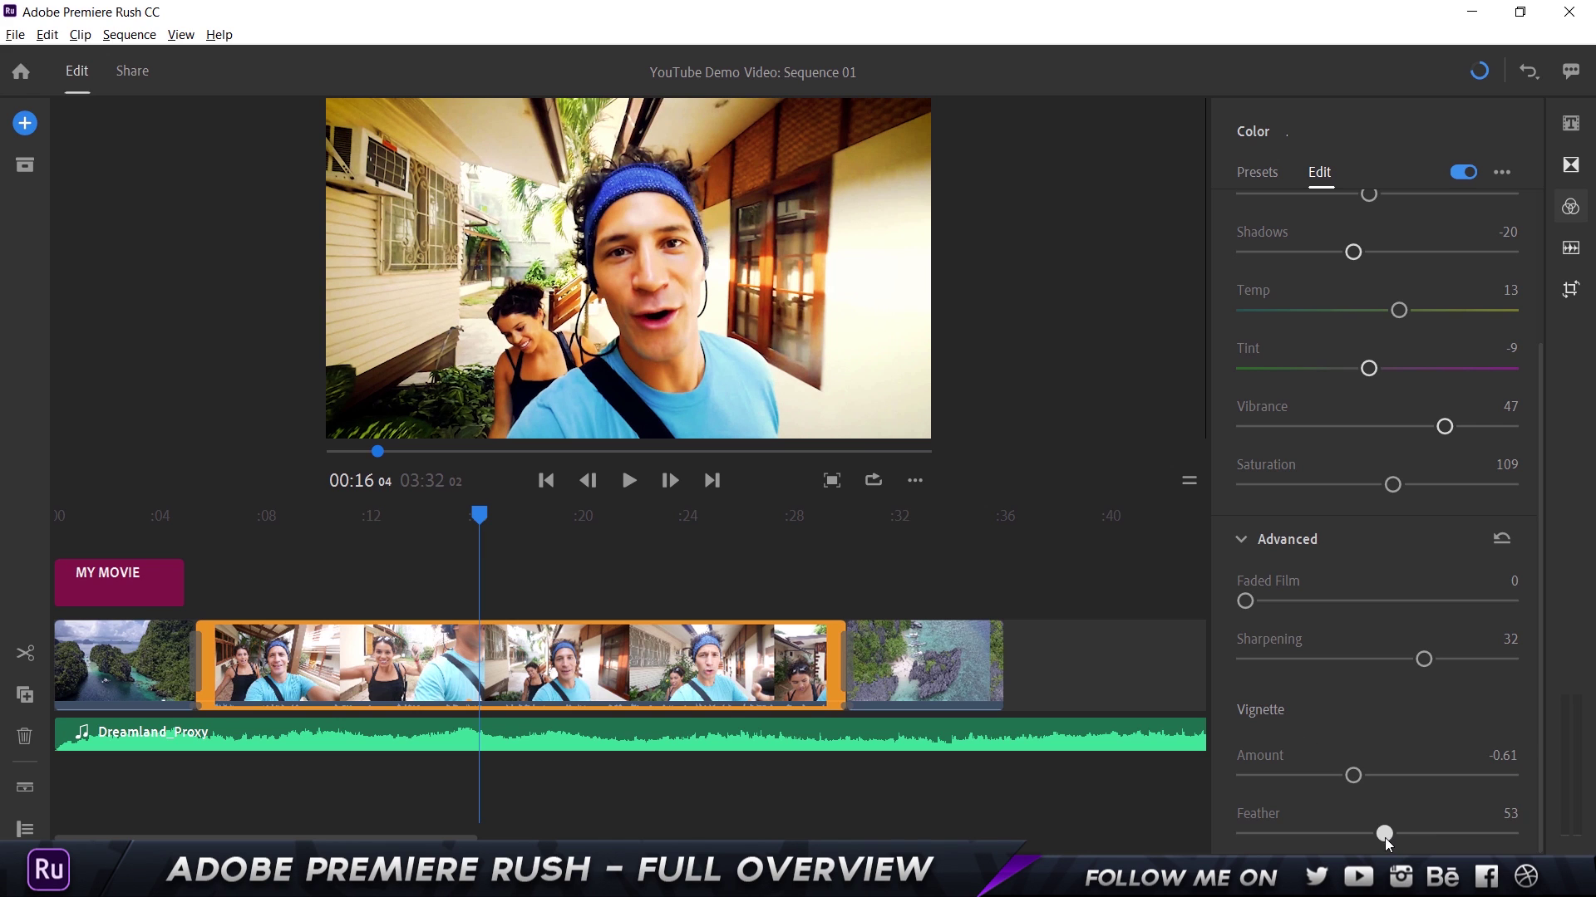
left_click_drag(1385, 837, 1421, 834)
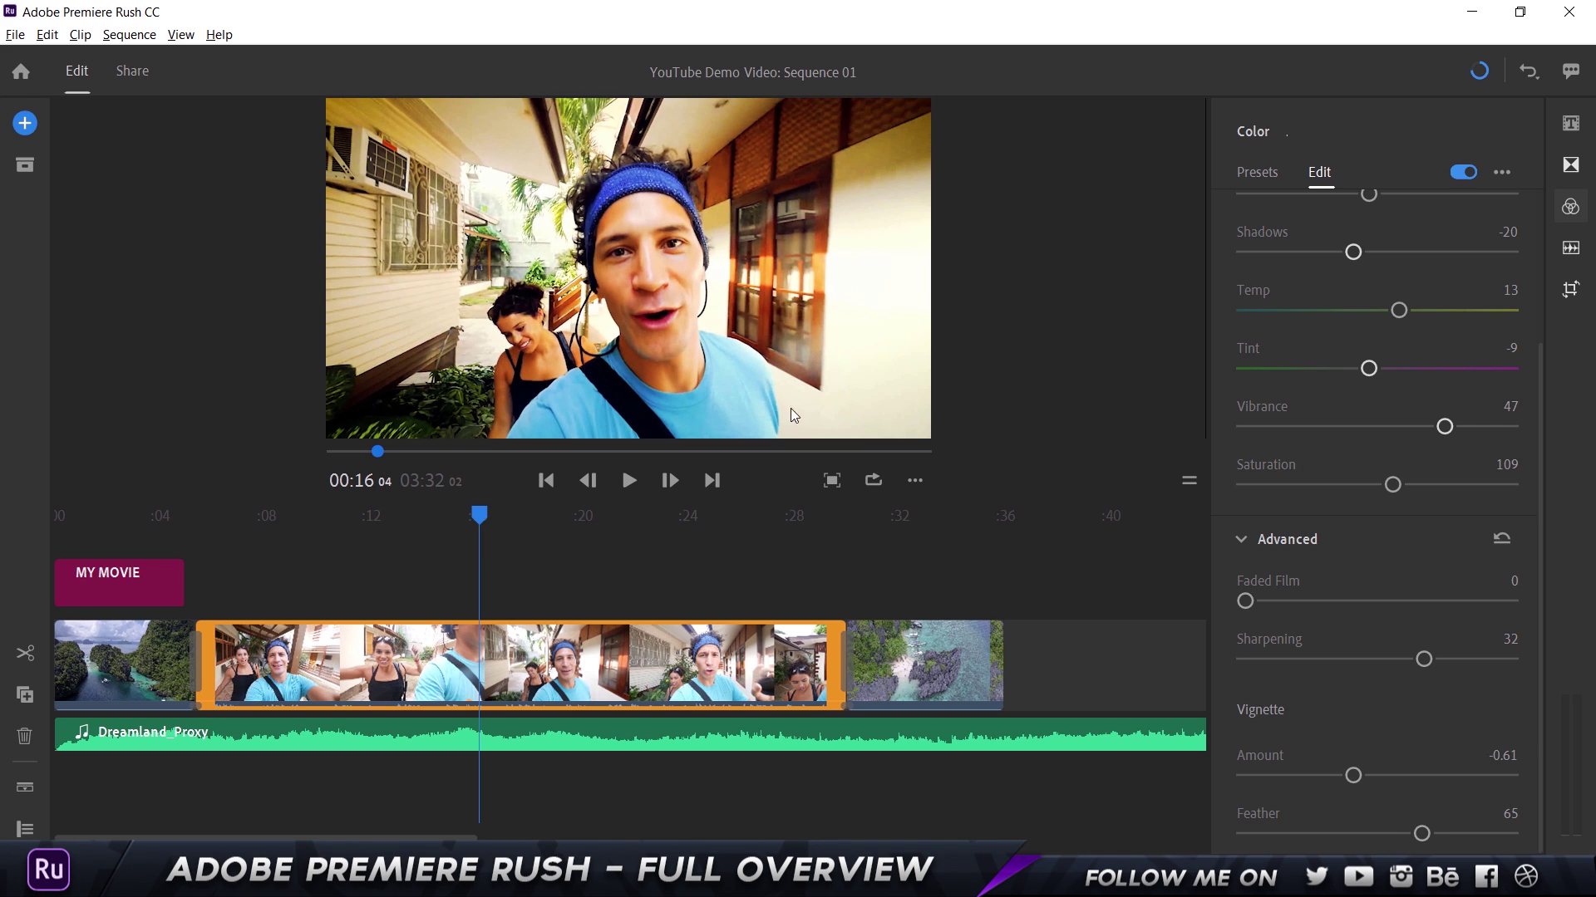
Compare the second clip with and without its color adjustments by switching them off and on
left_click(1463, 173)
left_click(1459, 173)
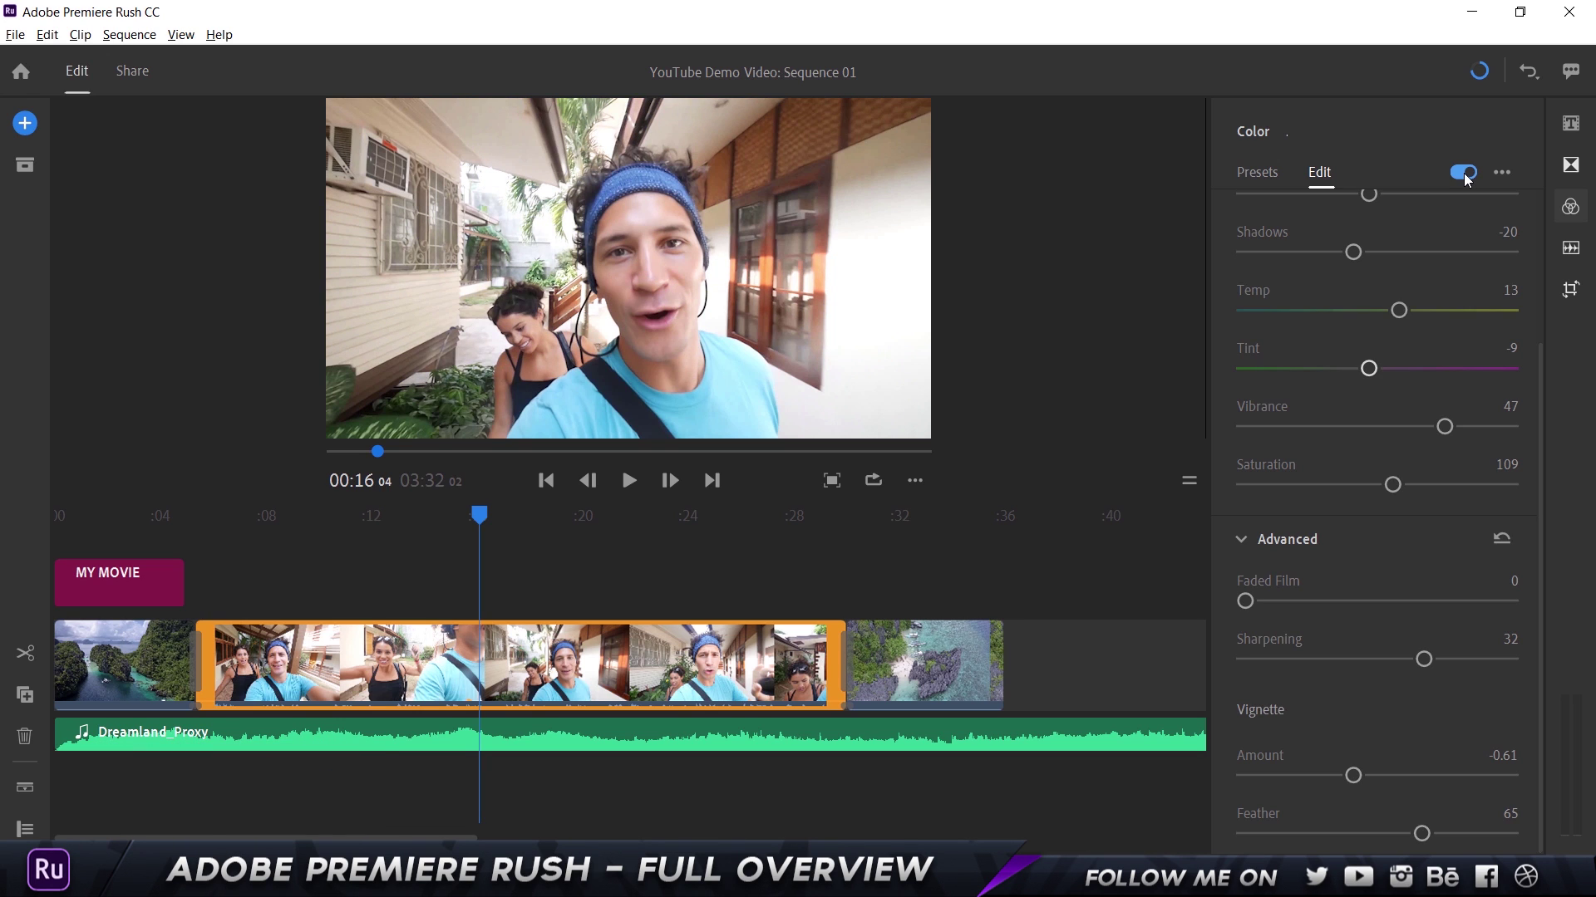
left_click(1459, 173)
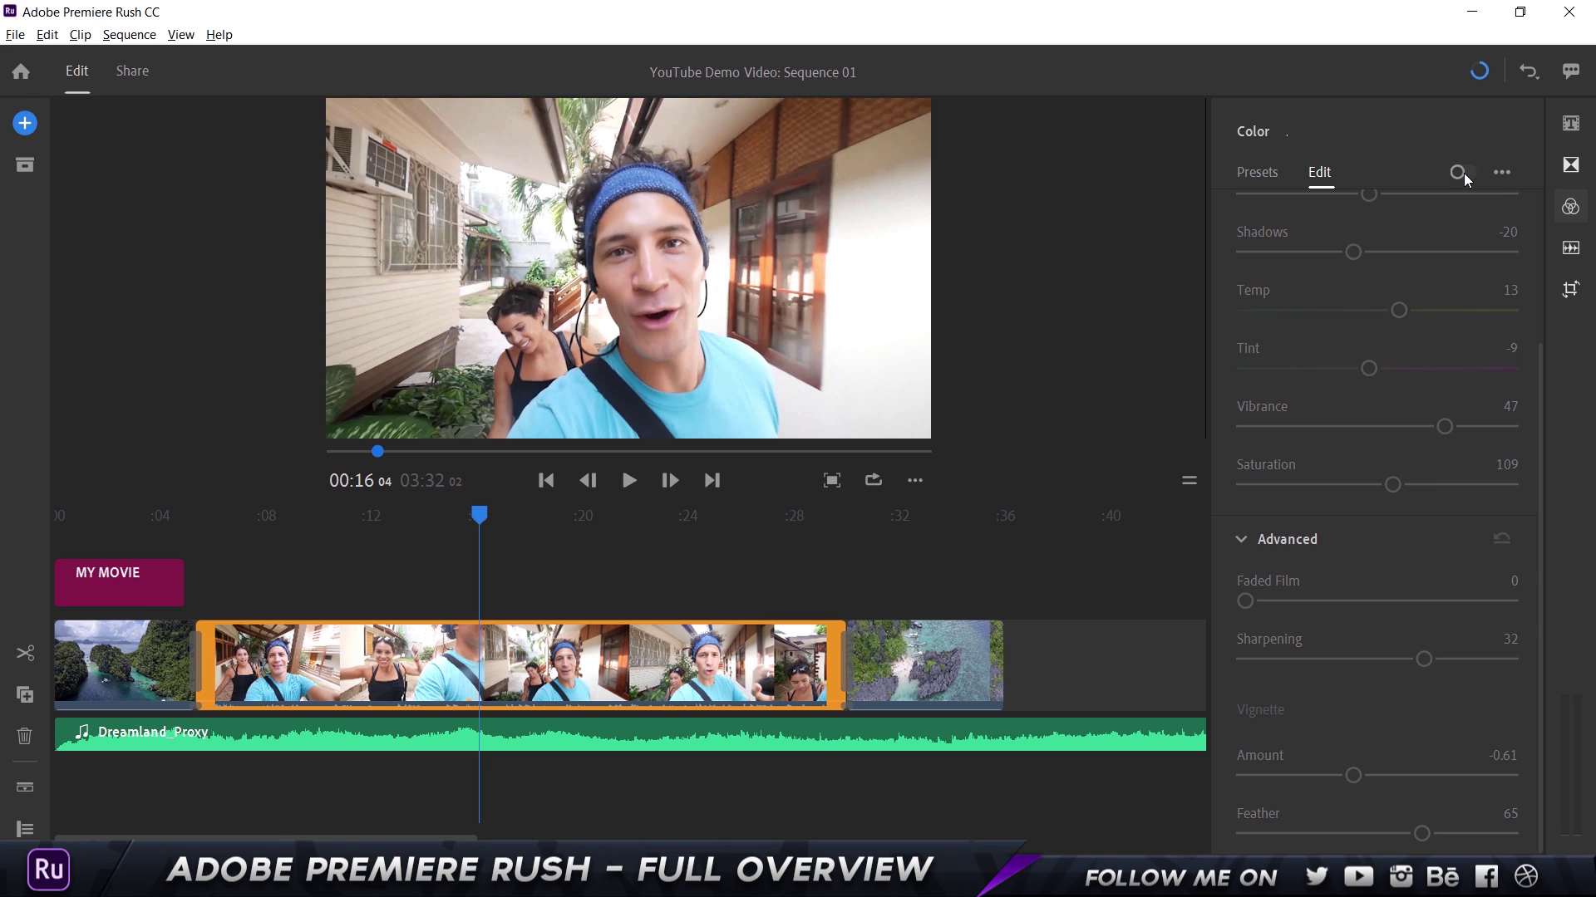
left_click(1464, 173)
Save the second clip's color adjustments as a custom preset named YouTube Preset
left_click(1500, 173)
left_click(1476, 218)
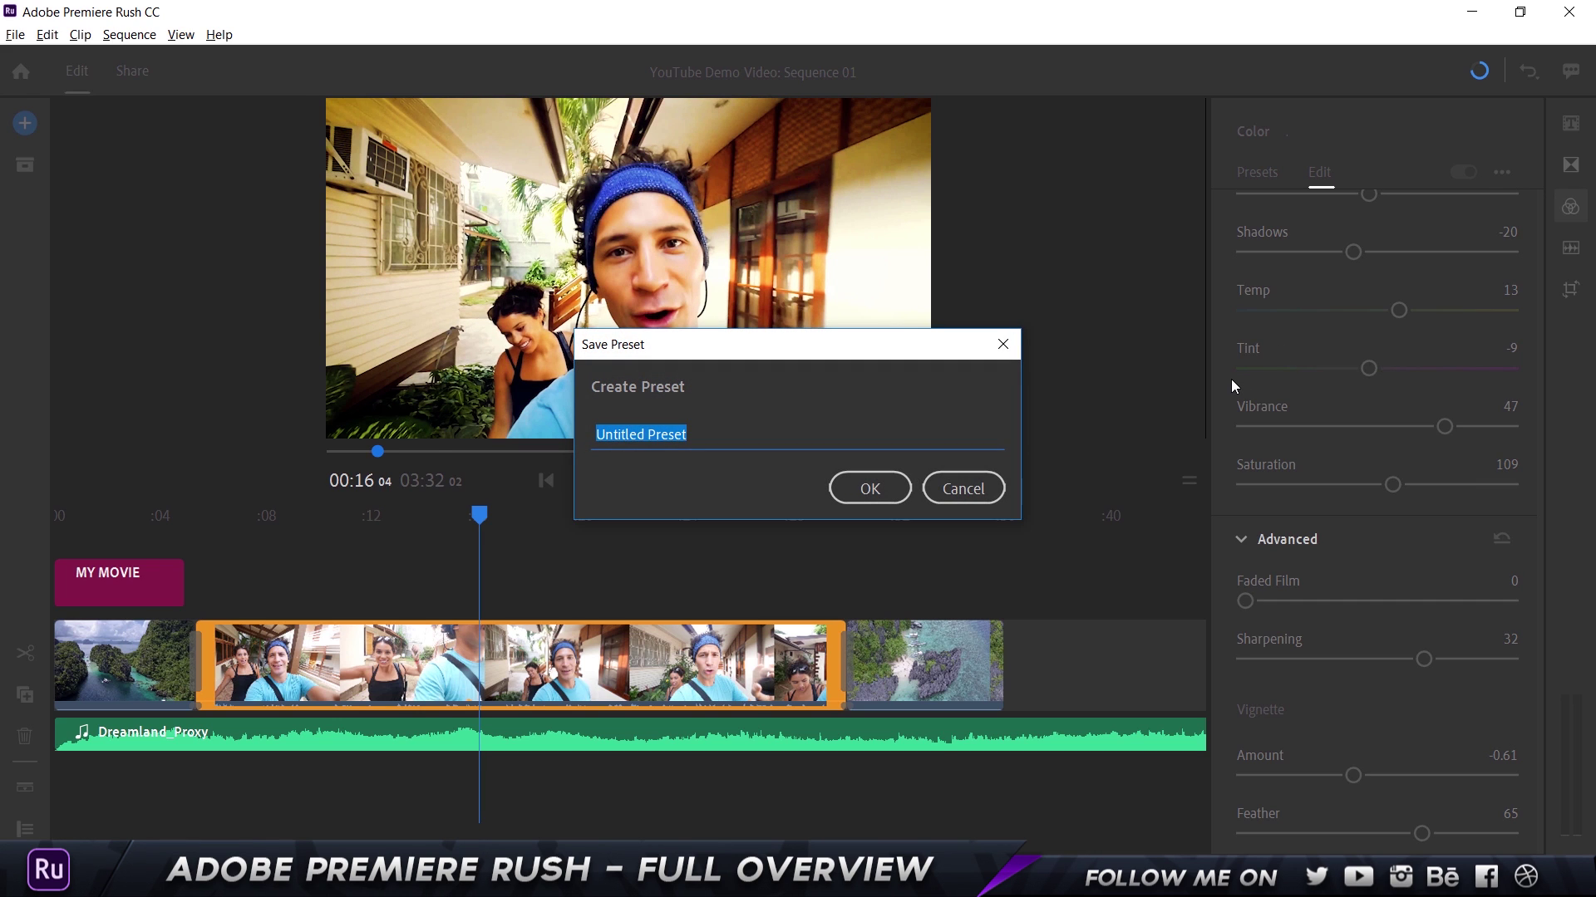
type("YouTube")
key("BackSpace")
key("BackSpace")
key("BackSpace")
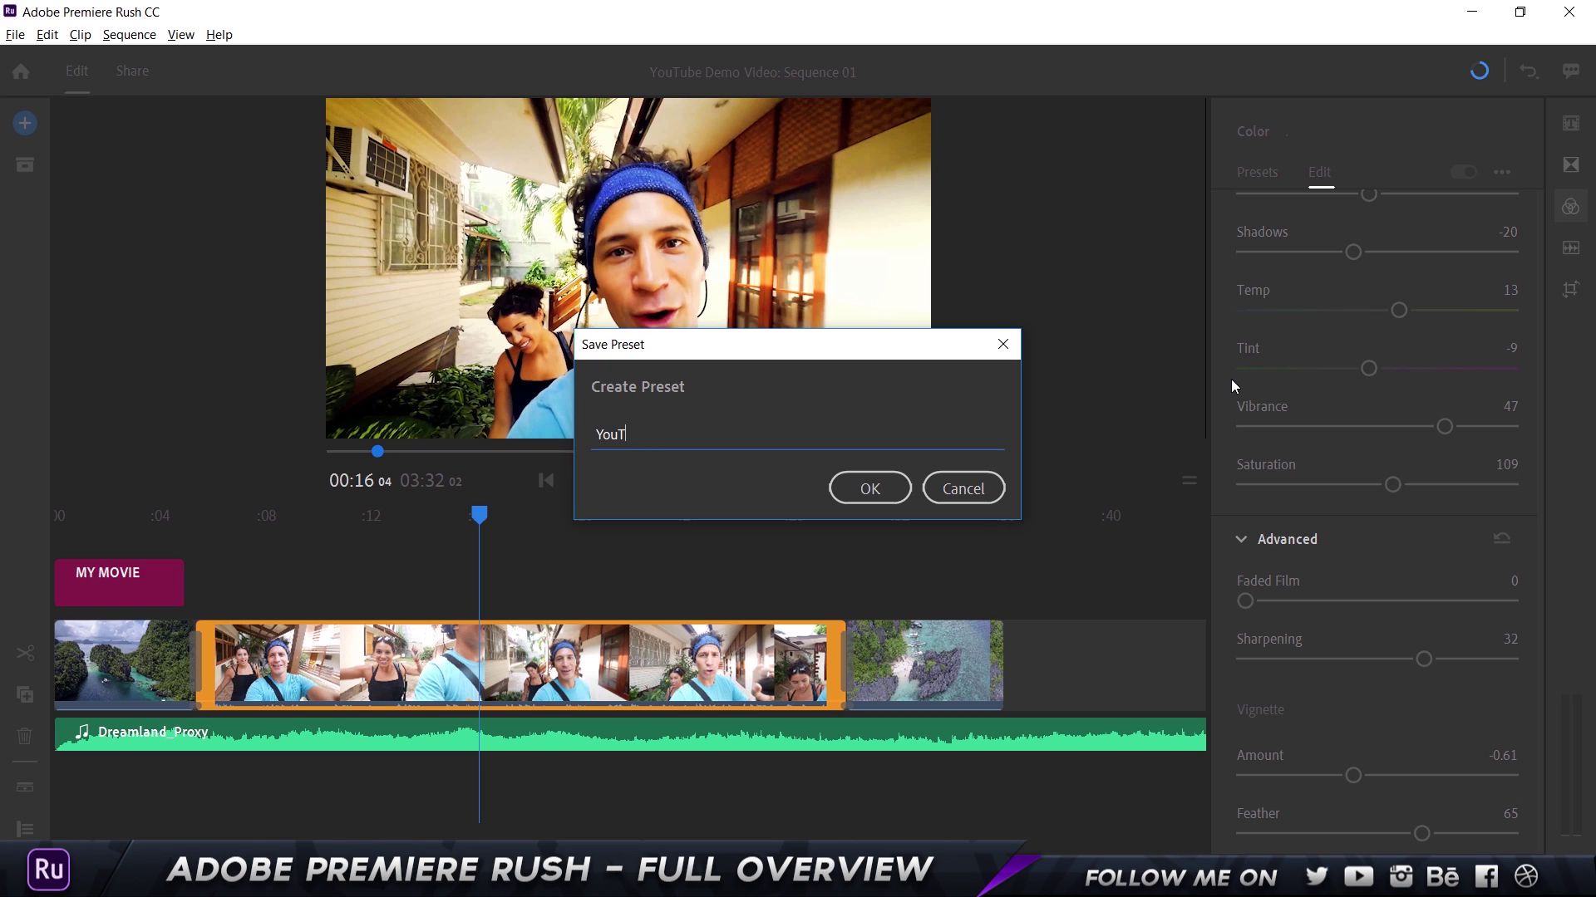
type("ube Presey")
key("BackSpace")
type("t")
key("Return")
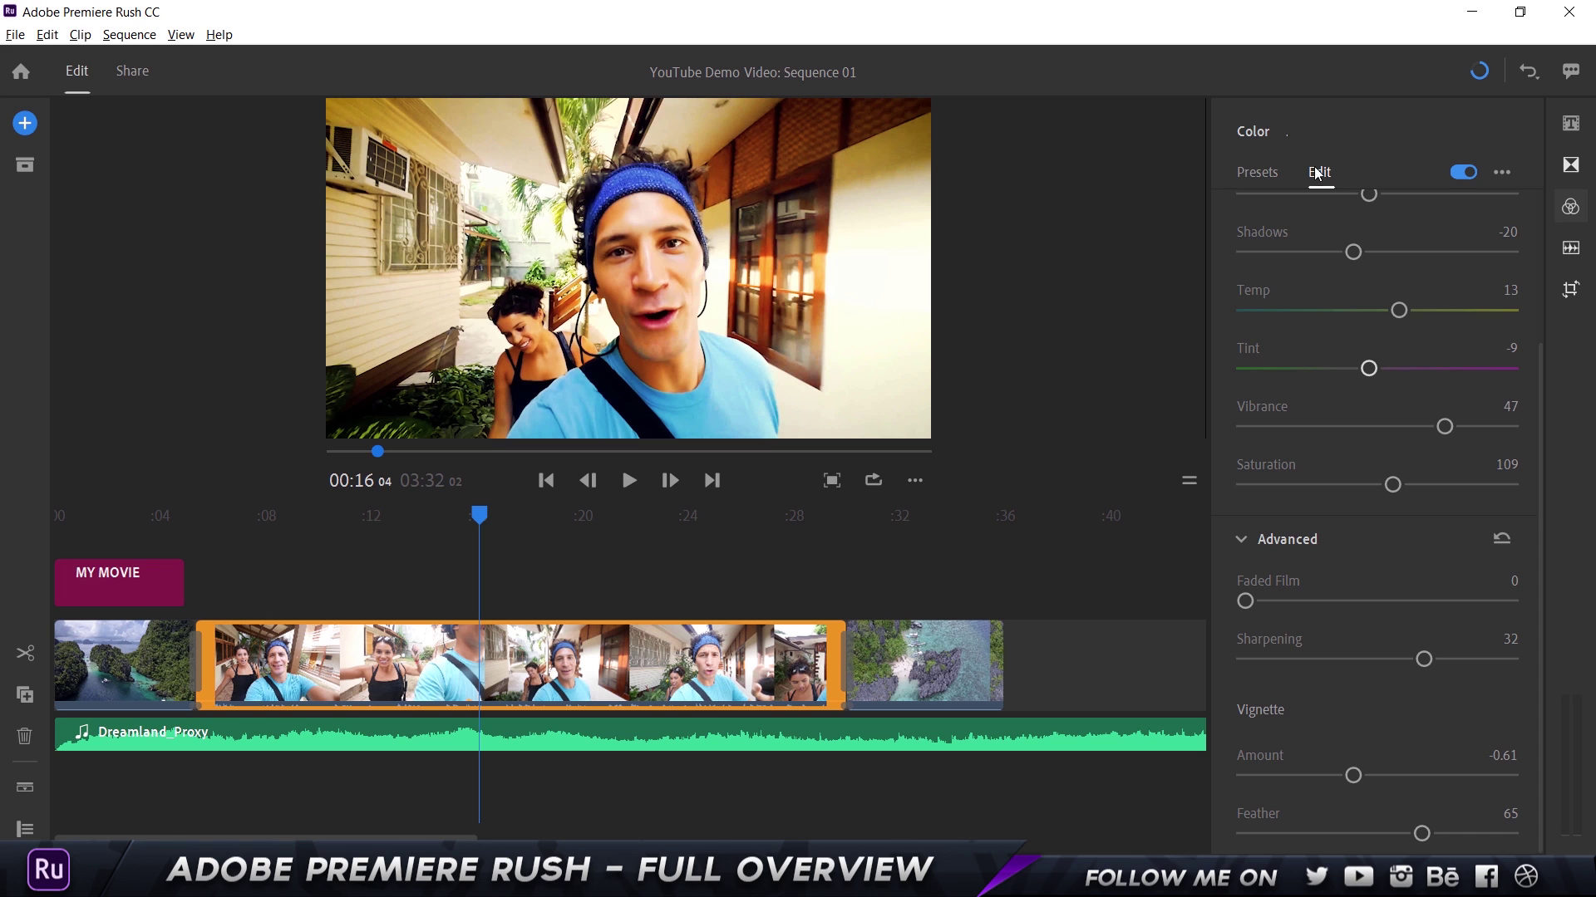
Apply the saved YouTube Preset to the third clip and the first clip
left_click(1263, 176)
scroll(1346, 605, "down", 3)
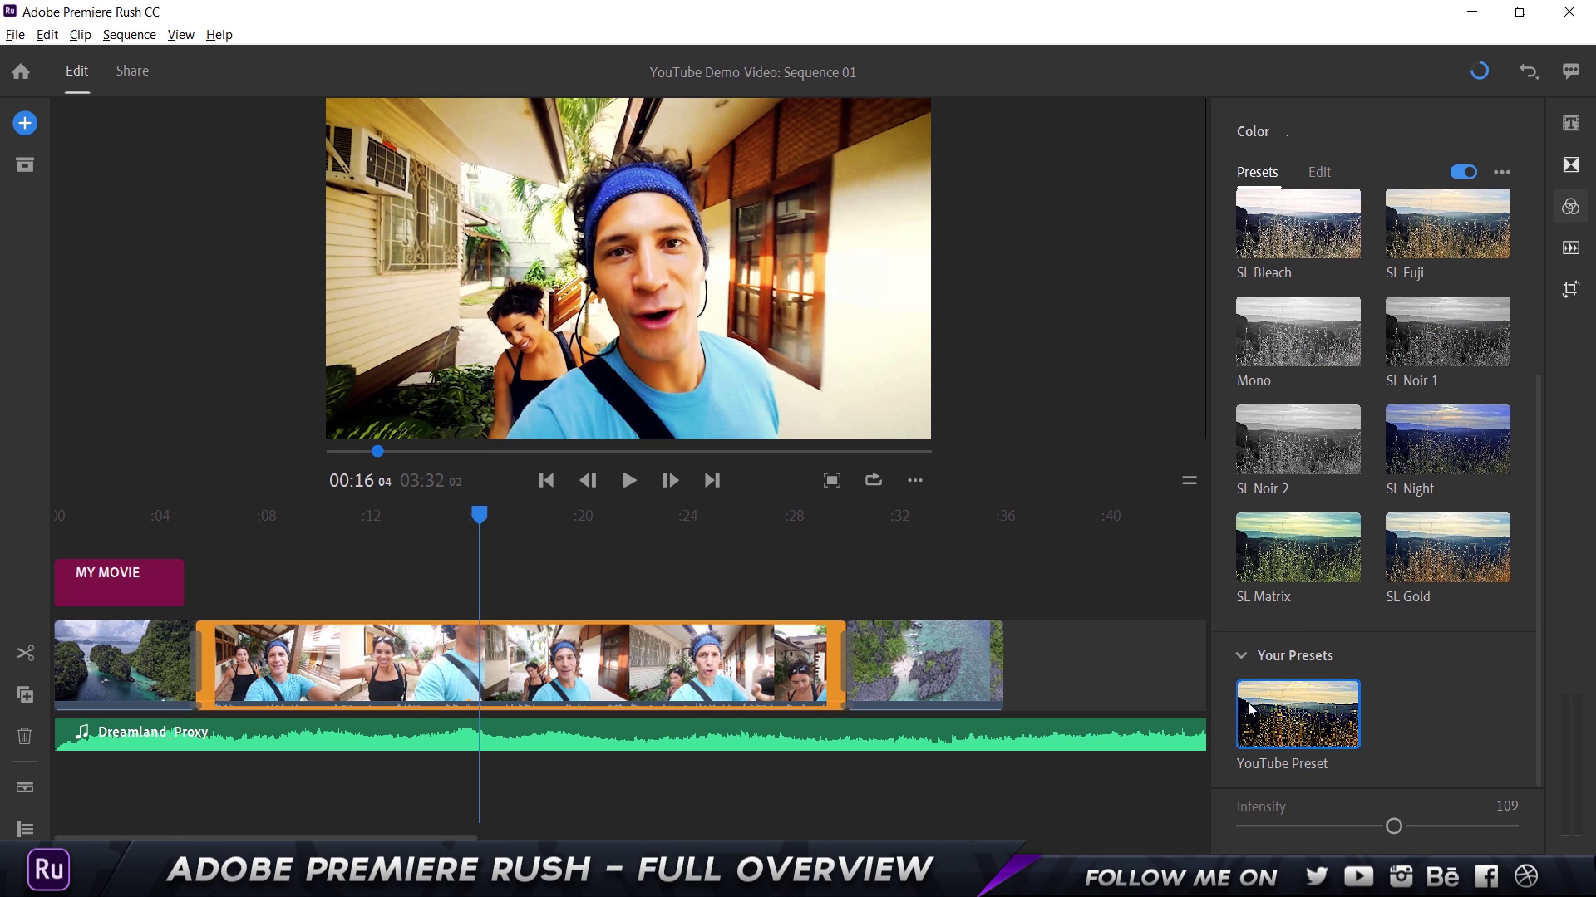
left_click(959, 660)
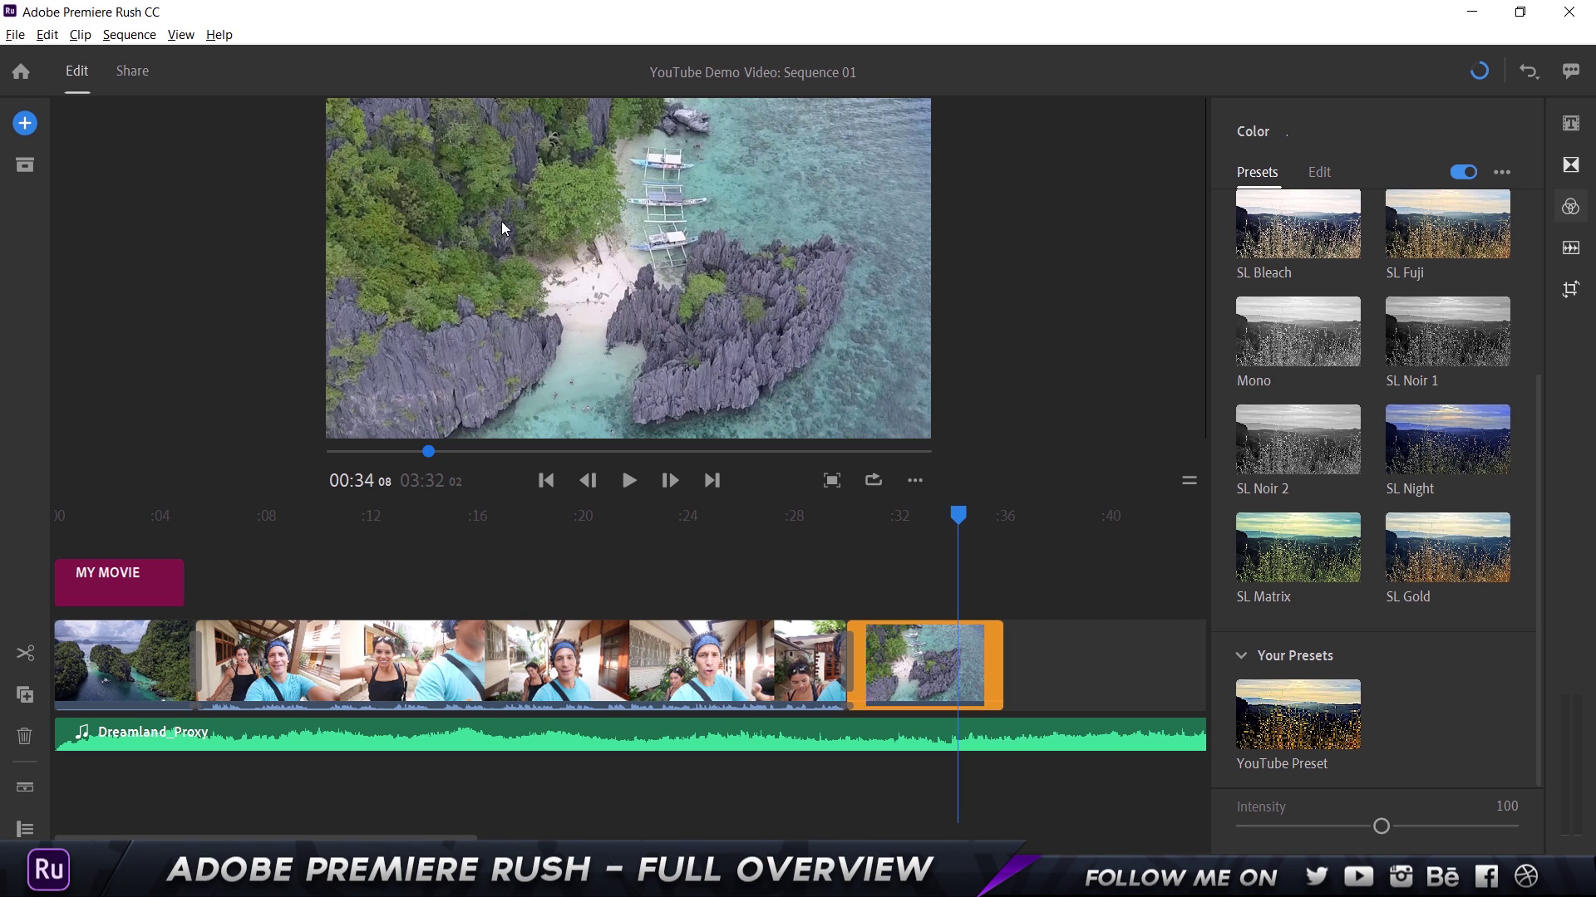
left_click(1291, 693)
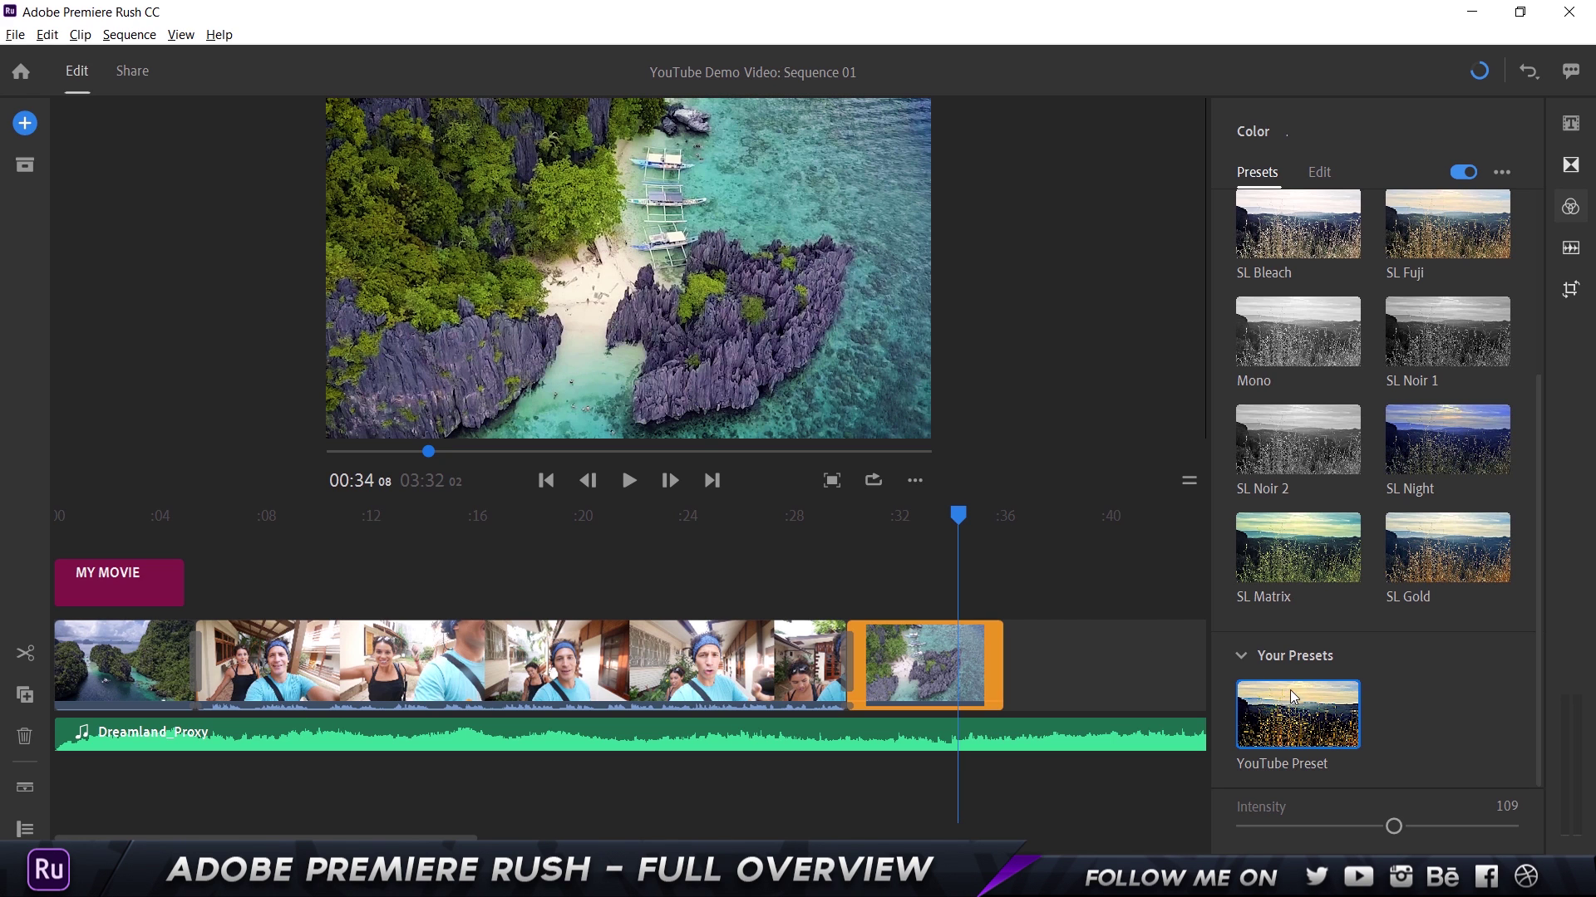
left_click(151, 677)
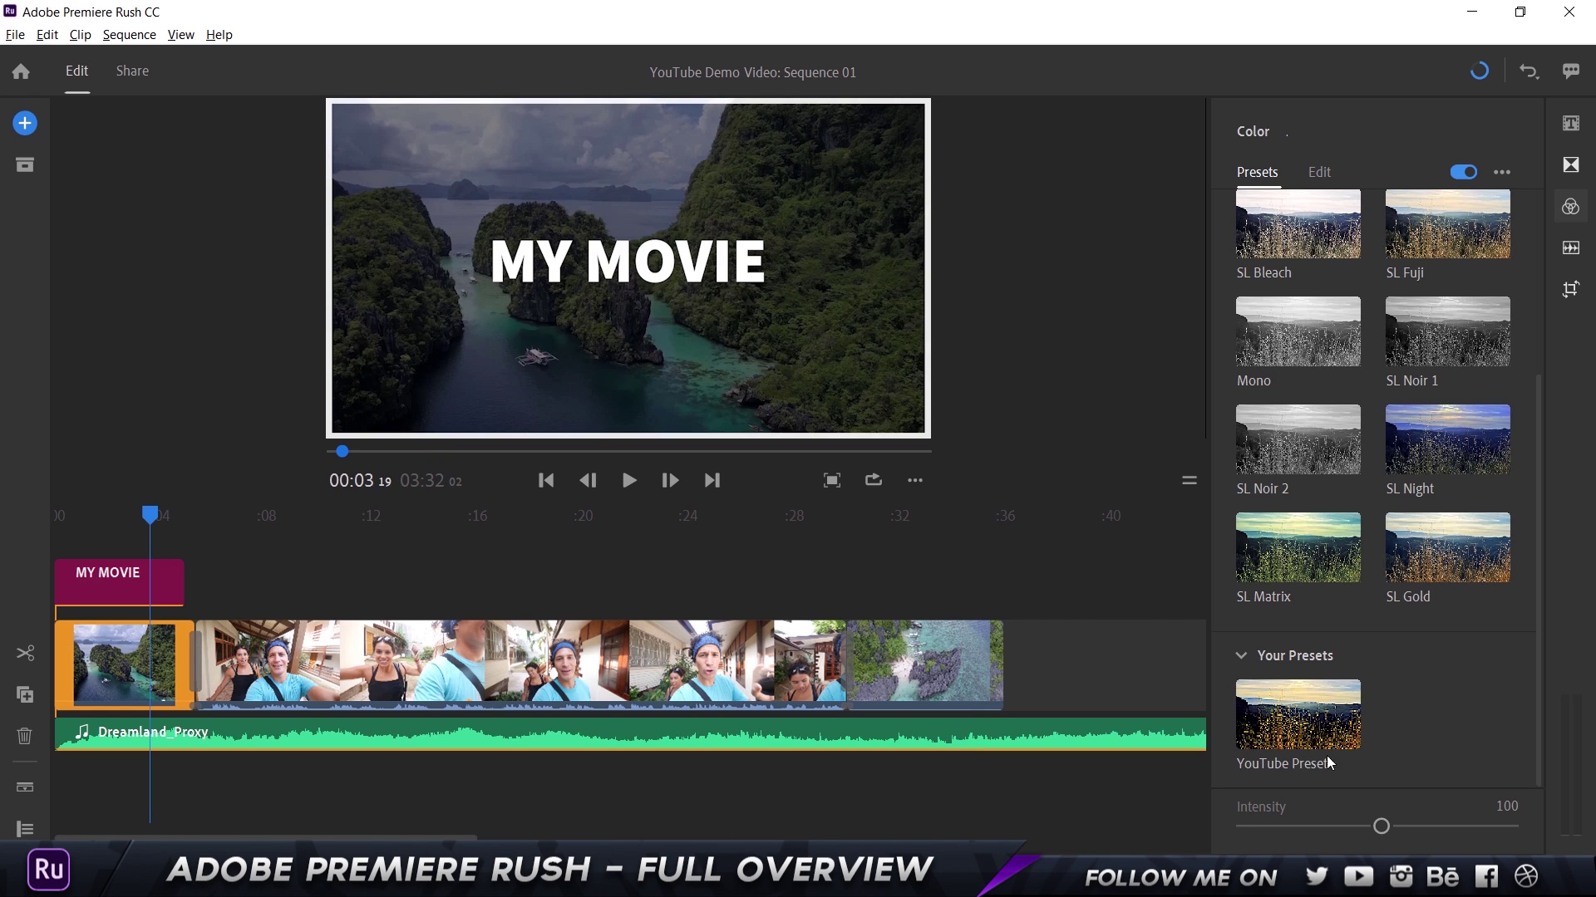
left_click(1293, 714)
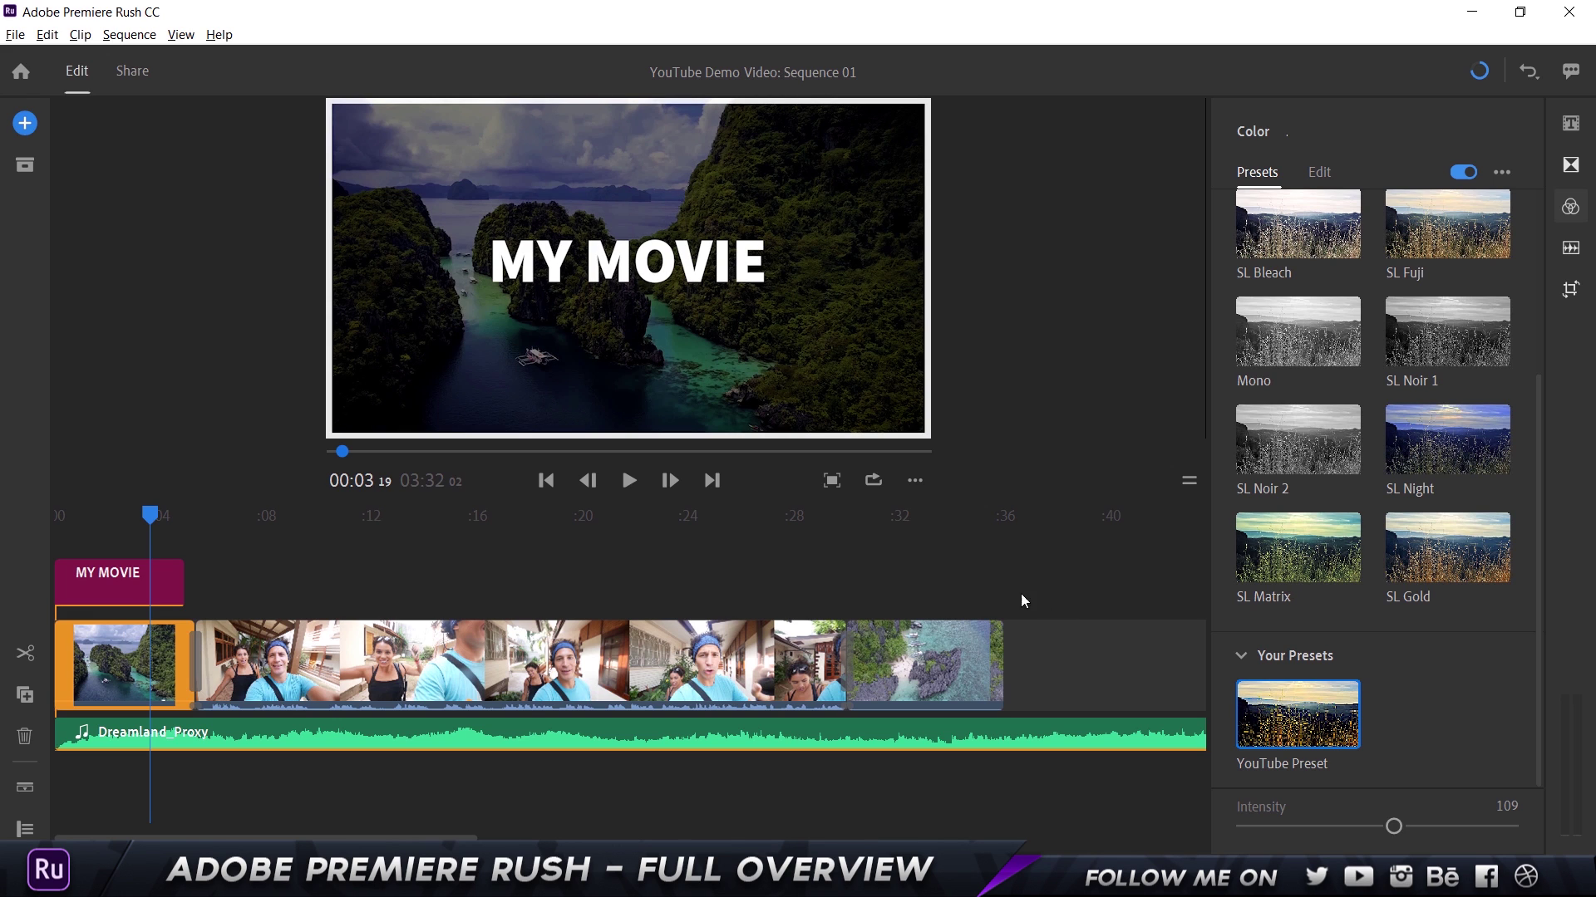
Set the third clip's audio volume to 52, and try muting and unmuting it
left_click(978, 579)
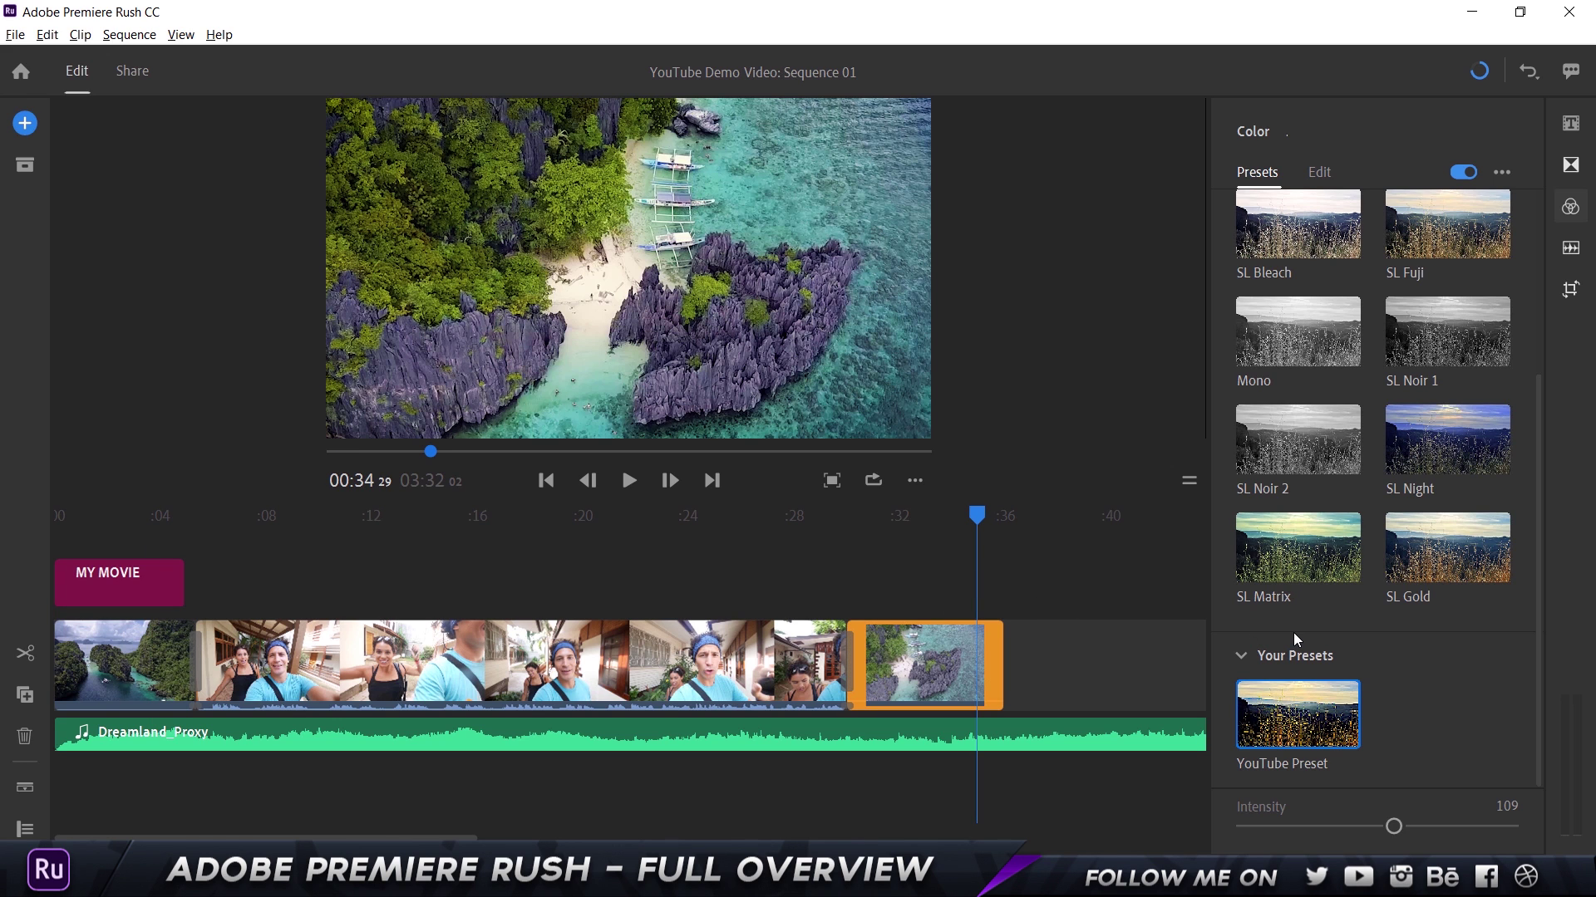
scroll(1294, 634, "up", 4)
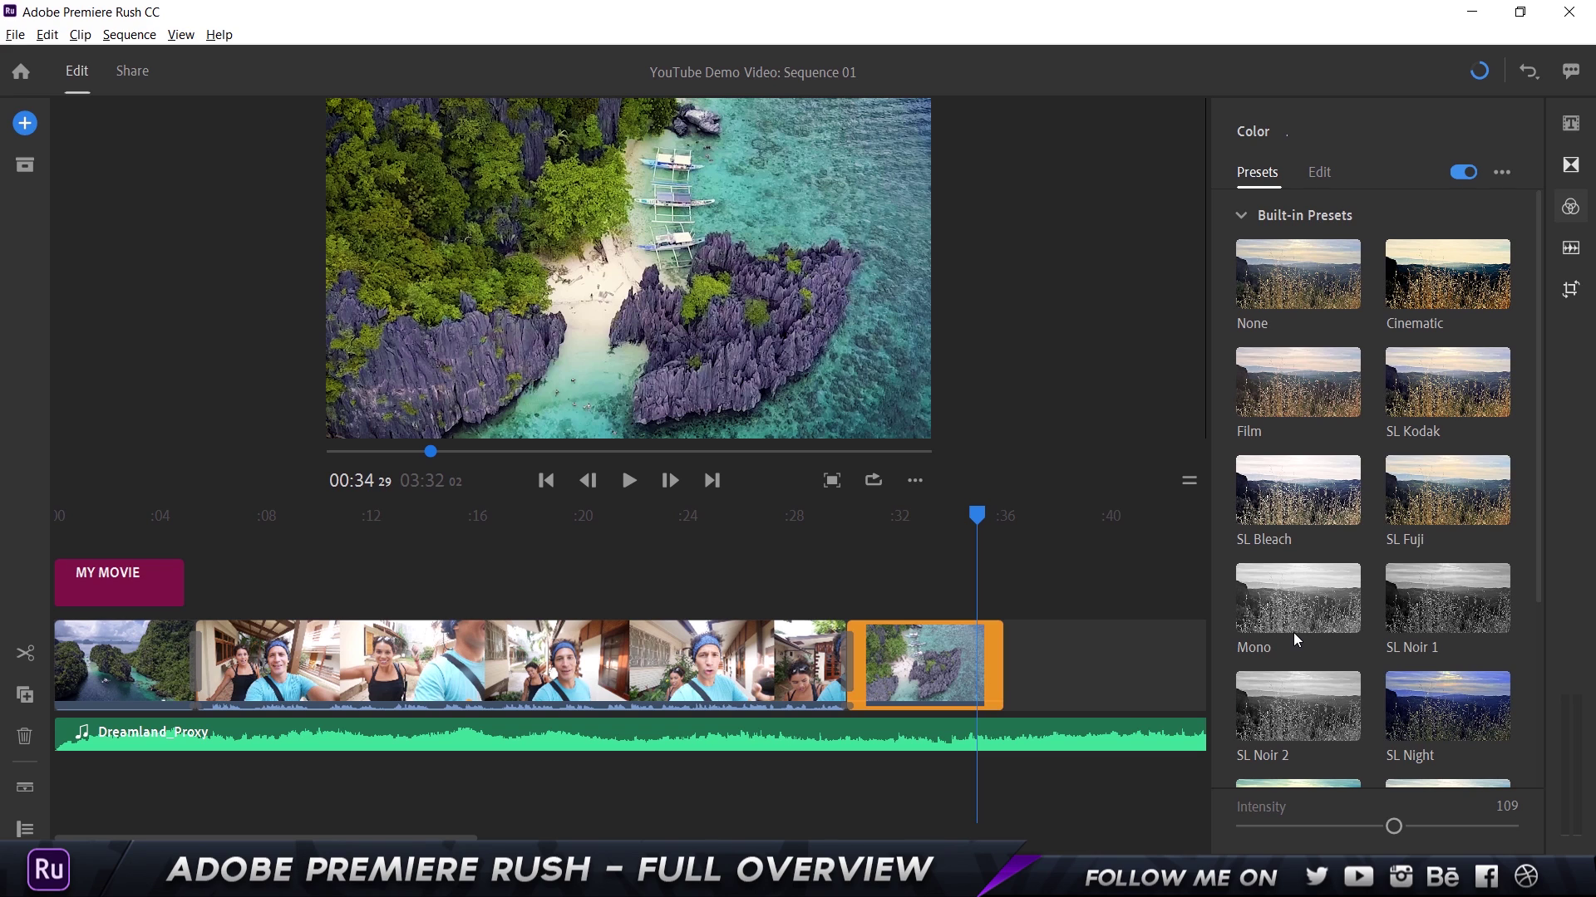
left_click(1574, 251)
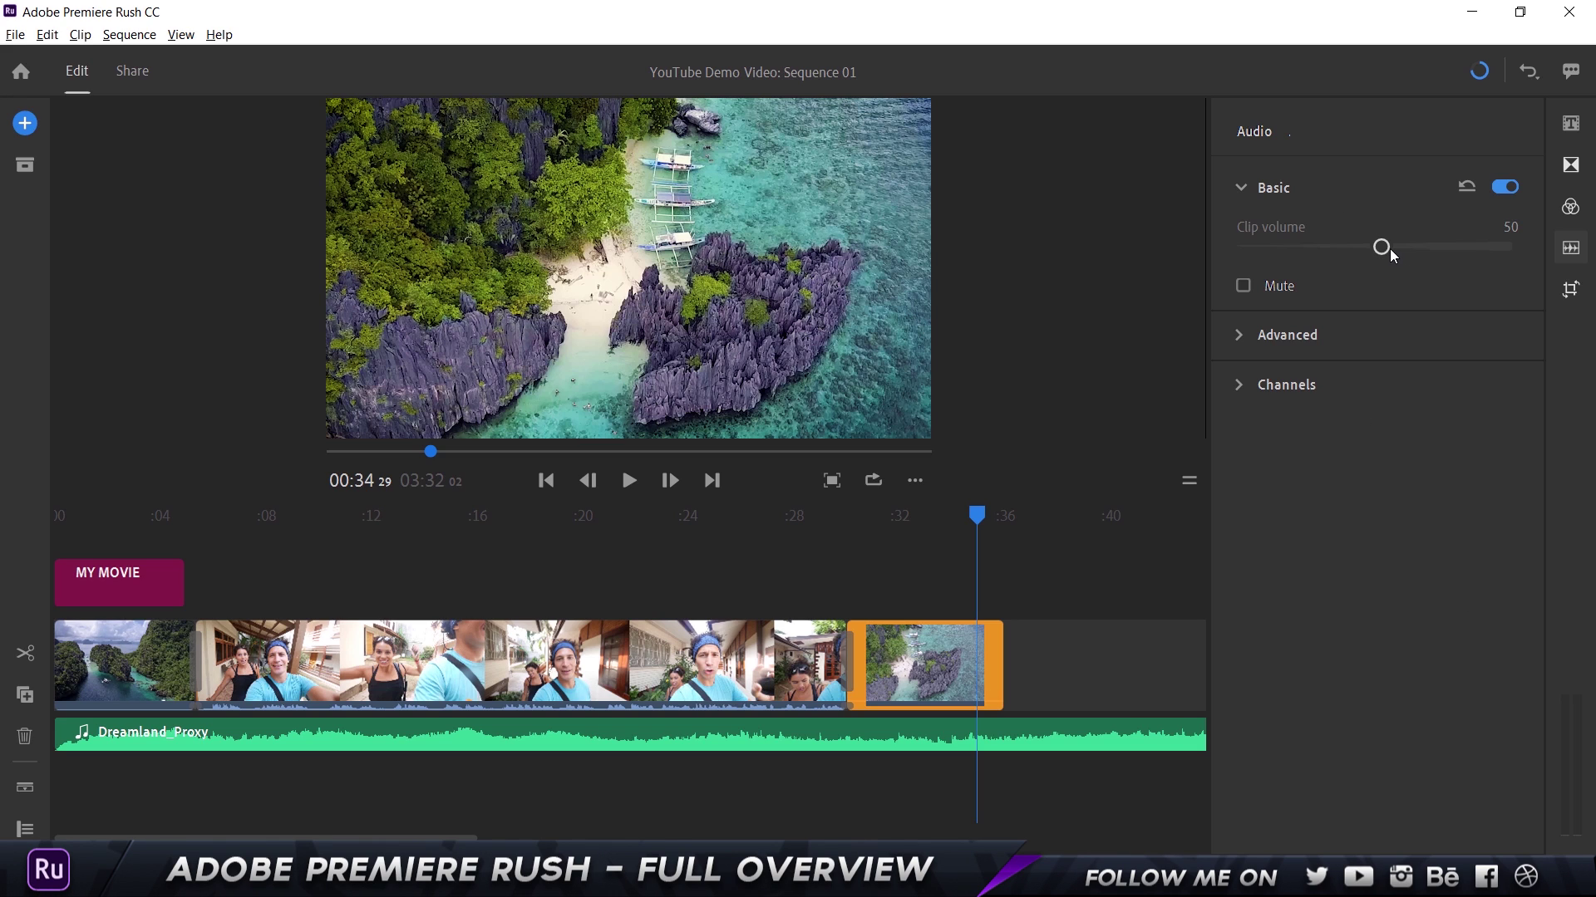
mouse_move(1386, 248)
left_mouse_down()
mouse_move(1426, 248)
mouse_move(1385, 248)
left_mouse_up()
left_click(1243, 286)
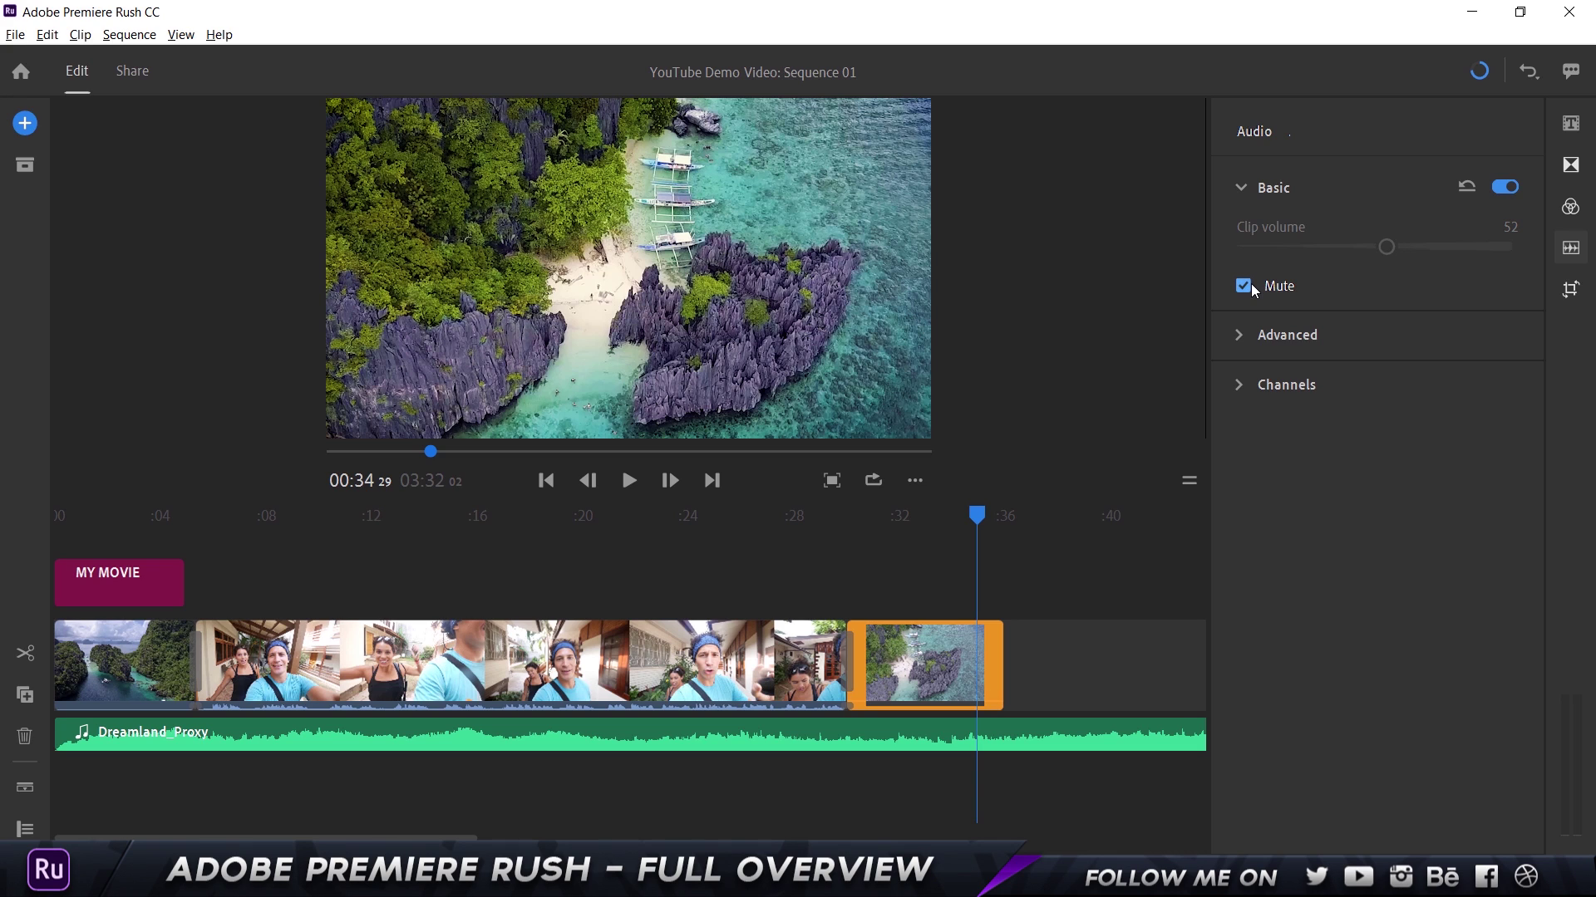
left_click(1246, 285)
Expand the clips' audio in the timeline and examine the audio type options for the second clip and the Dreamland_Proxy music track
left_click(1234, 353)
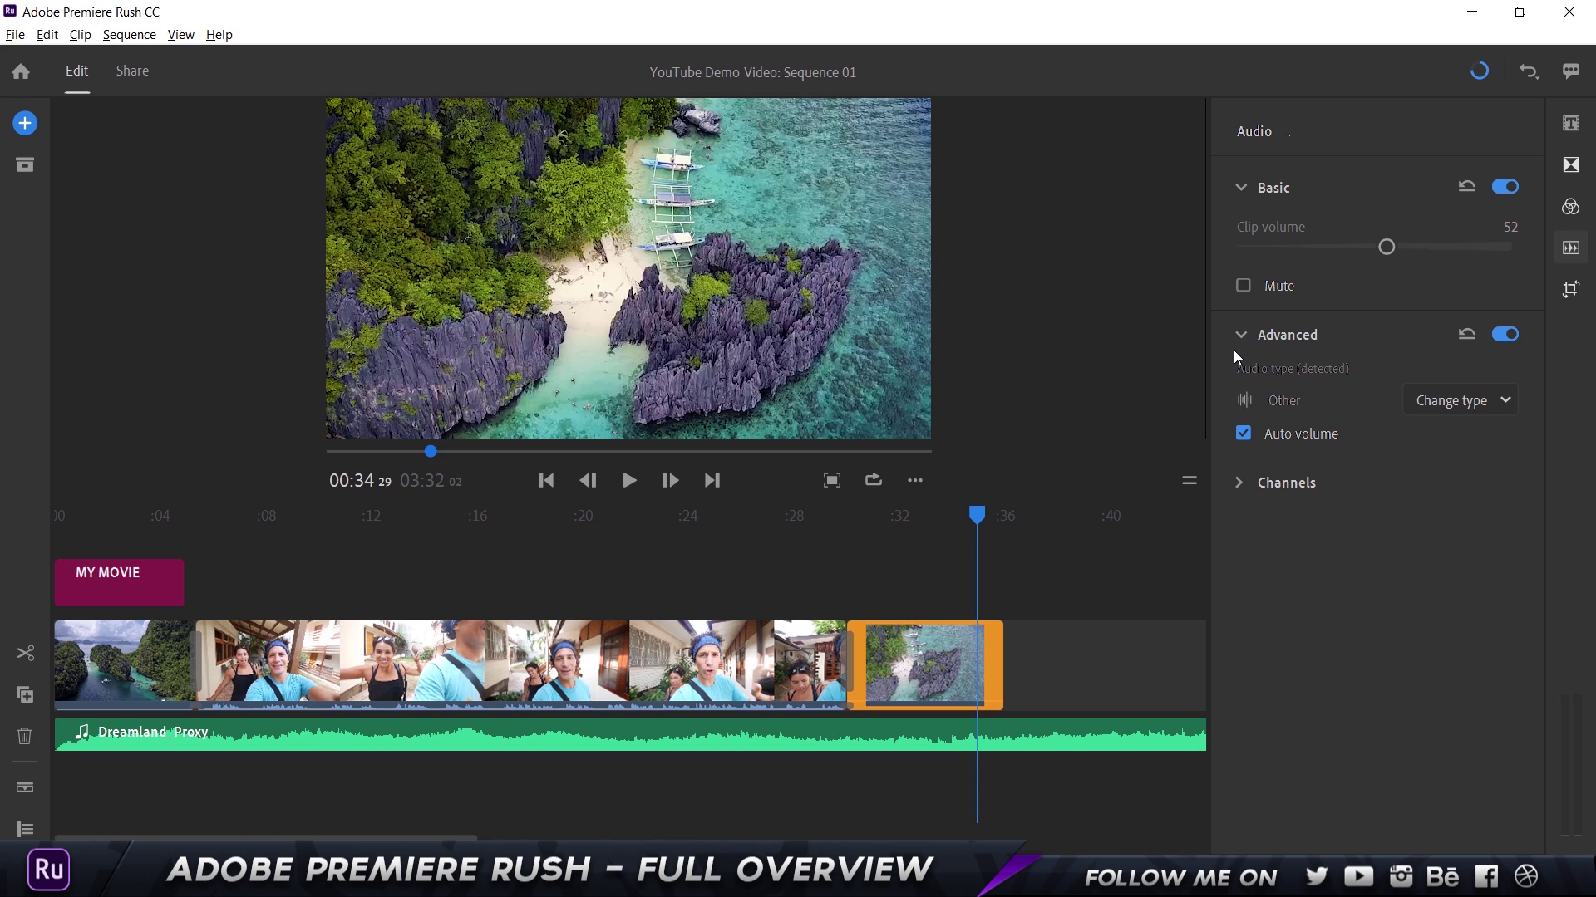
left_click(579, 658)
left_click(25, 791)
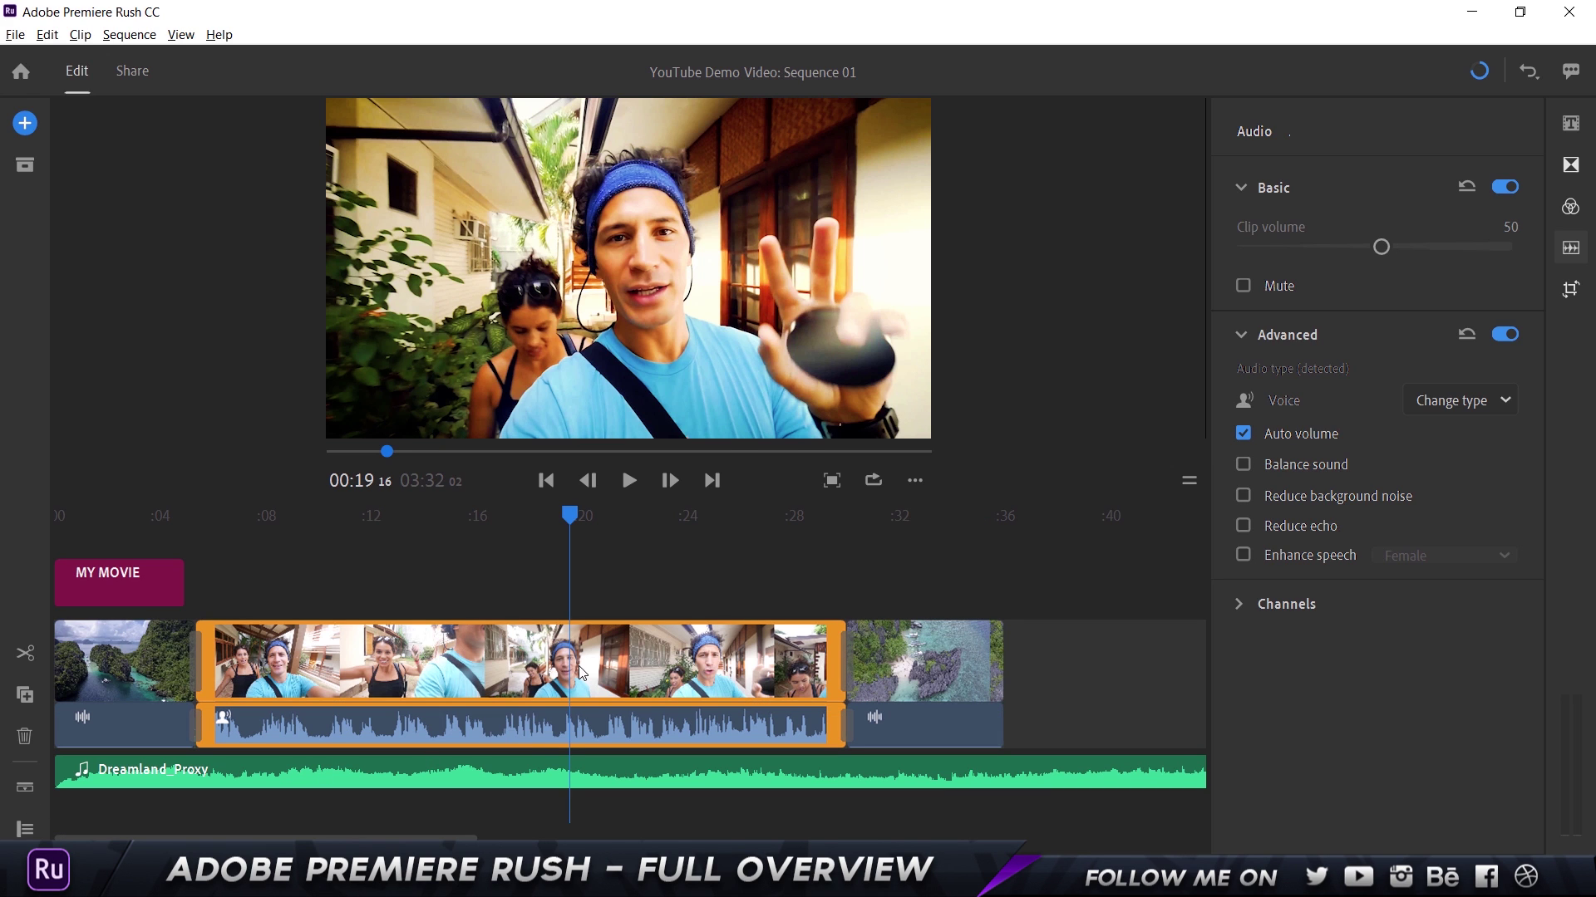
key("shift+Right")
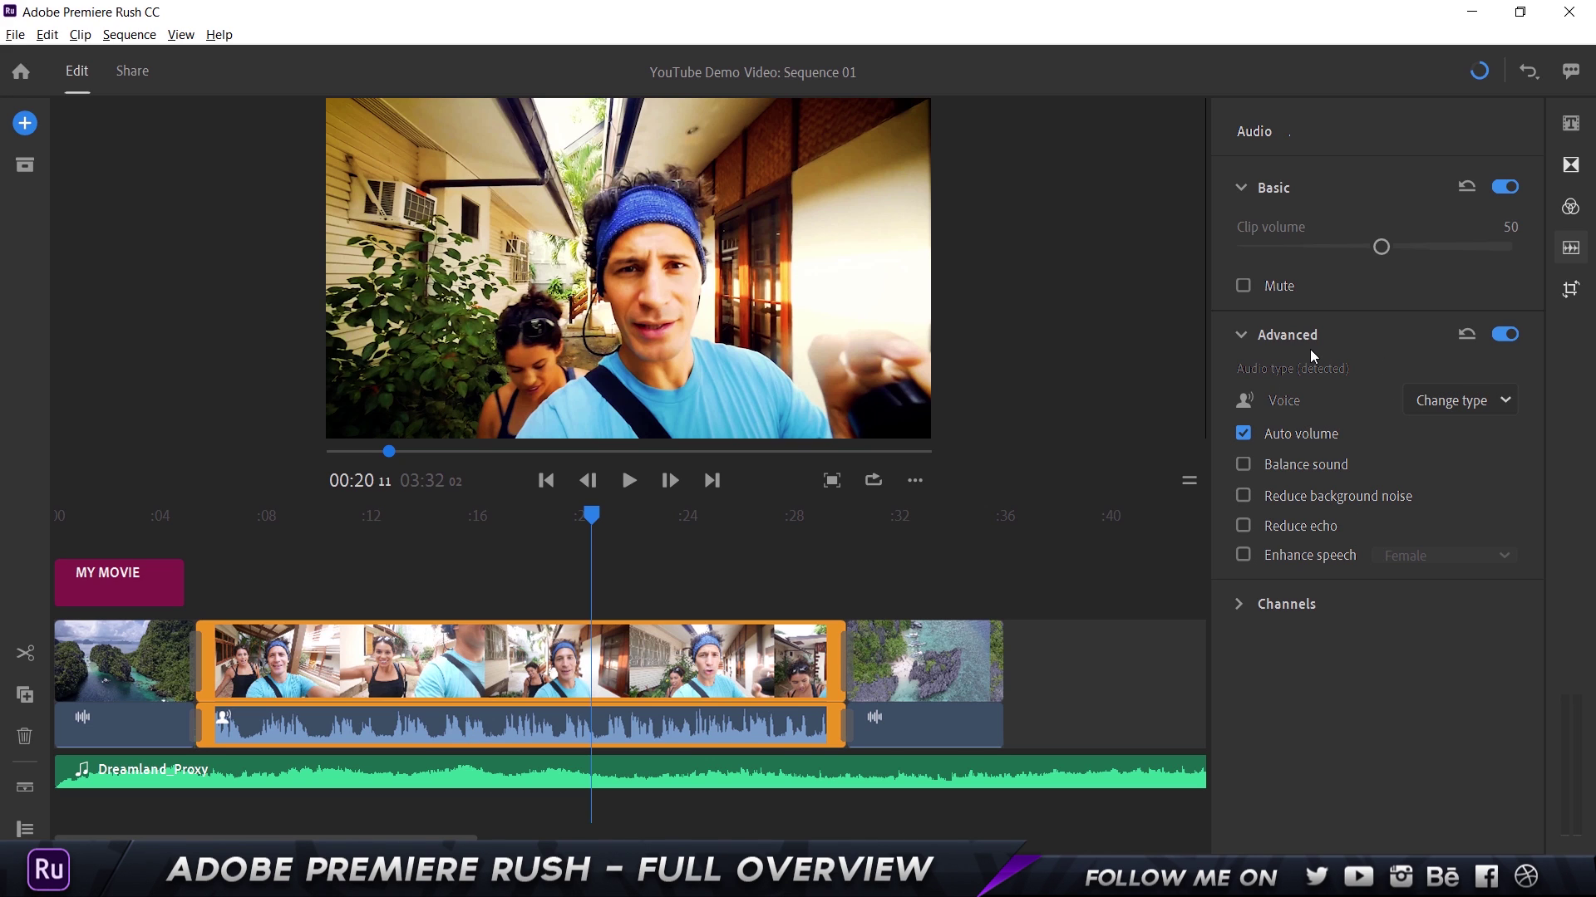
left_click(1488, 405)
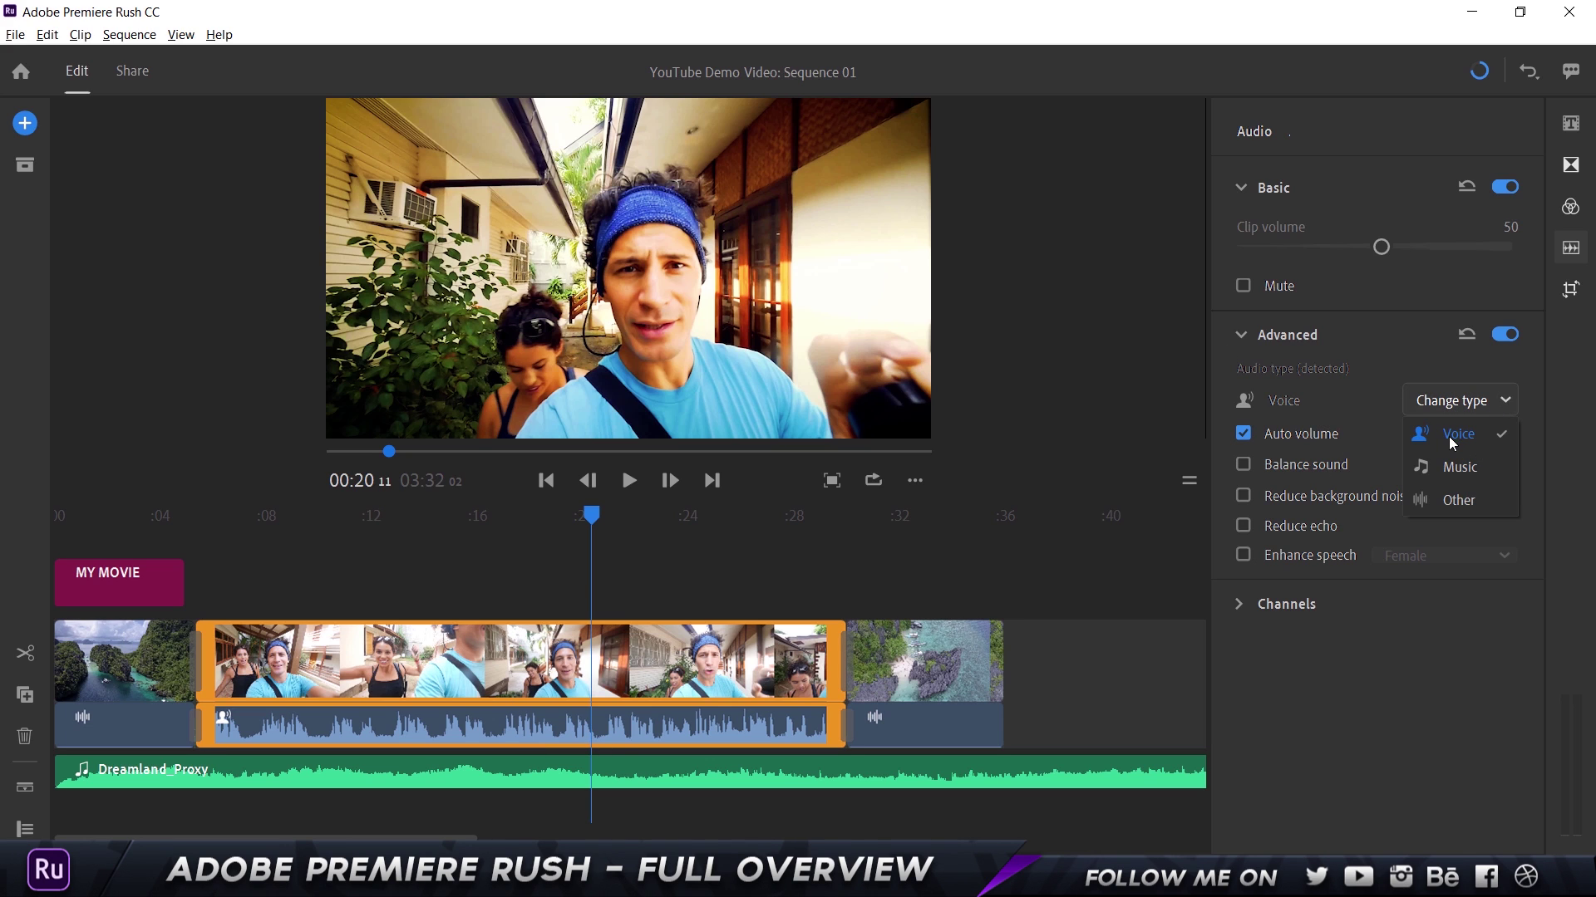
left_click(641, 765)
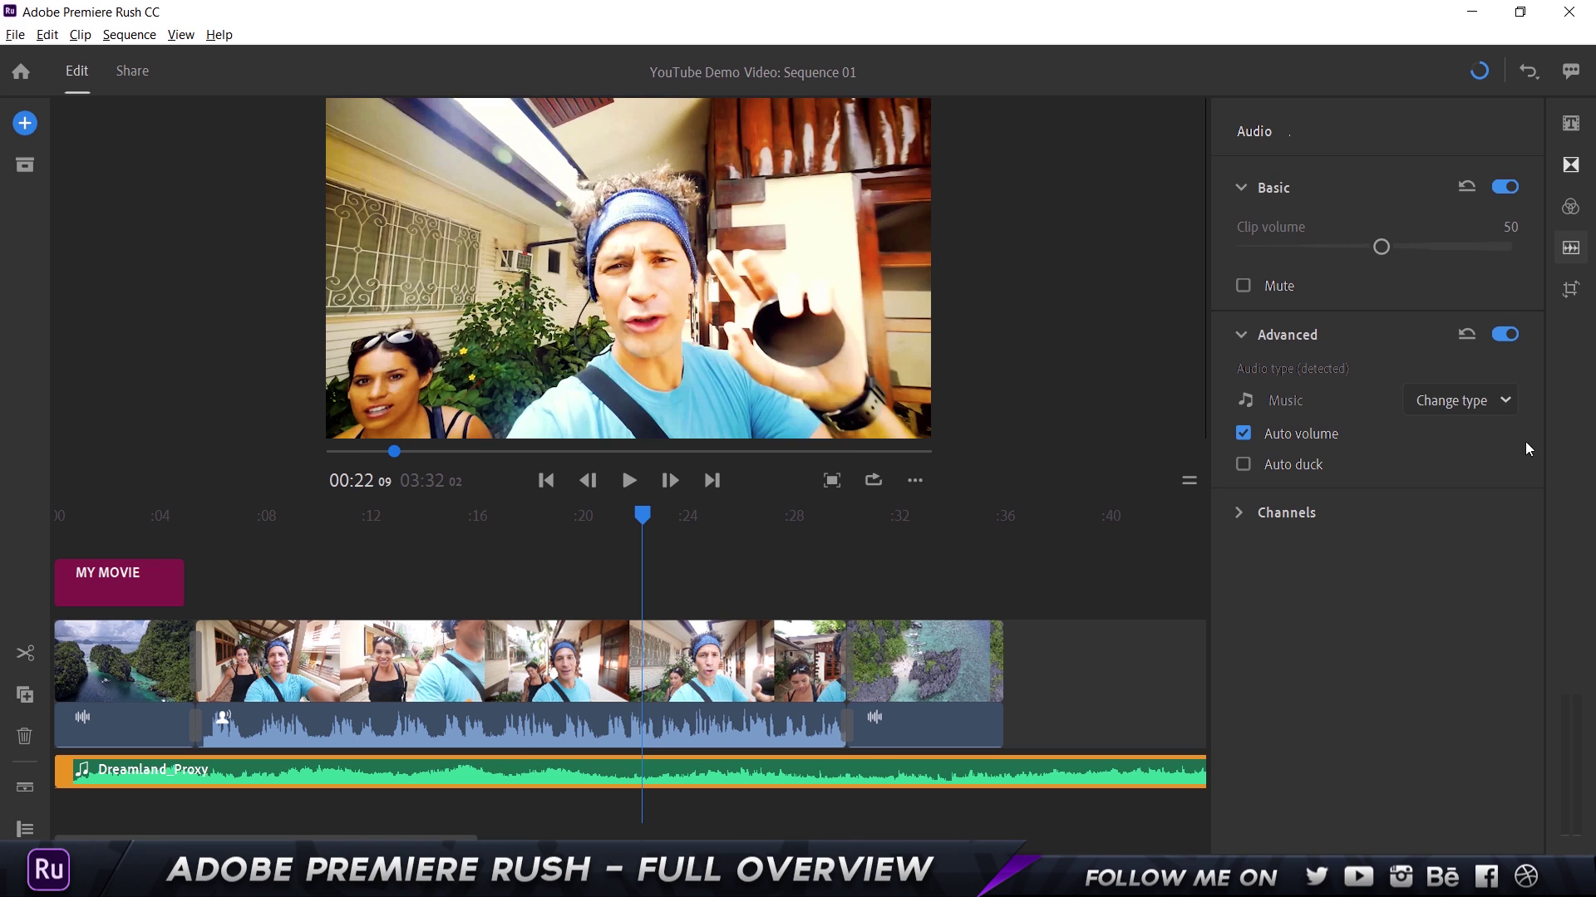
left_click(1489, 407)
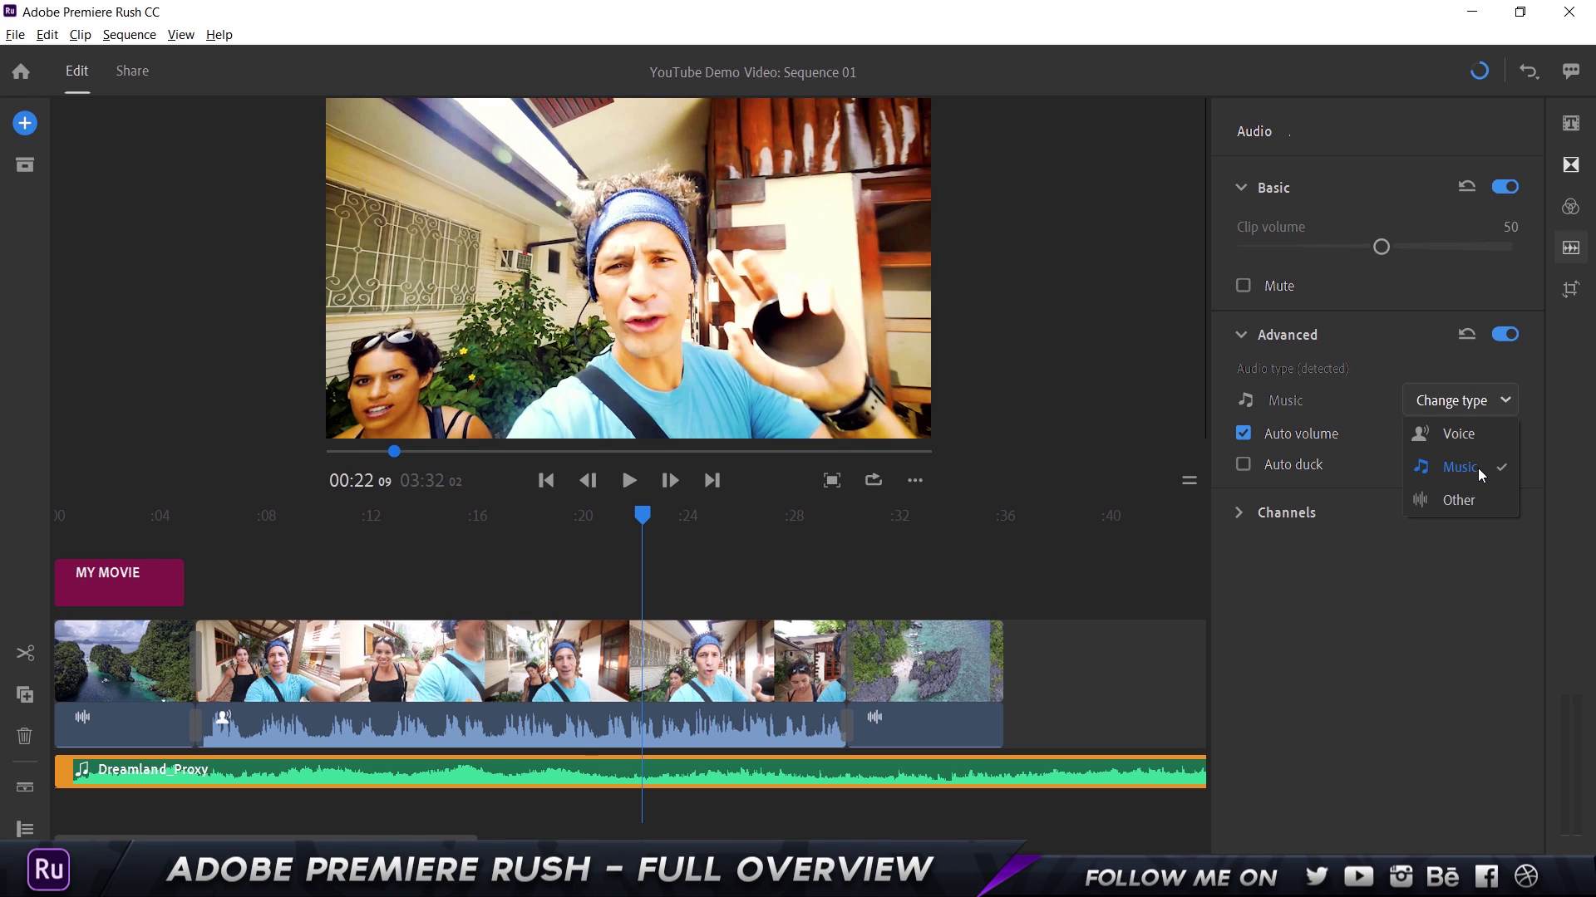
Enable Balance sound, Reduce background noise at intensity 61, Reduce echo and Enhance speech for a Male voice on the second clip
left_click(709, 737)
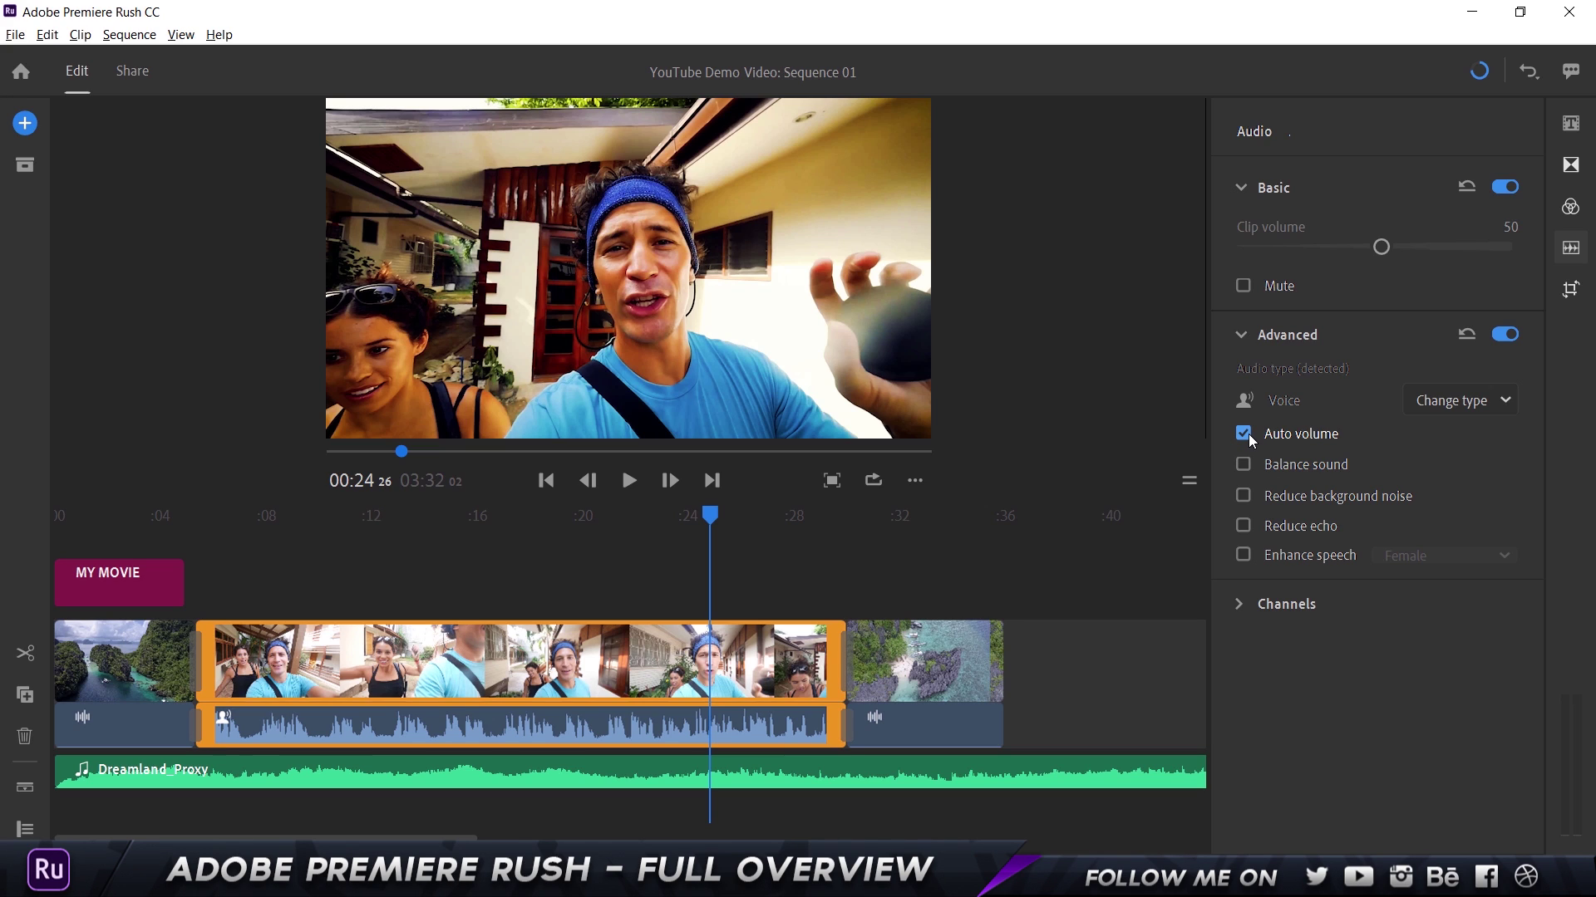
left_click(1244, 463)
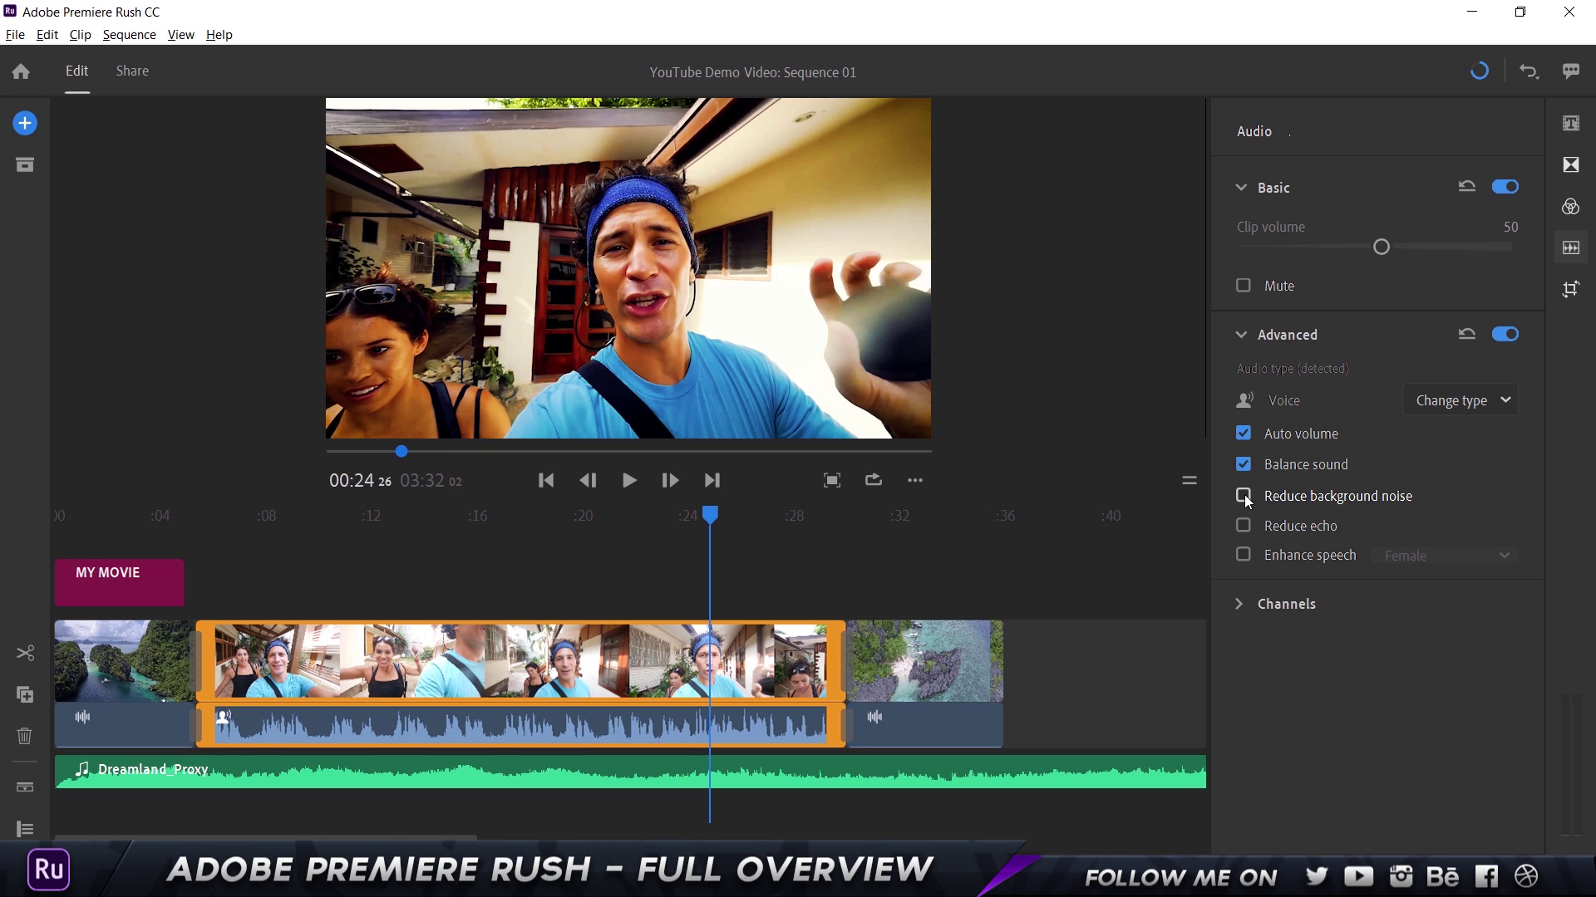
left_click(1244, 496)
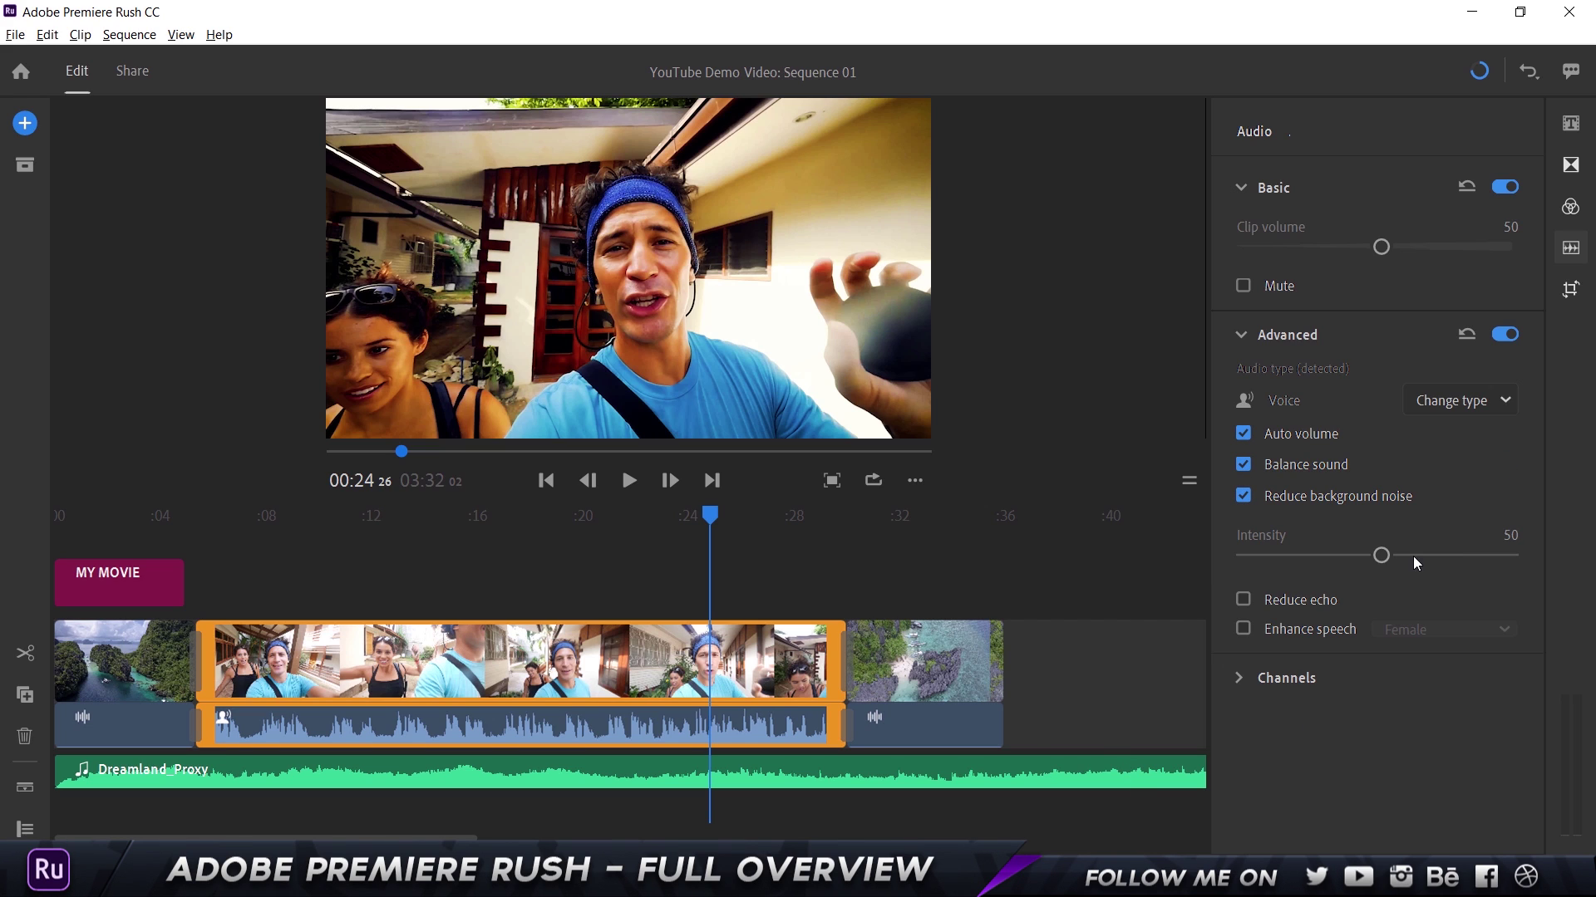
left_click_drag(1439, 555, 1410, 556)
left_click(1244, 600)
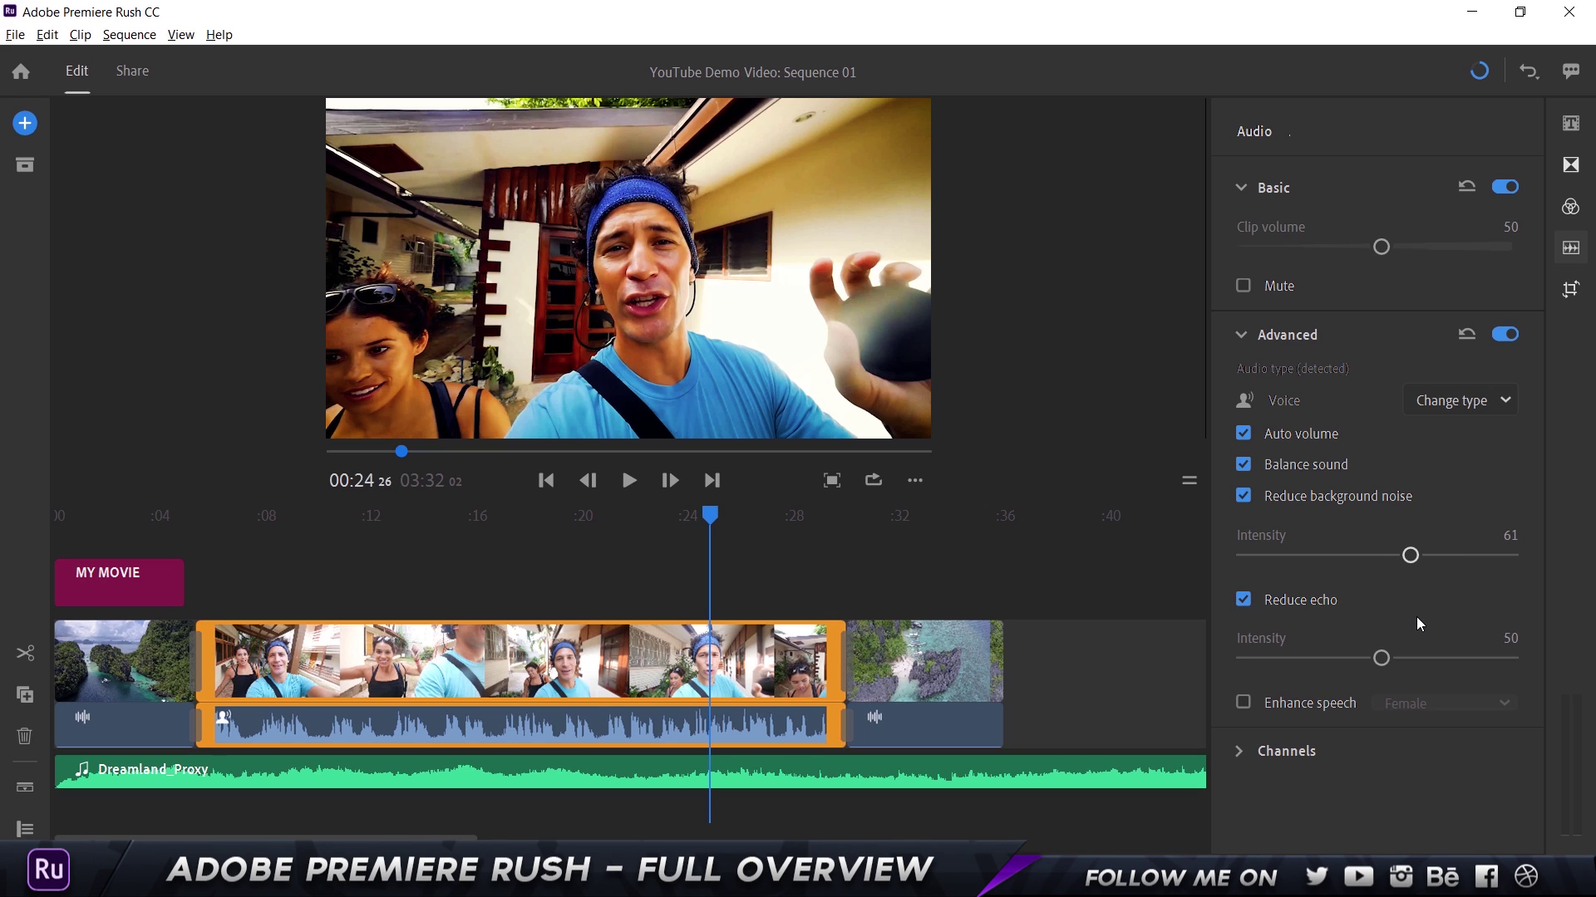
left_click(1267, 705)
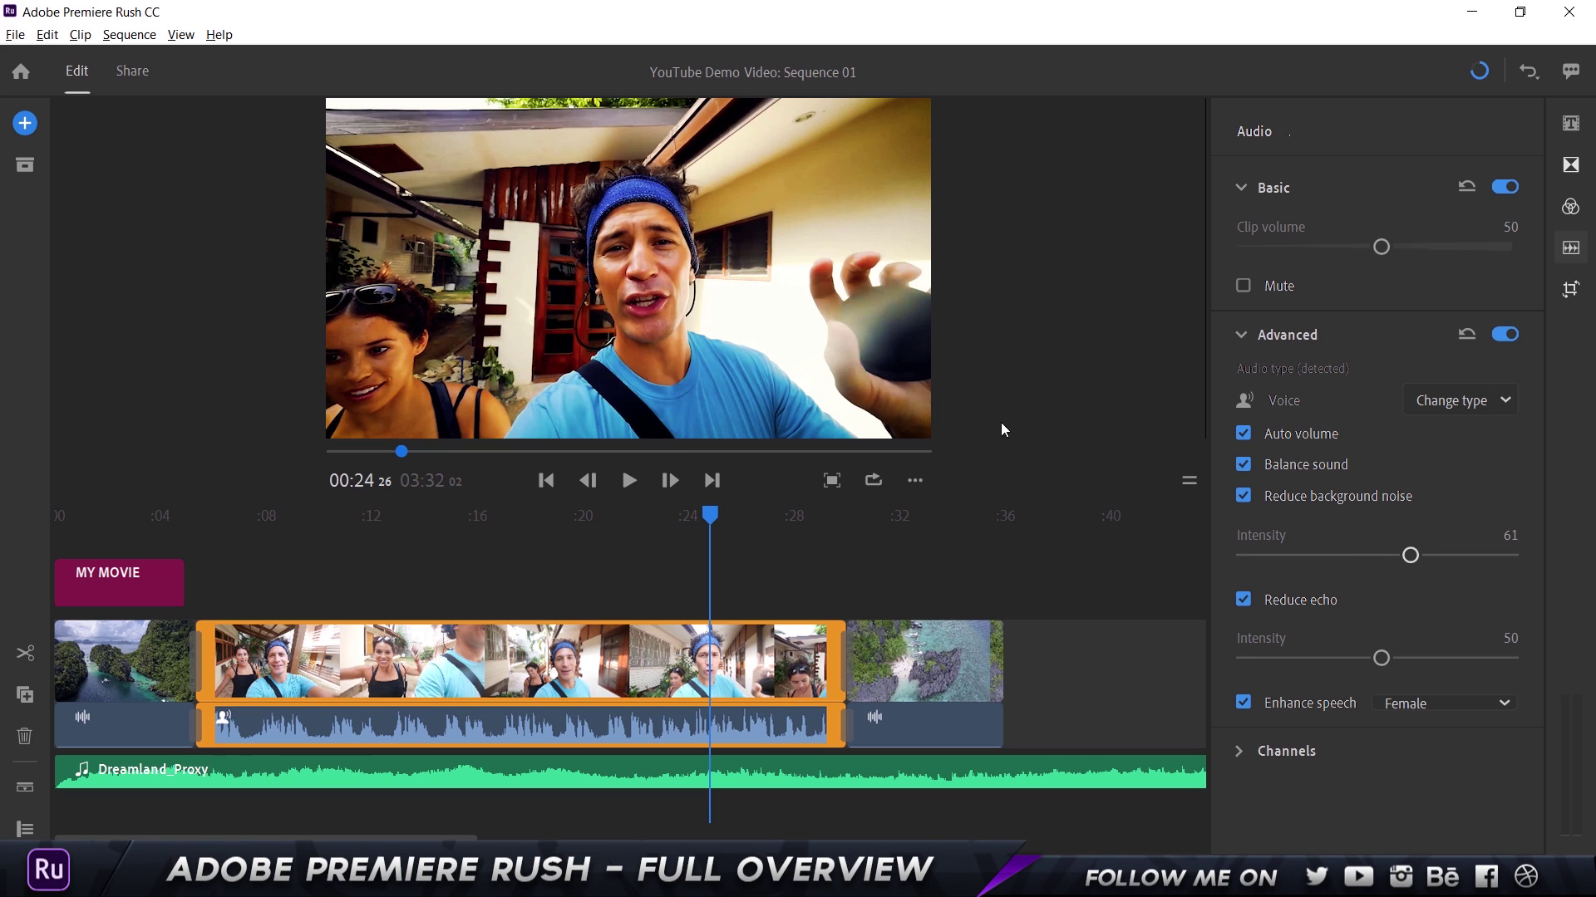
left_click(1483, 699)
left_click(1429, 753)
Try switching off the left audio channel of the second clip, and restore it
left_click(1238, 751)
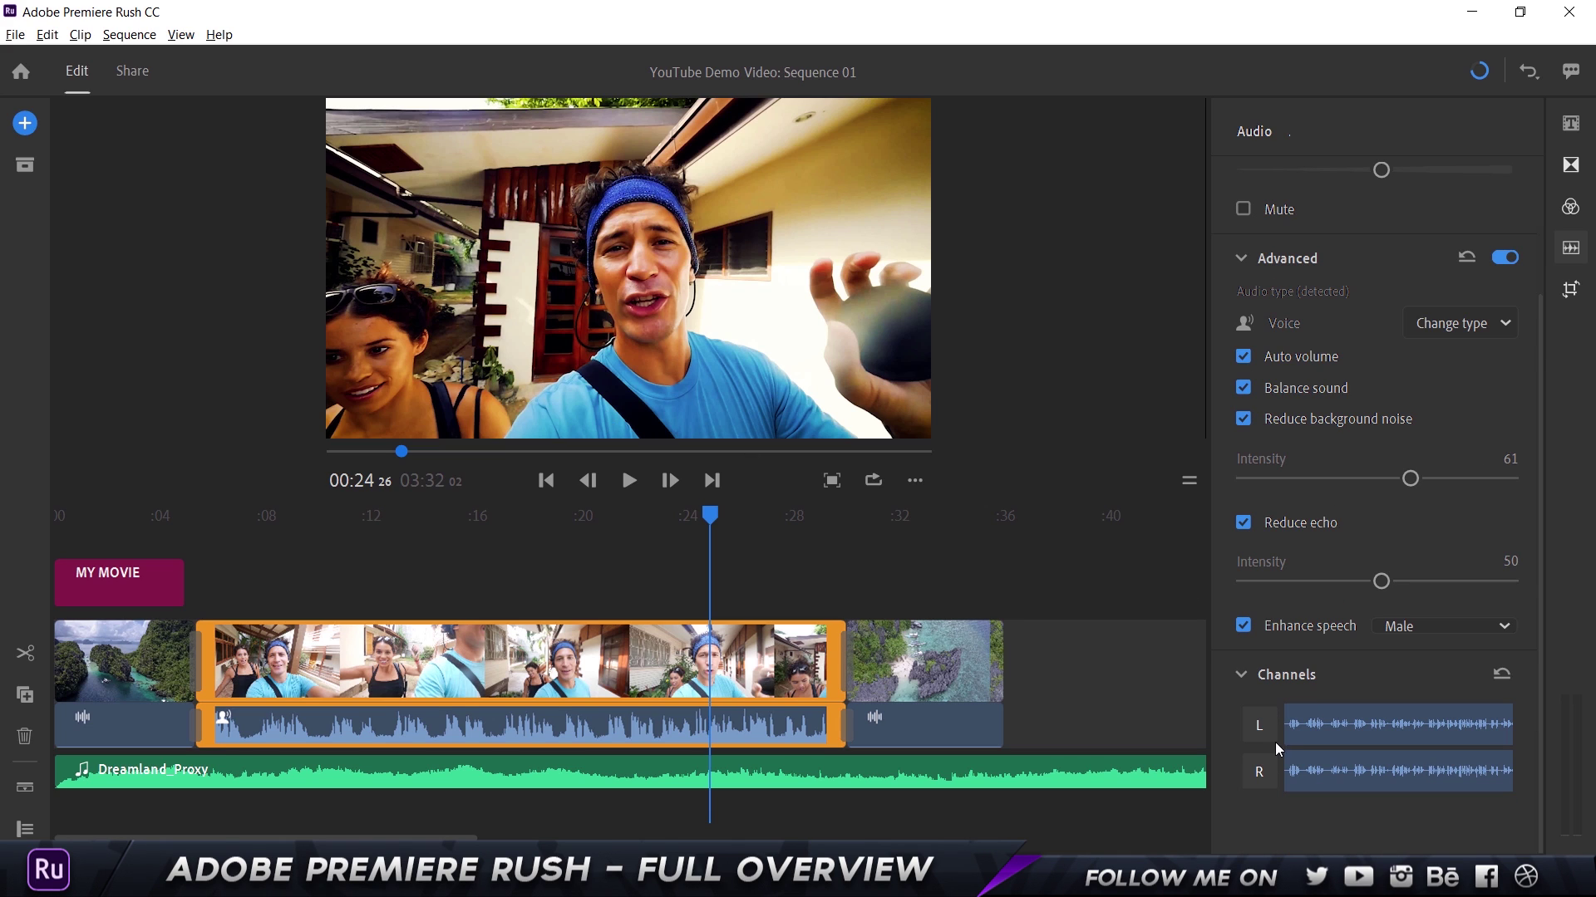
left_click(1256, 728)
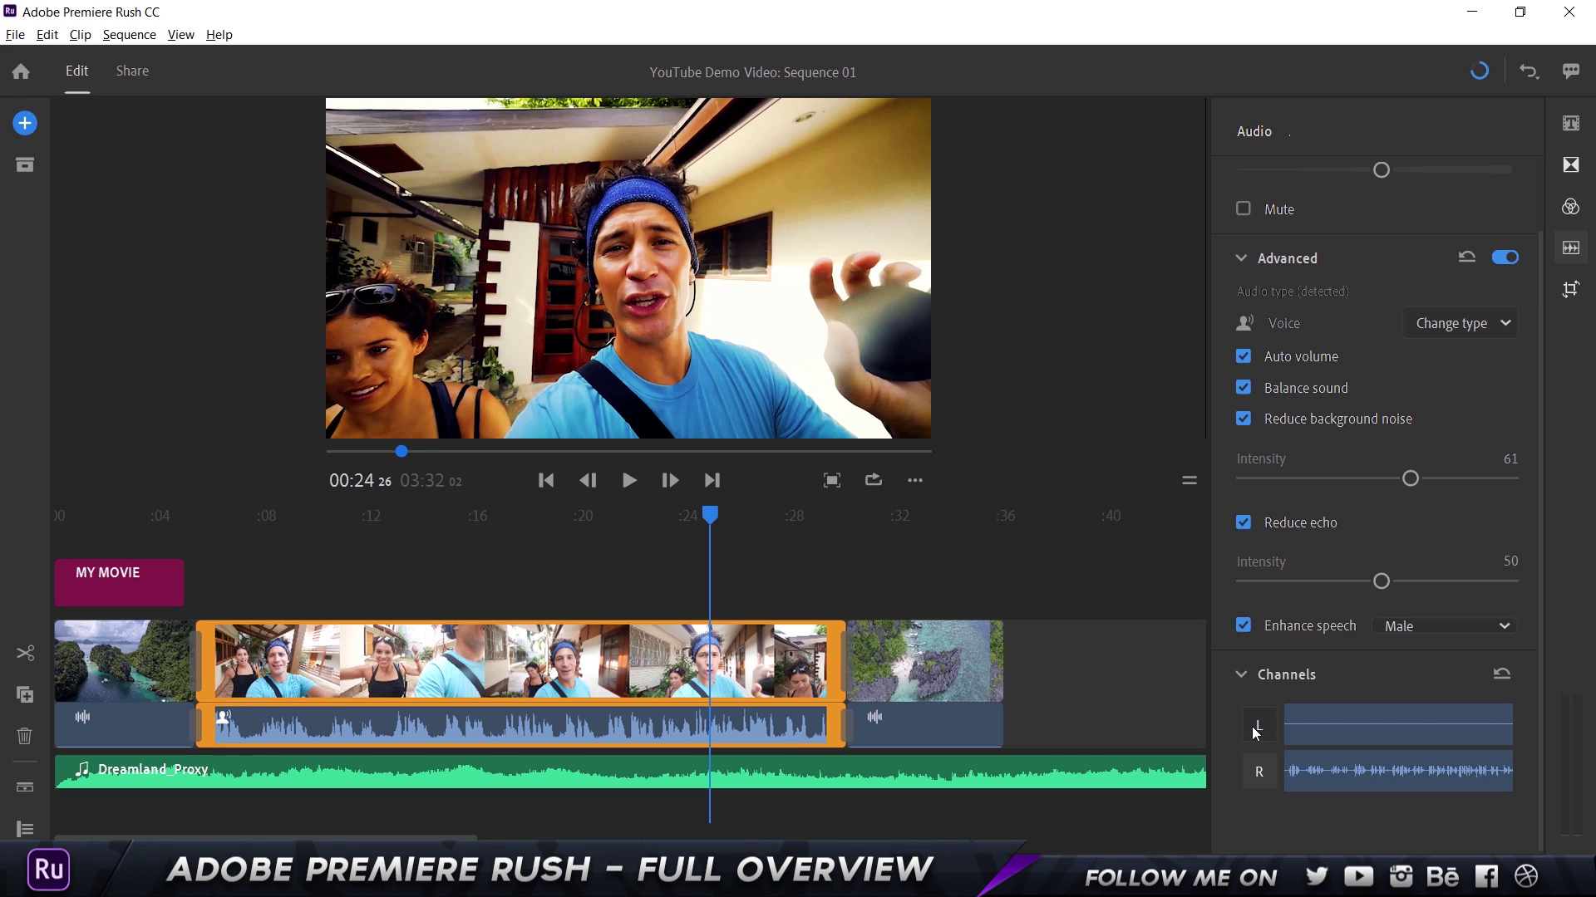
left_click(1256, 730)
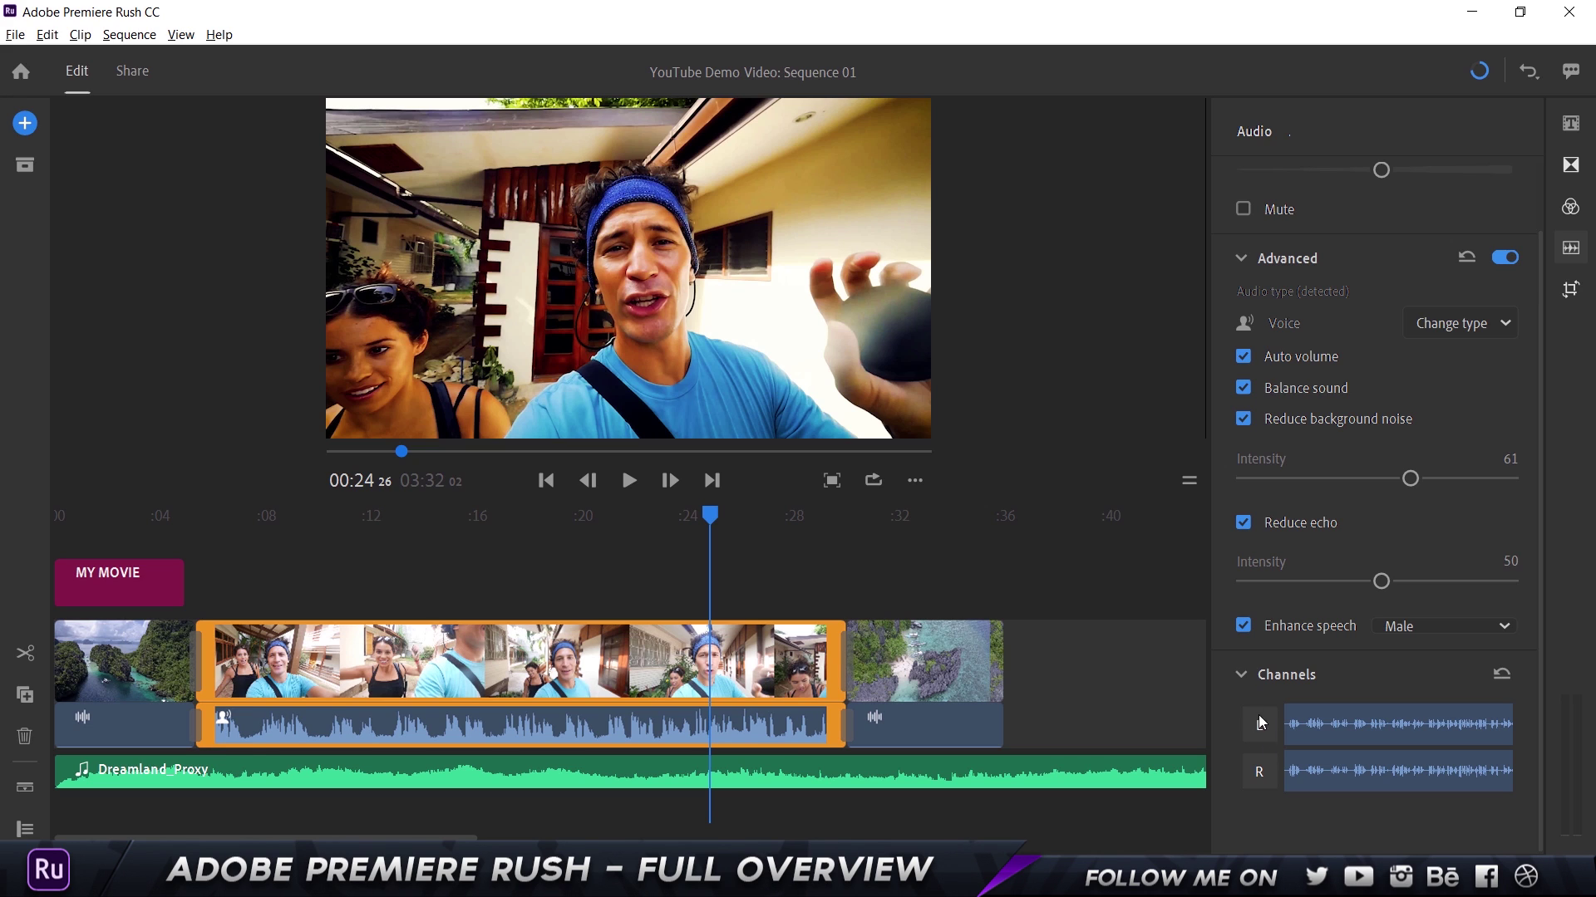
Select the Dreamland_Proxy music track and play the sequence from about 4 seconds to hear the music against the speech
left_click(352, 771)
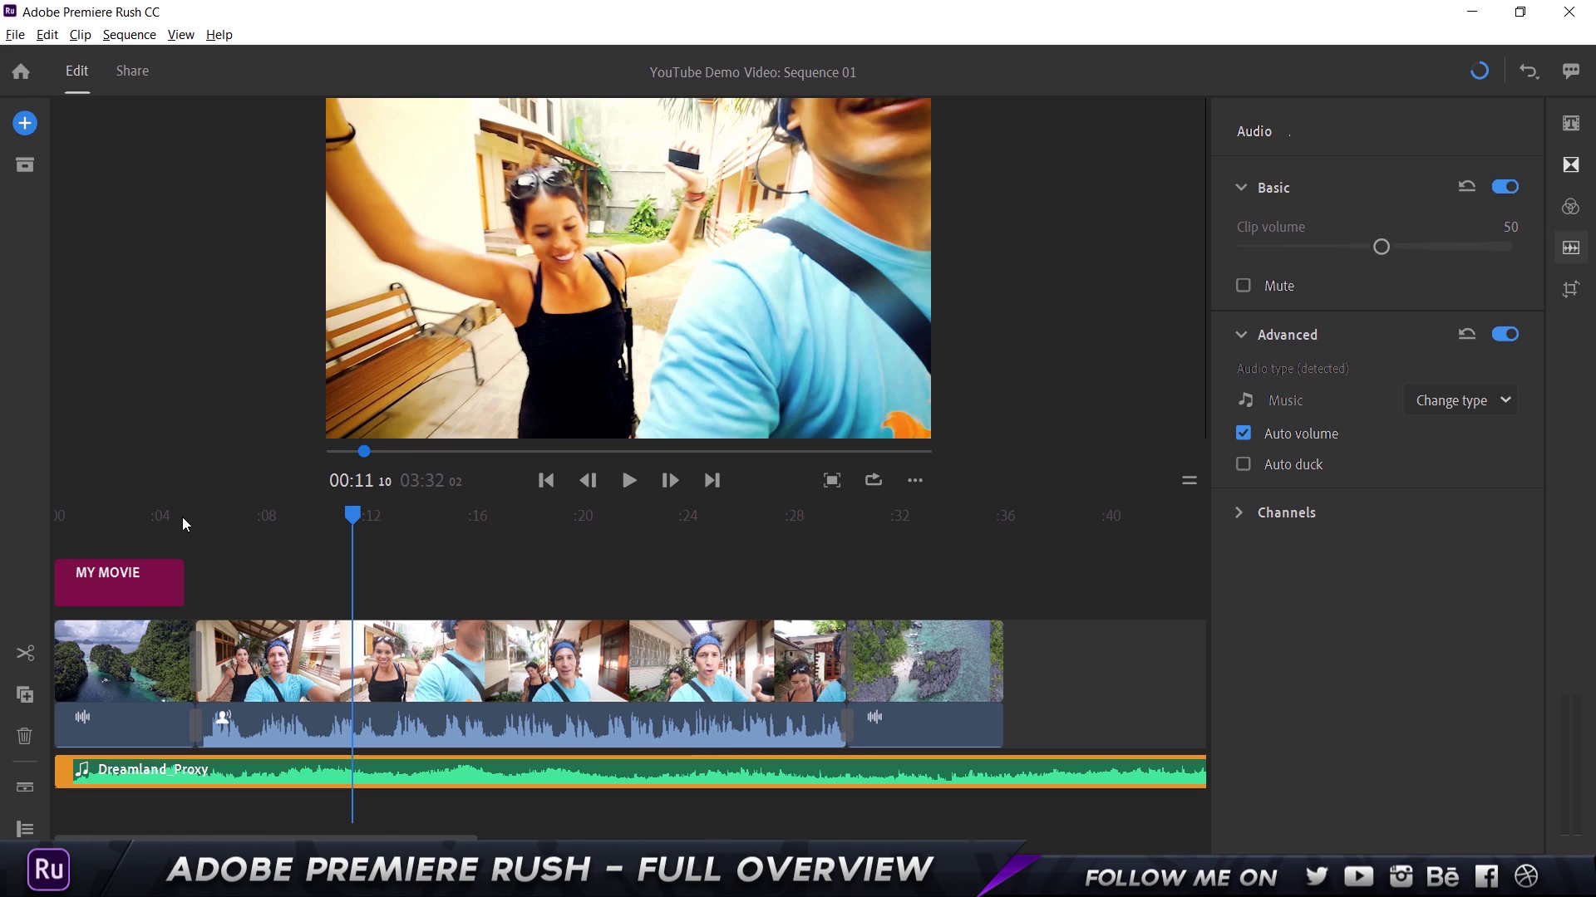
key("XF86AudioRaiseVolume")
key("XF86AudioRaiseVolume")
key("XF86AudioRaiseVolume")
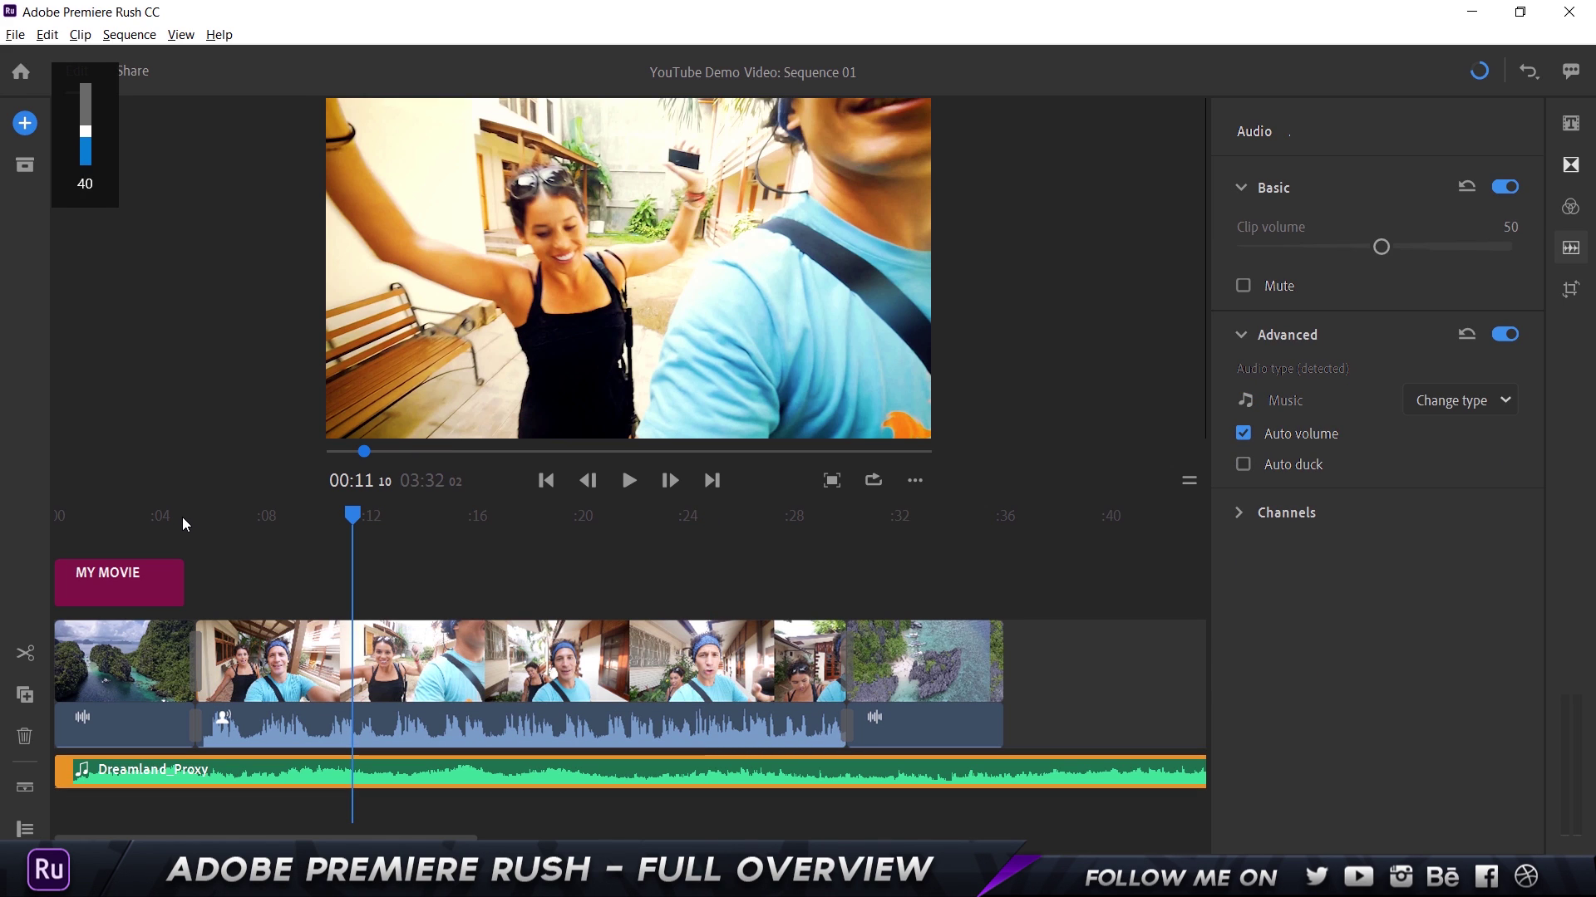
key("XF86AudioRaiseVolume")
left_click(182, 520)
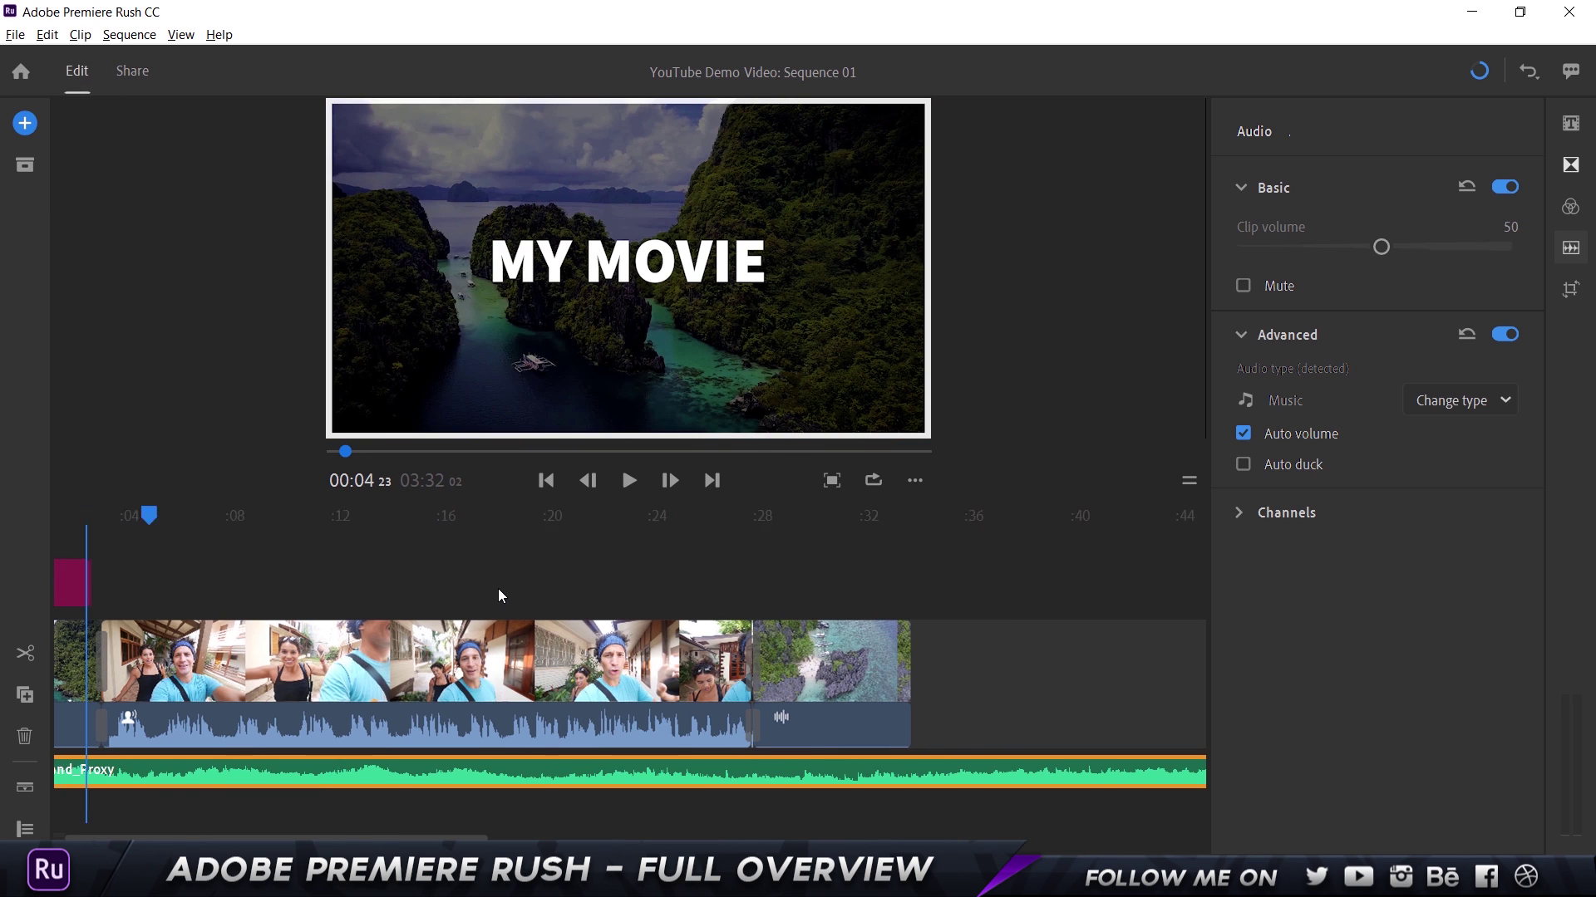
left_click(629, 496)
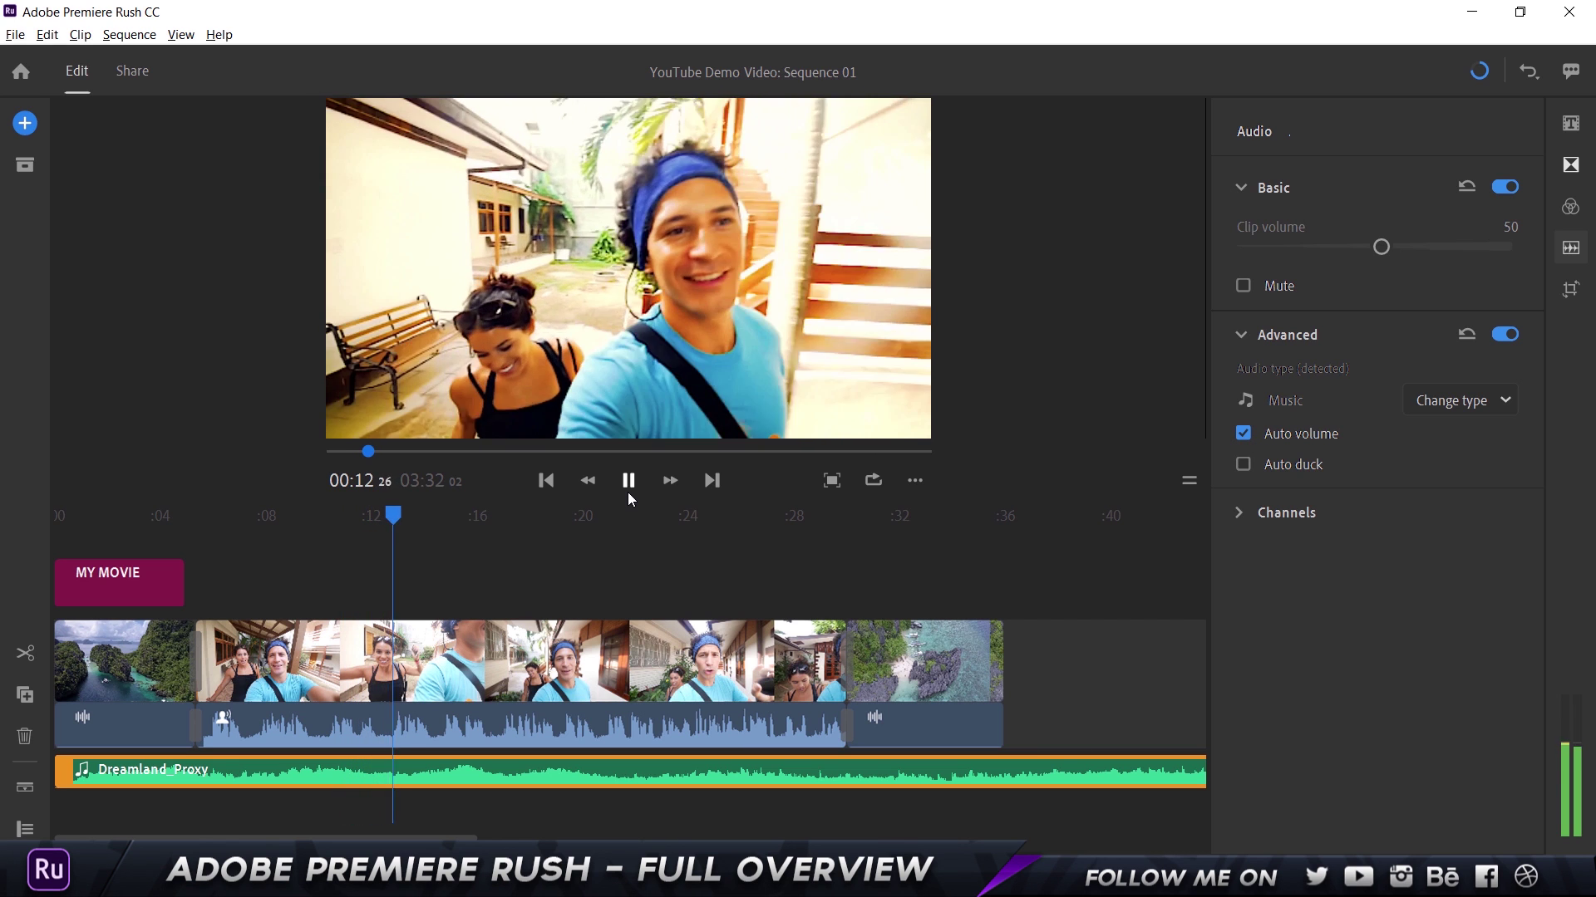
left_click(629, 494)
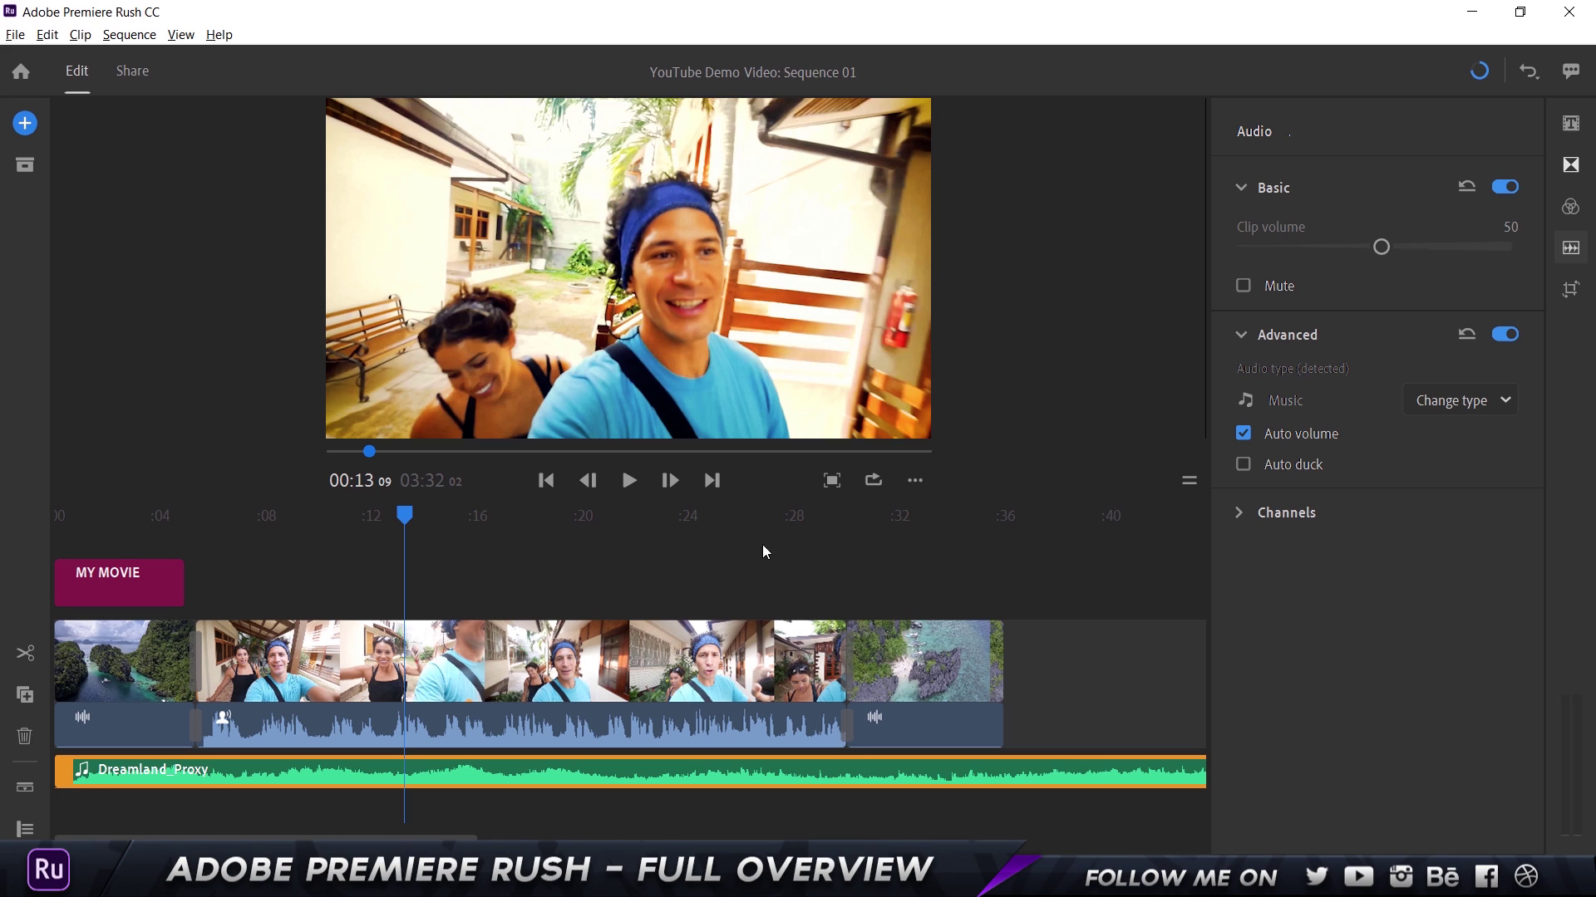
Enable Auto duck on the Dreamland_Proxy track with Reduce by set to 70, and play the change from first to second clip
left_click(1243, 466)
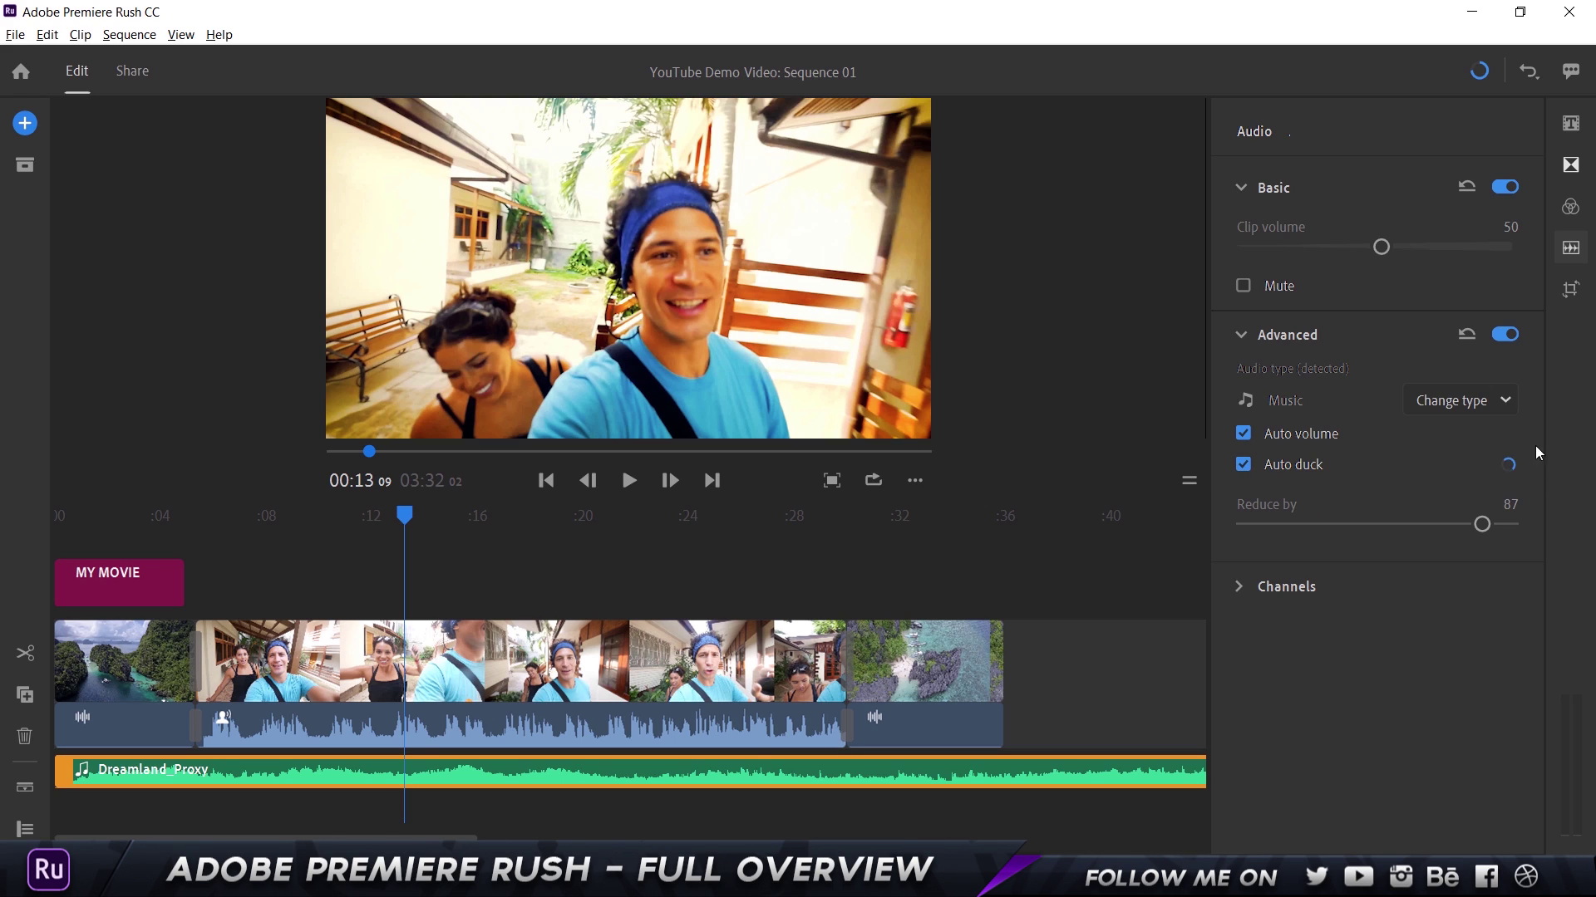
left_click_drag(1487, 525, 1429, 537)
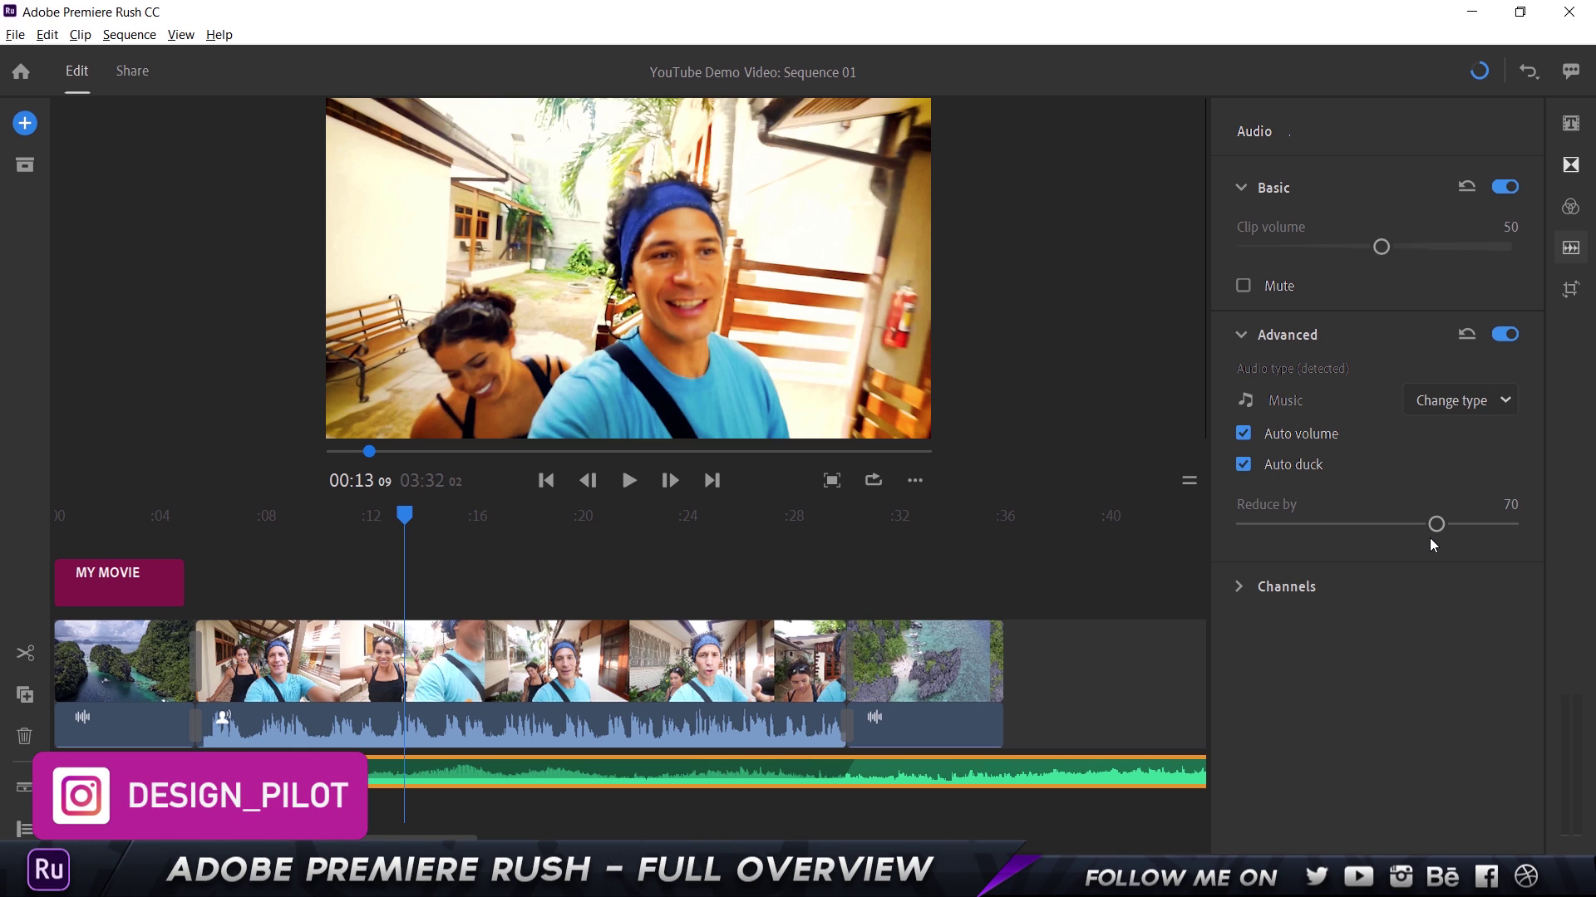
left_click(177, 517)
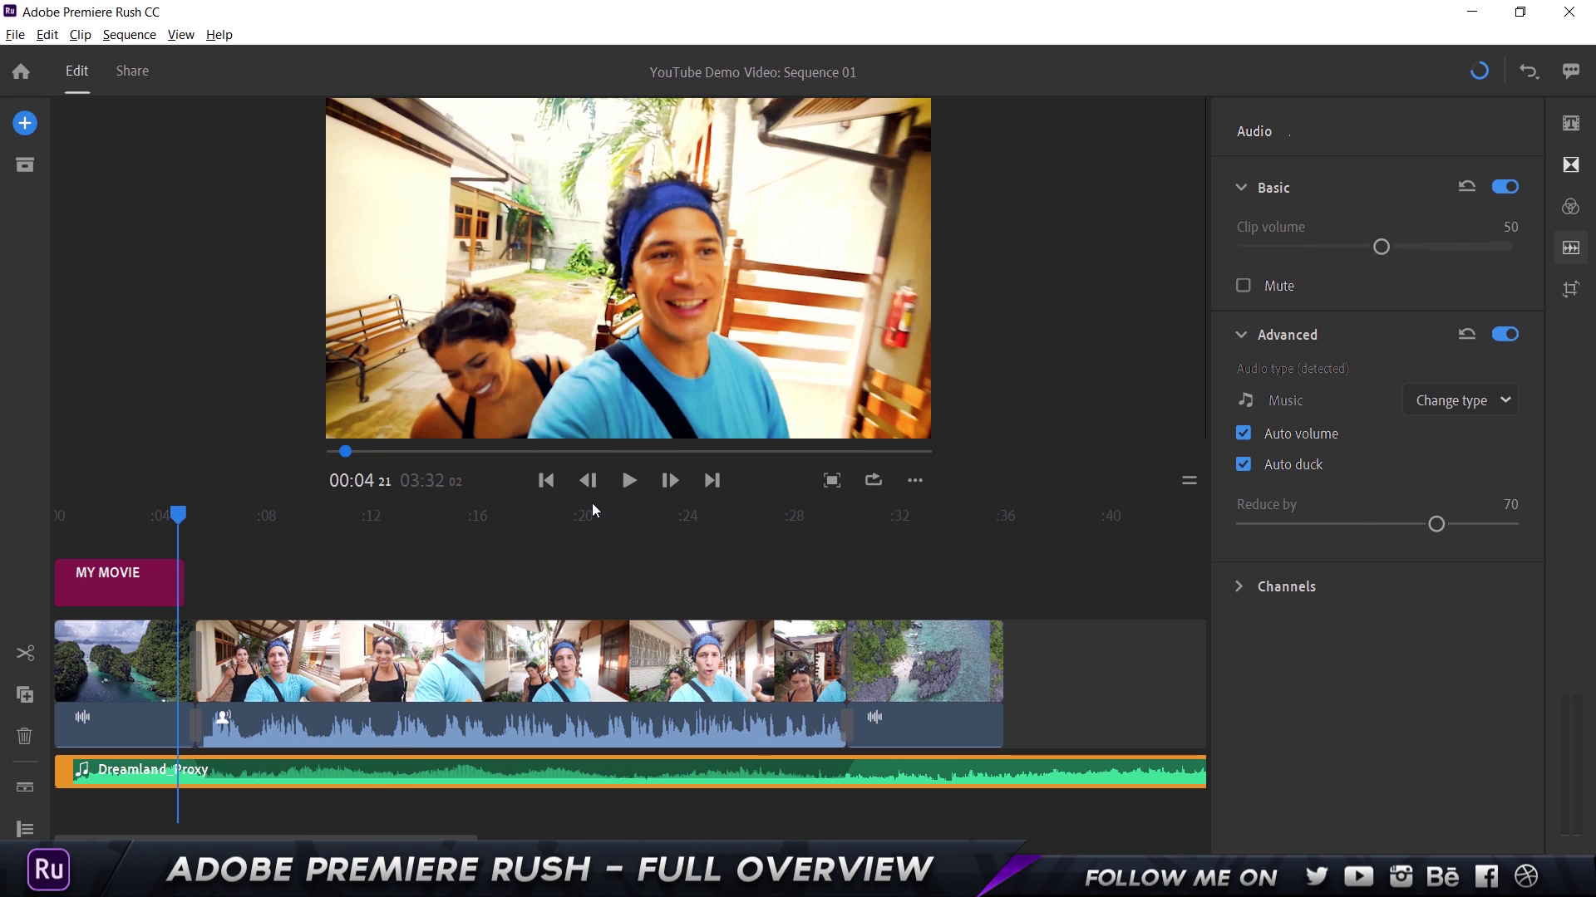
left_click(629, 480)
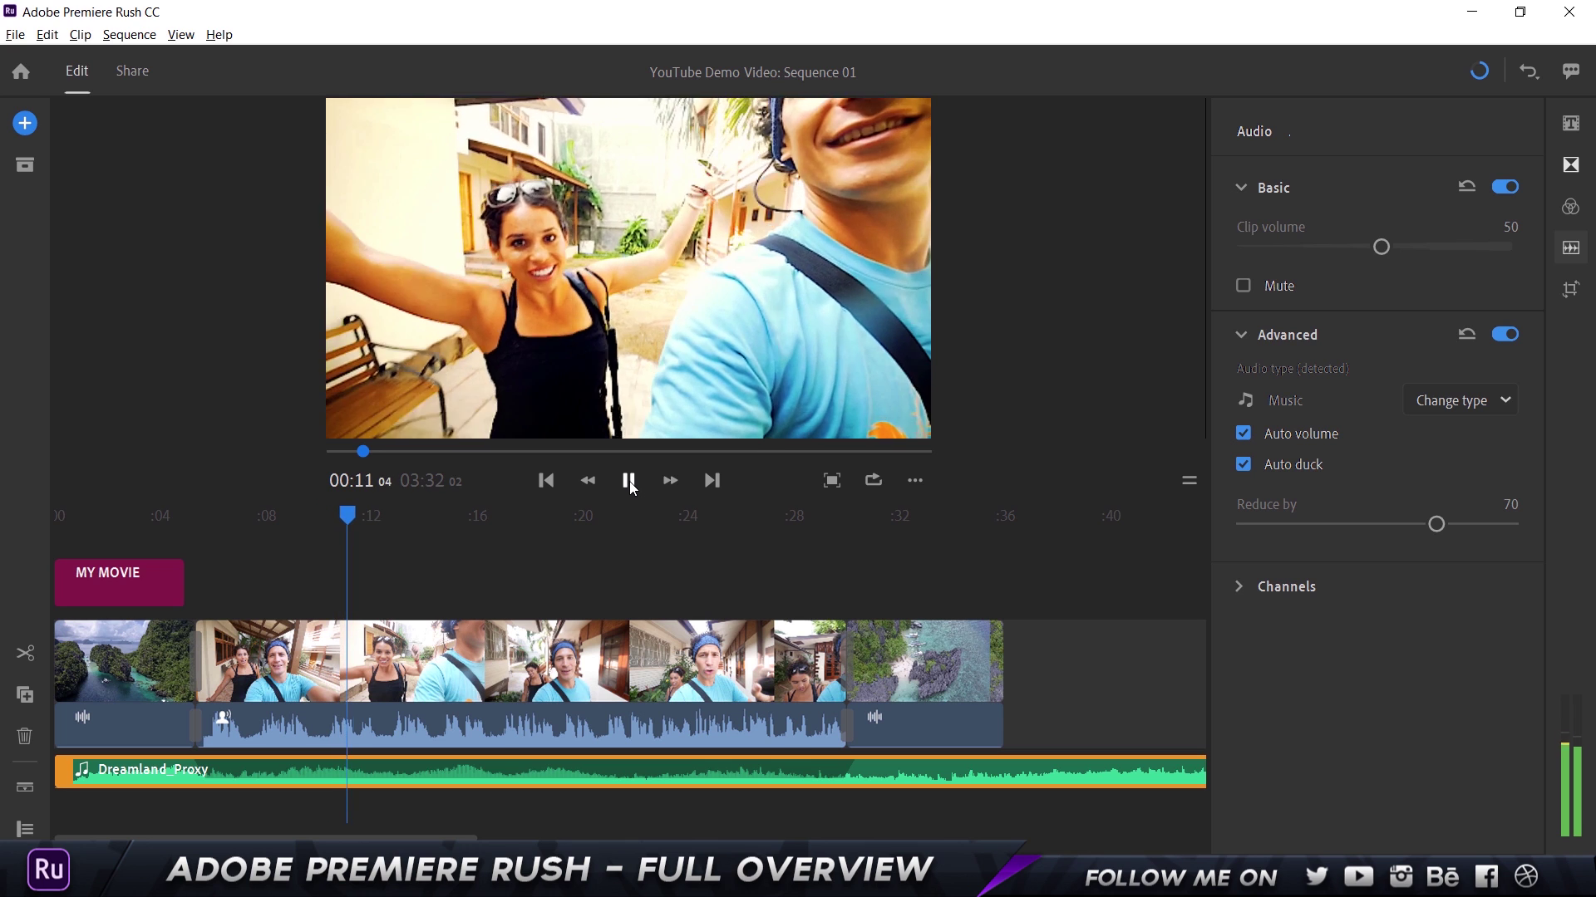
left_click(629, 482)
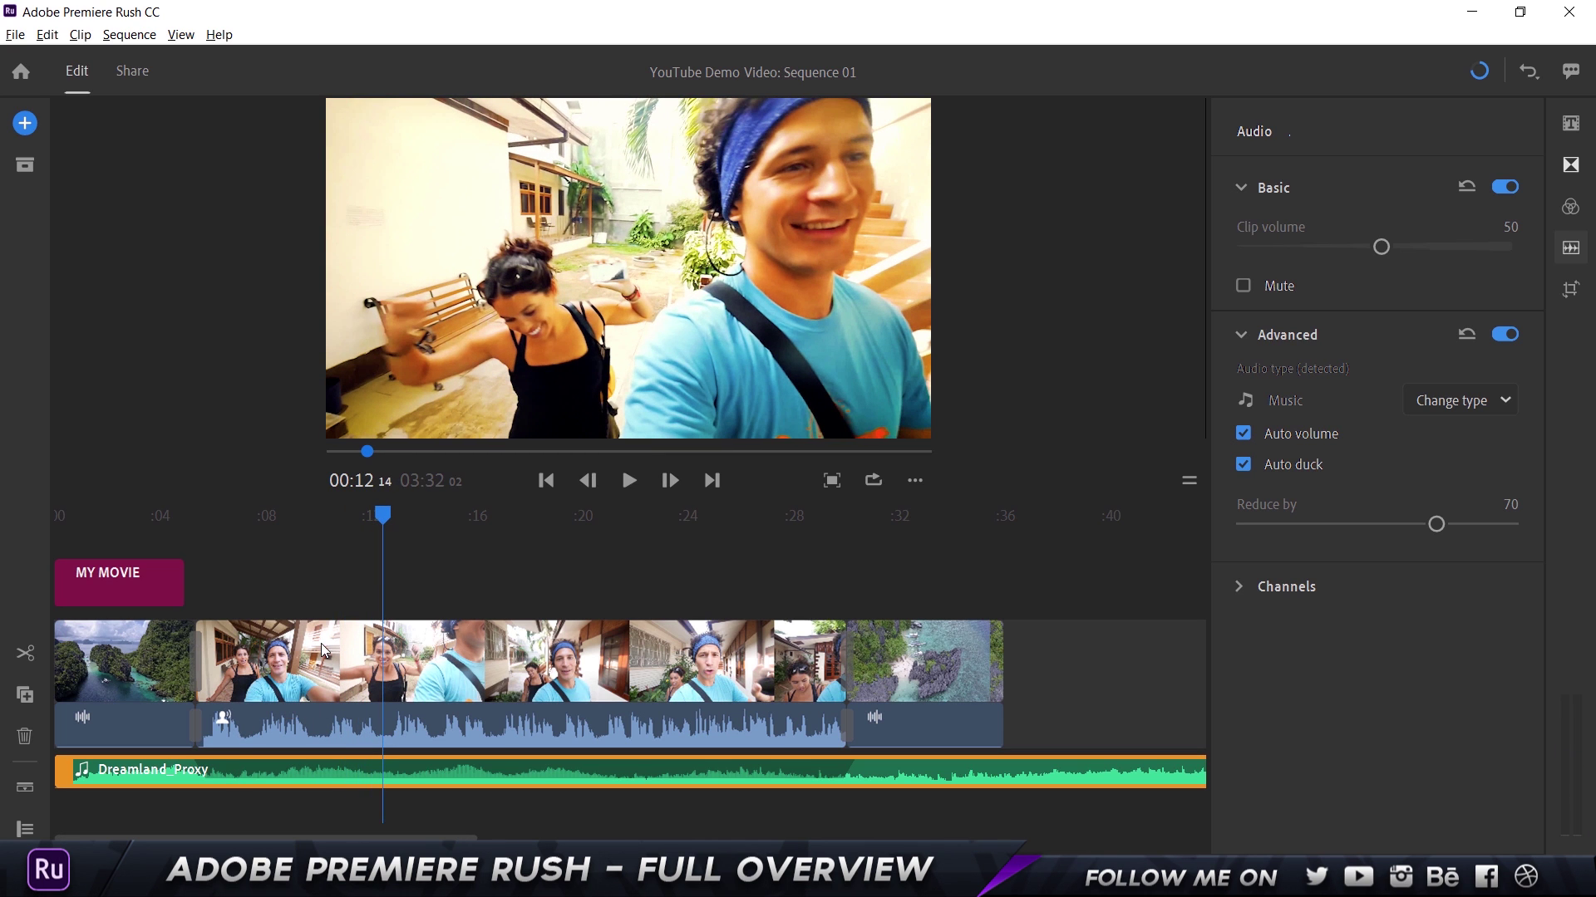
Play the change from the second to the third clip to hear how the music ducking ends
left_click(825, 519)
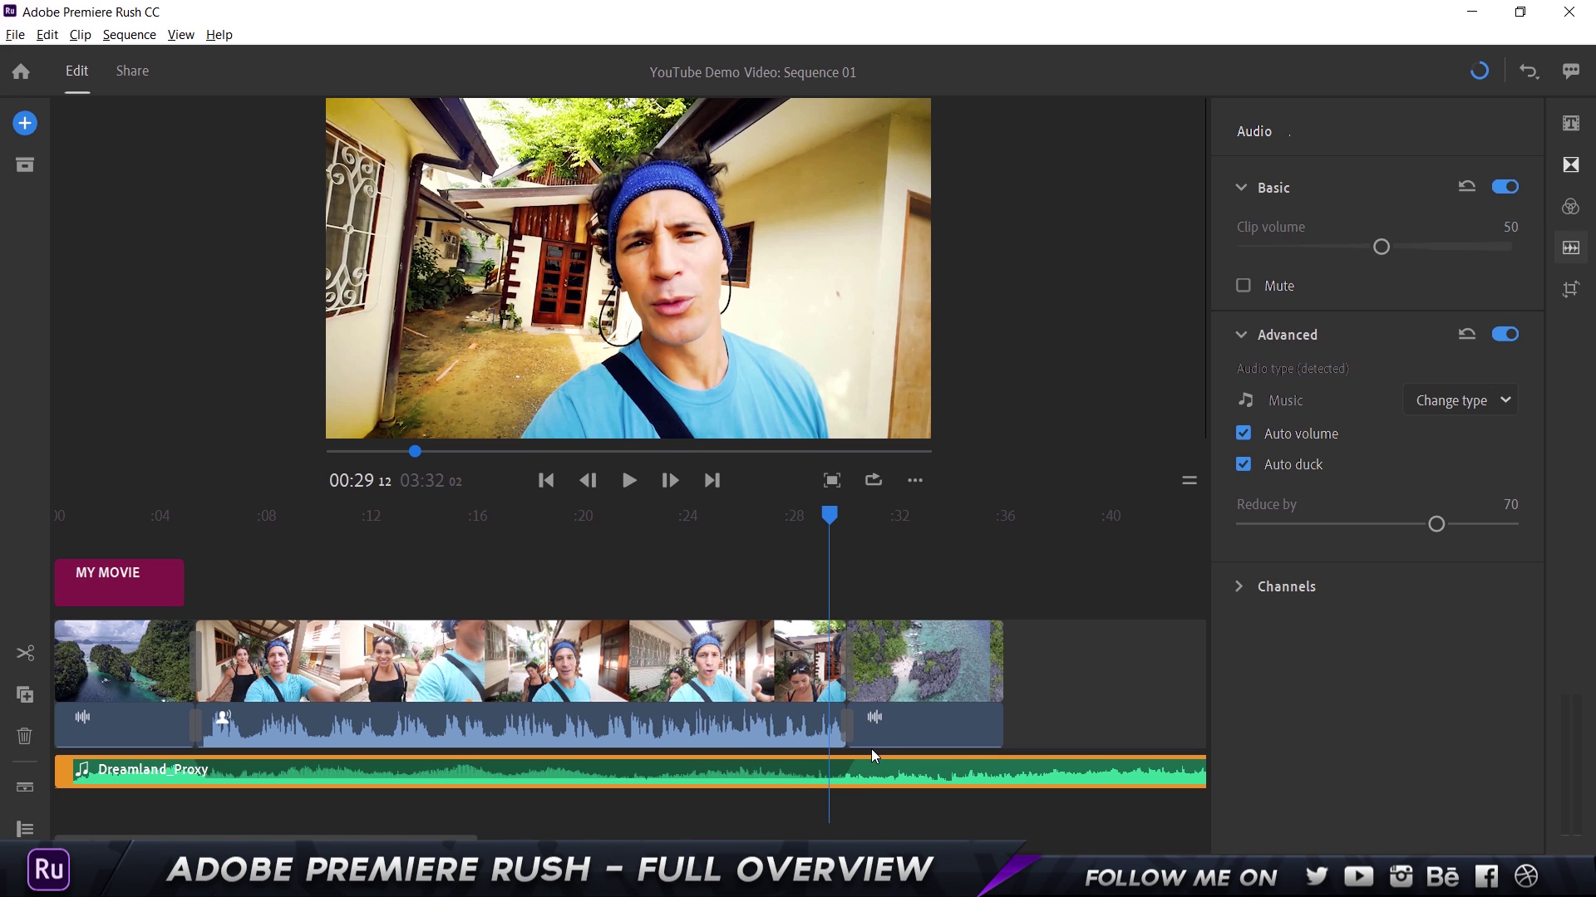
left_click(632, 482)
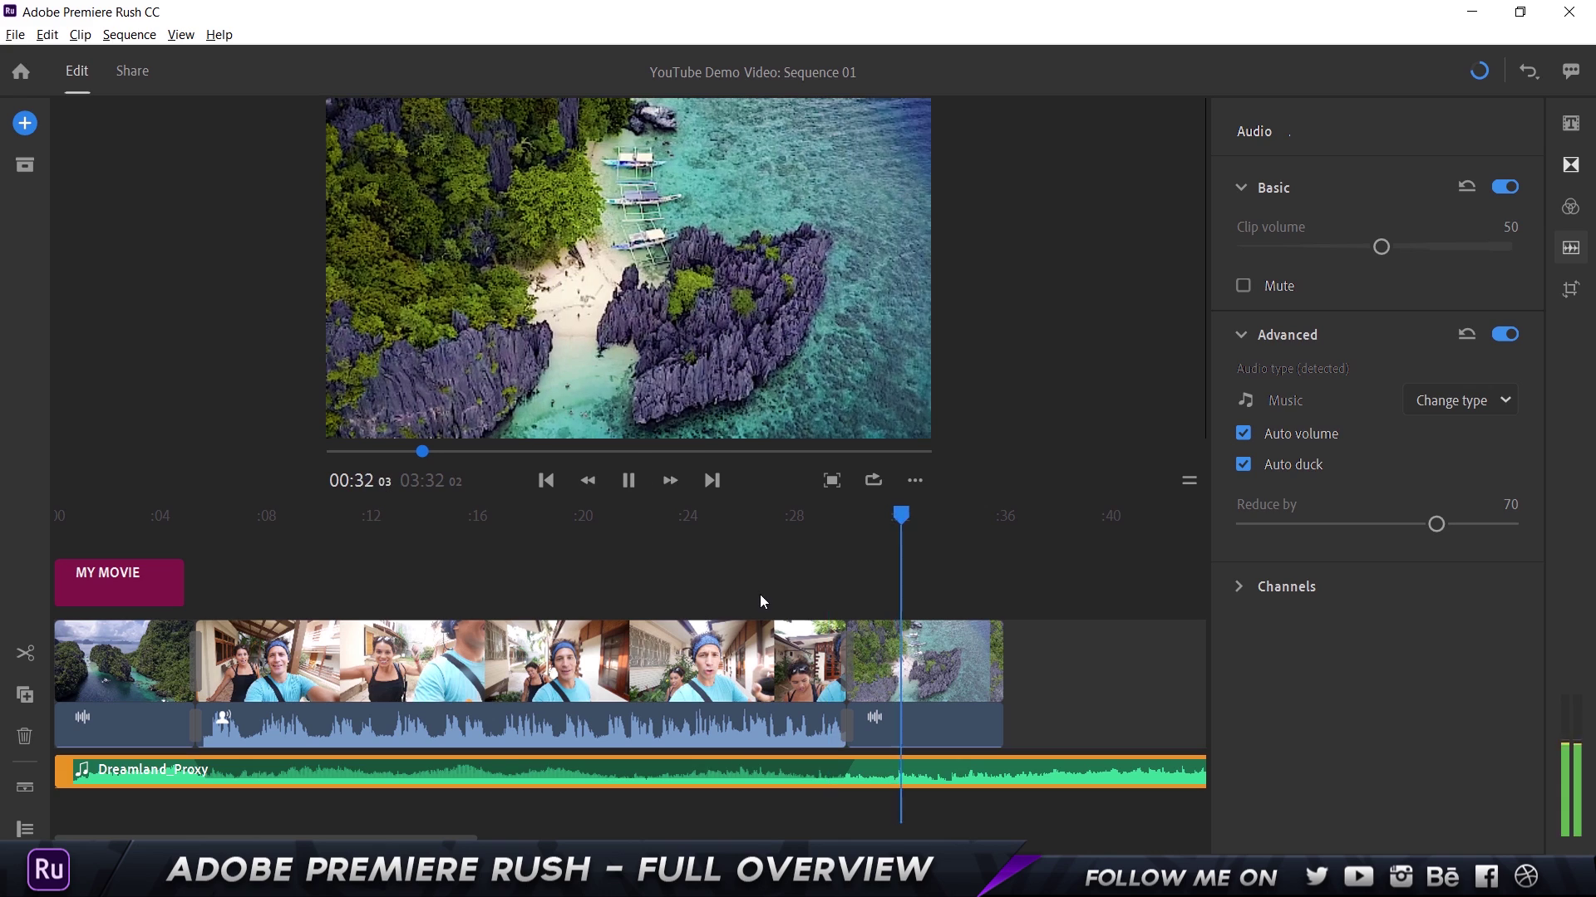
left_click(760, 657)
left_click(629, 484)
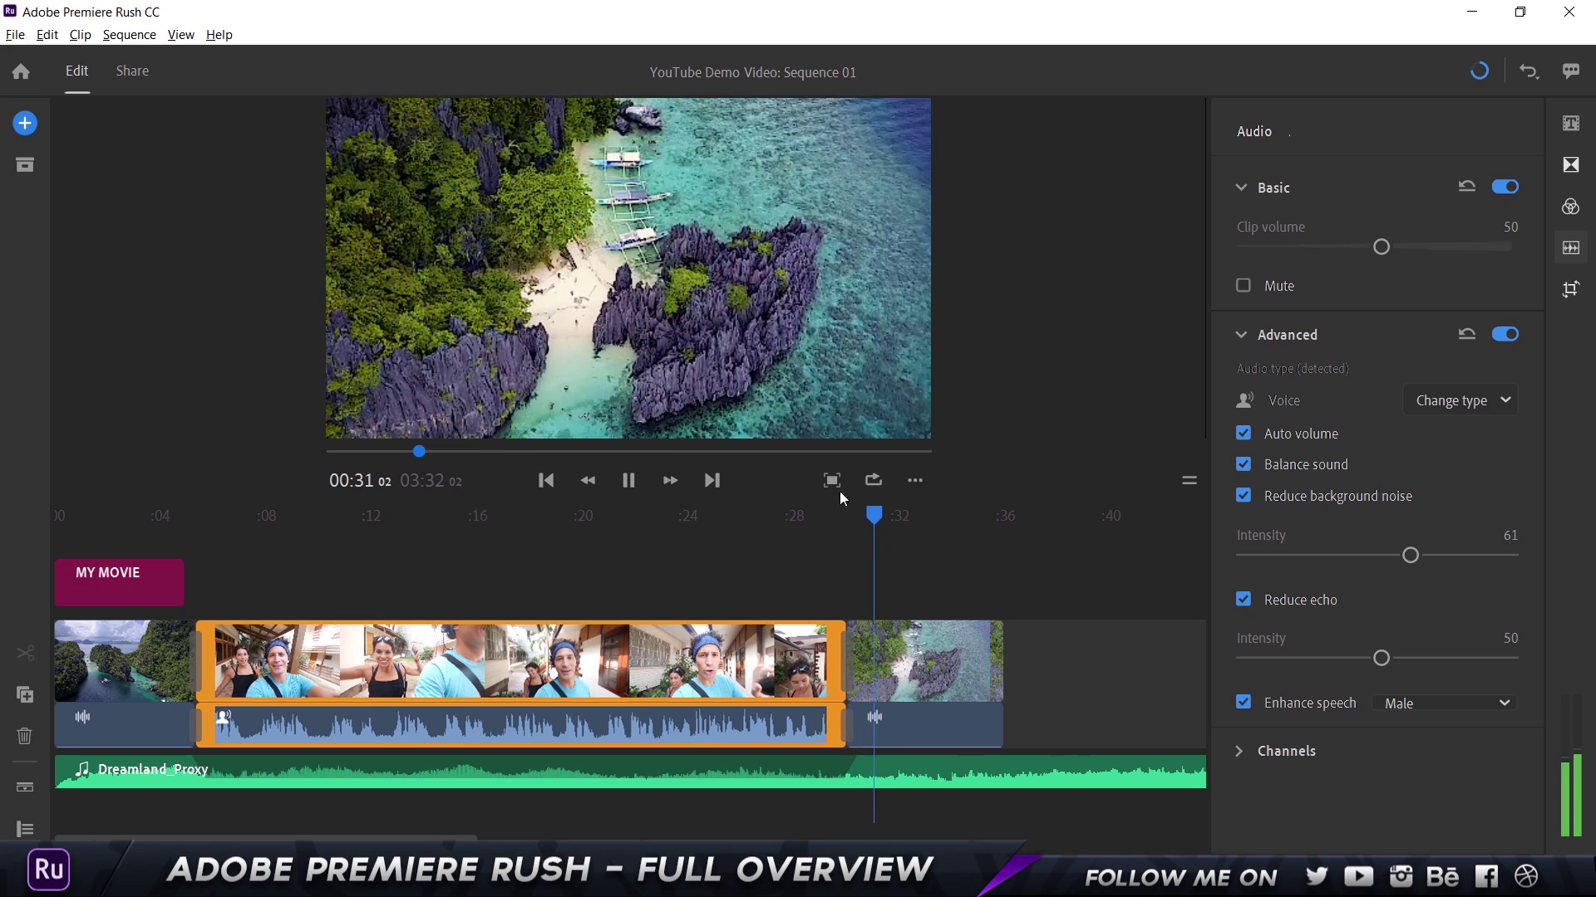
left_click(629, 482)
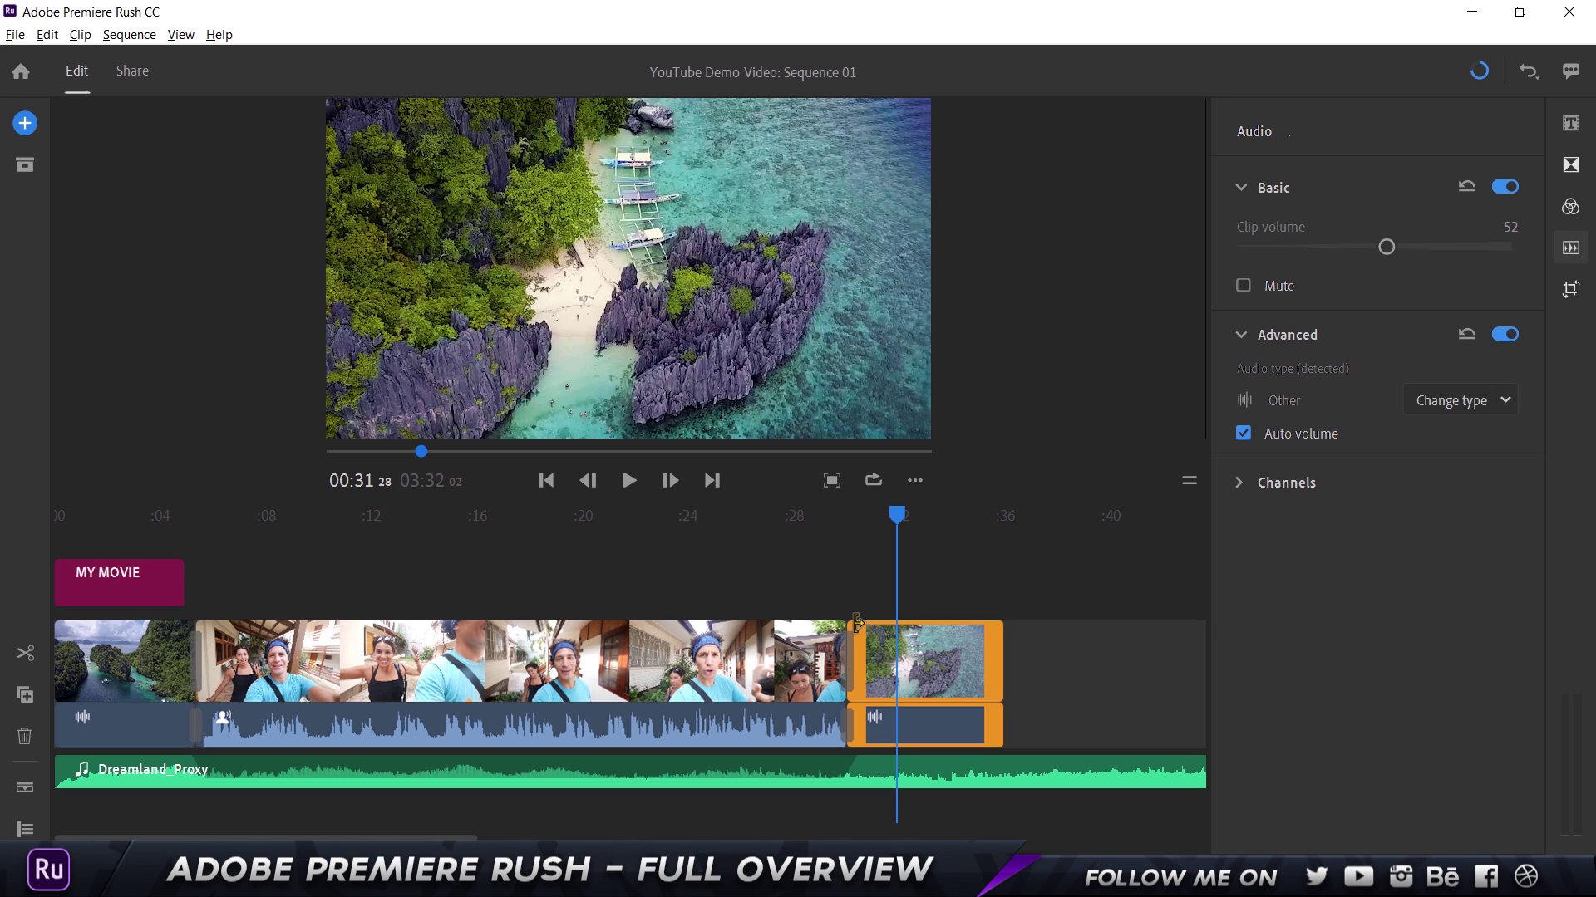
Try shifting the third clip's horizontal and vertical position and its rotation, and undo these transform changes
left_click(1570, 291)
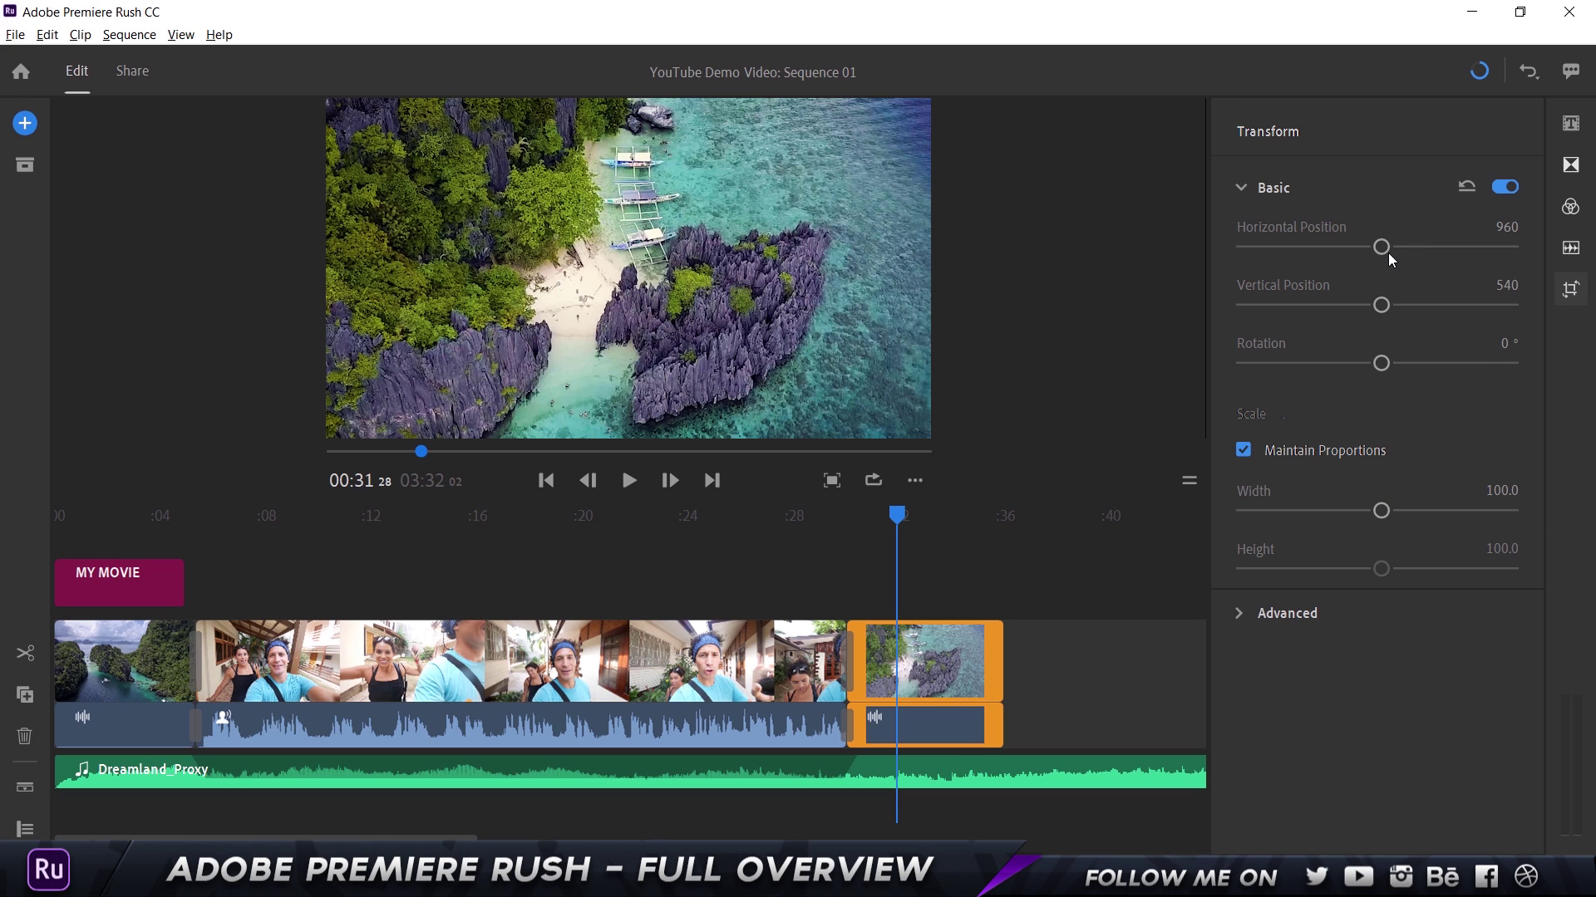
mouse_move(1390, 251)
left_mouse_down()
mouse_move(1412, 251)
mouse_move(1369, 251)
left_mouse_up()
left_click_drag(1382, 306, 1376, 305)
mouse_move(1382, 363)
left_mouse_down()
mouse_move(1425, 357)
mouse_move(1383, 349)
left_mouse_up()
key("ctrl+z")
key("ctrl+z")
key("ctrl+z")
key("ctrl+z")
Change the sequence orientation to Portrait and scale the third clip proportionally to 196.1 to fill the frame
left_click(915, 481)
mouse_move(916, 404)
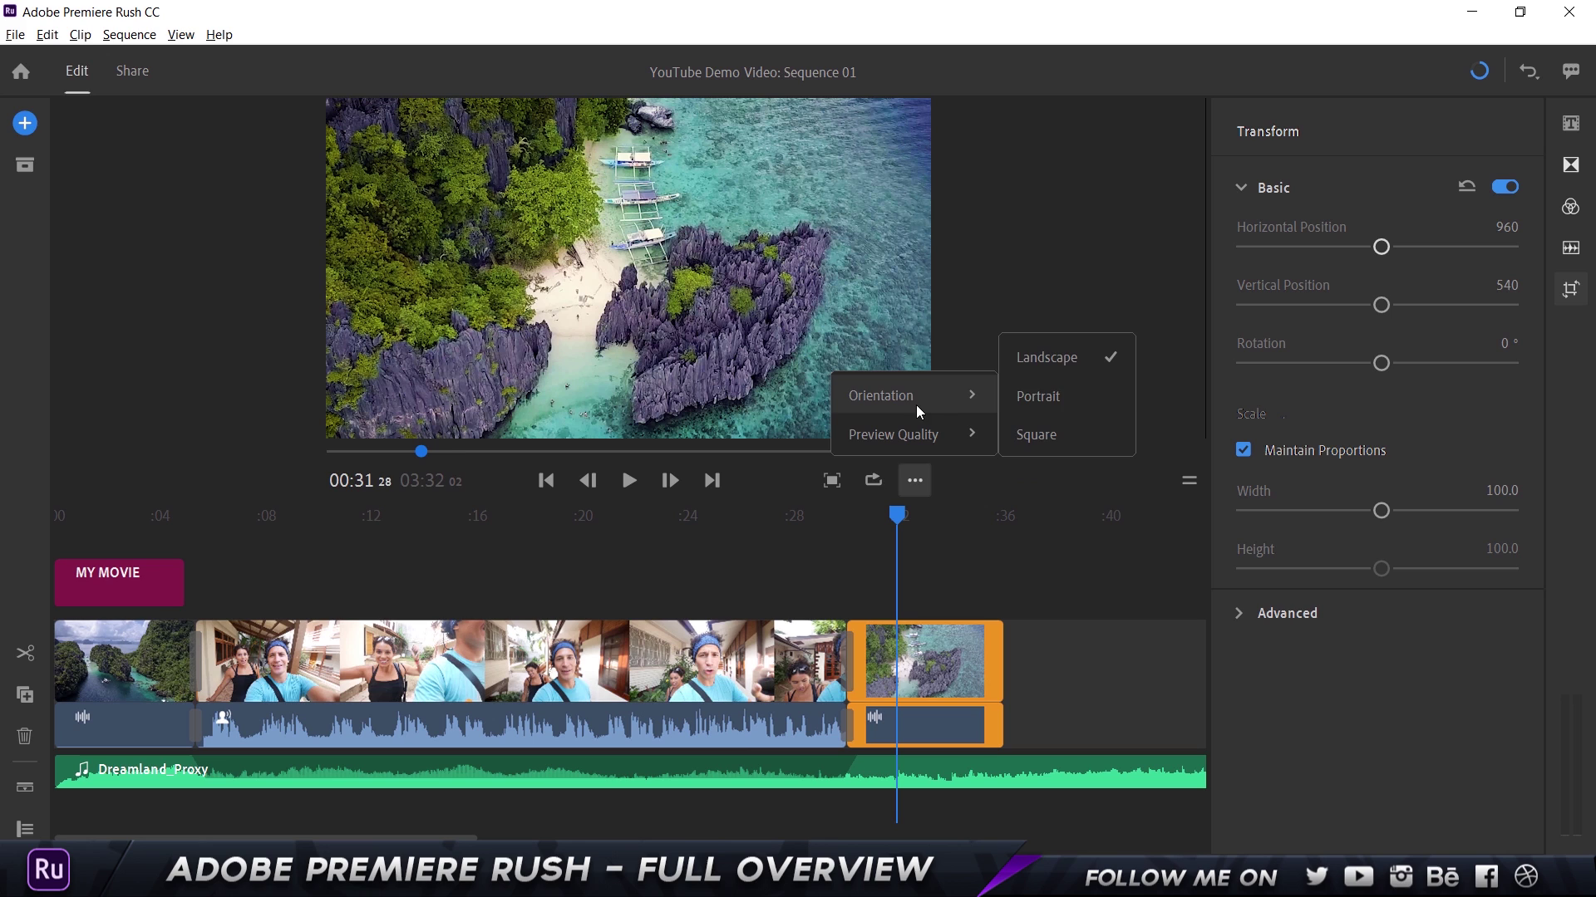
left_click(1025, 397)
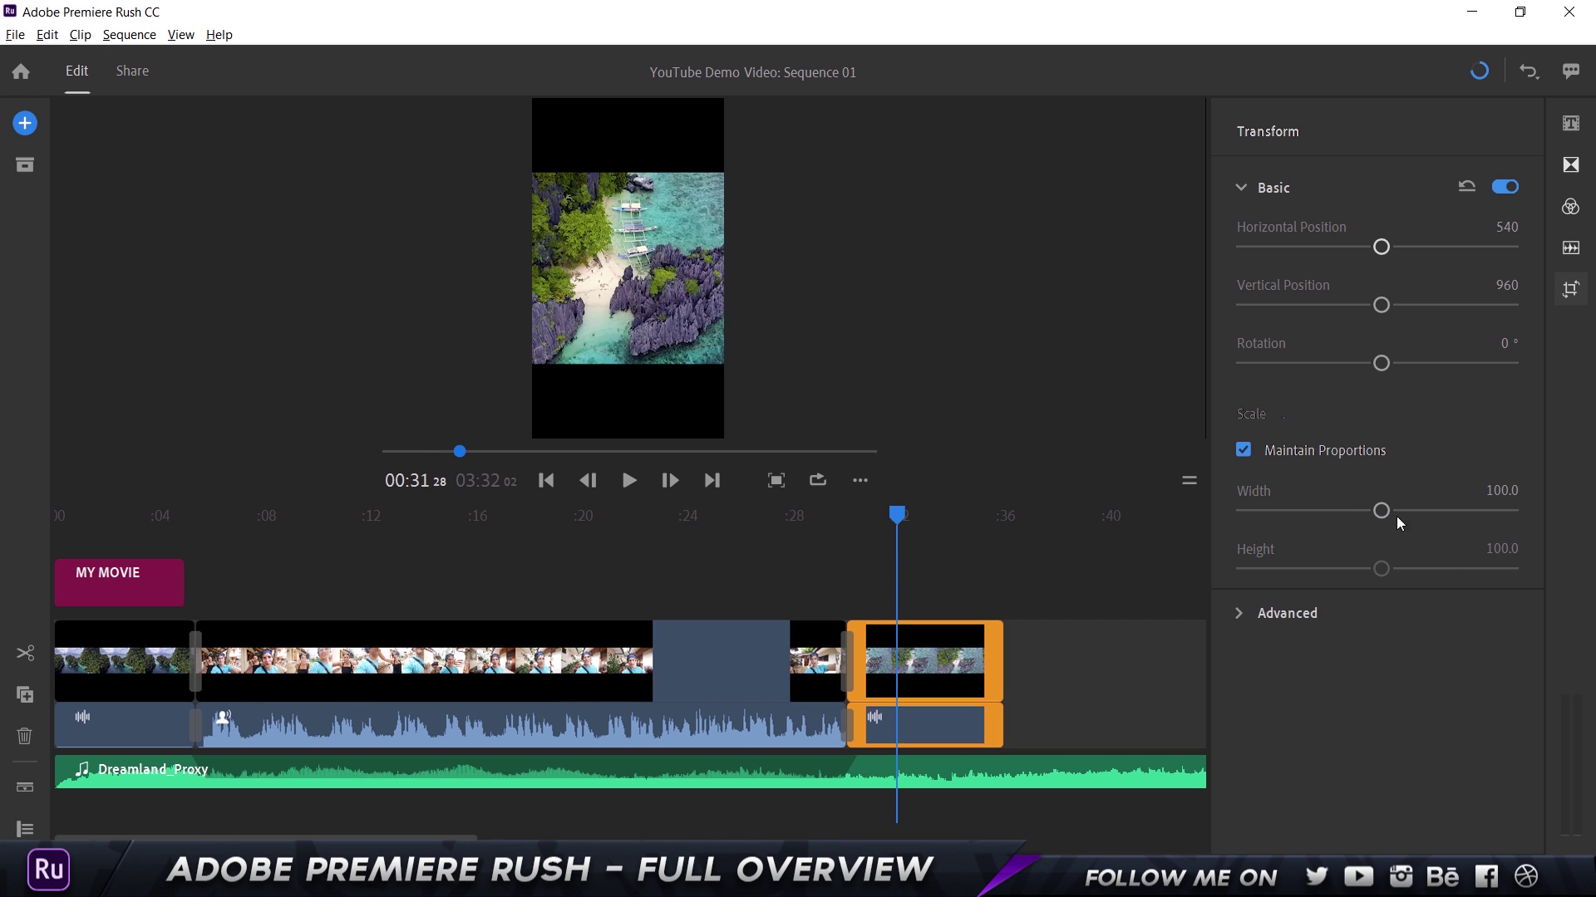
left_click_drag(1396, 516, 1503, 510)
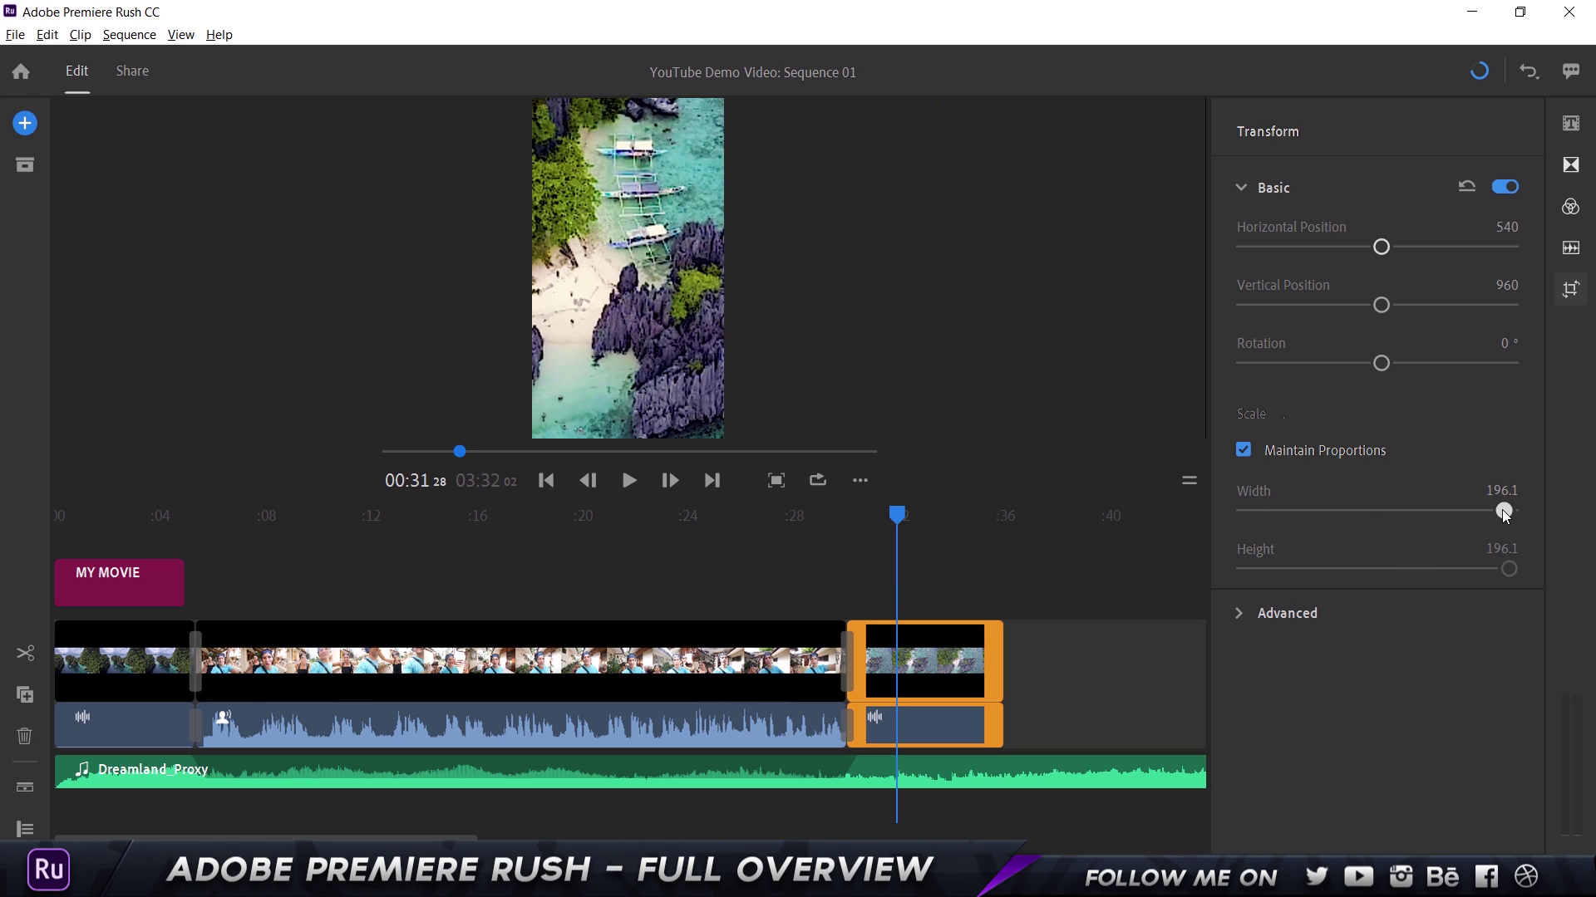
Scale the second clip proportionally to 196.1 so it fills the portrait frame
left_click(764, 544)
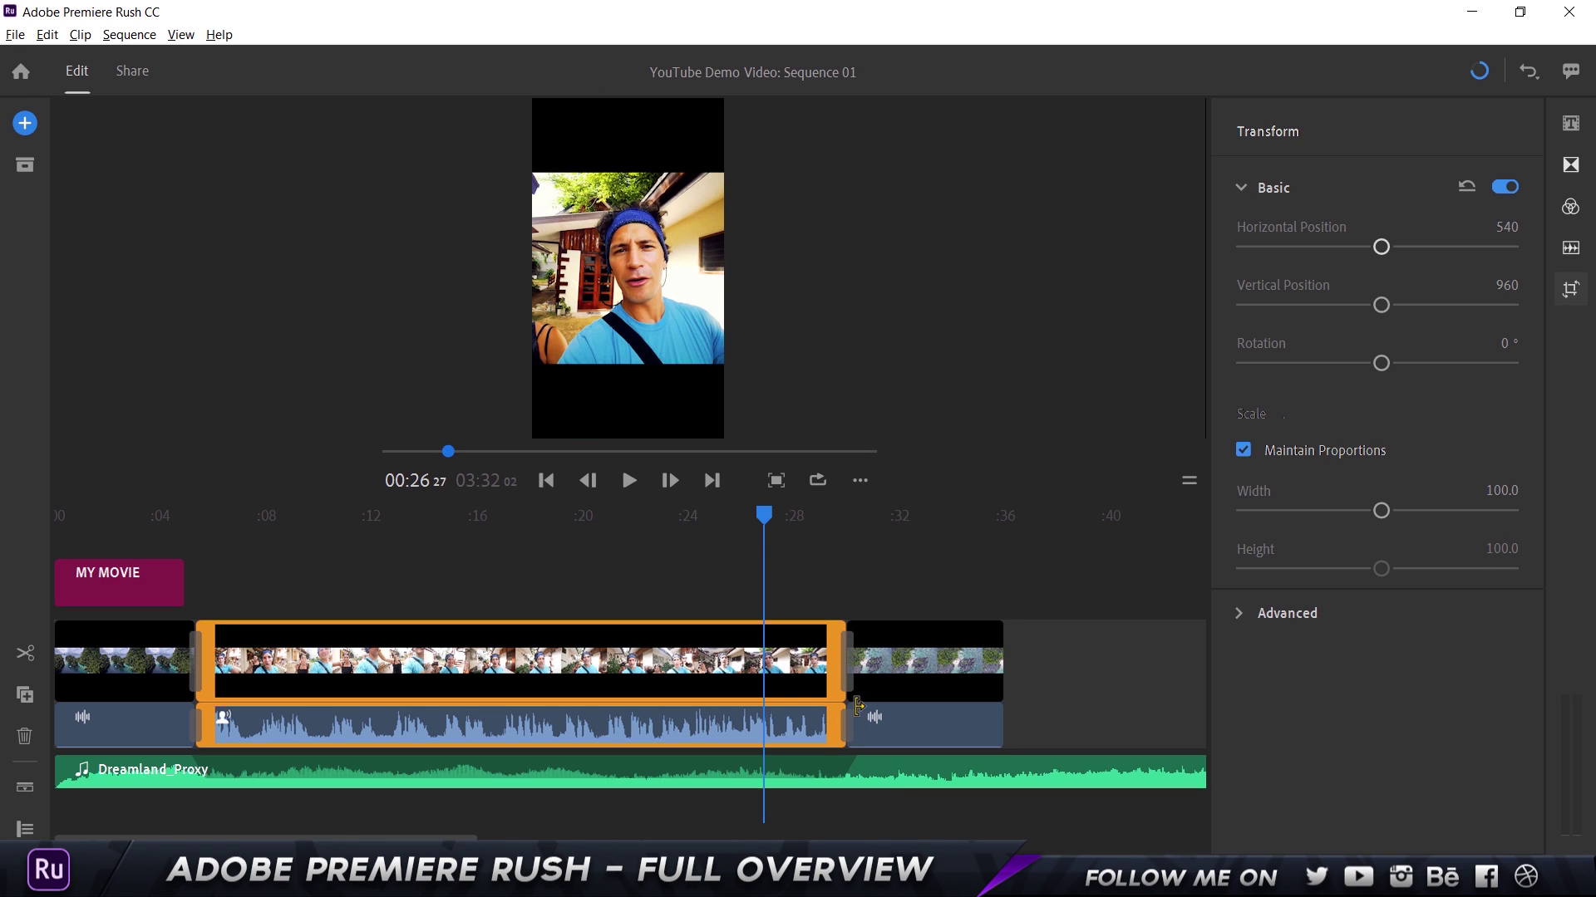
left_click(958, 669)
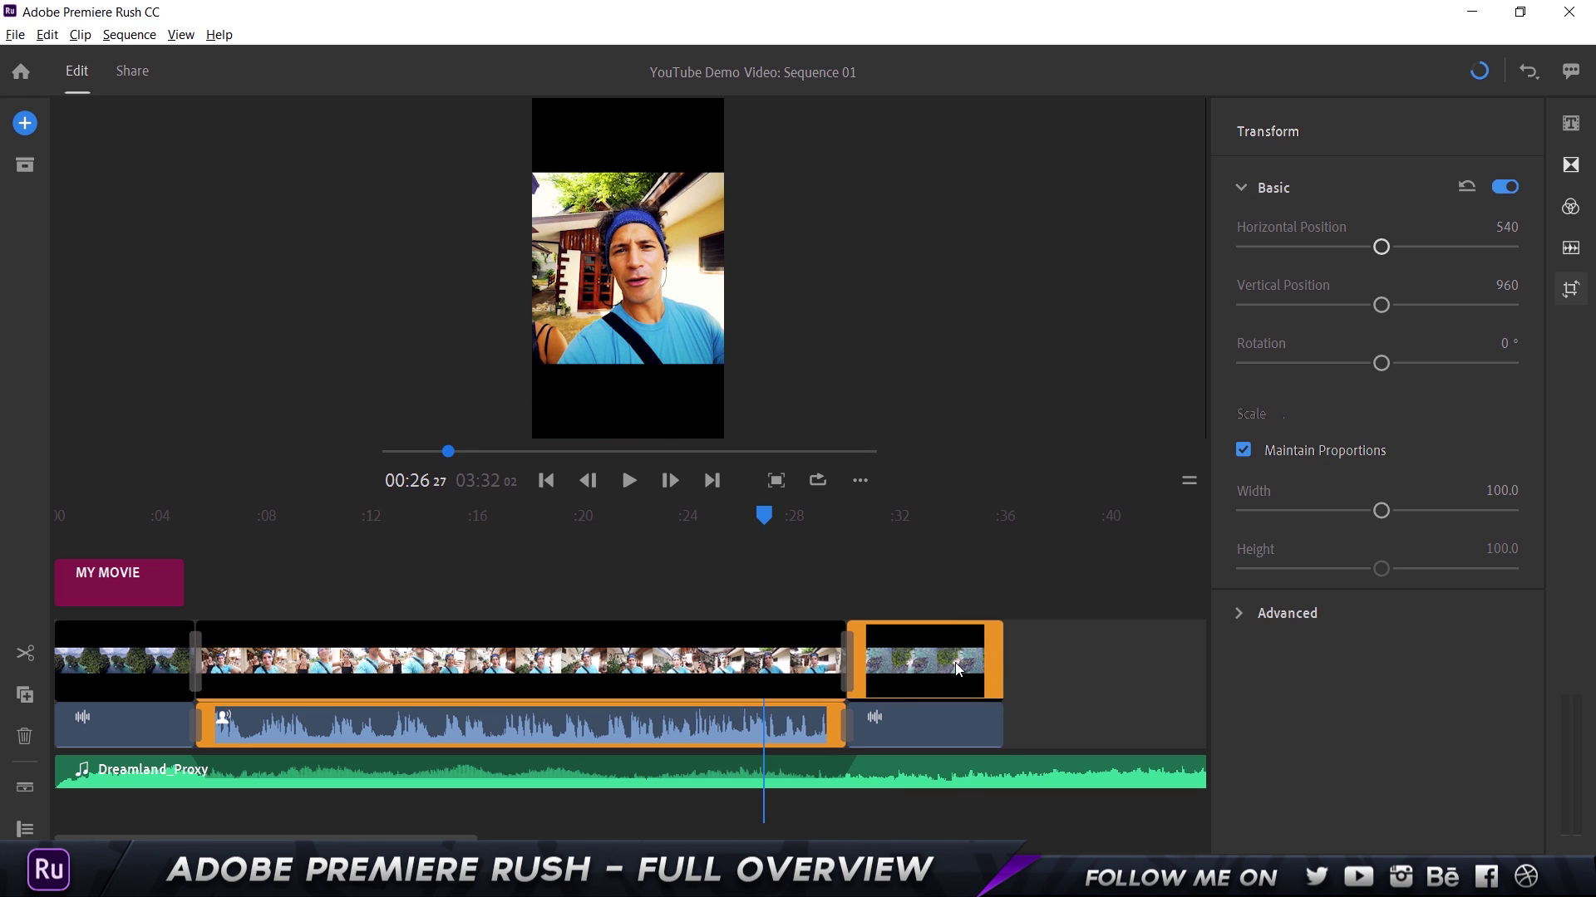
left_click(636, 681)
left_click(1502, 502)
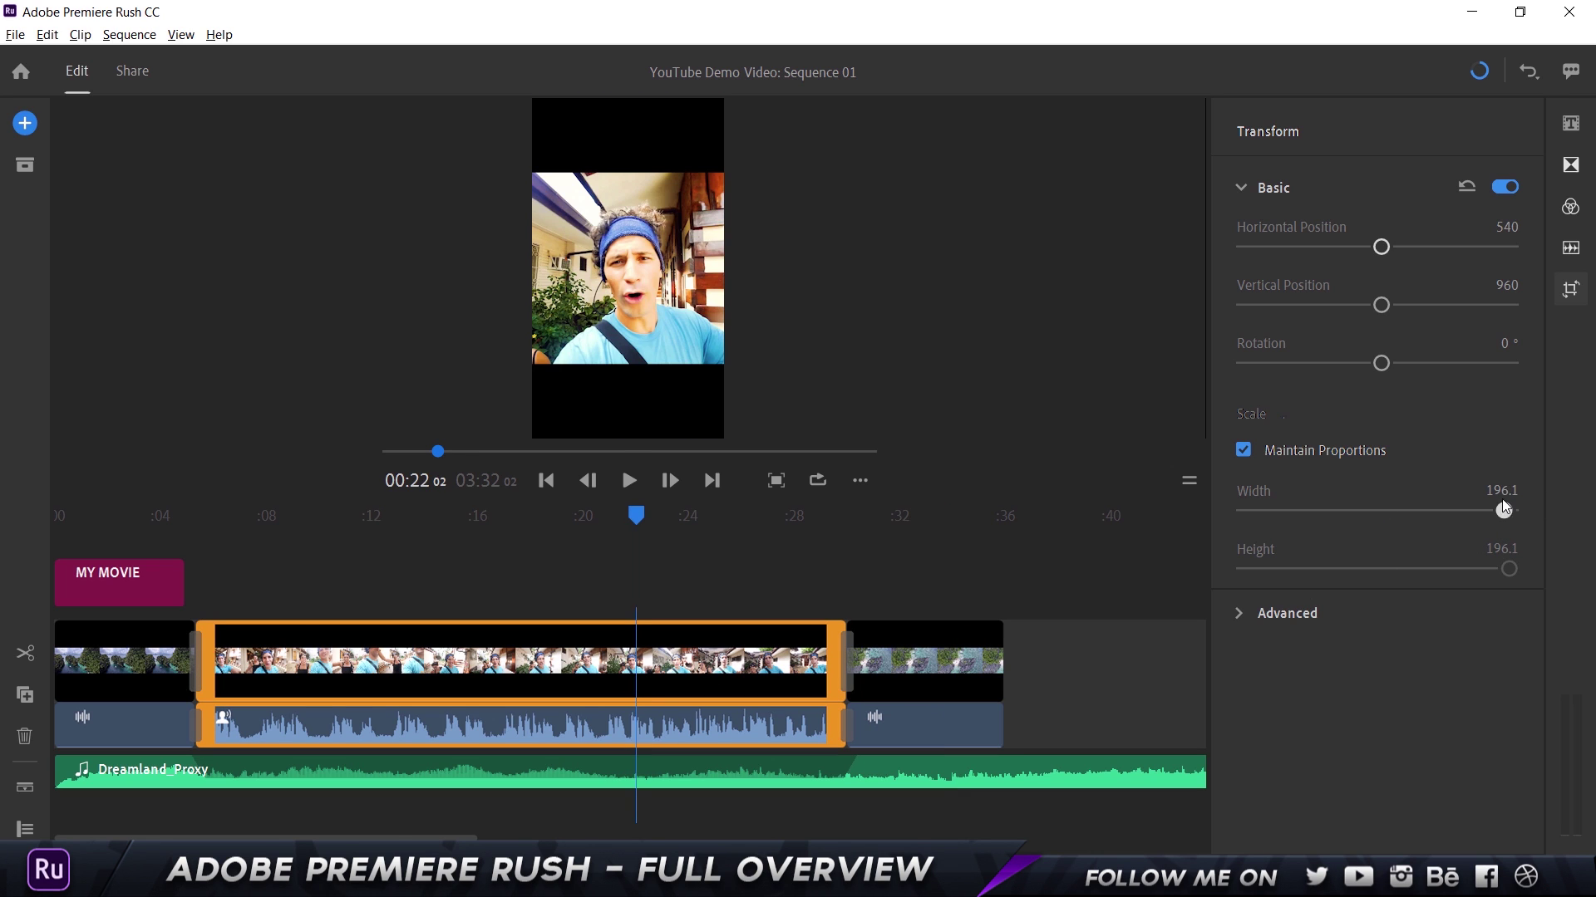
Try the second clip's top crop and opacity adjustments, restore them to 0% and 100%, and return to the third clip
left_click(1396, 636)
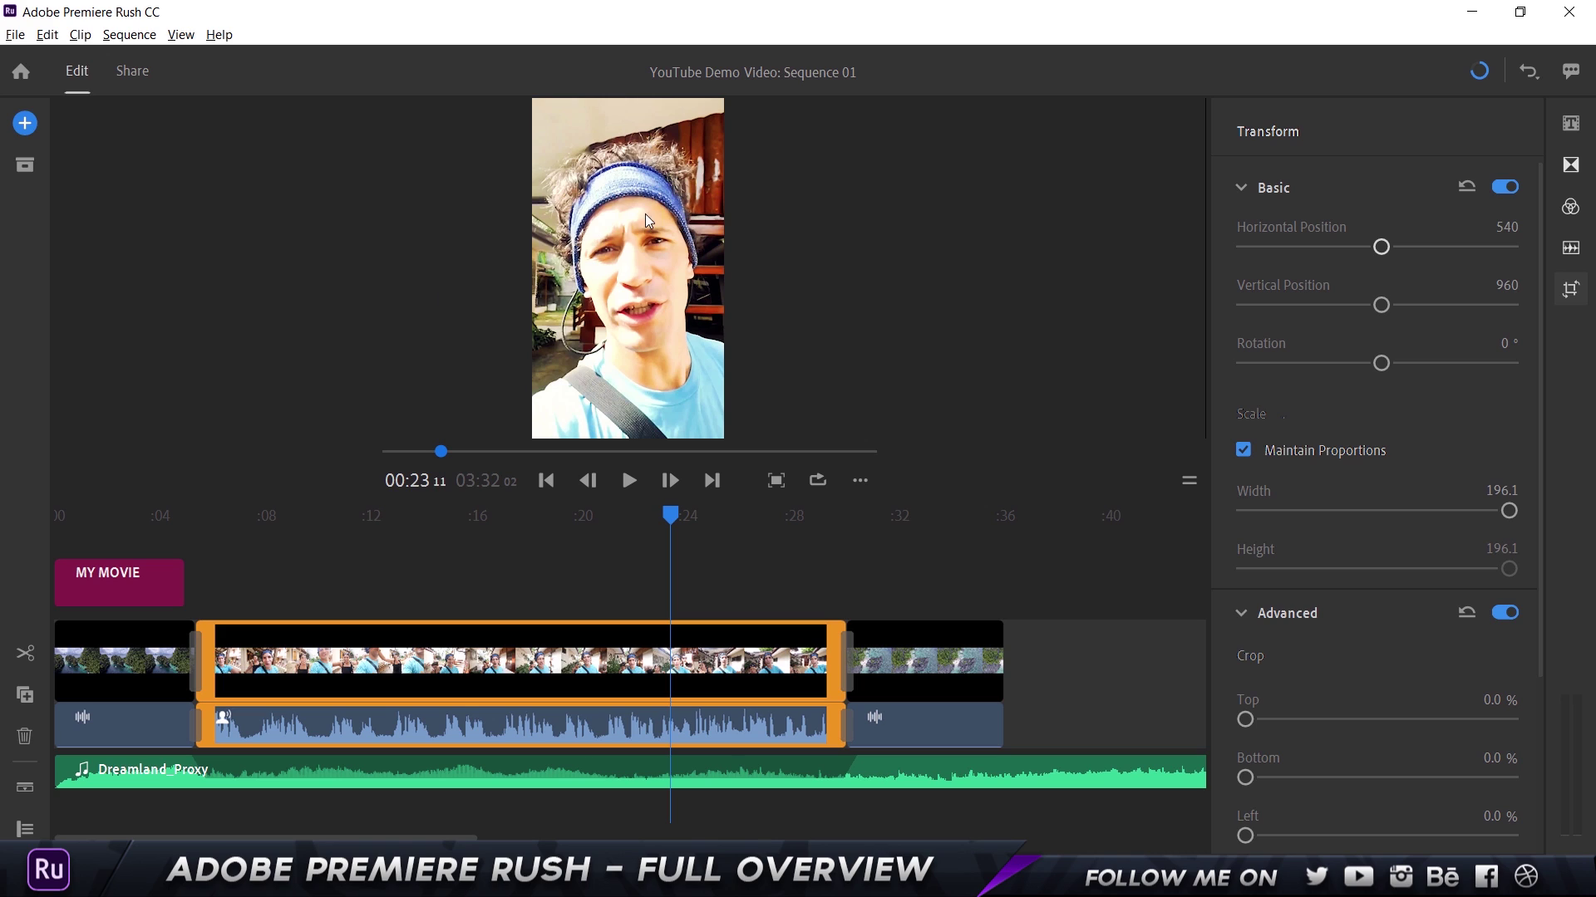
scroll(1296, 645, "down", 3)
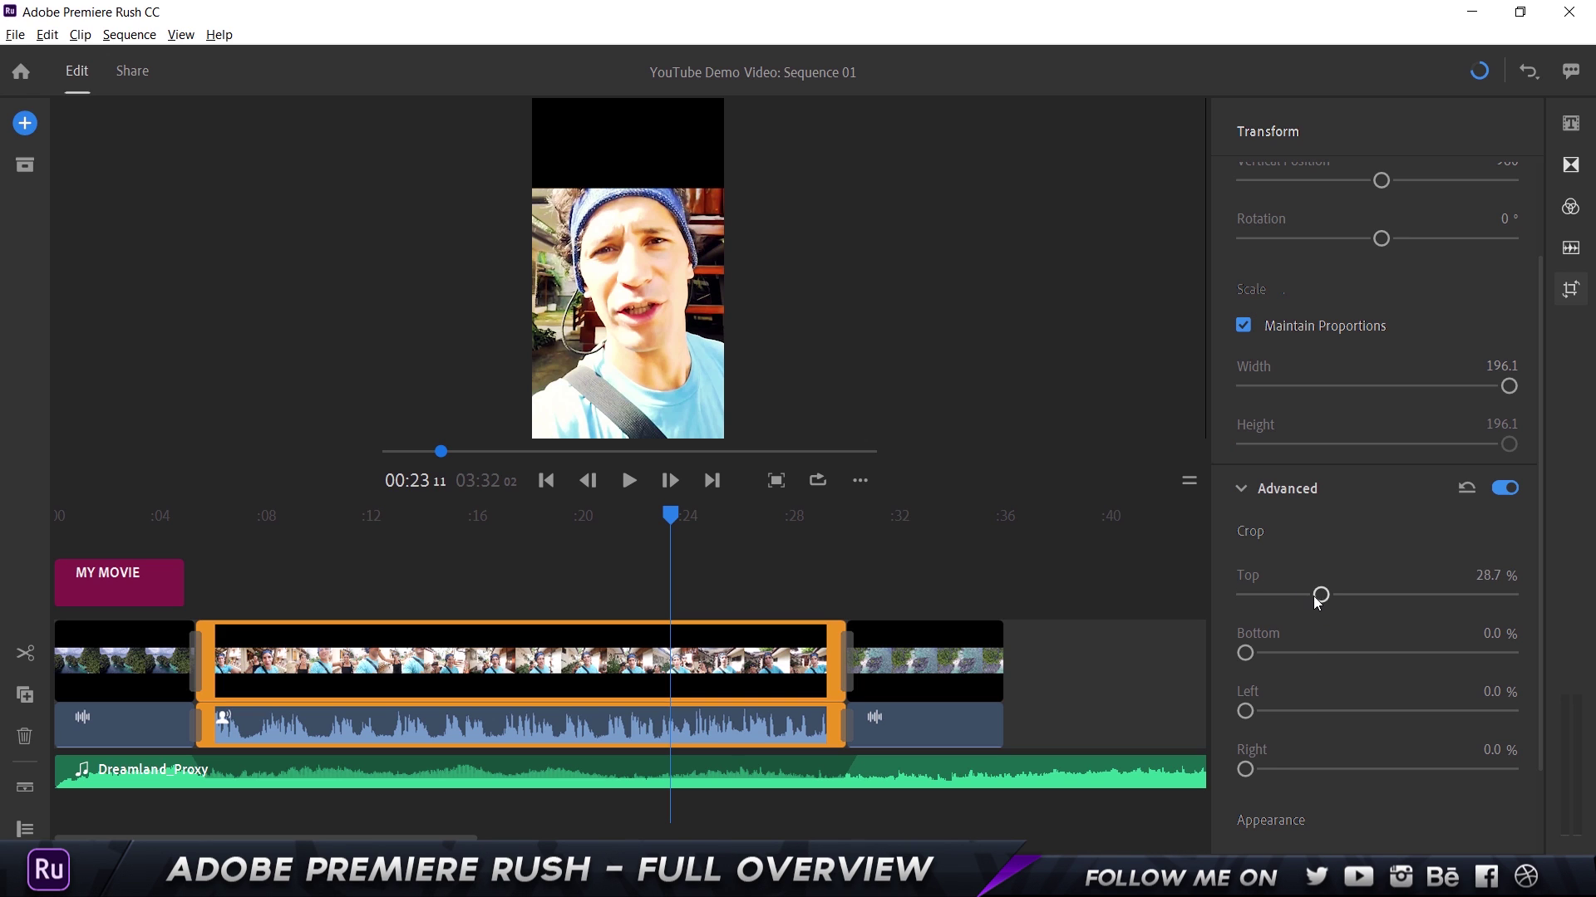
left_click_drag(1317, 607, 1162, 617)
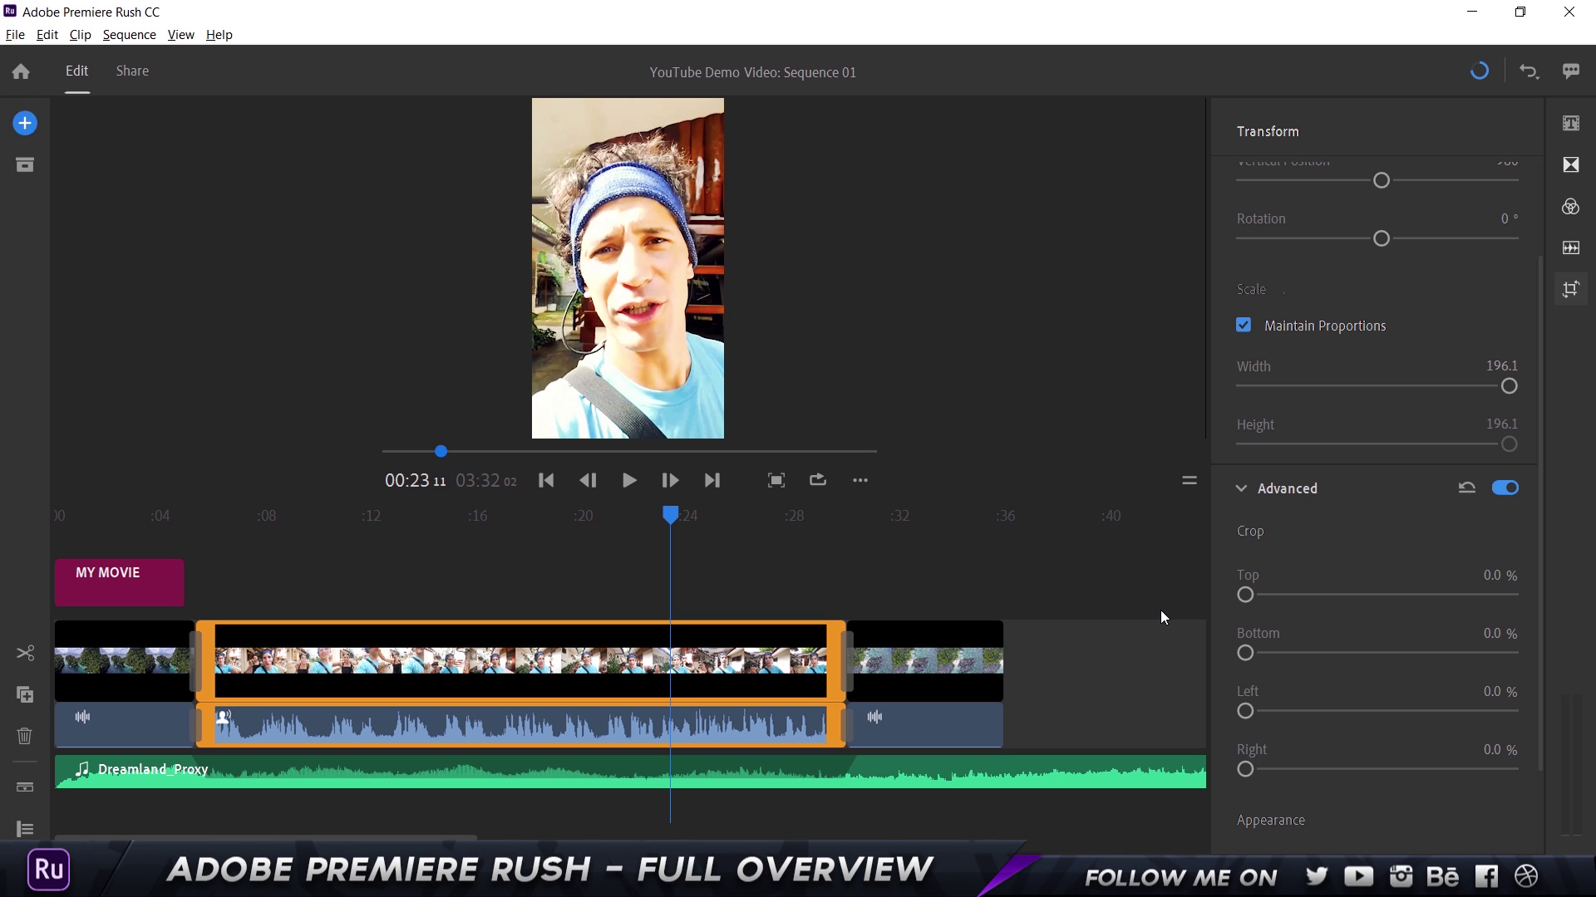
scroll(1293, 644, "down", 2)
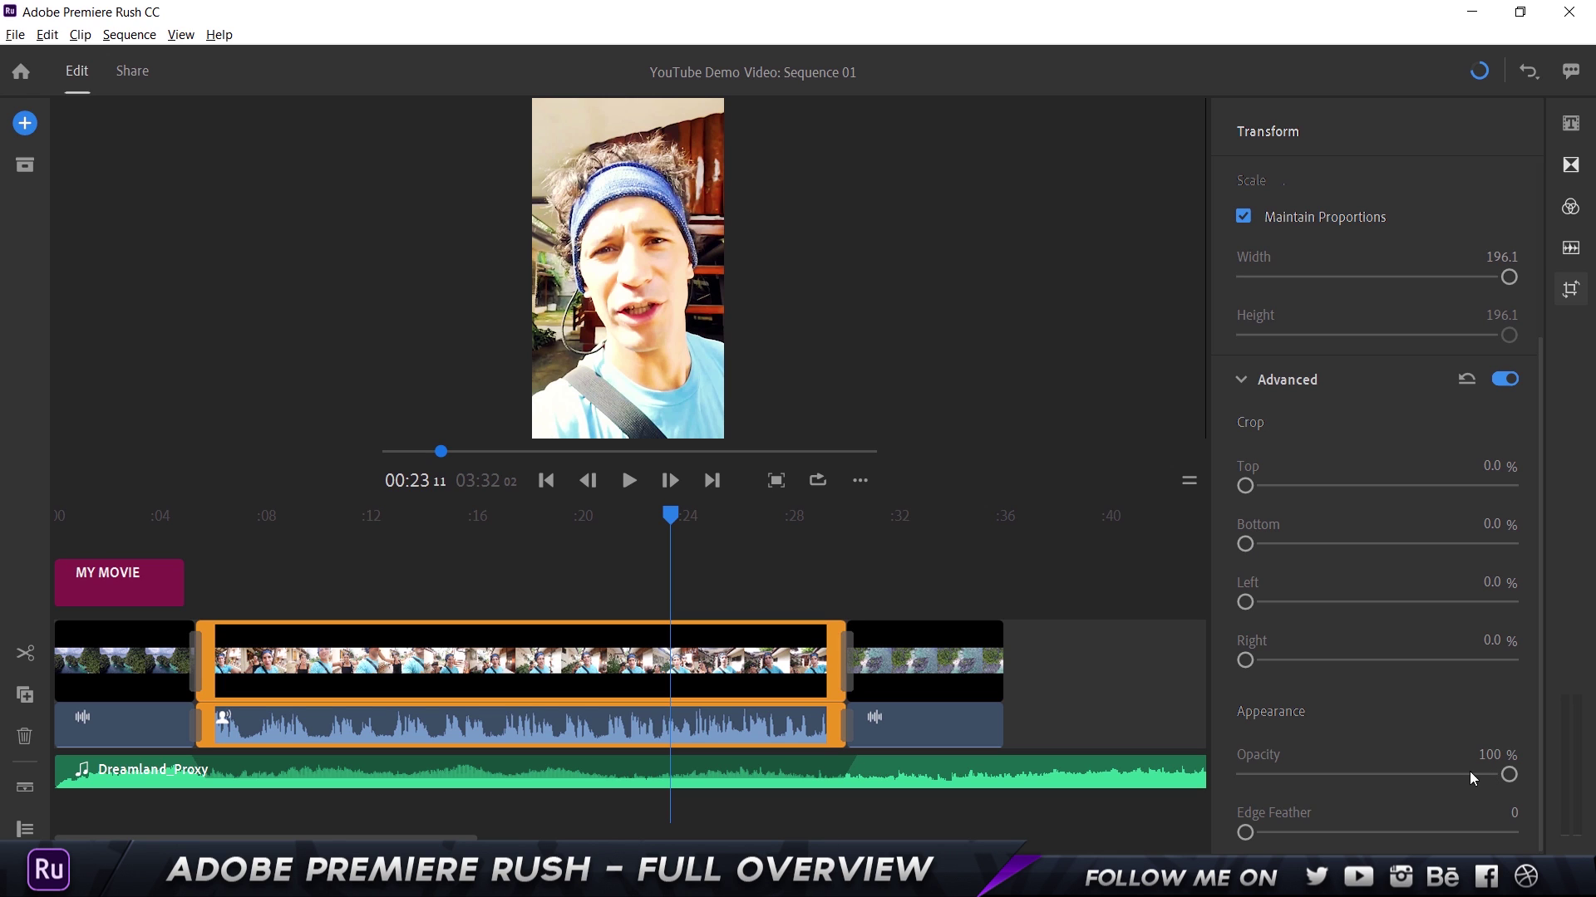
mouse_move(1506, 775)
left_mouse_down()
mouse_move(1333, 777)
mouse_move(1512, 774)
left_mouse_up()
left_click(918, 559)
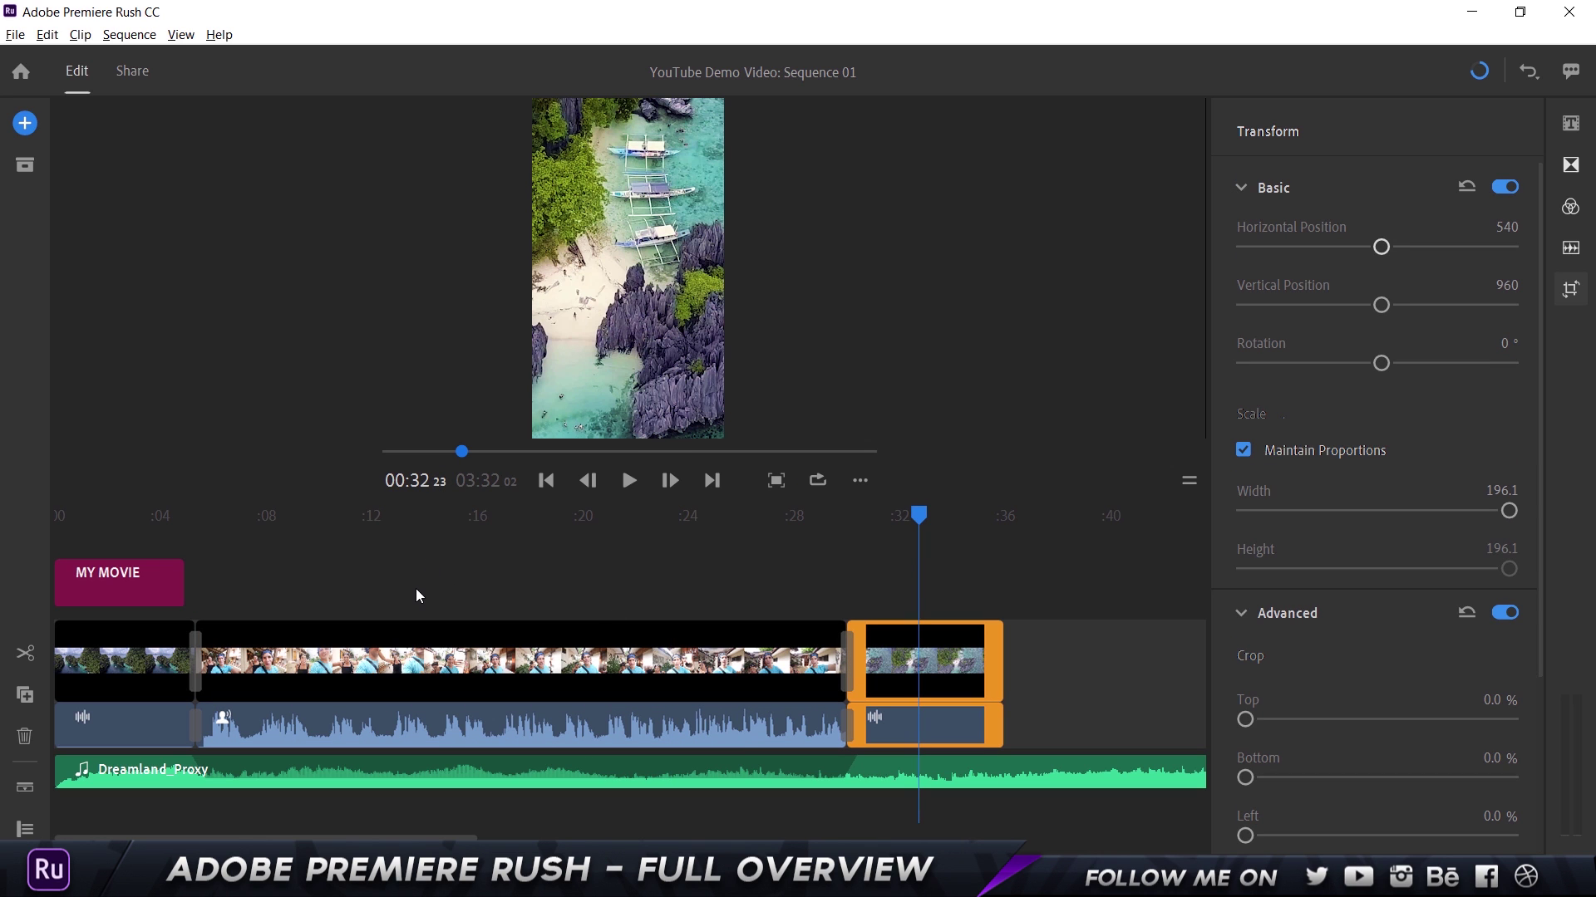
Apply the YouTube 1080p Full HD preset in the local export's advanced settings, and review the preset and resolution options
left_click(133, 71)
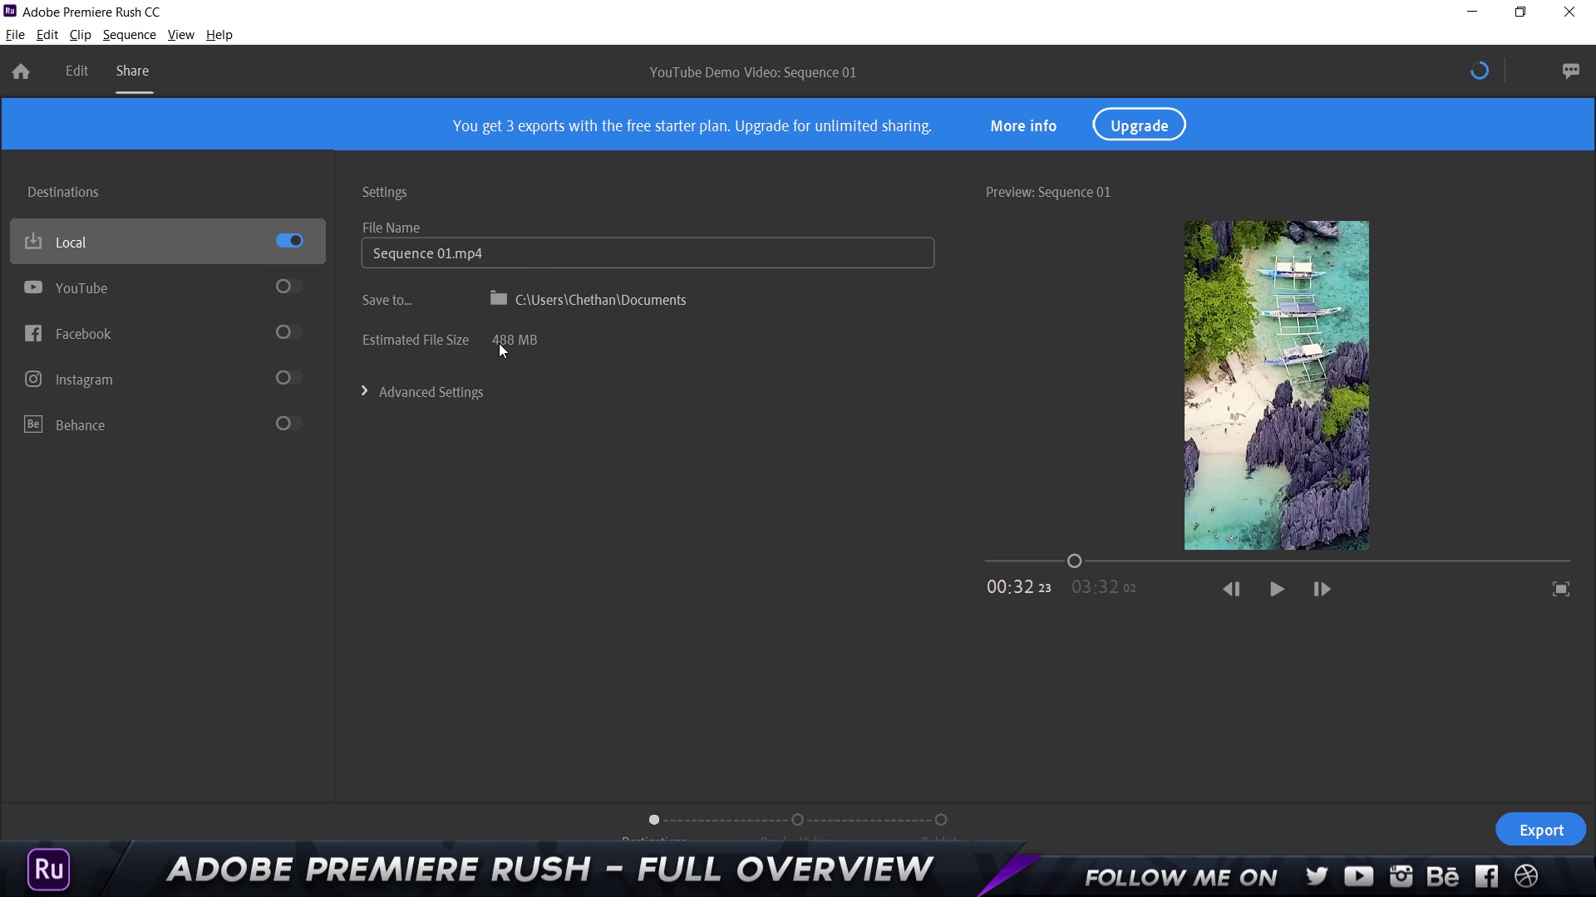
left_click(372, 391)
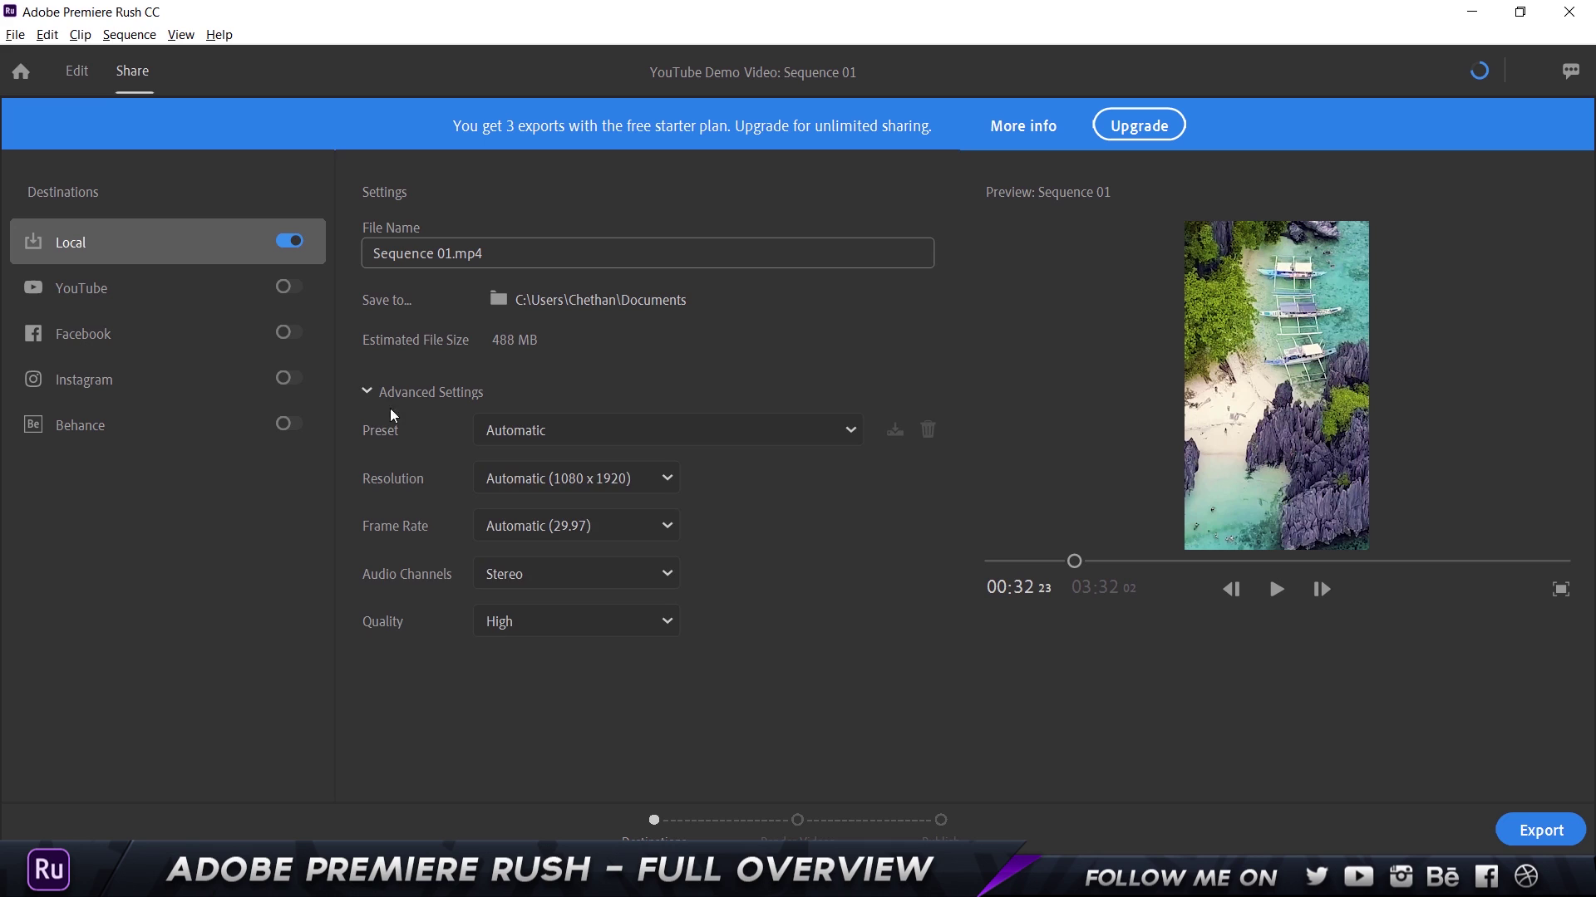
left_click(637, 428)
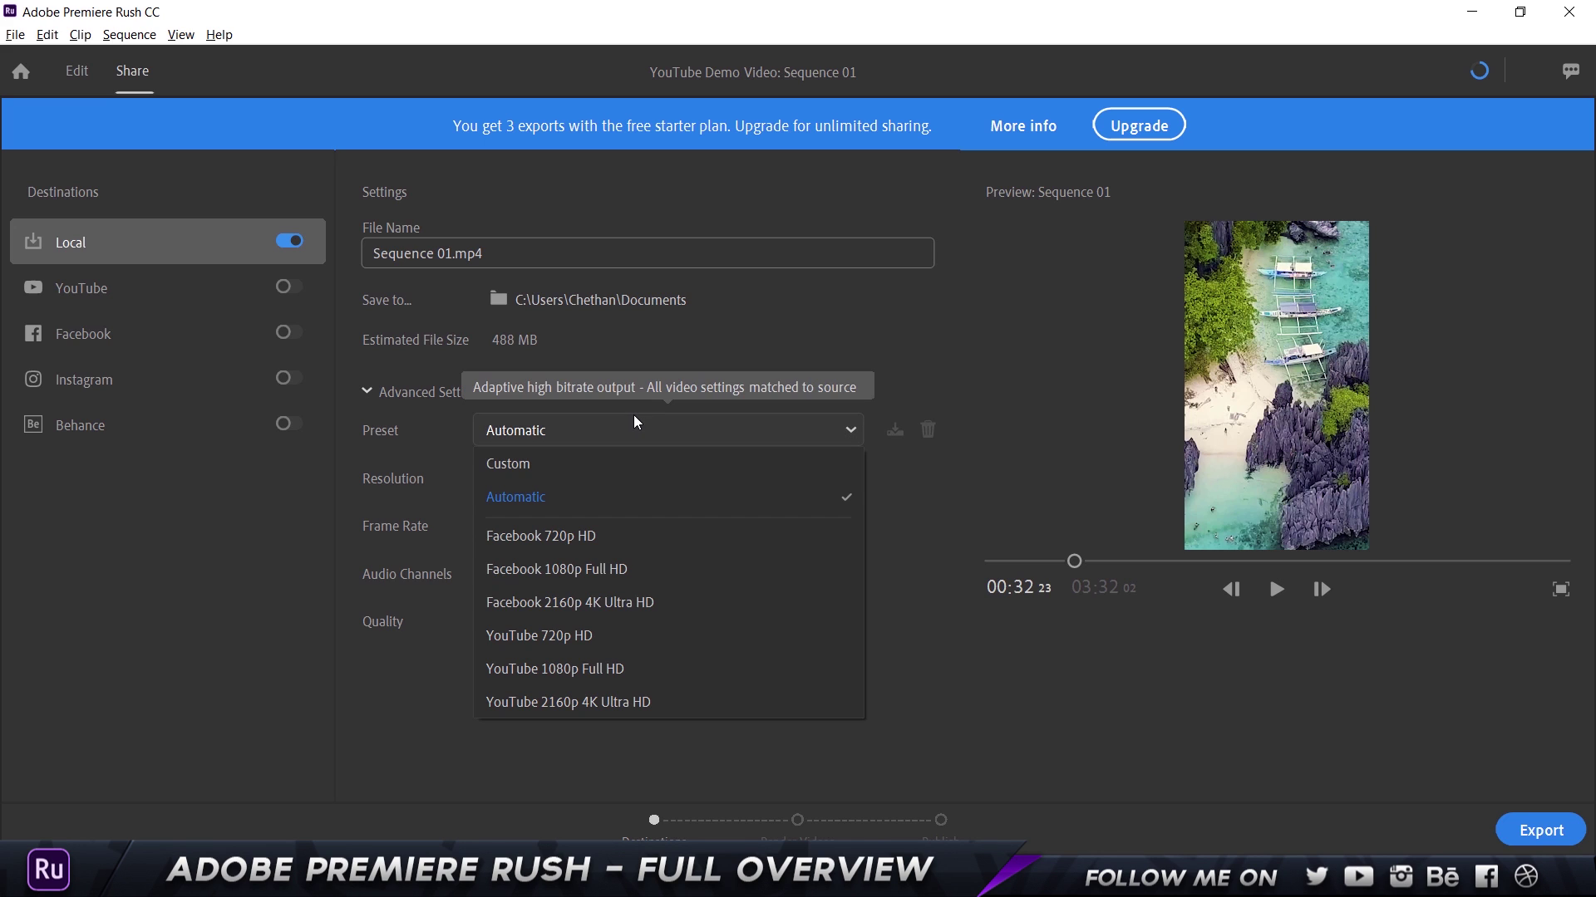
left_click(562, 684)
left_click(620, 430)
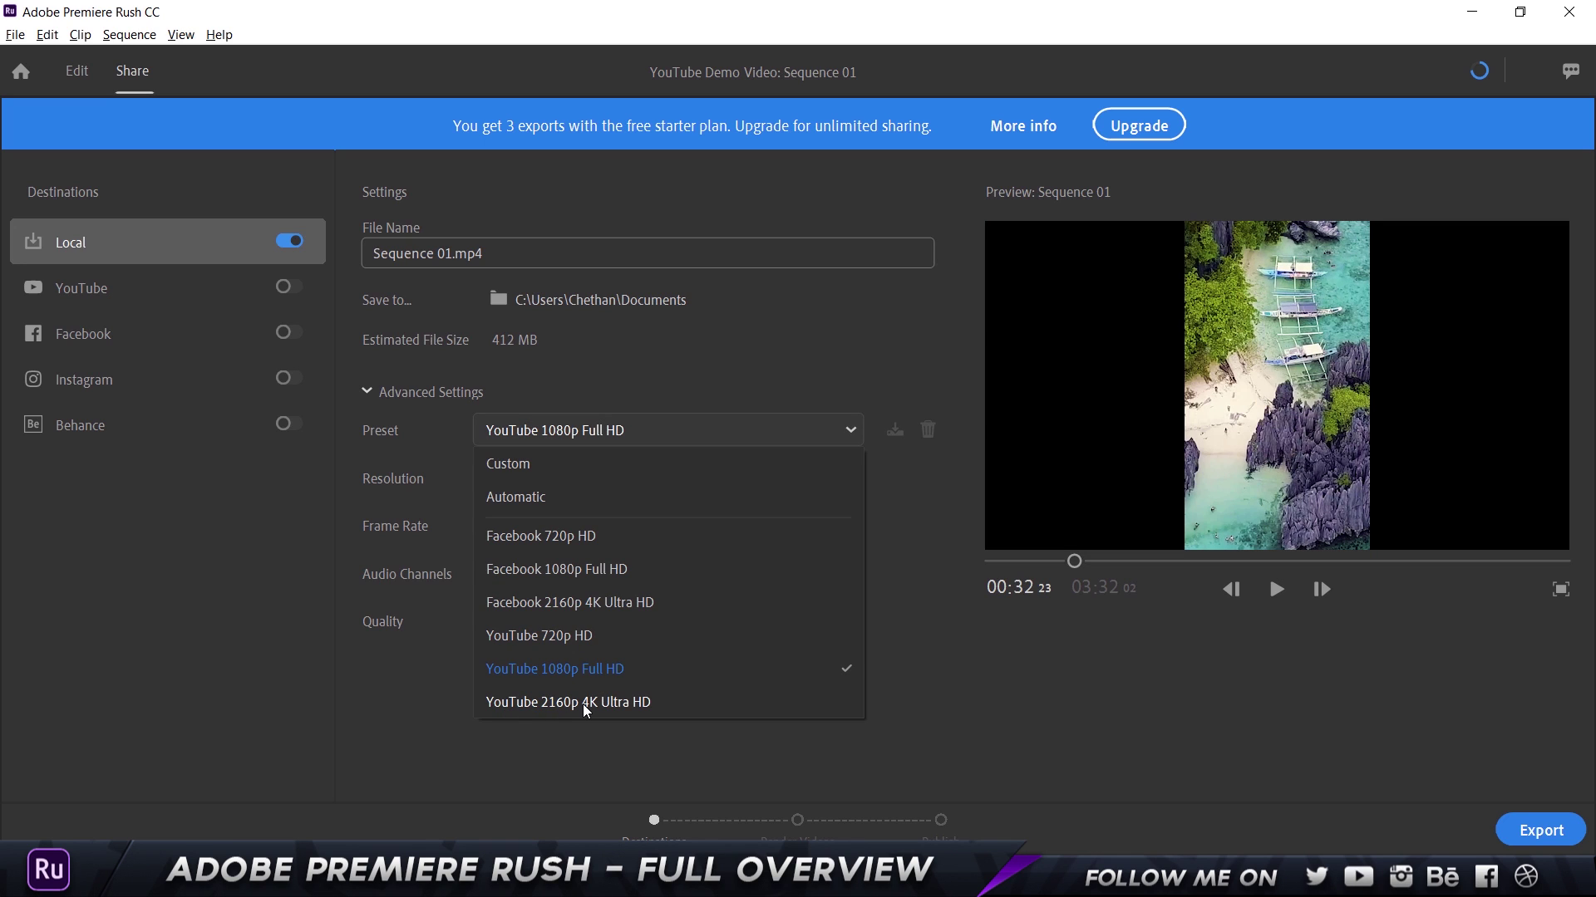
left_click(438, 723)
left_click(578, 487)
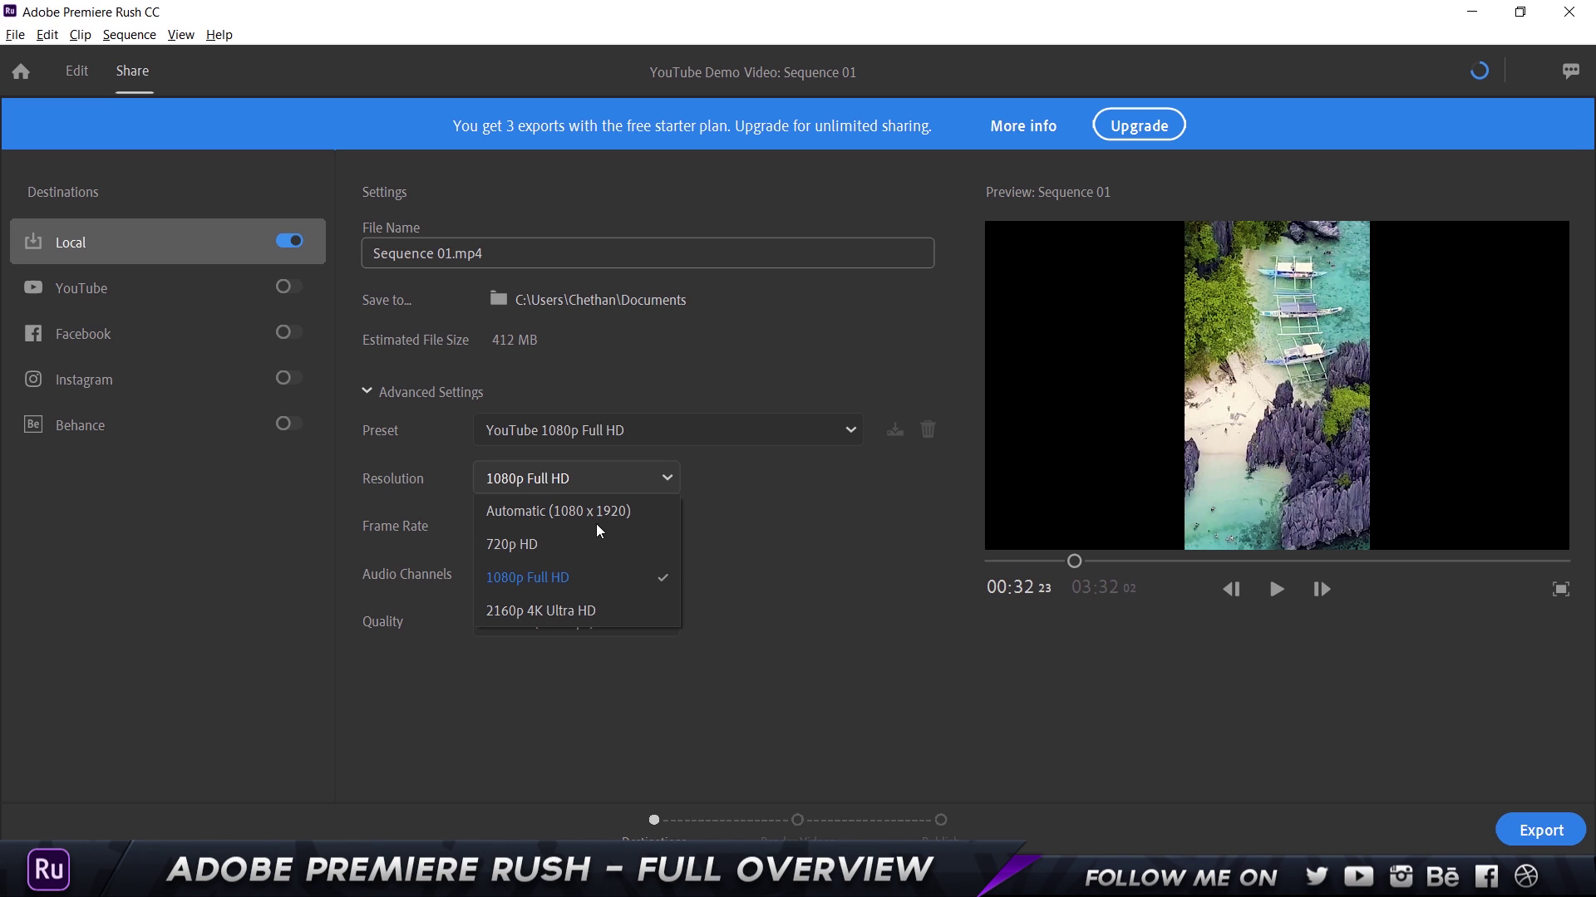
left_click(699, 440)
left_click(888, 507)
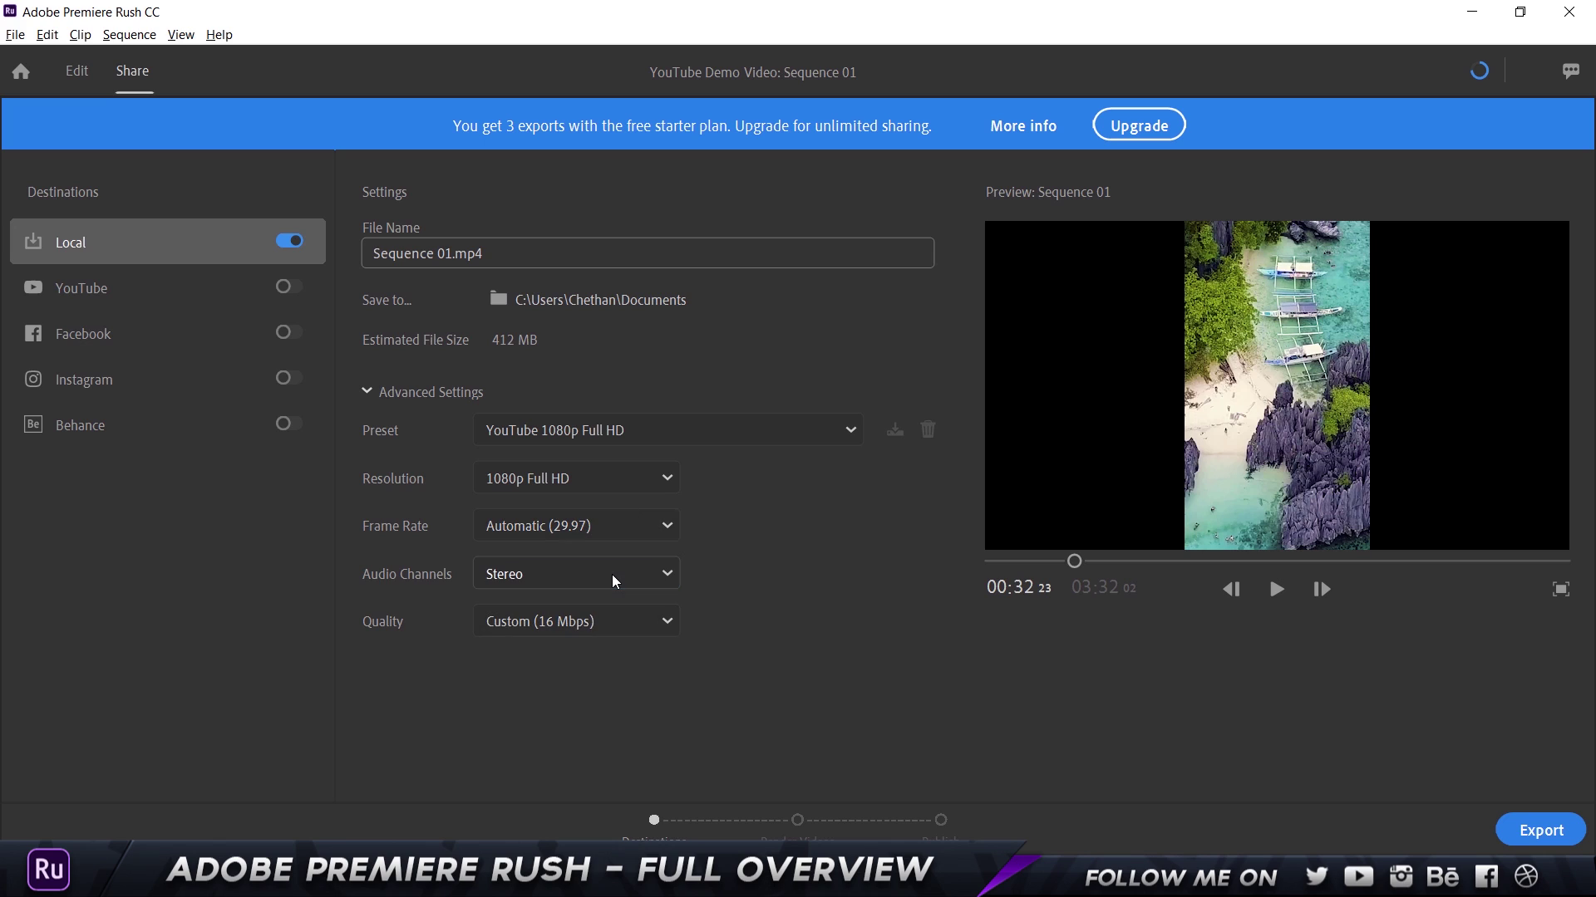
Set the local export's quality to High and enable YouTube as a sharing destination
left_click(619, 623)
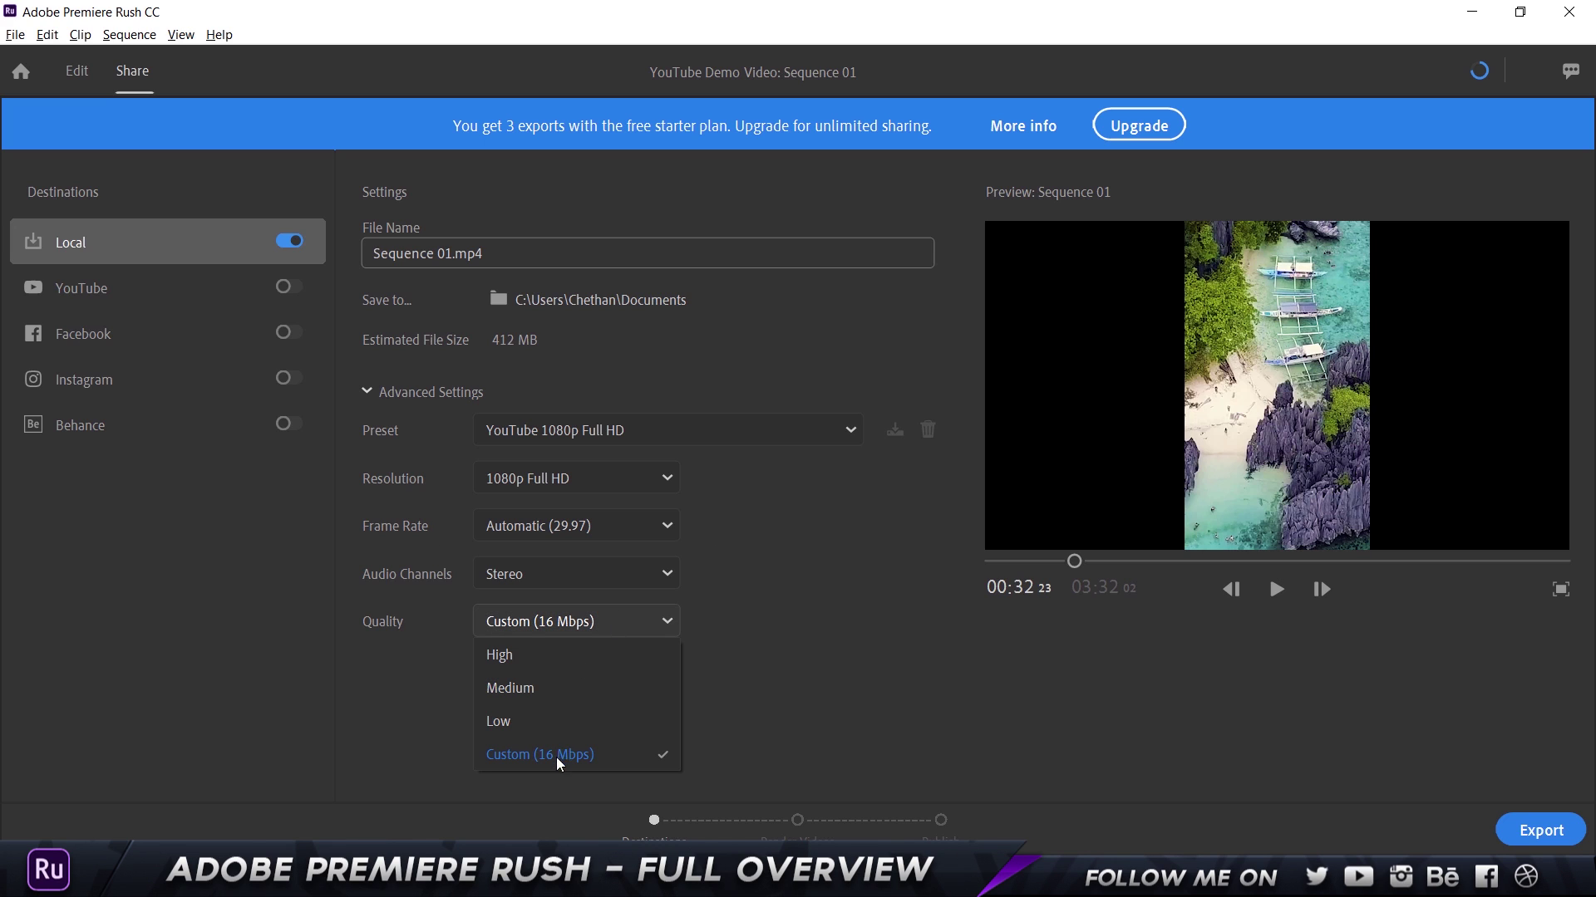
left_click(532, 656)
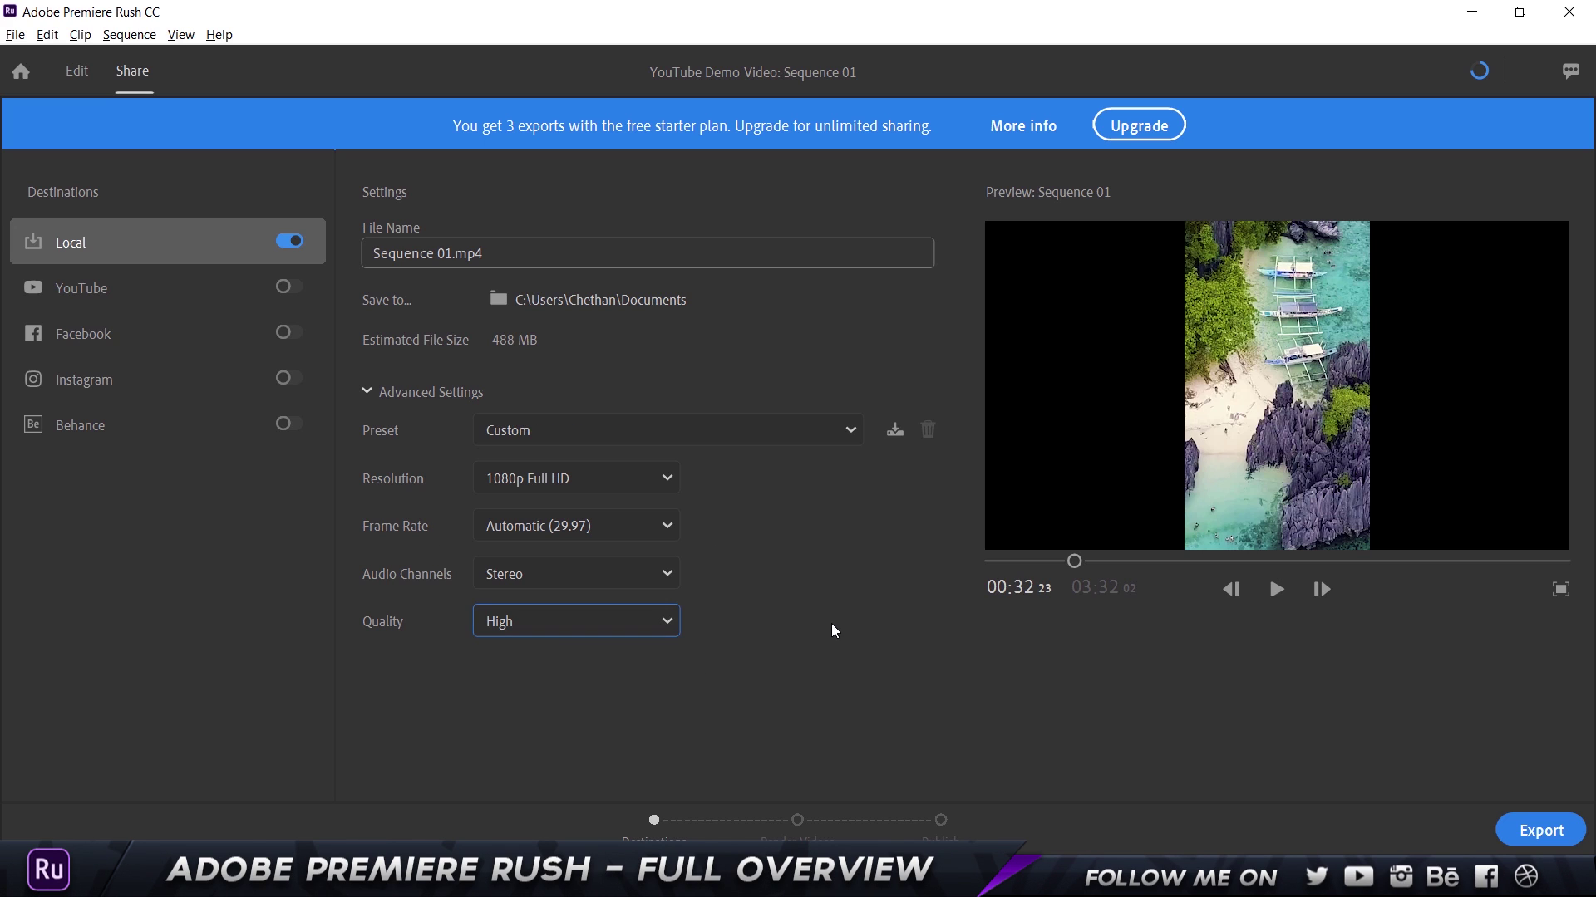
left_click(287, 287)
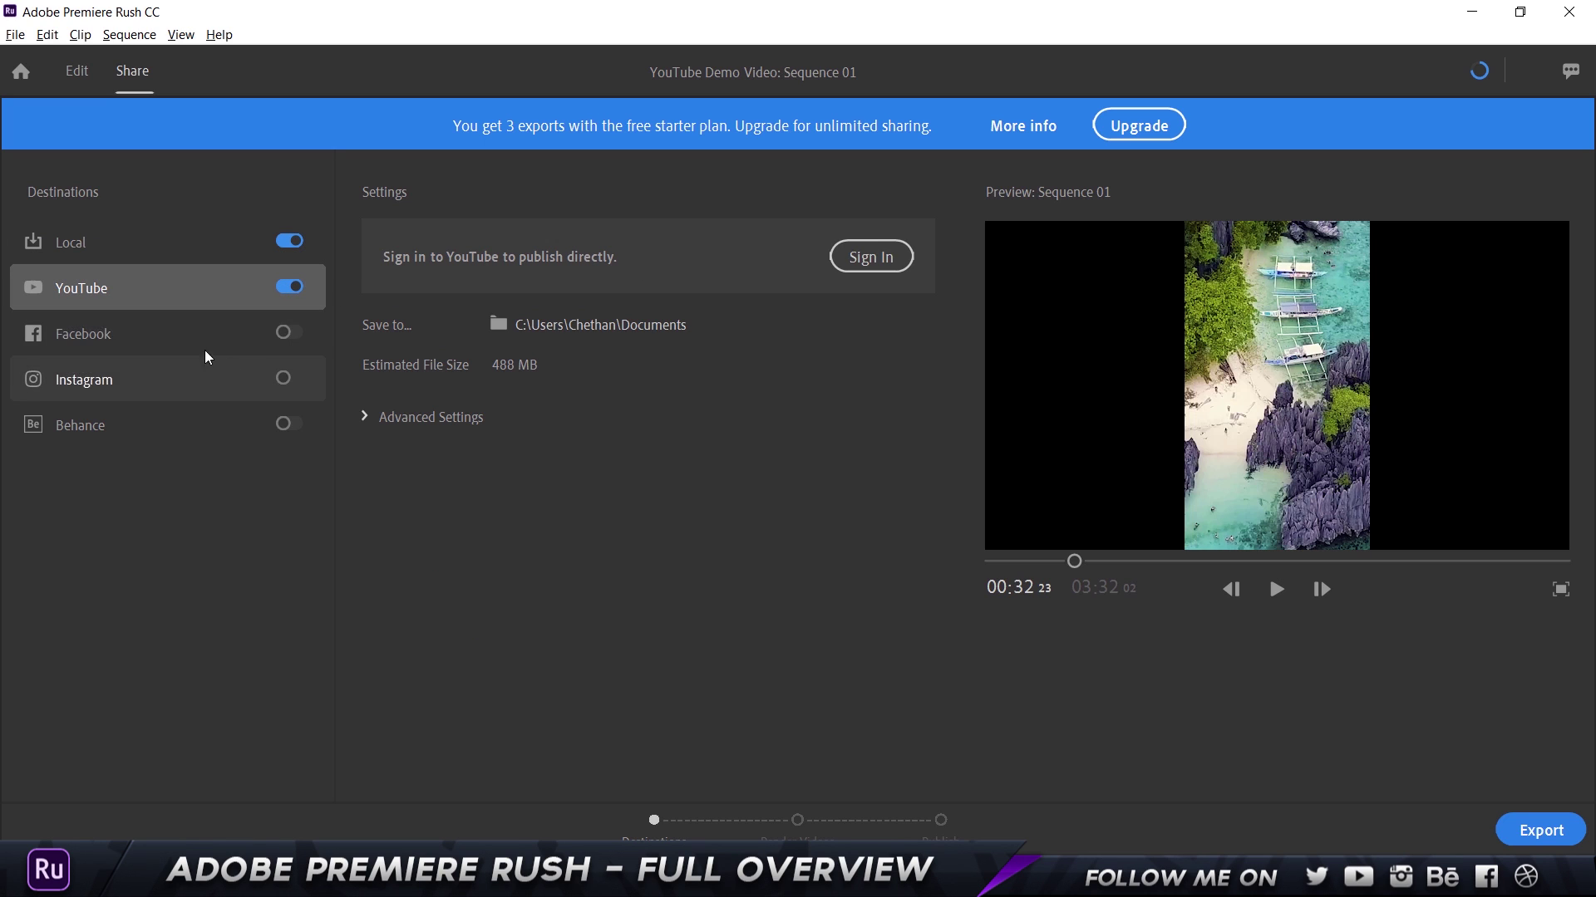
View the Facebook sharing settings, and set the Instagram export's resolution to Automatic (1080 x 1920) in its advanced settings
left_click(257, 339)
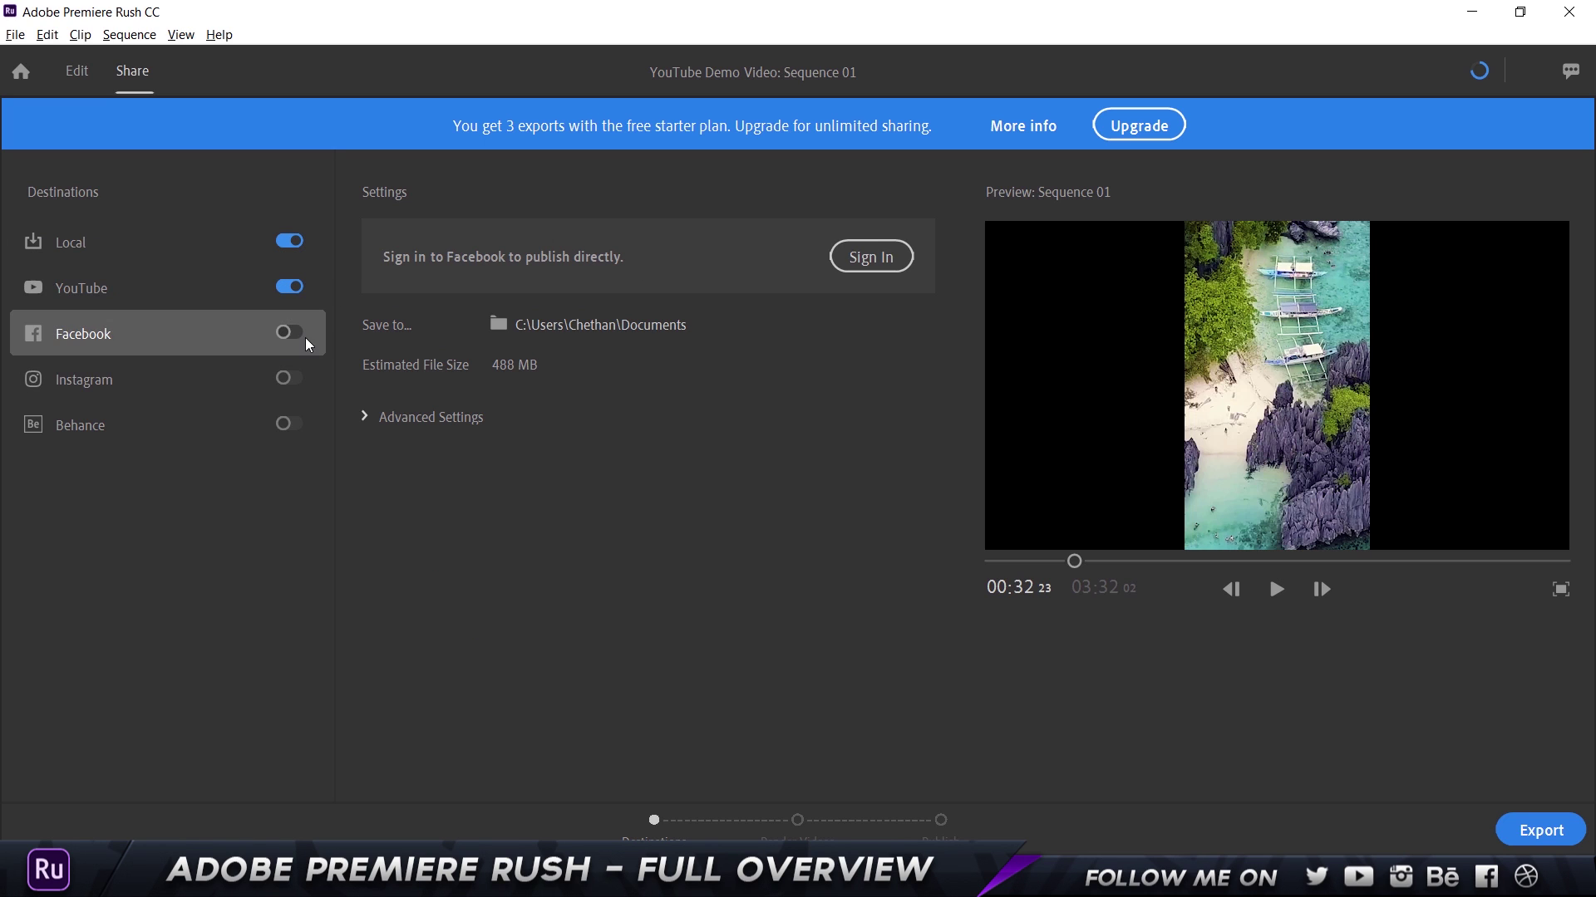
left_click(182, 389)
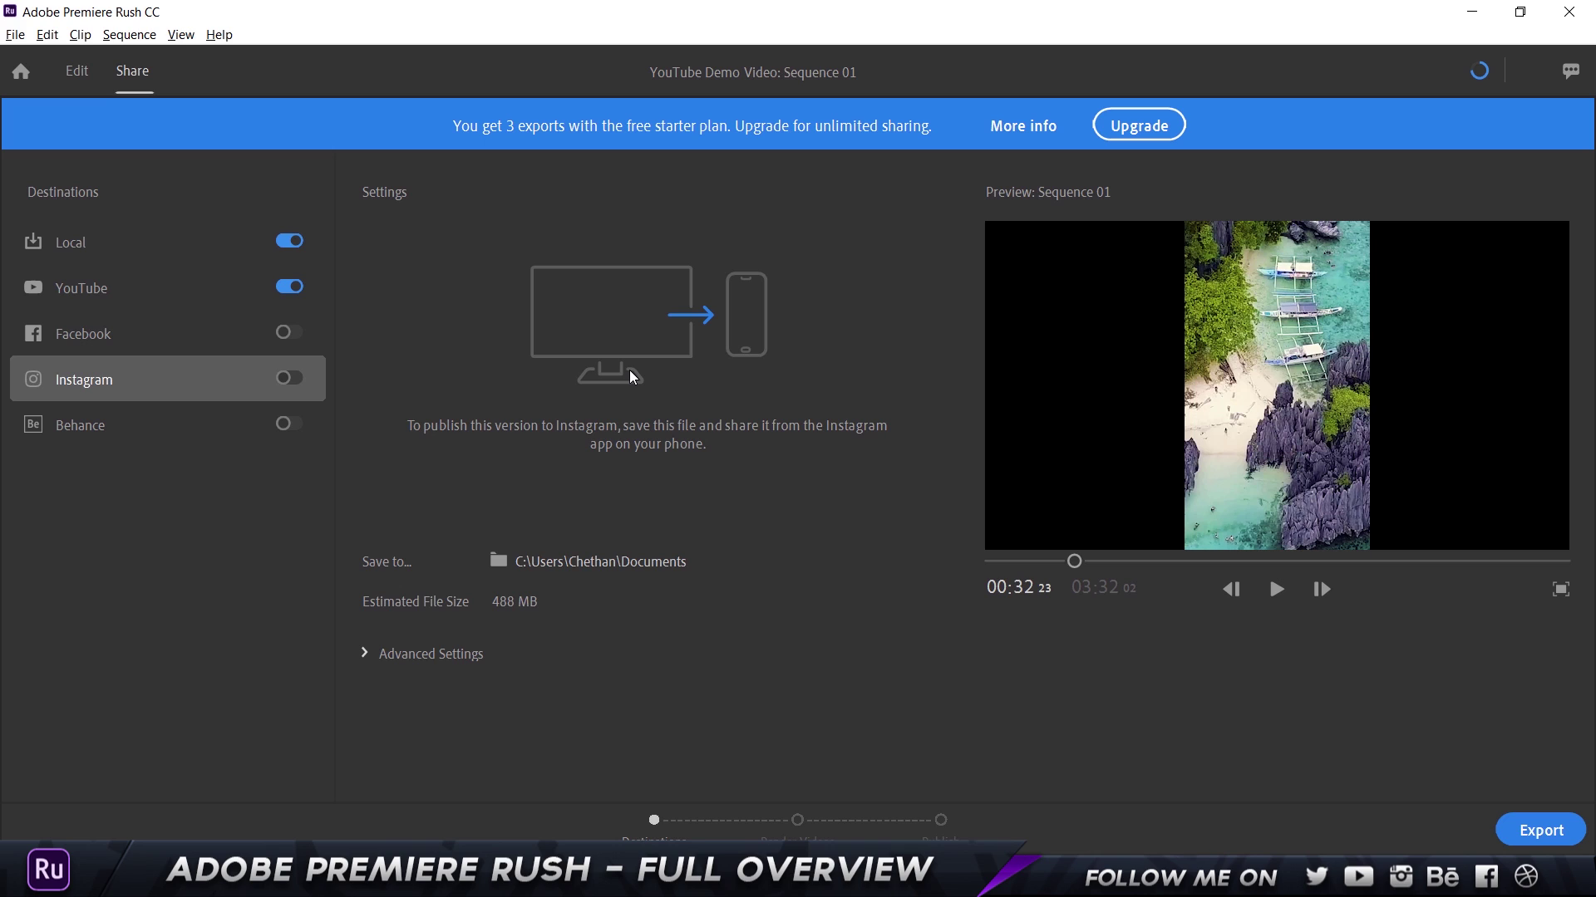
left_click(413, 656)
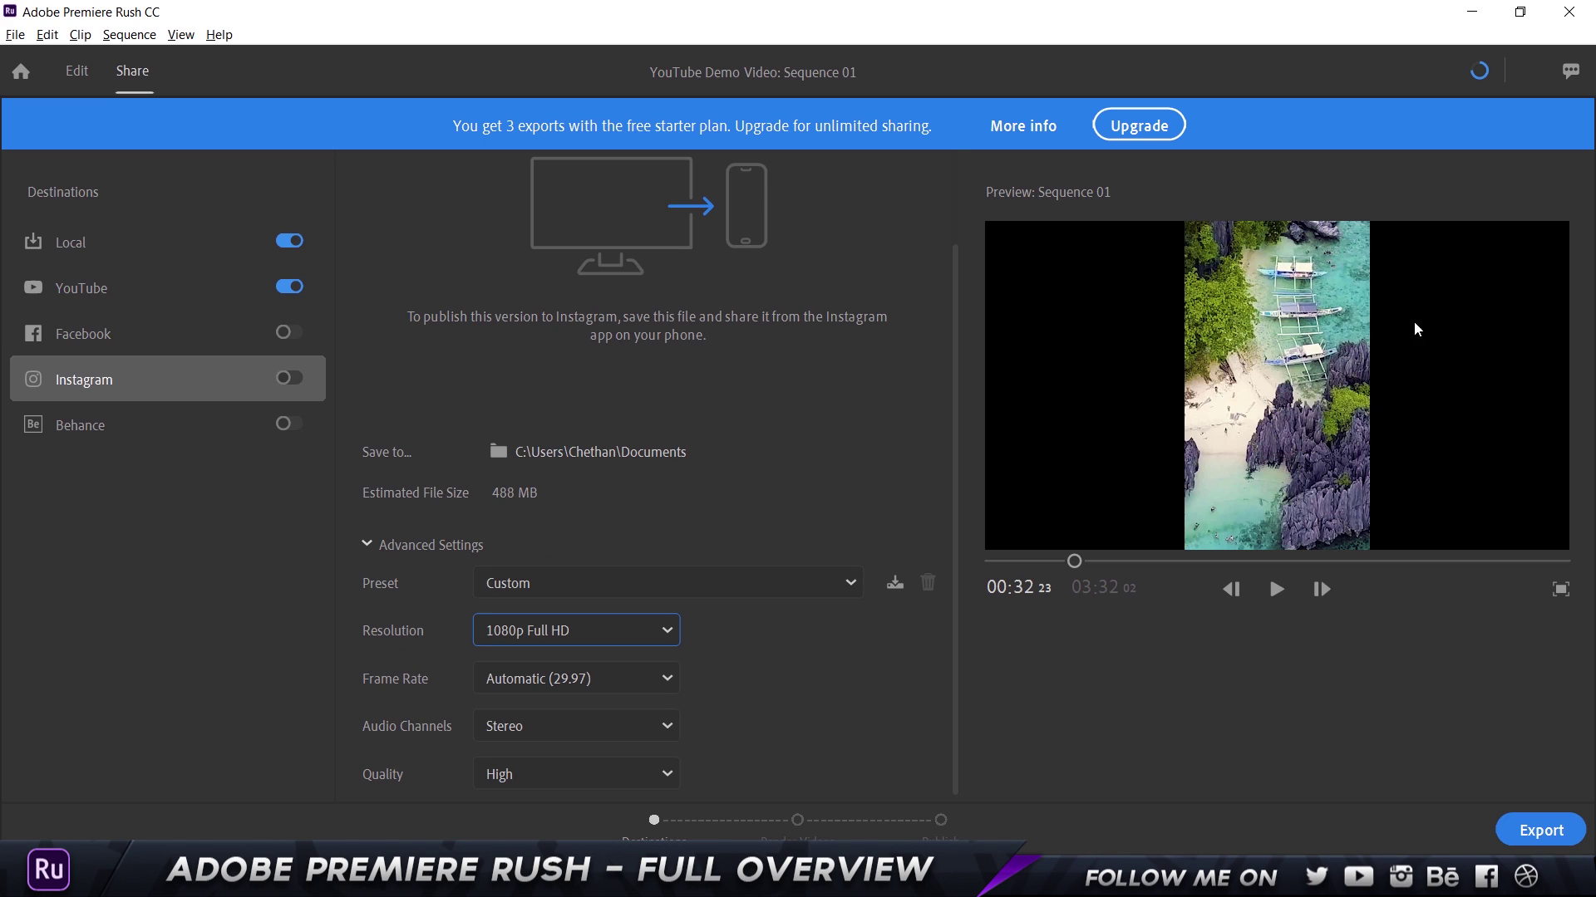
left_click(552, 631)
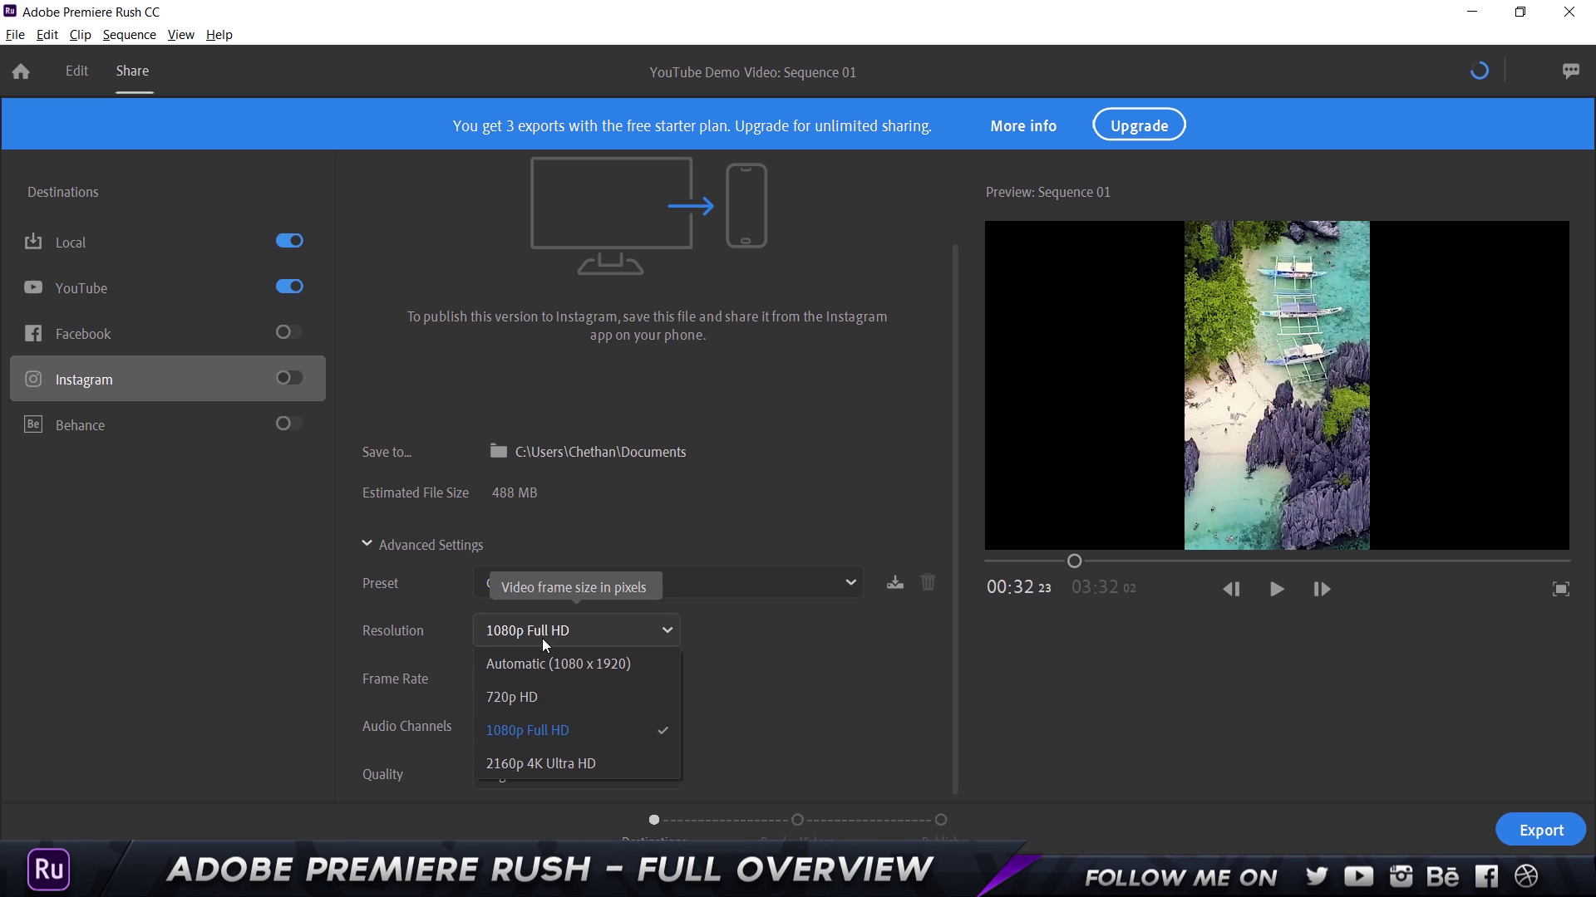
left_click(627, 670)
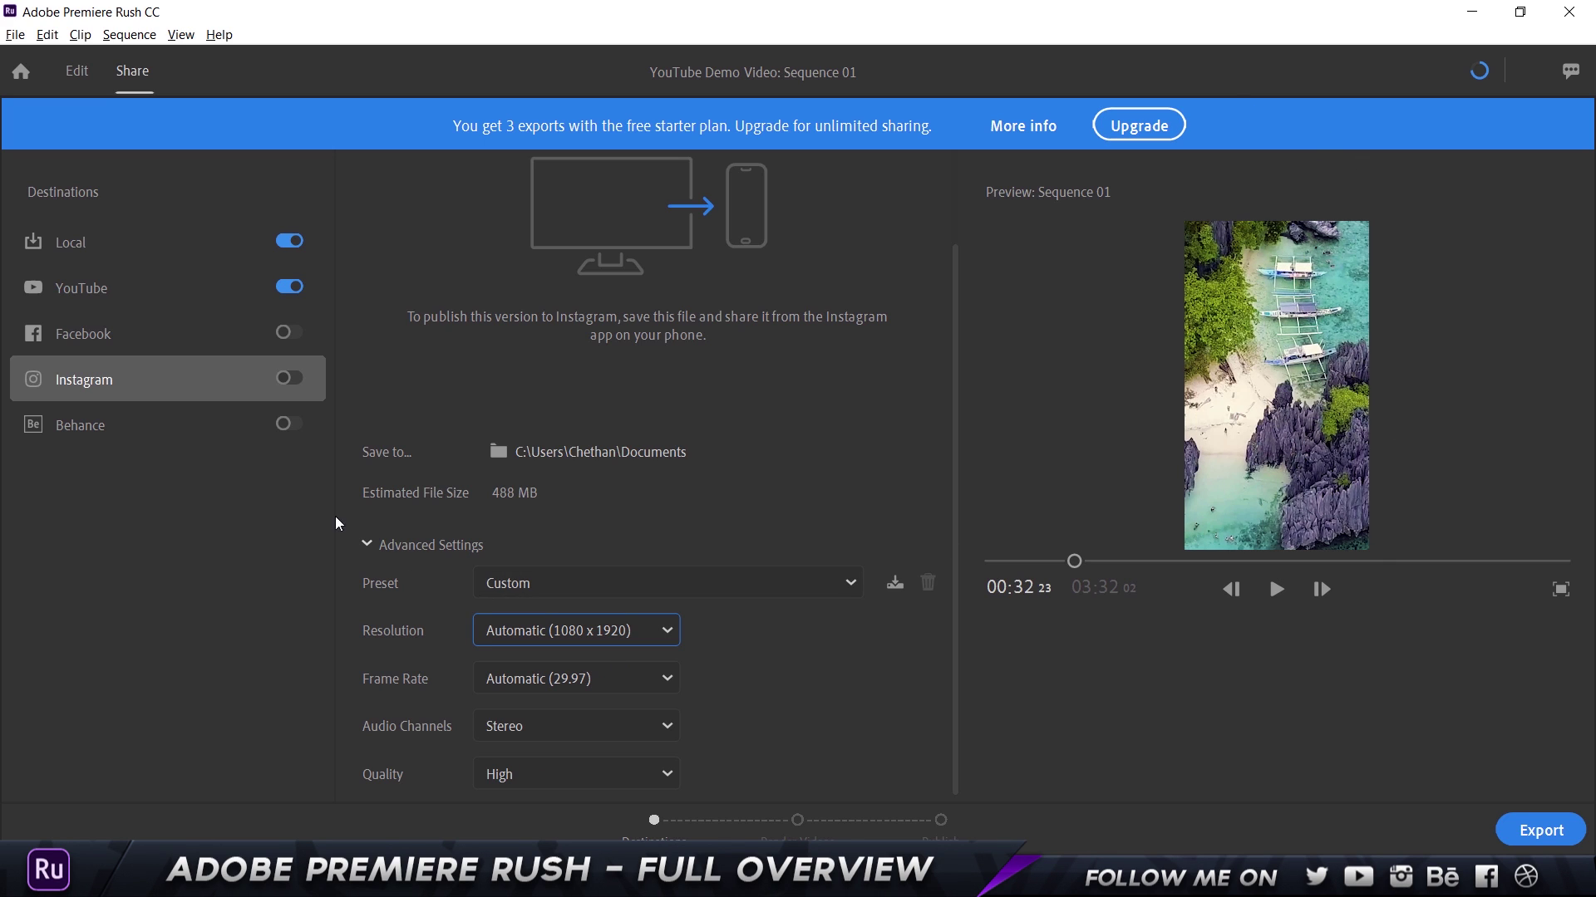
Review the Behance destination's sharing settings, including its advanced settings
left_click(162, 439)
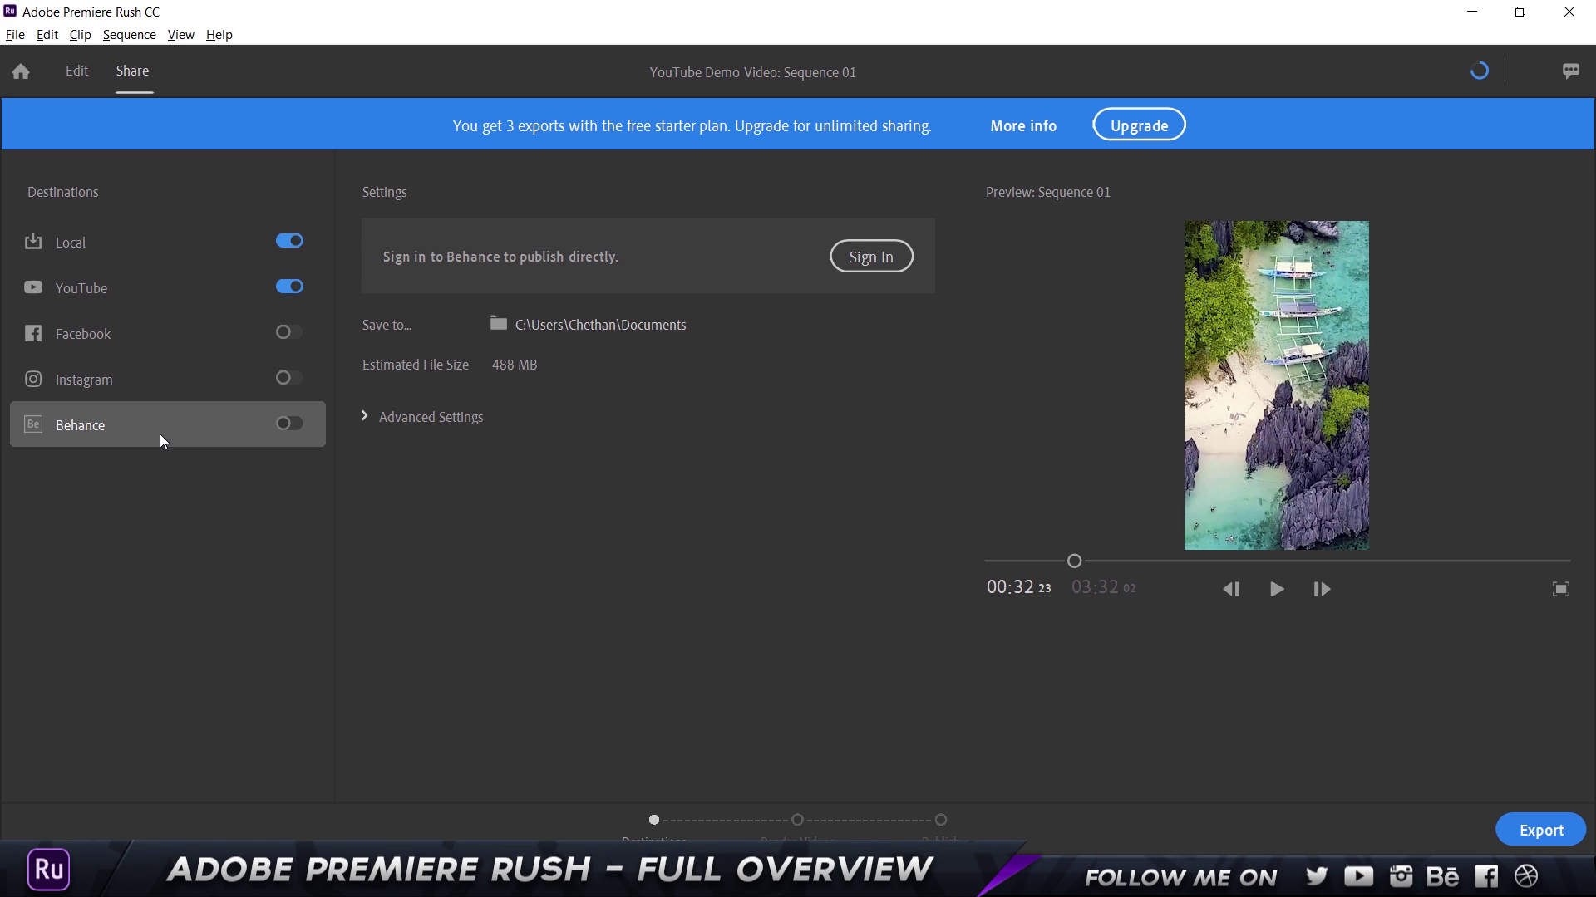
left_click(453, 419)
left_click(431, 420)
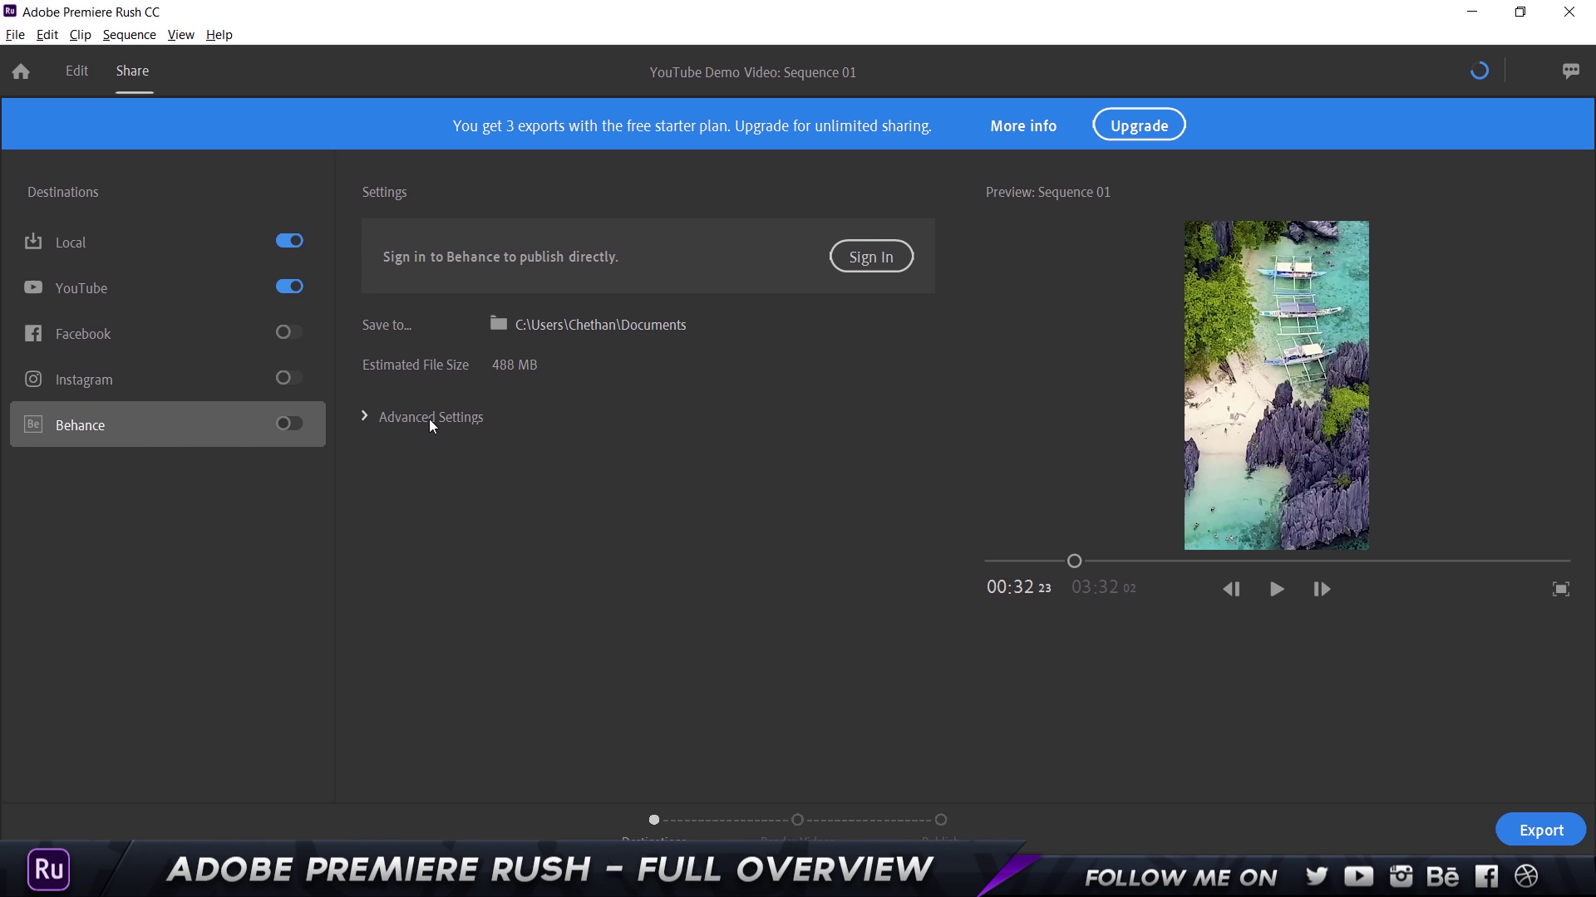